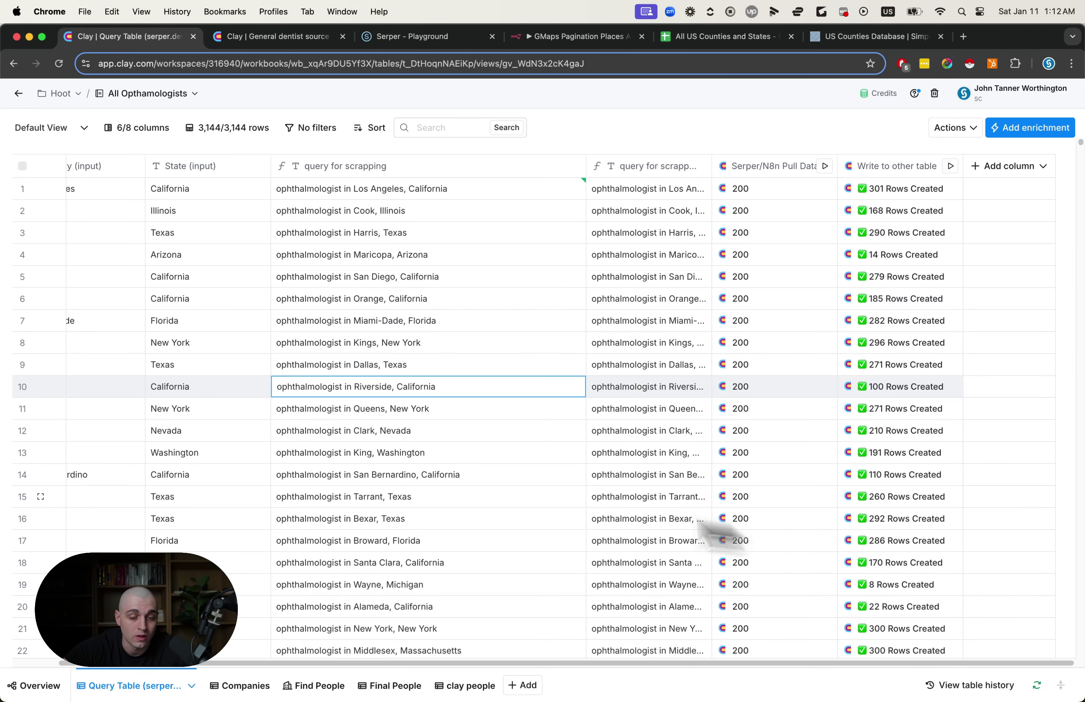
Step: Examine the locality and state pairs in the first rows of the ophthalmologist query table alongside their scraping queries
scroll(565, 508, "left", 2)
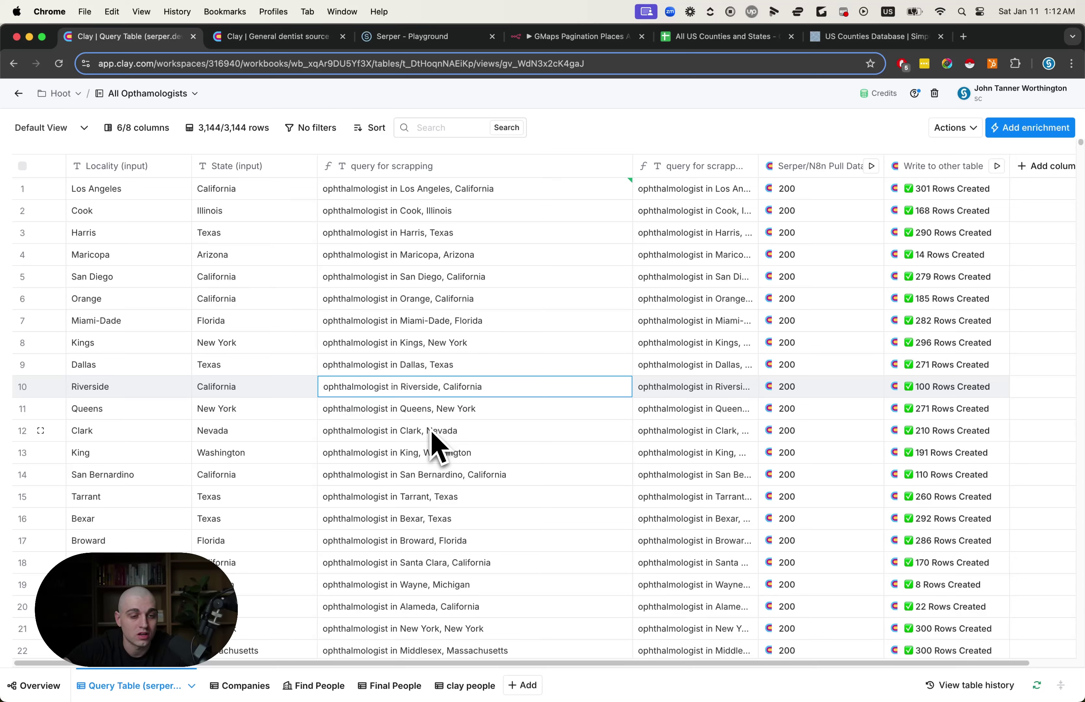
left_click(358, 304)
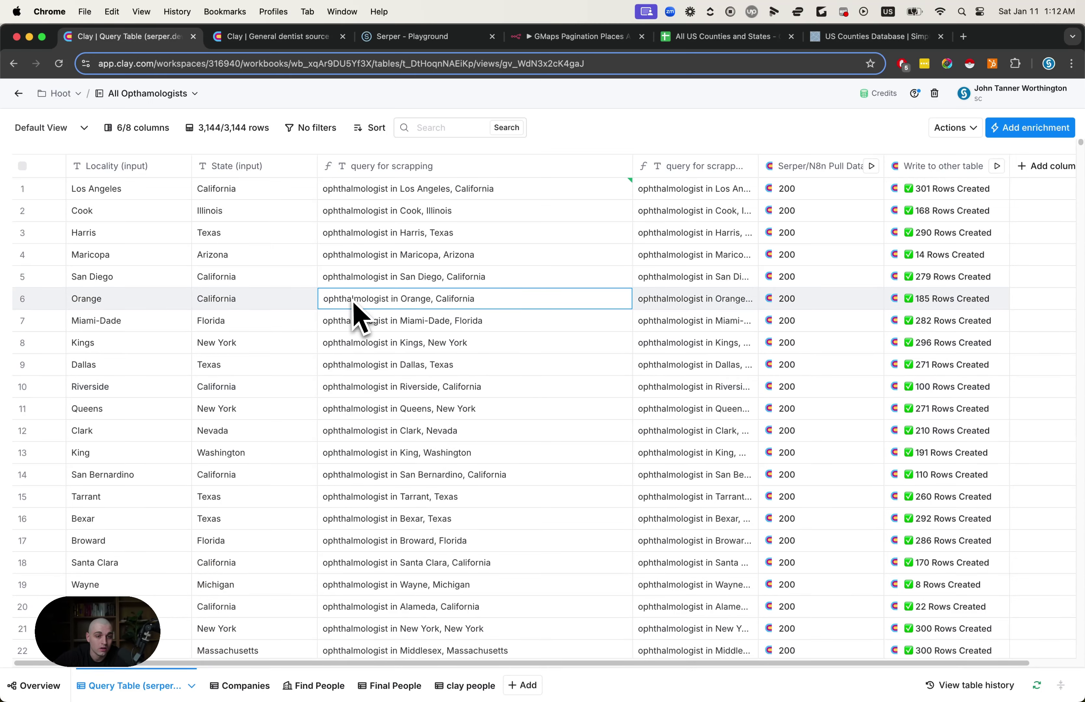
left_click(266, 274)
left_click(182, 213)
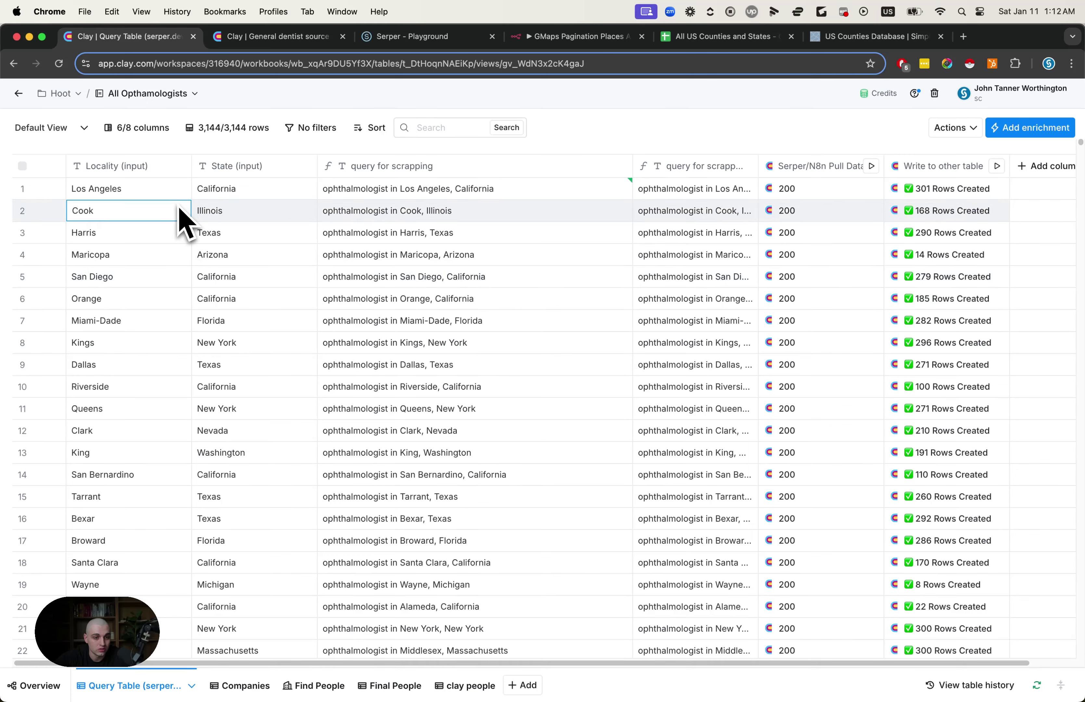
left_click(204, 218)
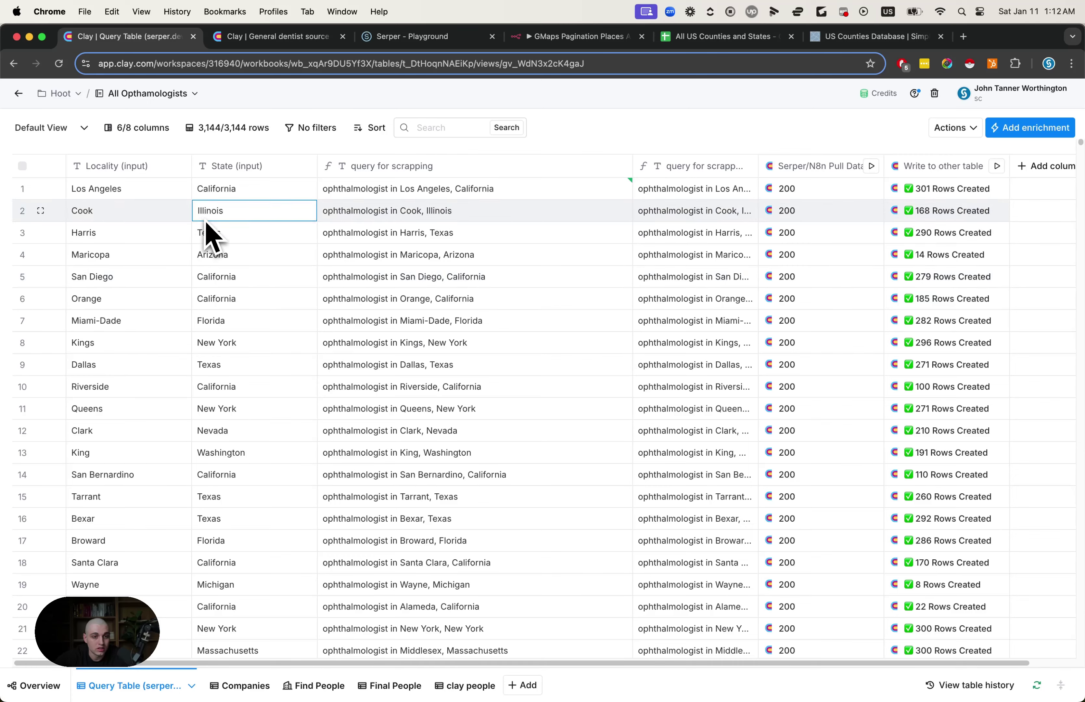
left_click(175, 217)
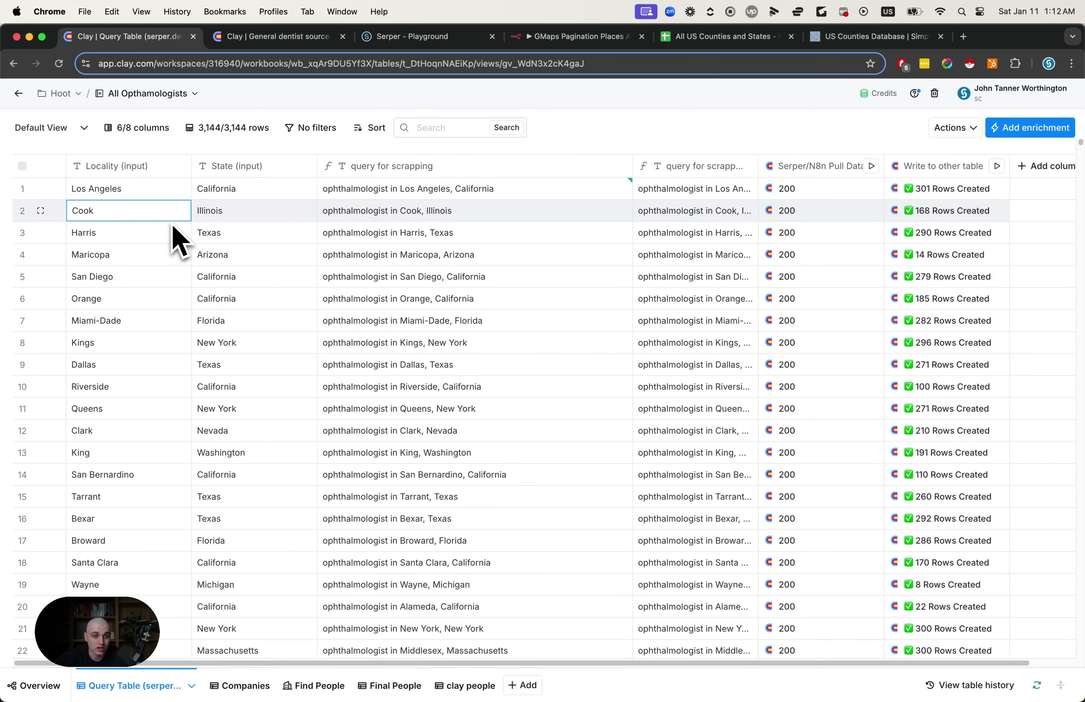
left_click(165, 196)
left_click(237, 195)
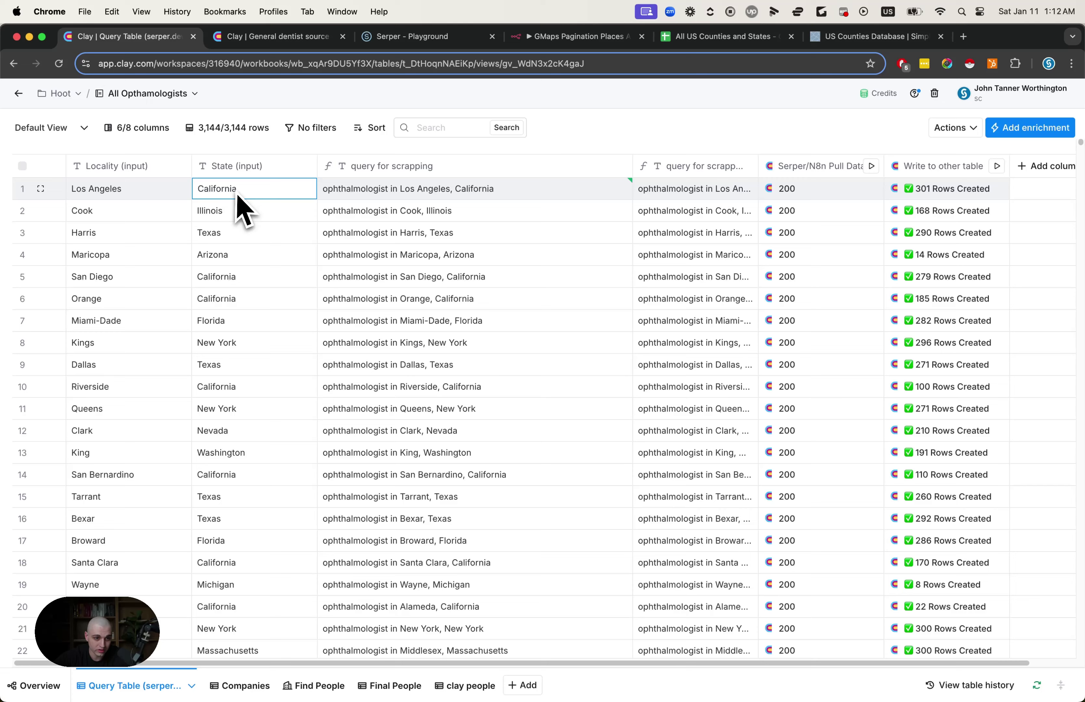
left_click(165, 197)
left_click(213, 195)
left_click(174, 220)
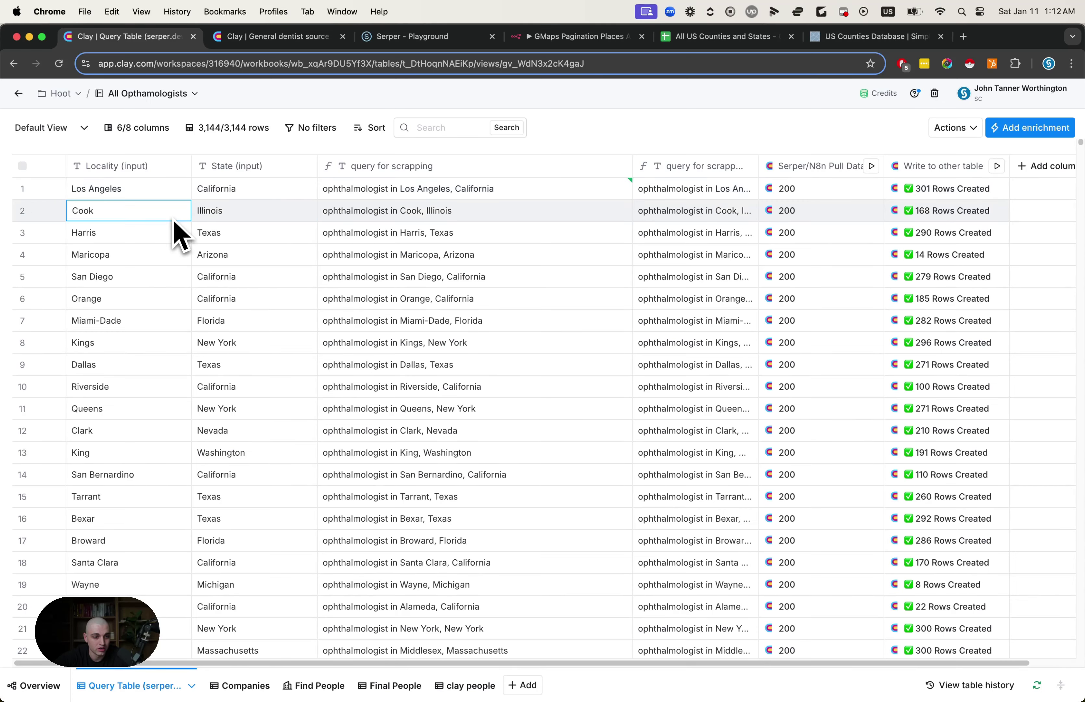
left_click(212, 219)
left_click(171, 241)
left_click(202, 235)
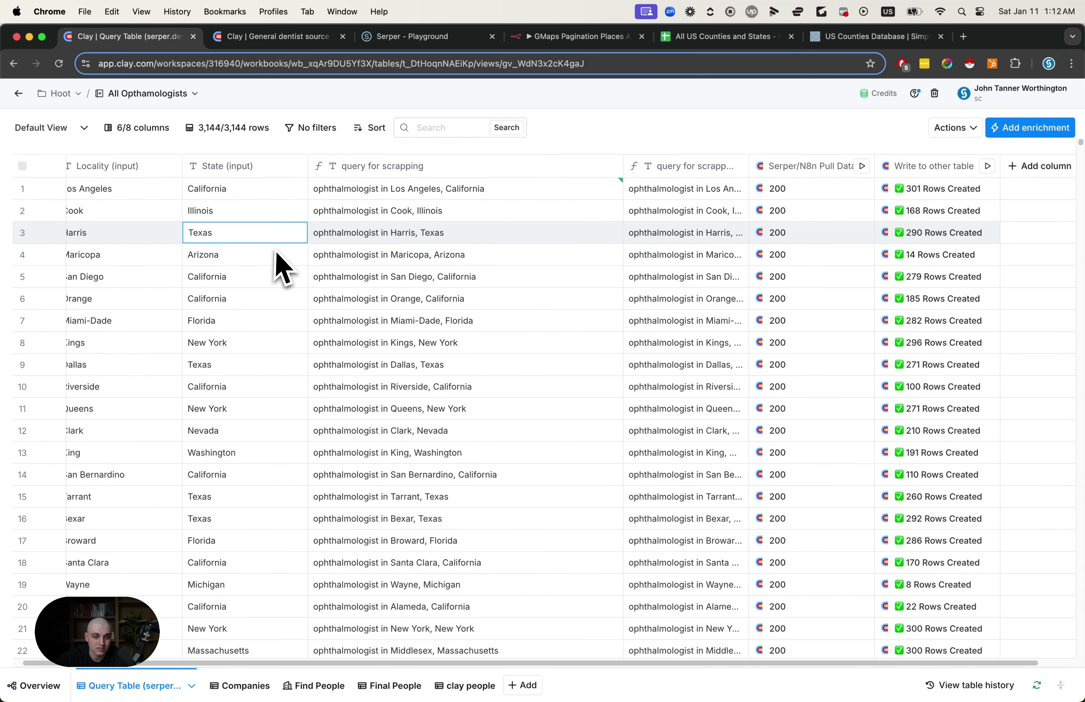
Step: Inspect the formula of the first "query for scrapping" column, focusing on its "ophthalmologist in" text, and close its settings
left_click(330, 171)
left_click(347, 217)
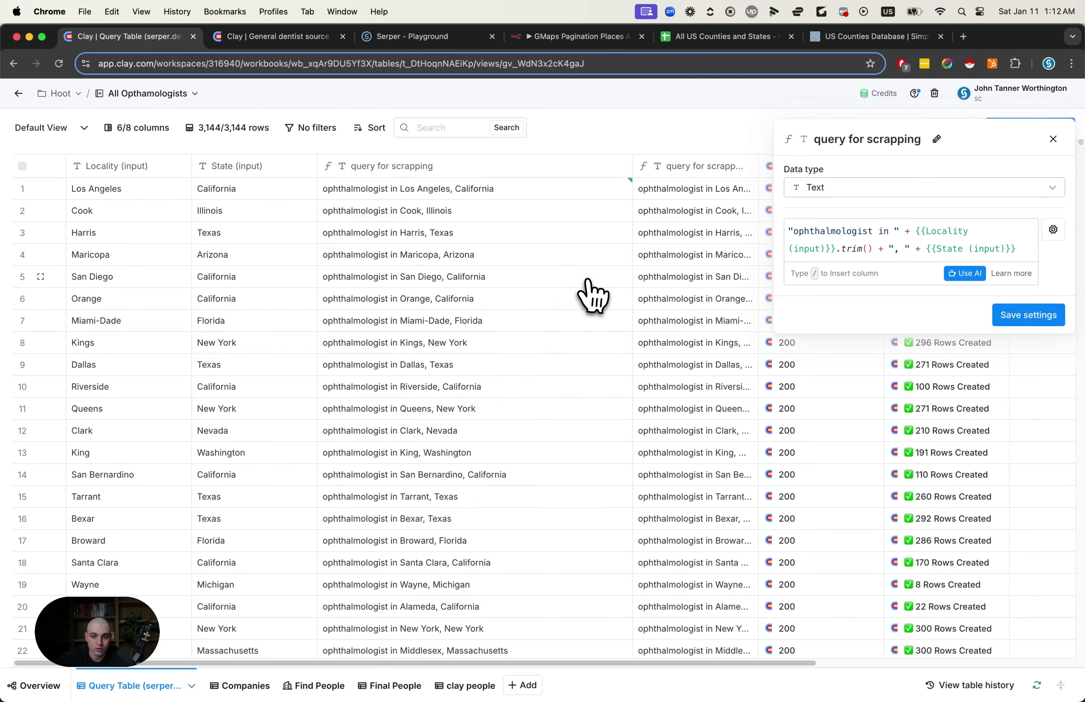
left_click_drag(886, 235, 805, 233)
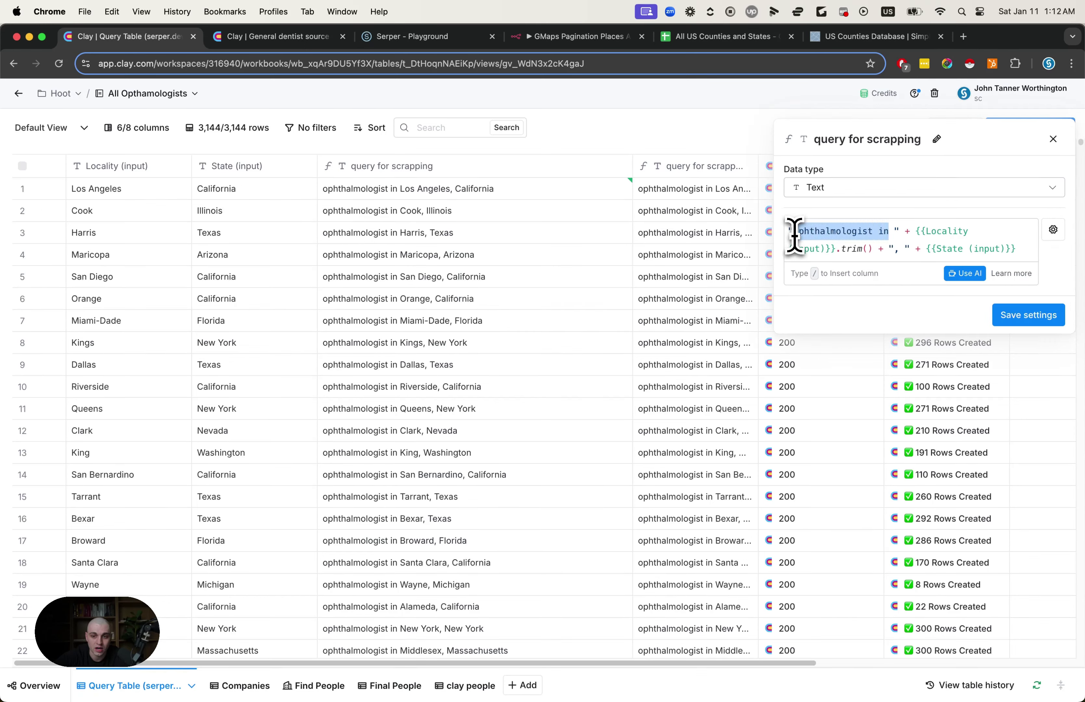
left_click(1053, 139)
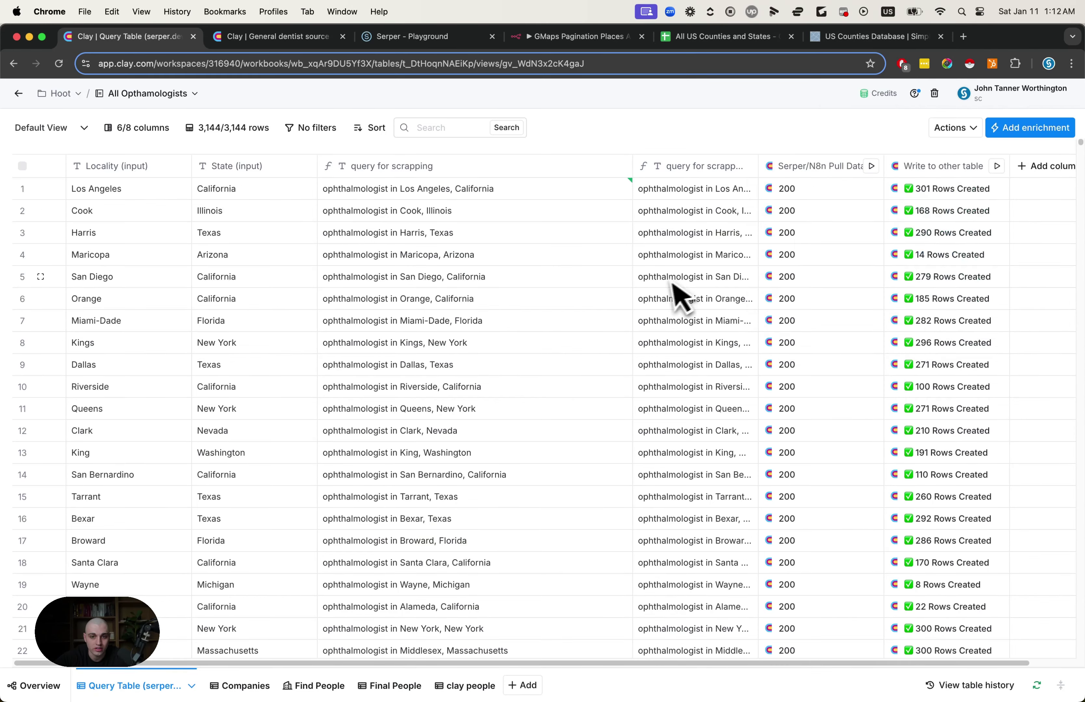
Step: Copy the row 1 scraping query and search Google Maps for "ophthalmologist in Los Angeles, California" in a new browser tab
left_click(544, 210)
left_click(530, 197)
key("super+c")
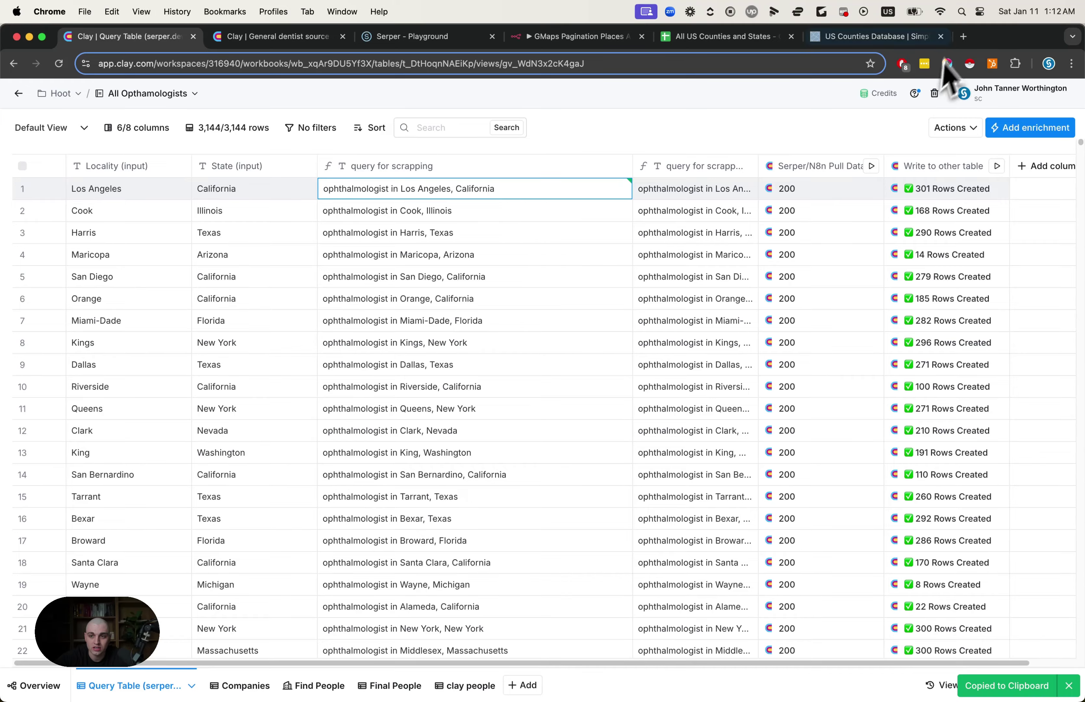
left_click(963, 36)
type("map")
key("Return")
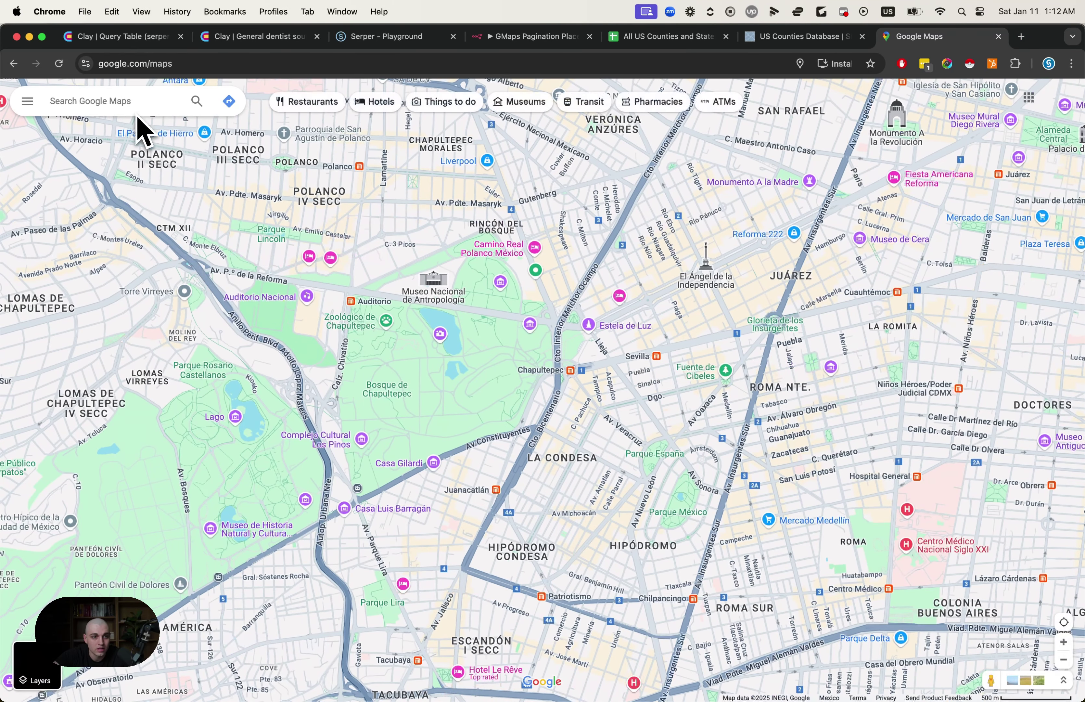
left_click(123, 103)
key("super+v")
key("Return")
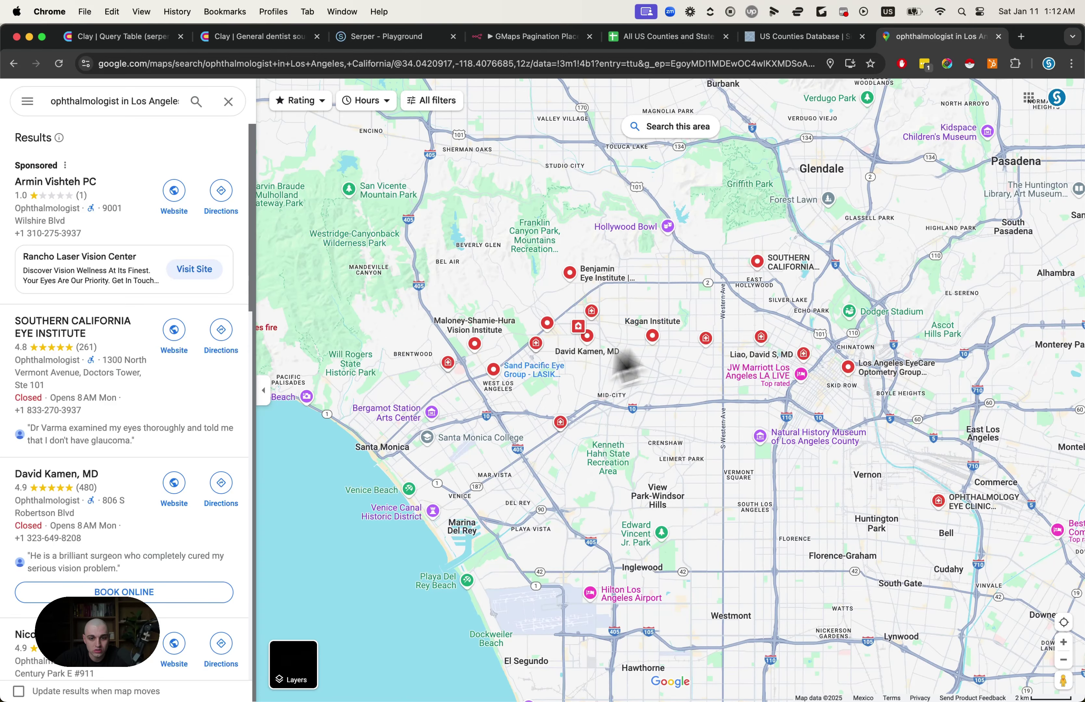
Step: Return to the Clay query table and review the Serper/N8n Pull Data column's endpoint, request body, headers and run settings
left_click(139, 39)
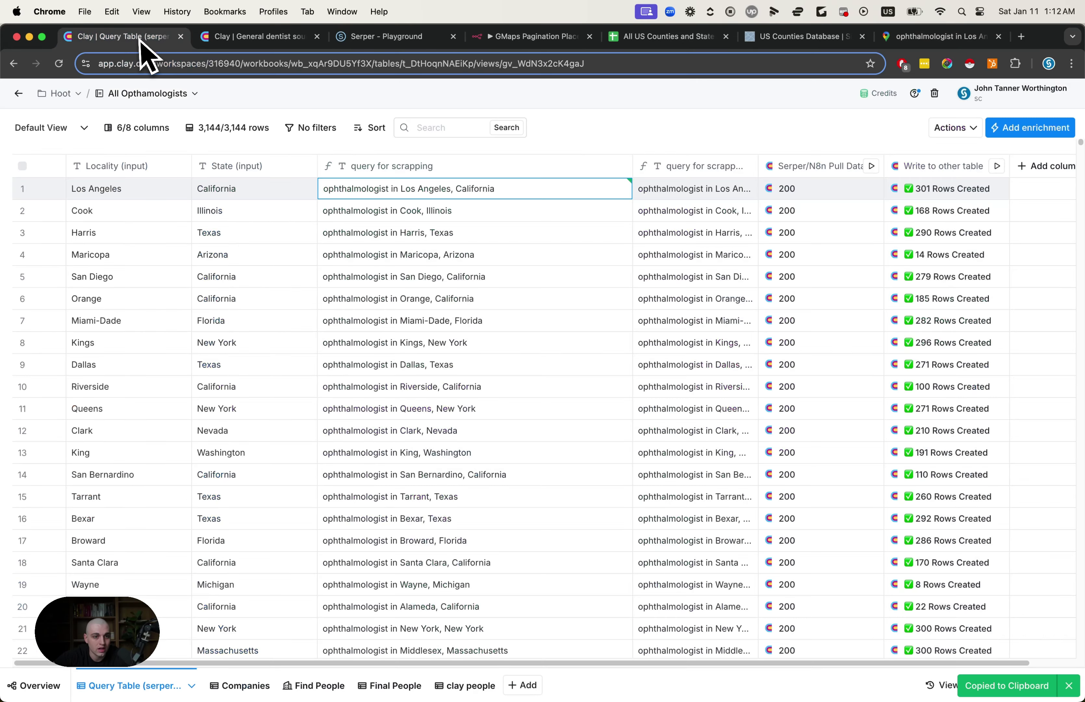
left_click(395, 218)
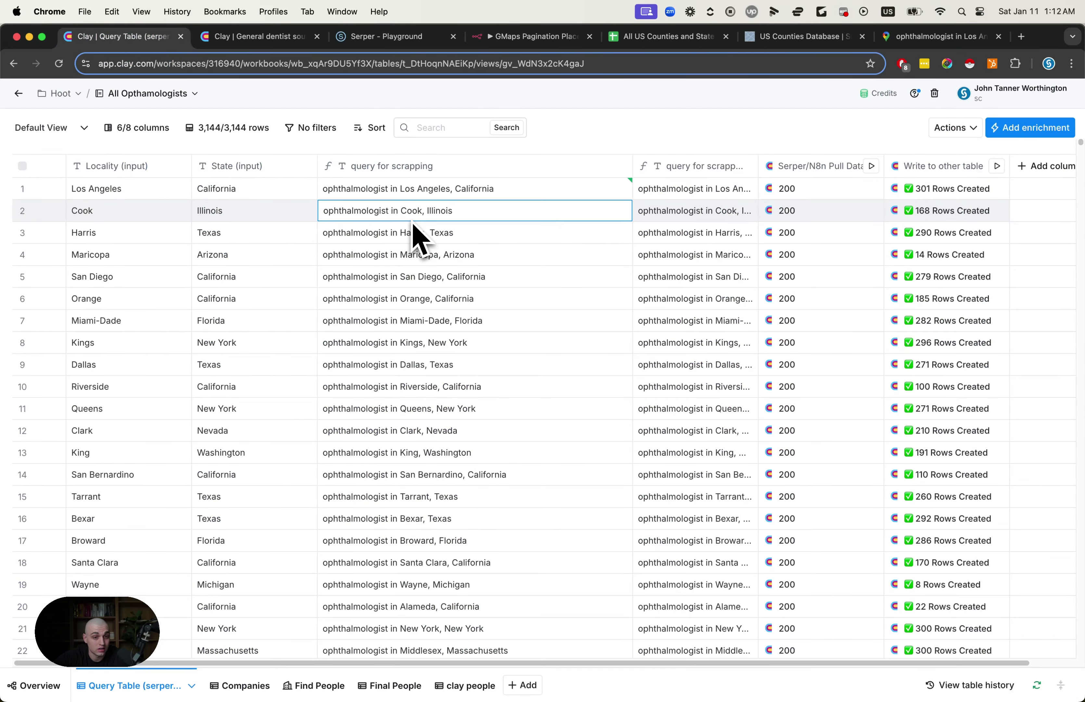
scroll(520, 278, "right", 2)
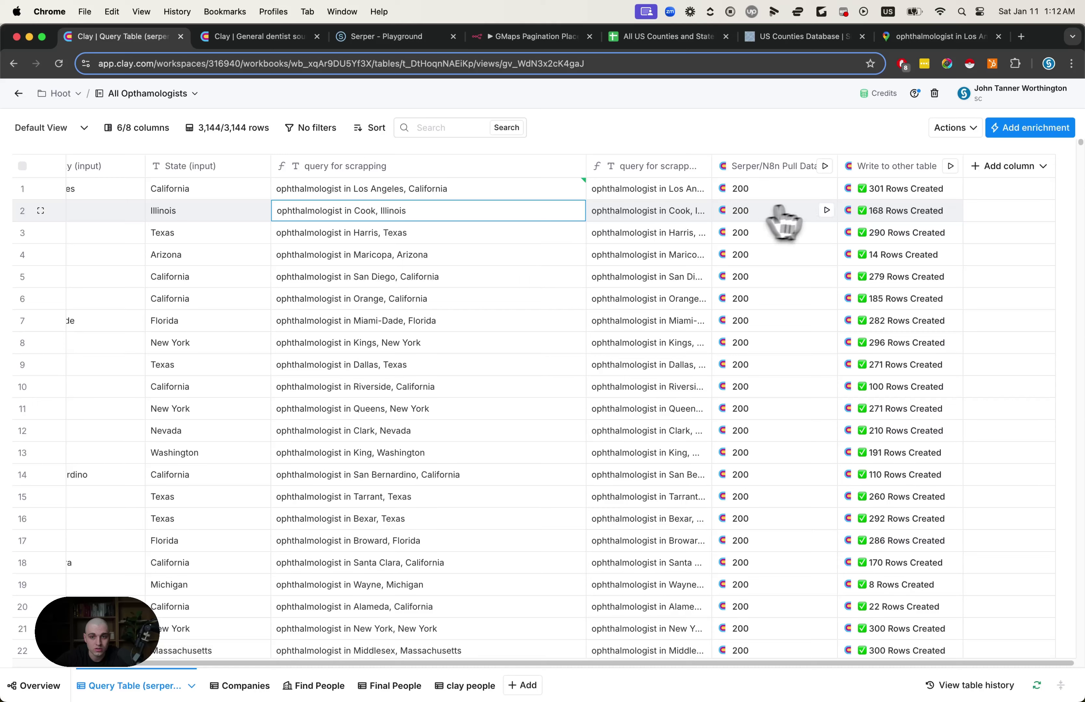
left_click(761, 167)
left_click(748, 218)
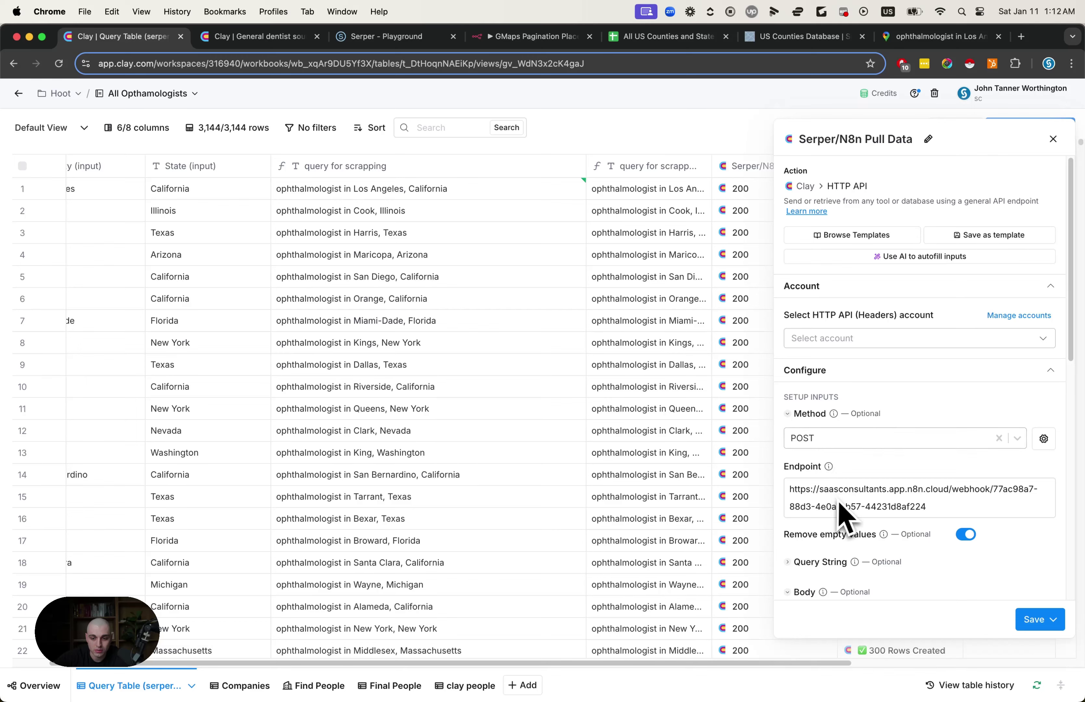
scroll(839, 508, "down", 6)
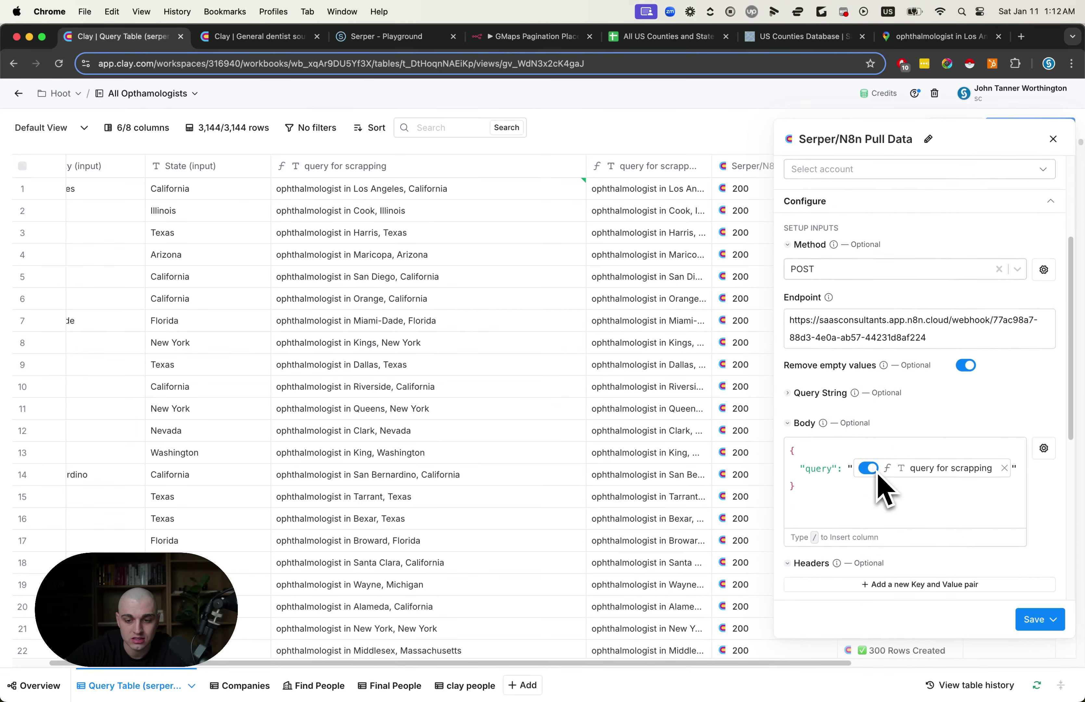
scroll(880, 486, "down", 2)
mouse_move(917, 421)
scroll(906, 491, "down", 10)
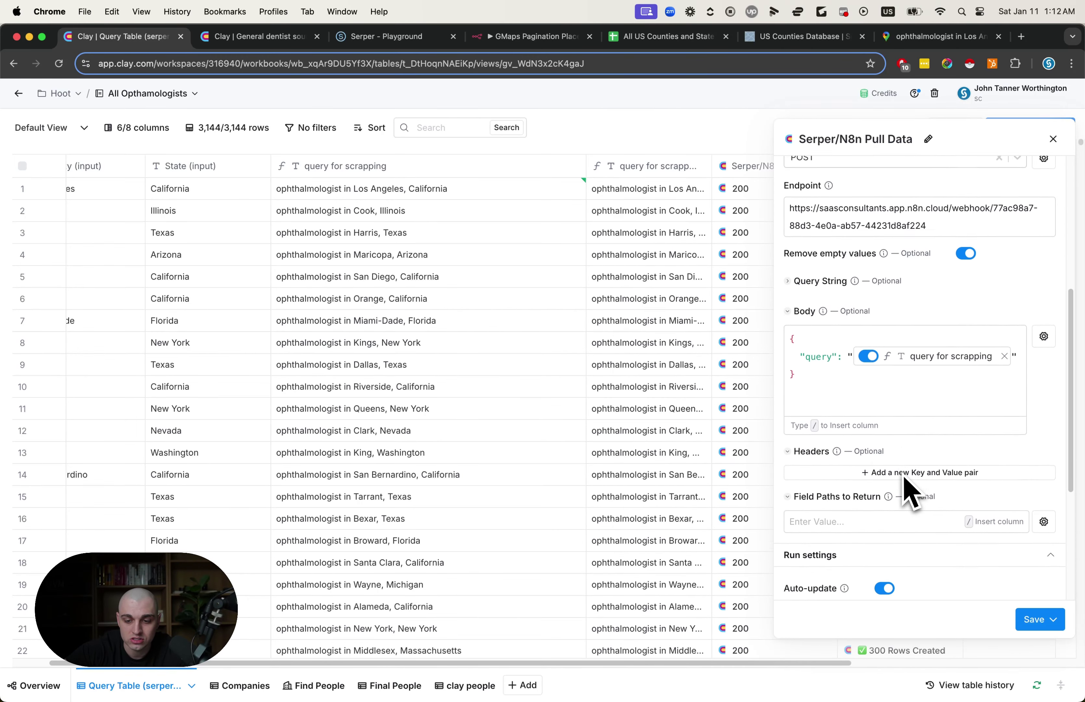
Step: Inspect the Serper/N8n data returned for Harris, Texas, expand result 85 to view its fields, and close the cell details
left_click(753, 237)
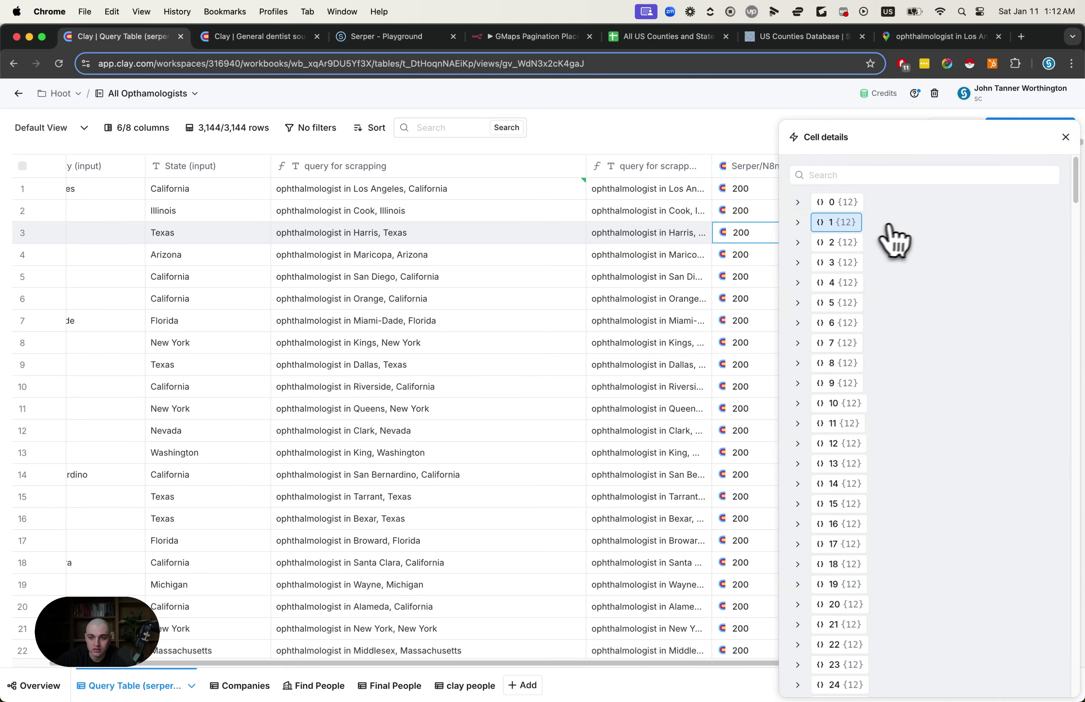
scroll(865, 417, "down", 20)
scroll(862, 413, "down", 8)
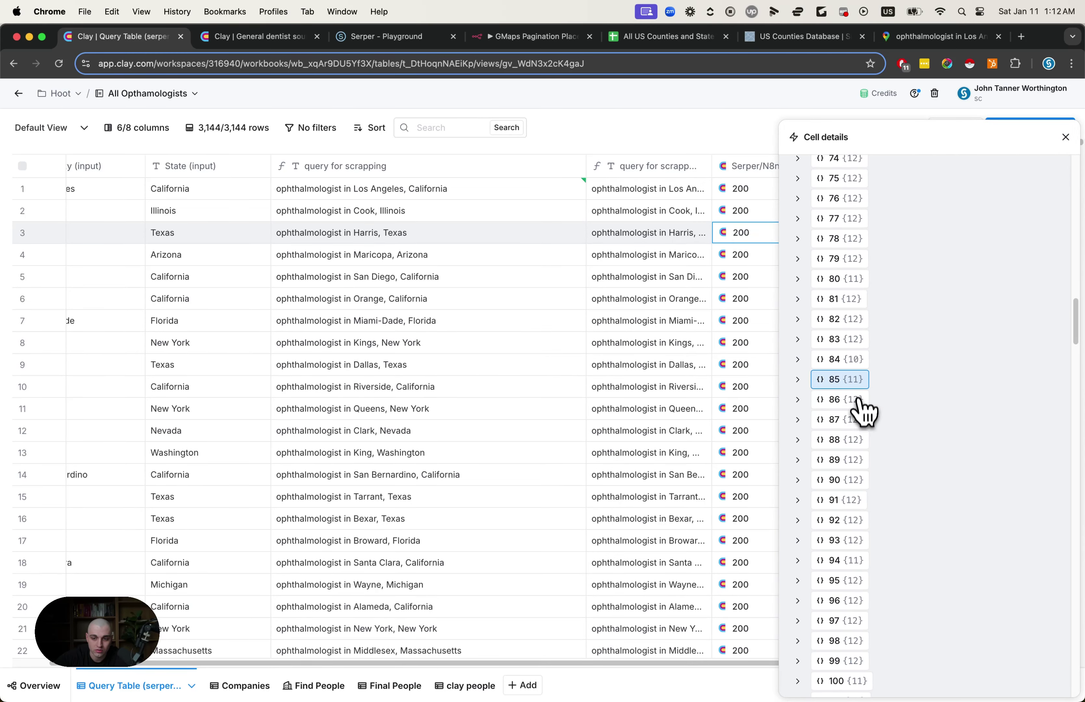
left_click(857, 393)
scroll(864, 452, "down", 3)
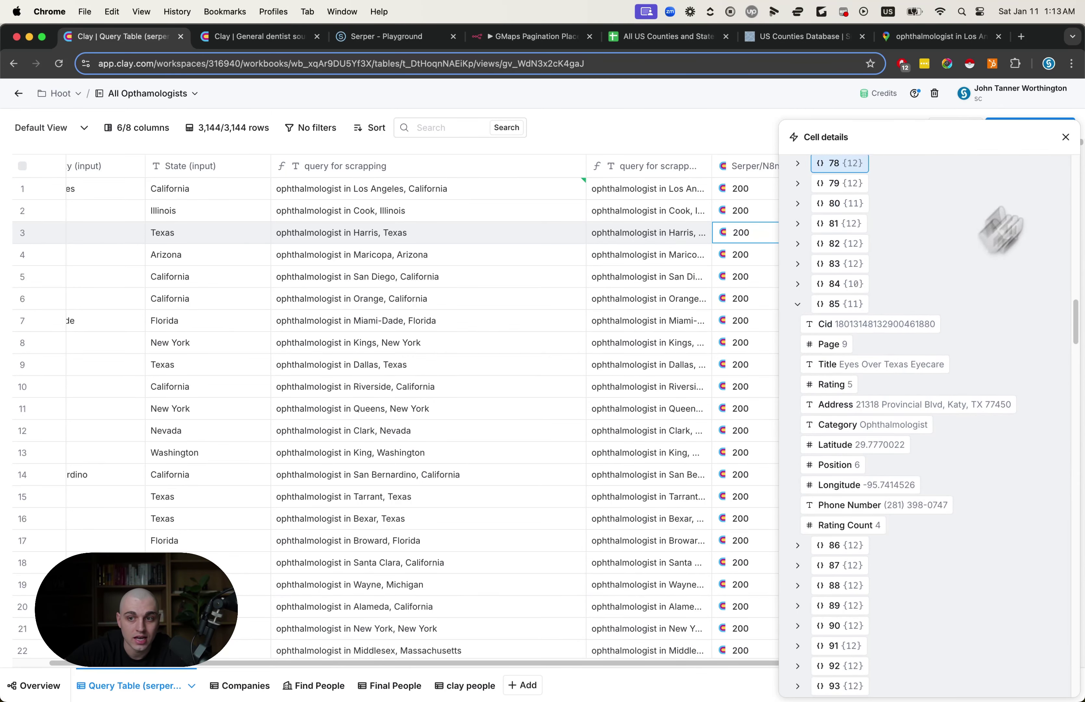
left_click(1066, 137)
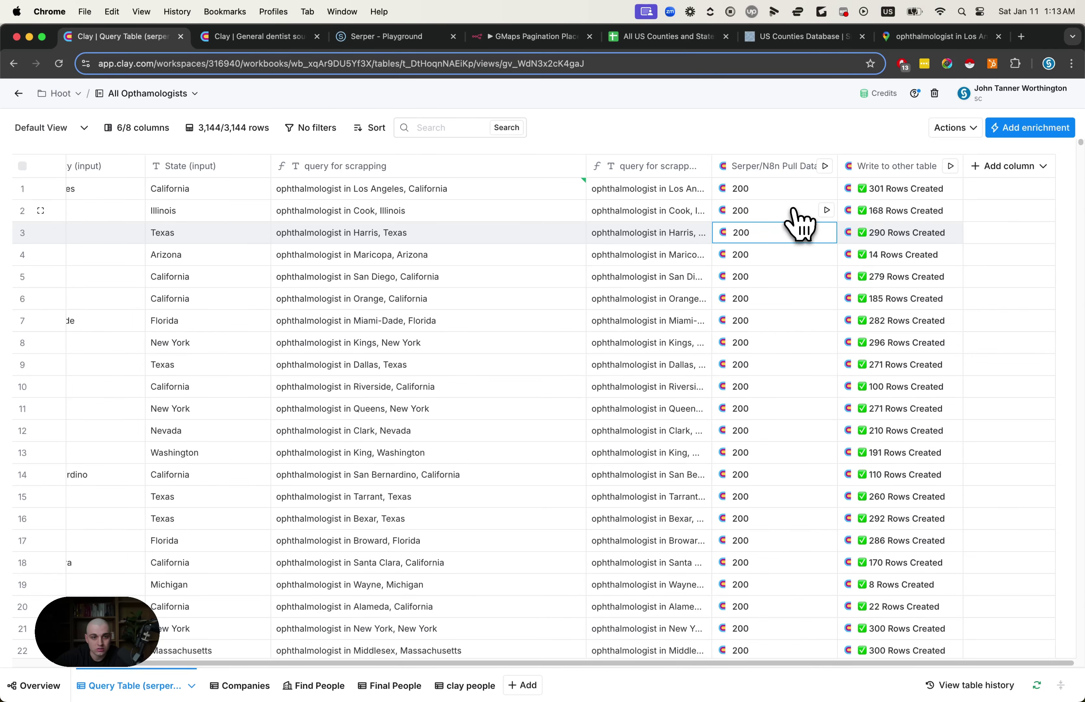
Step: Open the Companies table and view the Clinic Evaluation column's model, account and prompt configuration
left_click(244, 685)
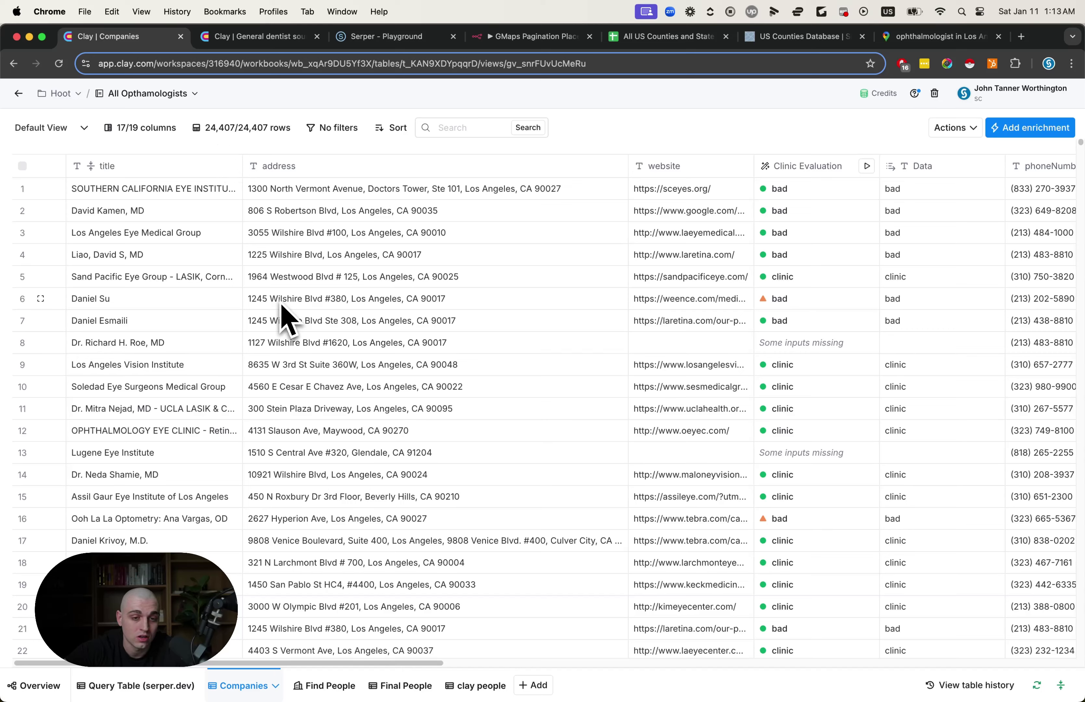
left_click(289, 263)
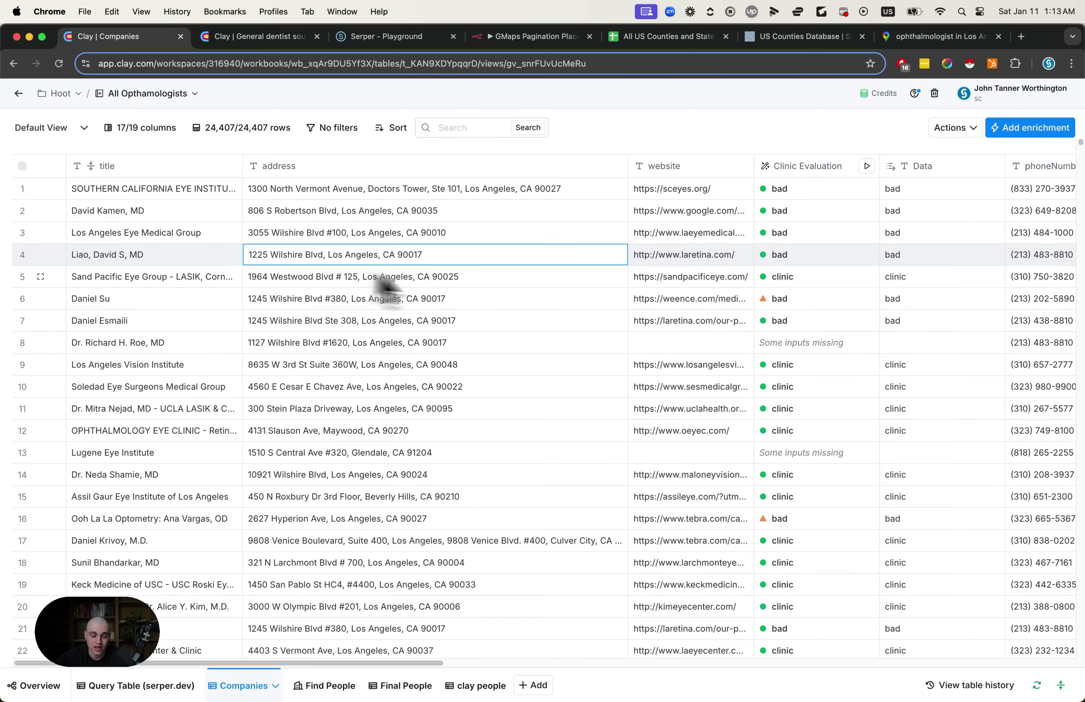
scroll(410, 288, "right", 6)
left_click(525, 171)
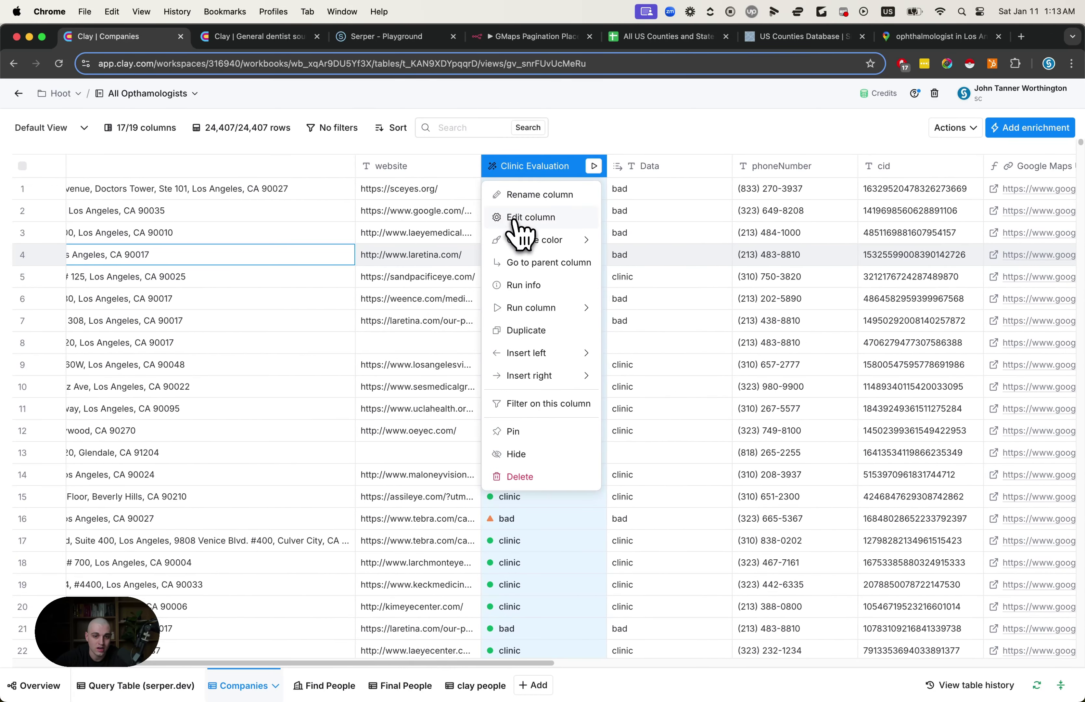
left_click(522, 218)
scroll(865, 483, "down", 2)
scroll(857, 485, "down", 2)
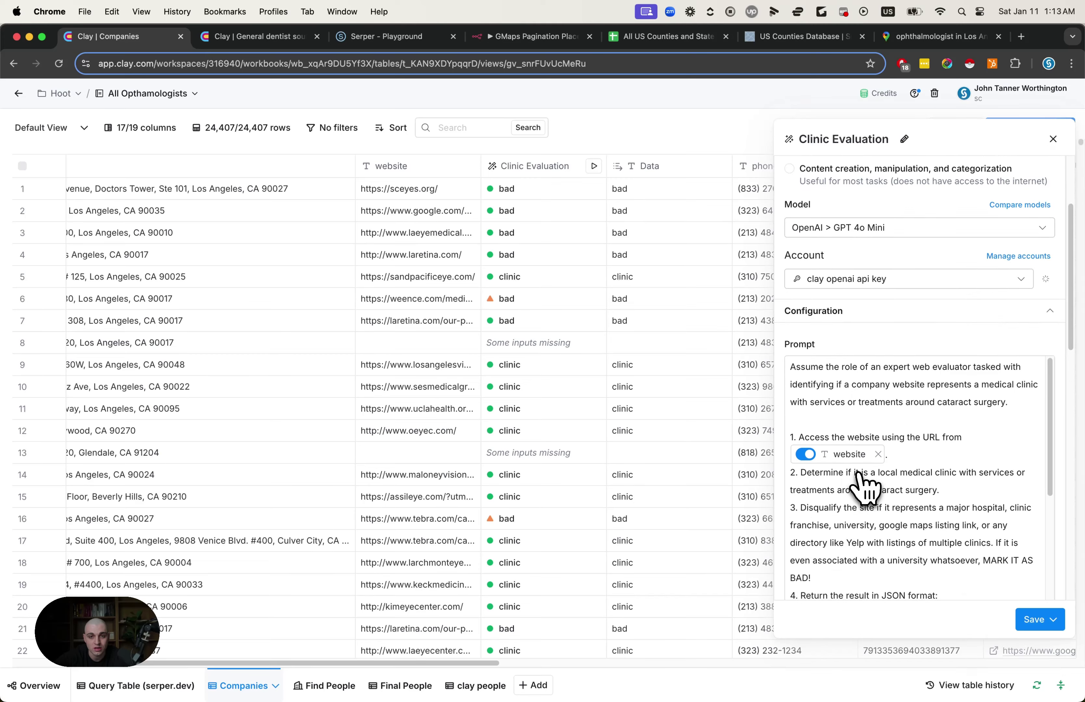
Step: Switch to Google Maps and browse the Los Angeles ophthalmologist listings for the kinds of businesses included
left_click(910, 38)
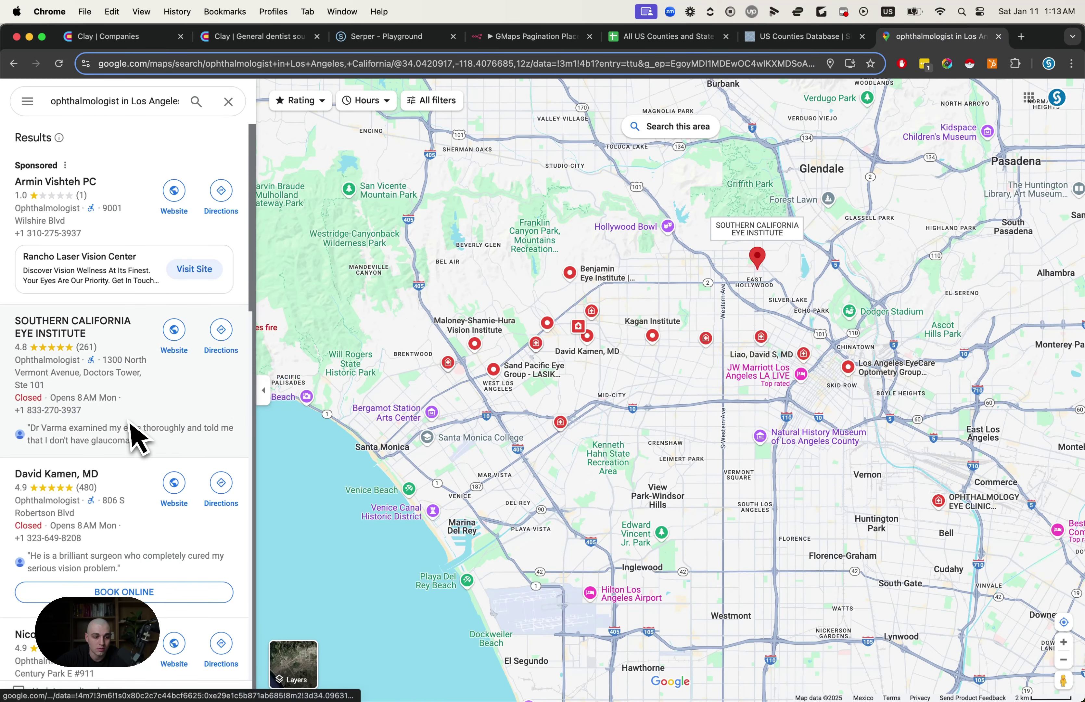
scroll(130, 426, "down", 8)
scroll(132, 438, "down", 5)
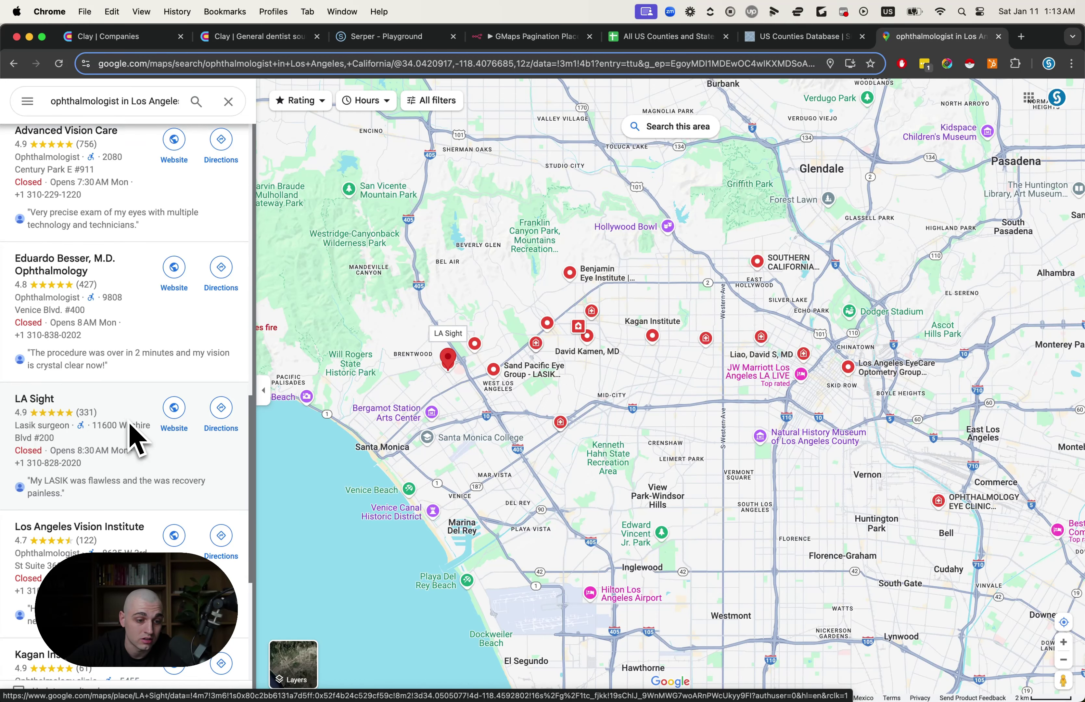
scroll(132, 437, "down", 5)
scroll(132, 437, "down", 8)
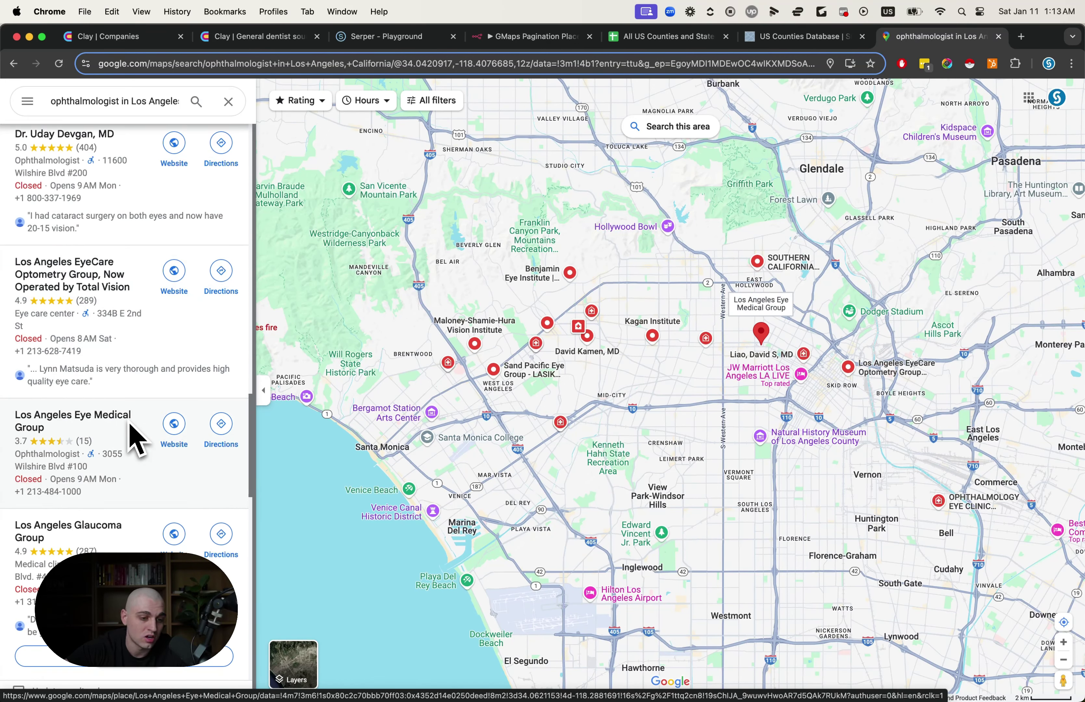
Step: Return to the Companies table in Clay and read the Clinic Evaluation prompt through its JSON output and error instructions
left_click(252, 37)
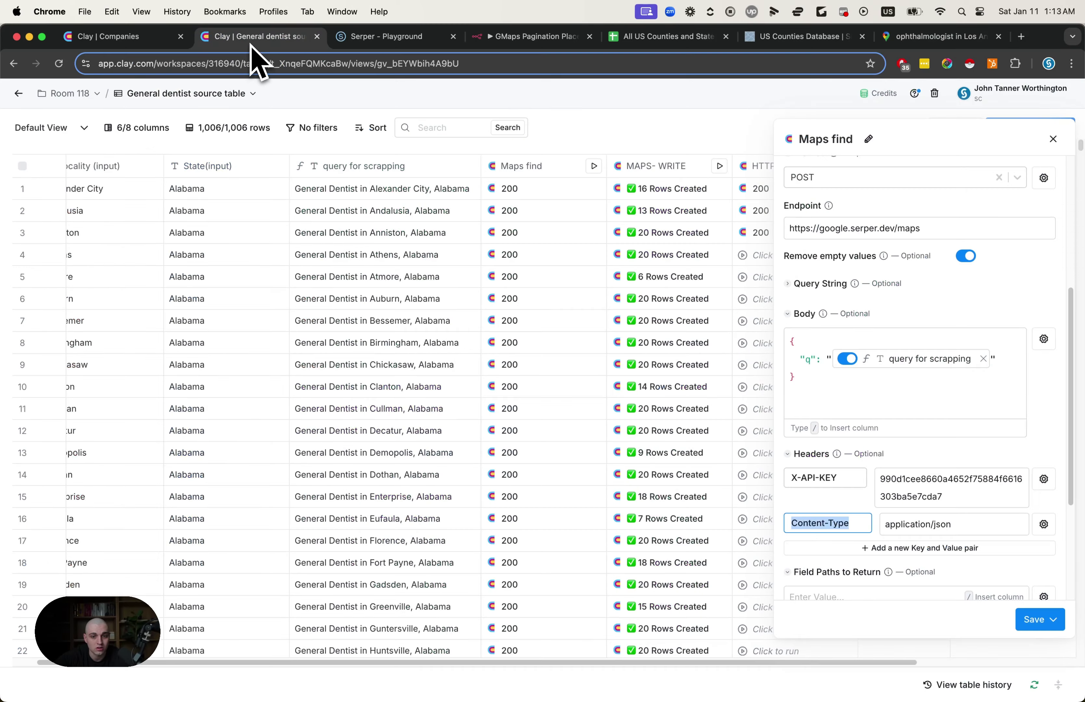
left_click(136, 37)
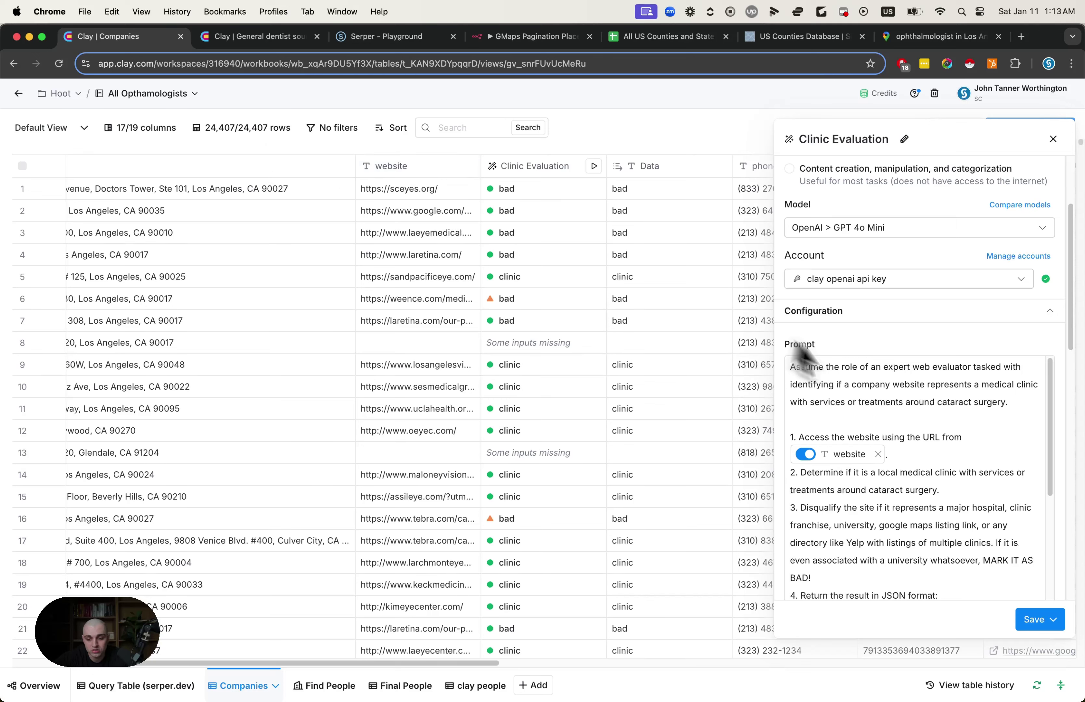
left_click(845, 379)
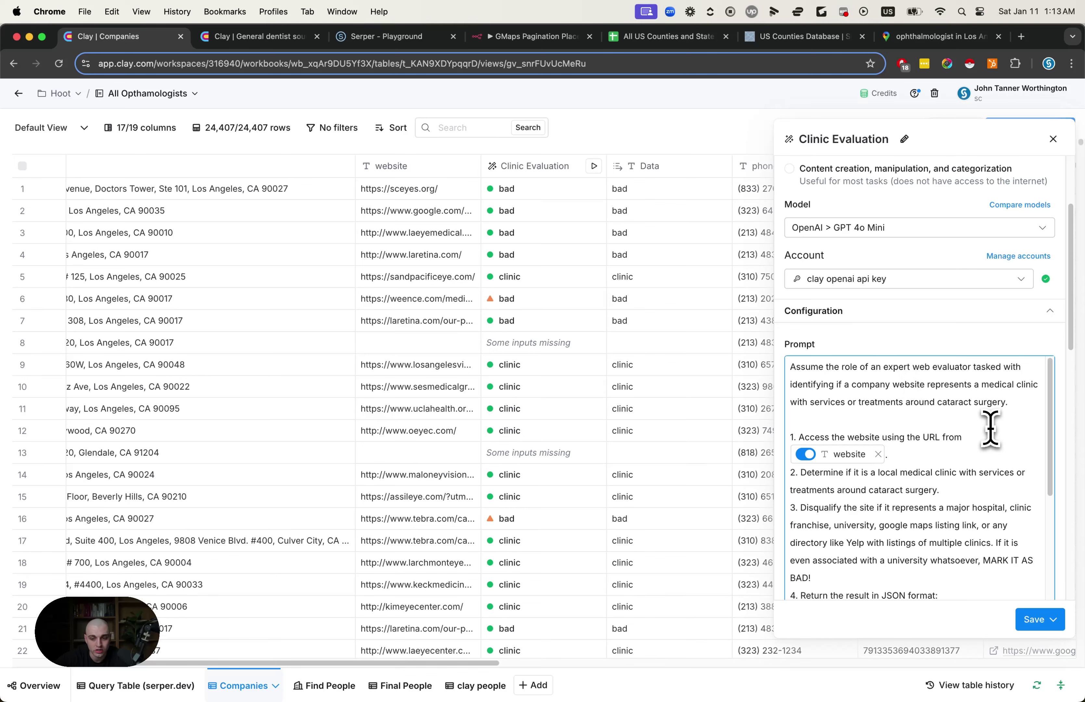
scroll(990, 428, "down", 4)
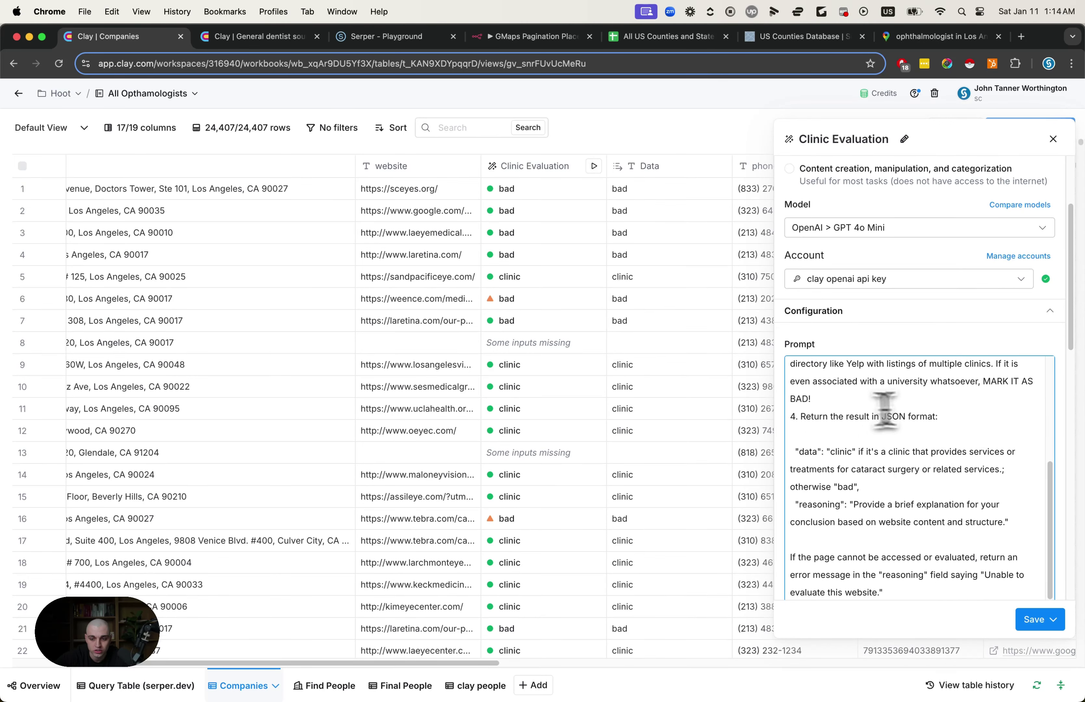
Step: Close the Clinic Evaluation settings and review the Write to Other Table column's account, target table and column mappings
scroll(928, 463, "up", 3)
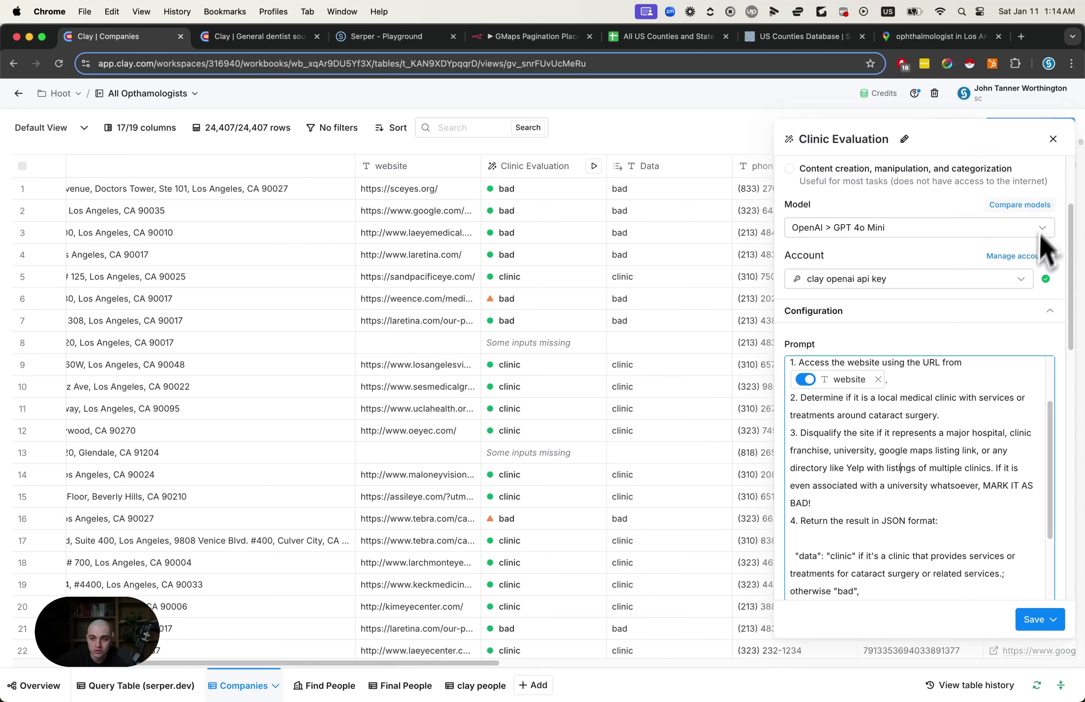
left_click(1052, 139)
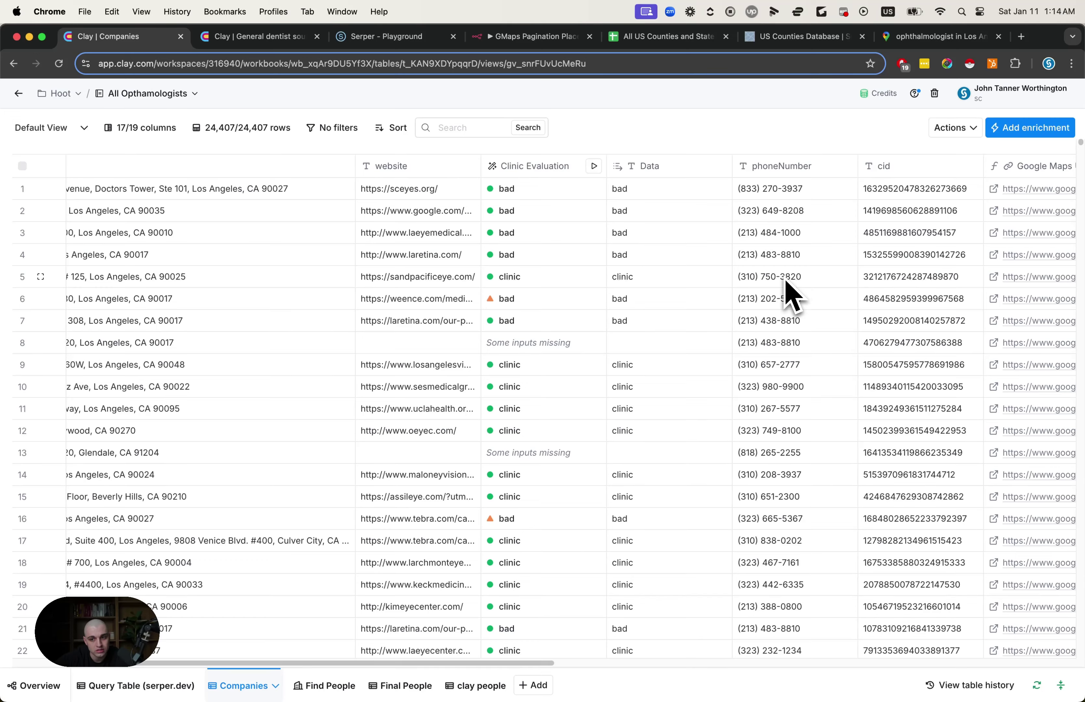
scroll(790, 294, "right", 15)
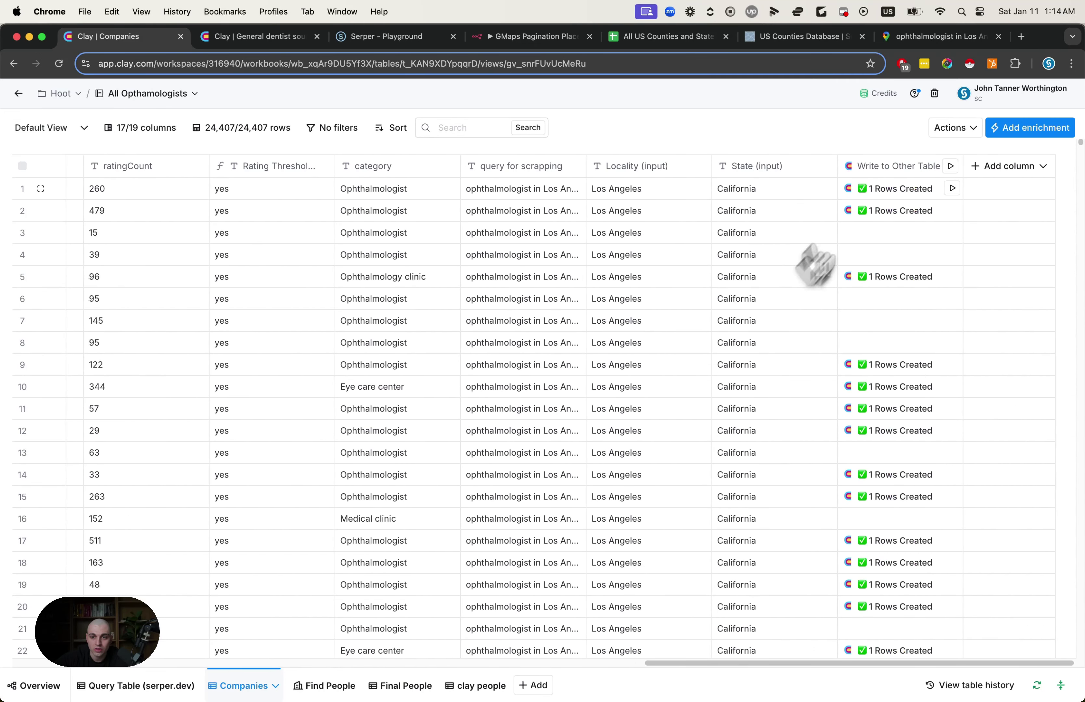
left_click(876, 169)
left_click(866, 213)
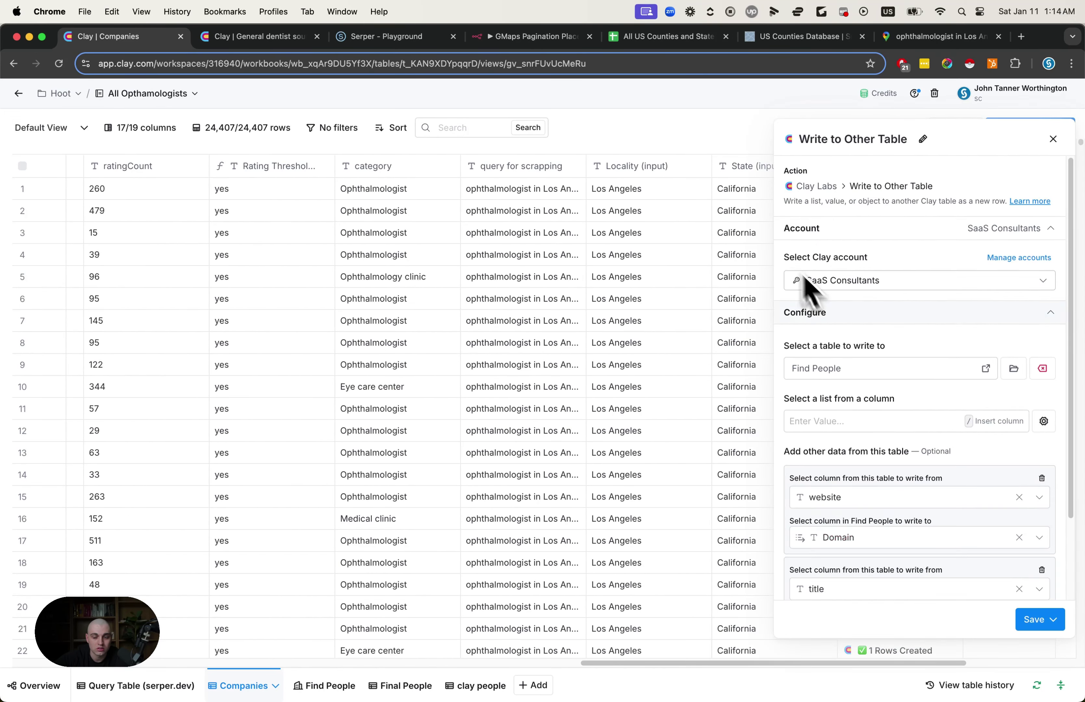
scroll(872, 384, "down", 3)
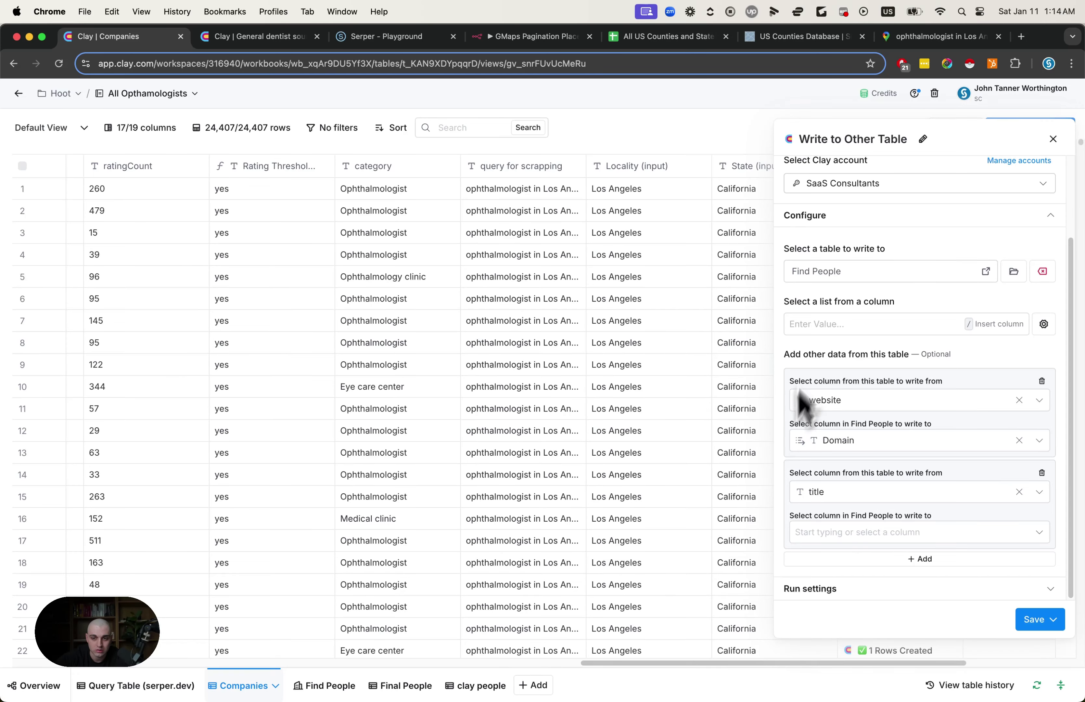
left_click(1053, 139)
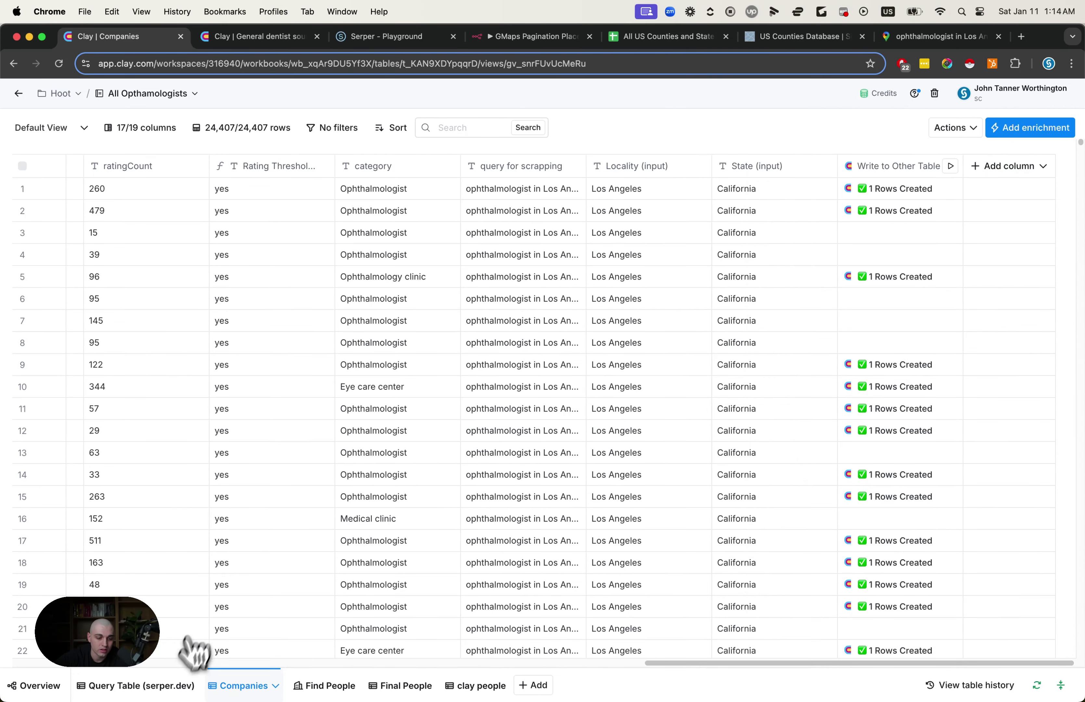
Step: Look through the Query Table and Companies tables, and open the Find People table to view its columns
left_click(164, 683)
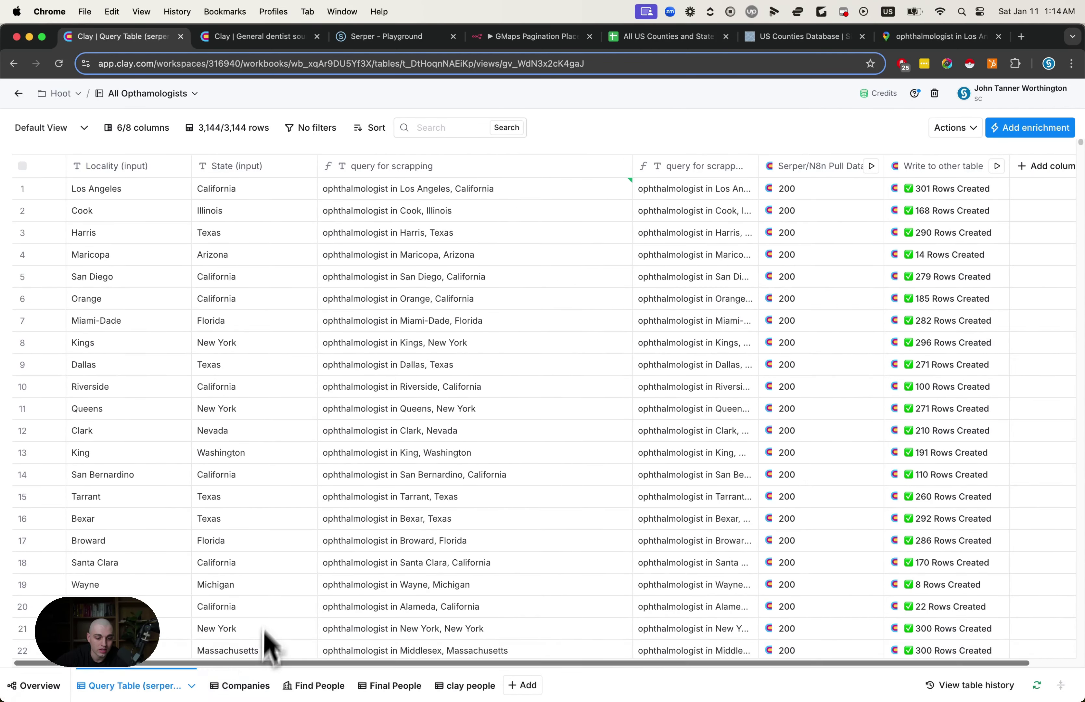
left_click(246, 685)
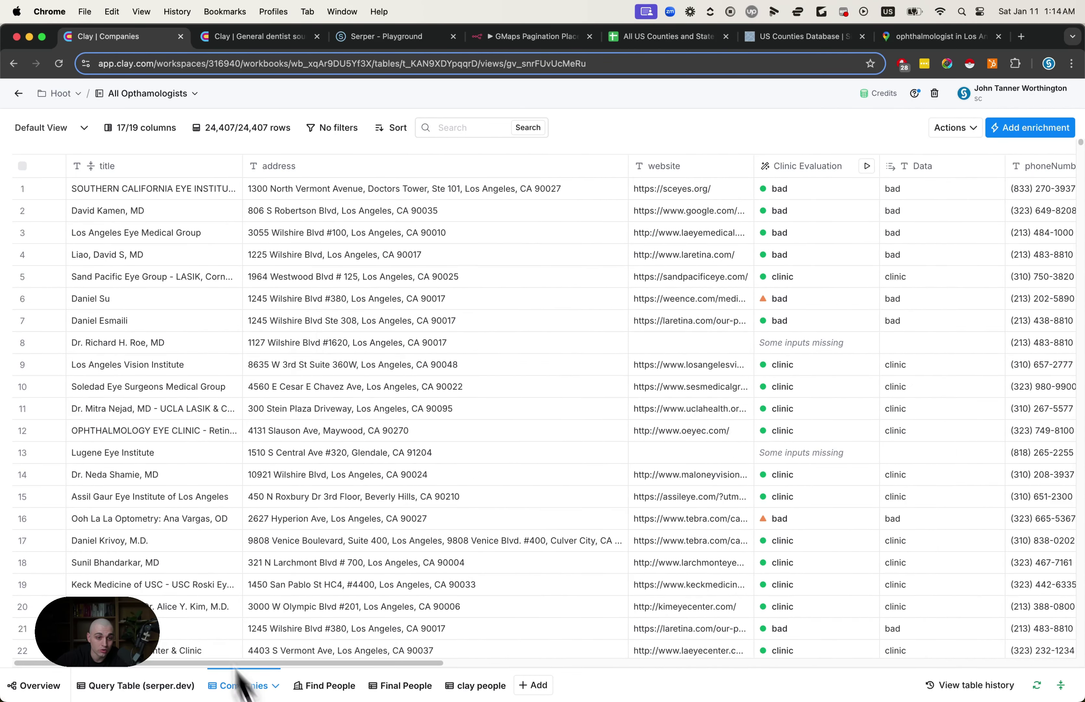
left_click(323, 685)
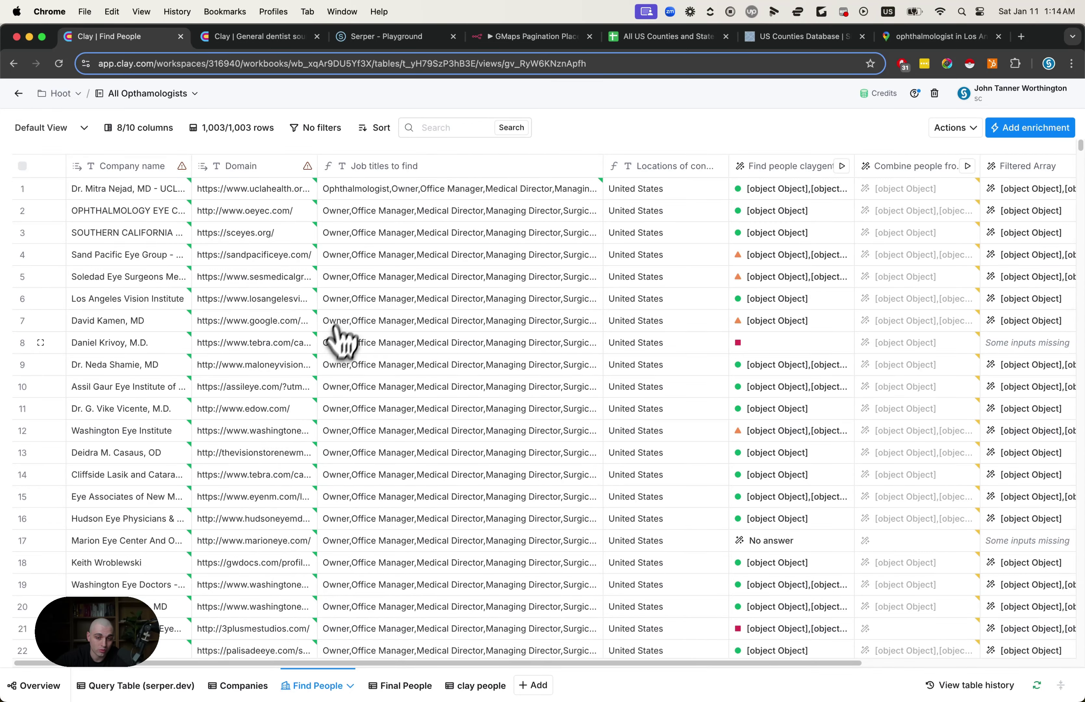
scroll(355, 360, "right", 3)
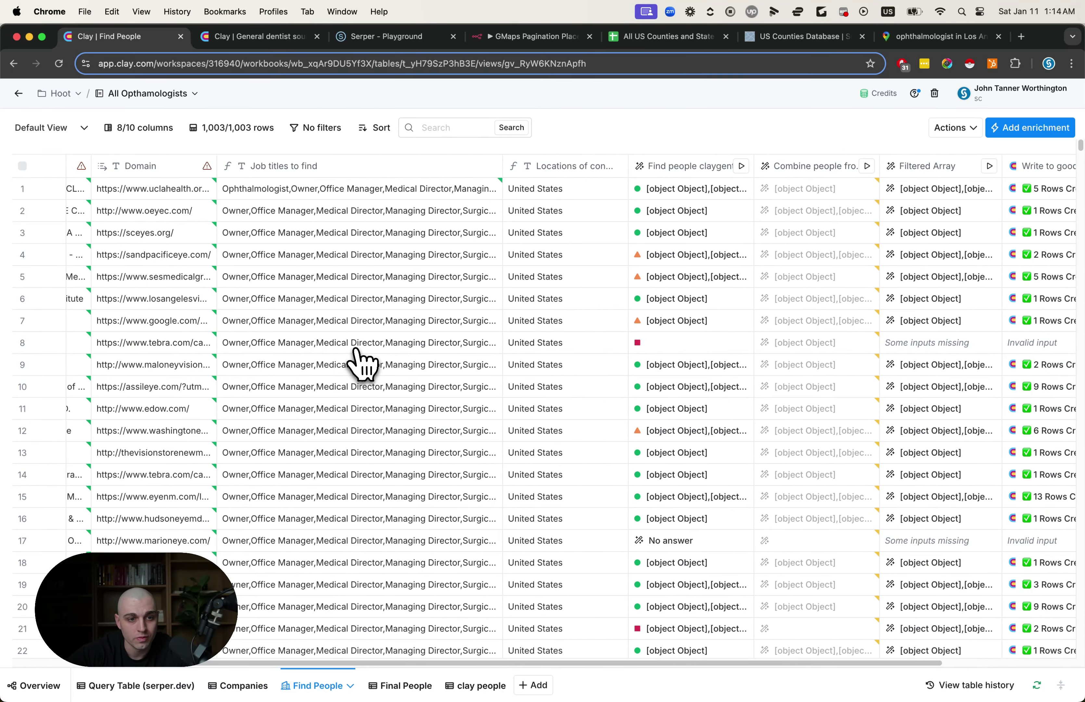
scroll(360, 360, "left", 3)
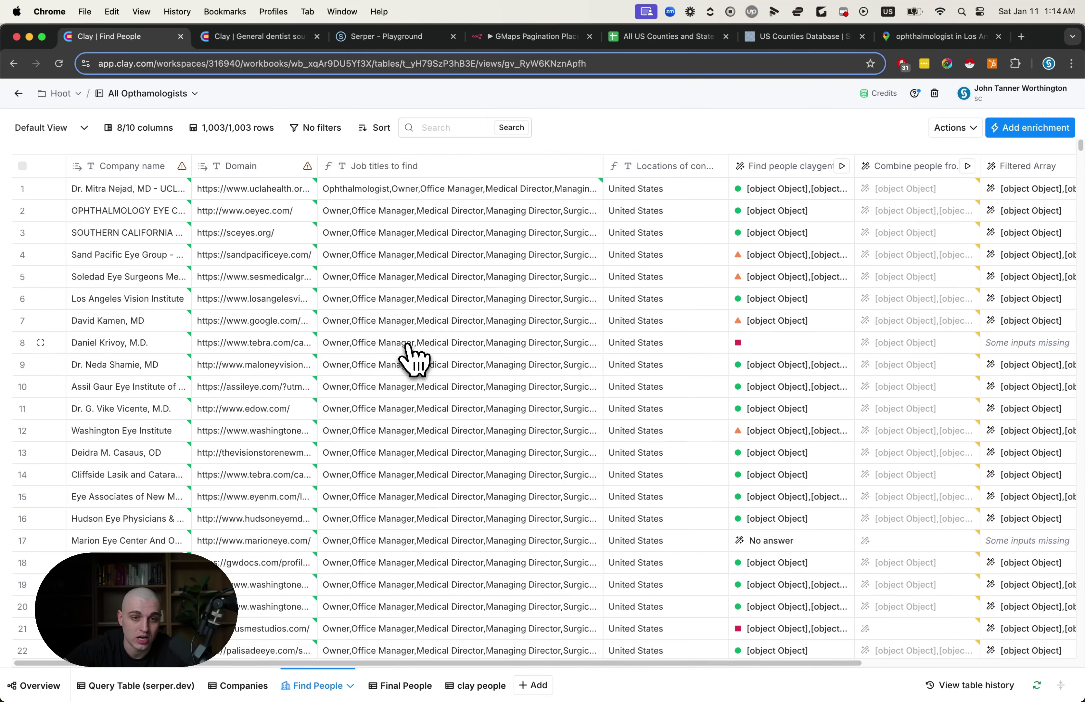
Step: Open the Job titles to find column's formula, read its list of job titles, and close it without changes
left_click(420, 166)
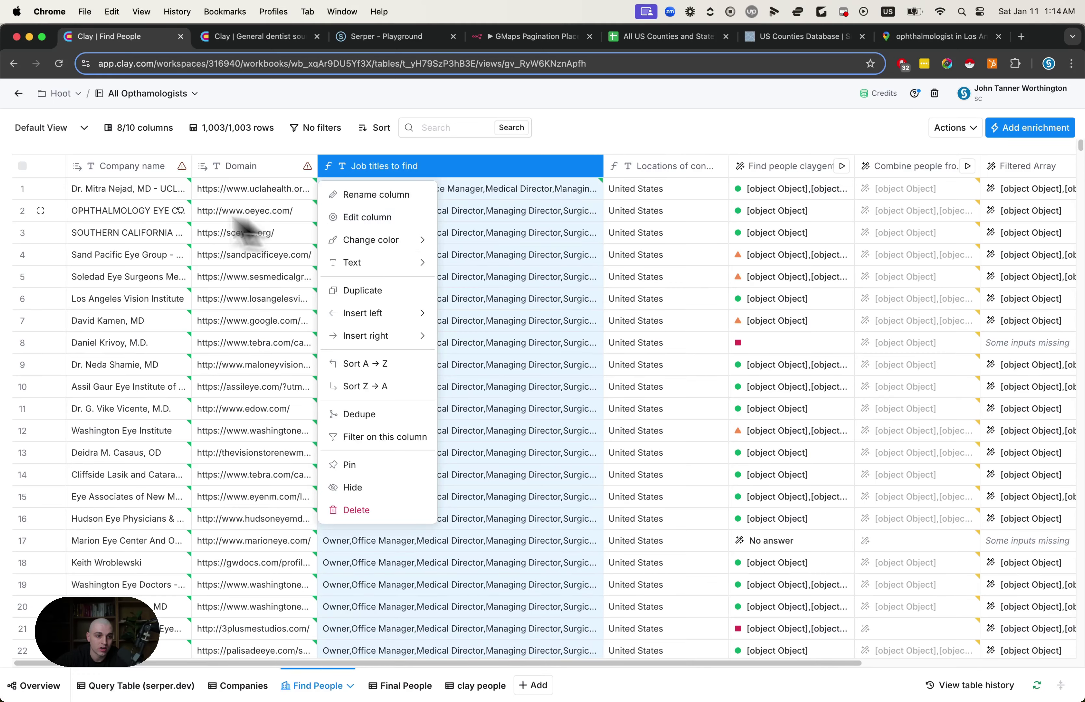
left_click(167, 197)
left_click(358, 169)
left_click(359, 196)
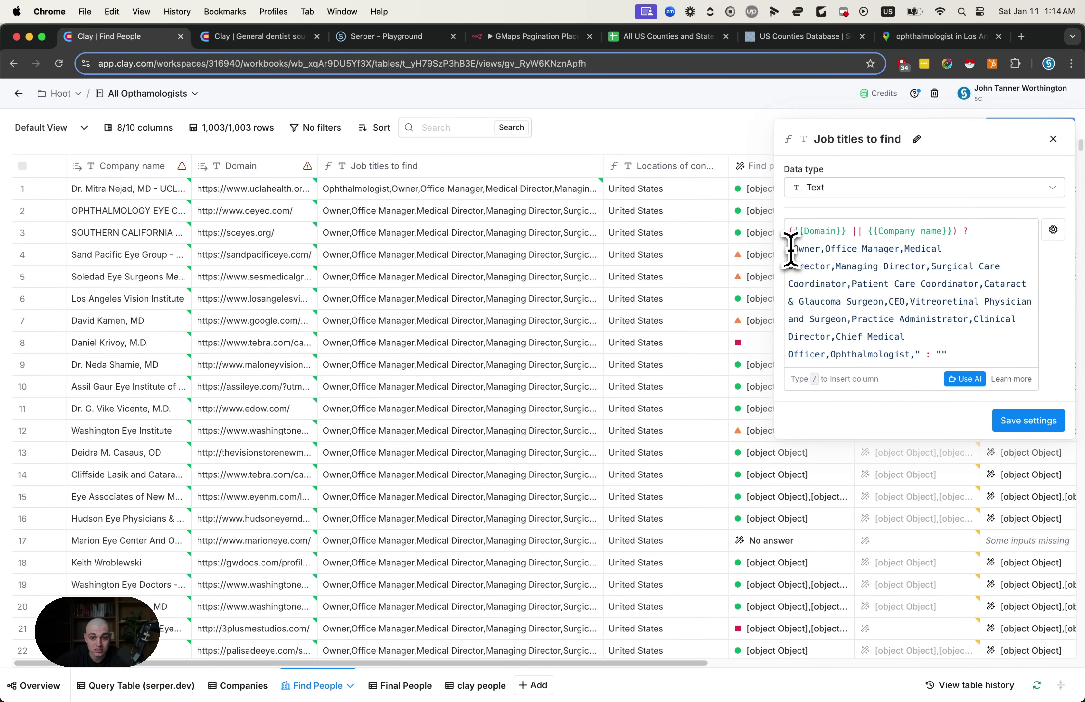
left_click_drag(793, 250, 911, 349)
left_click(909, 360)
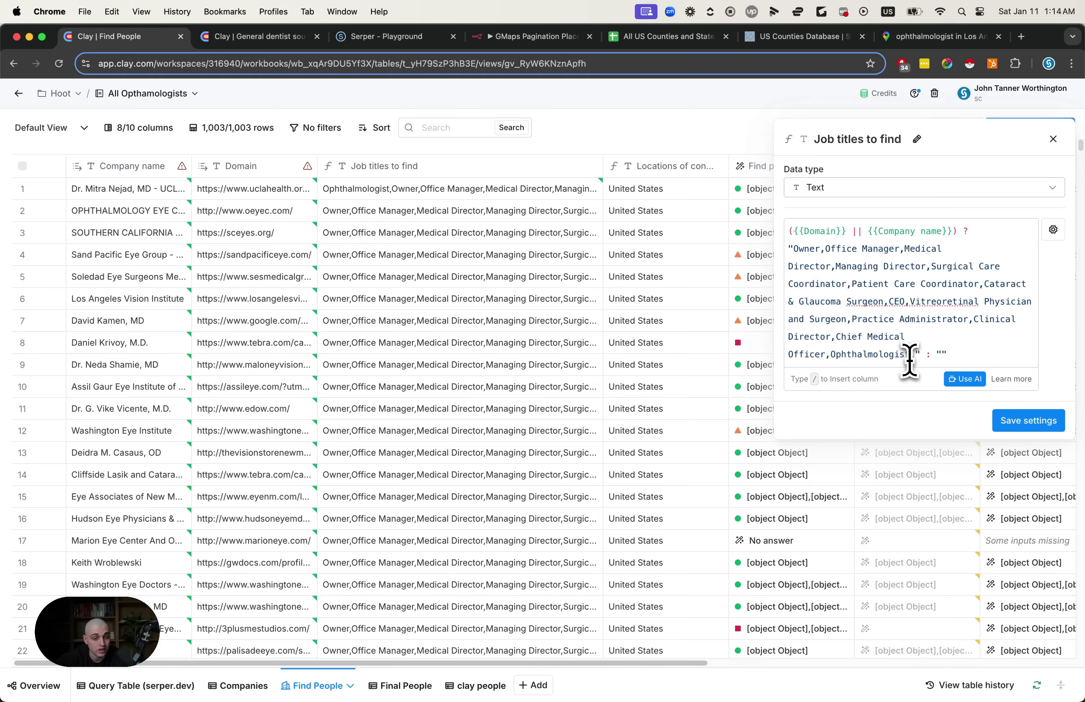
left_click(1053, 139)
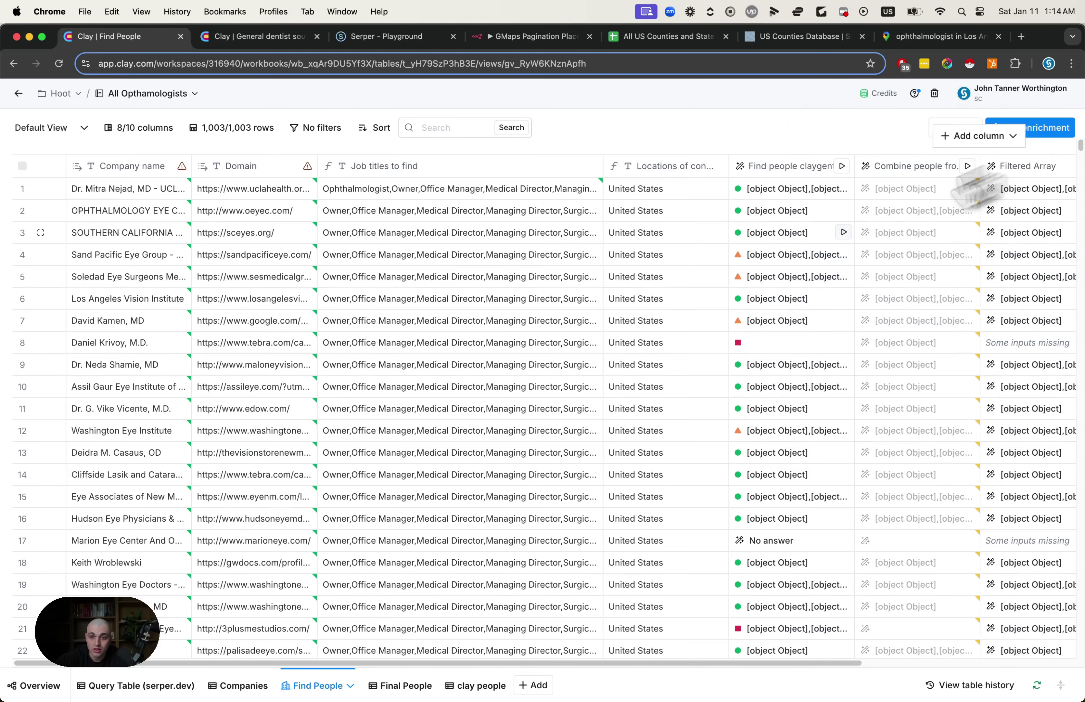
Step: Review the Find people claygent column's prompt inputs for location, job titles, company name and domain, and close its settings
left_click(787, 167)
left_click(601, 217)
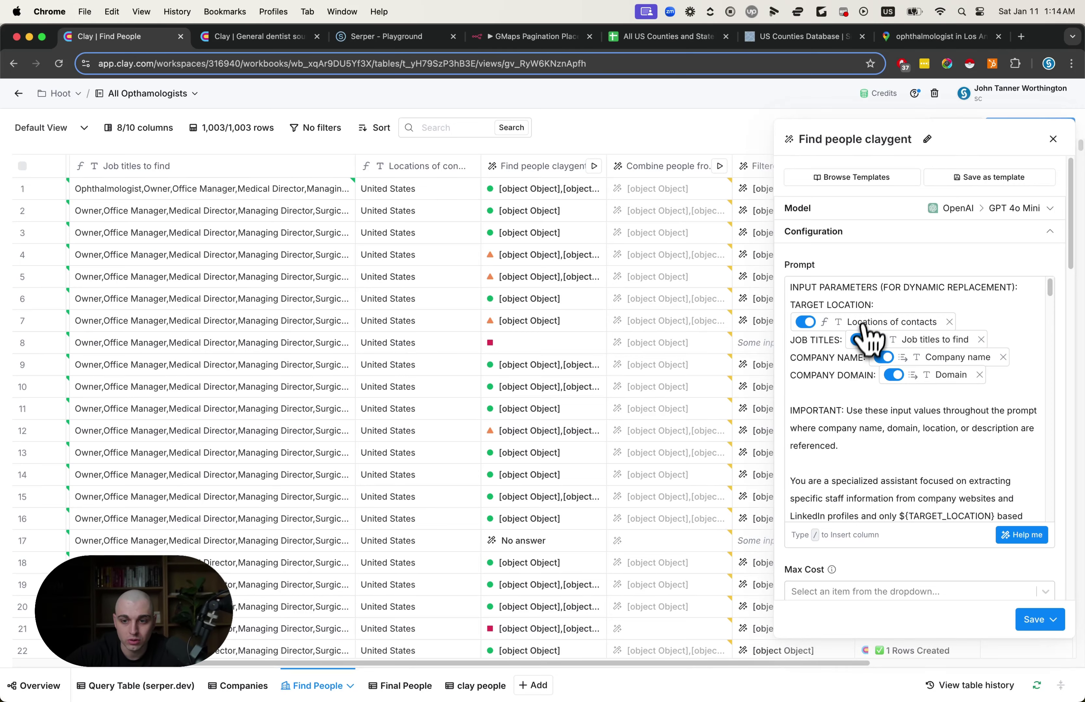
mouse_move(868, 324)
mouse_move(911, 337)
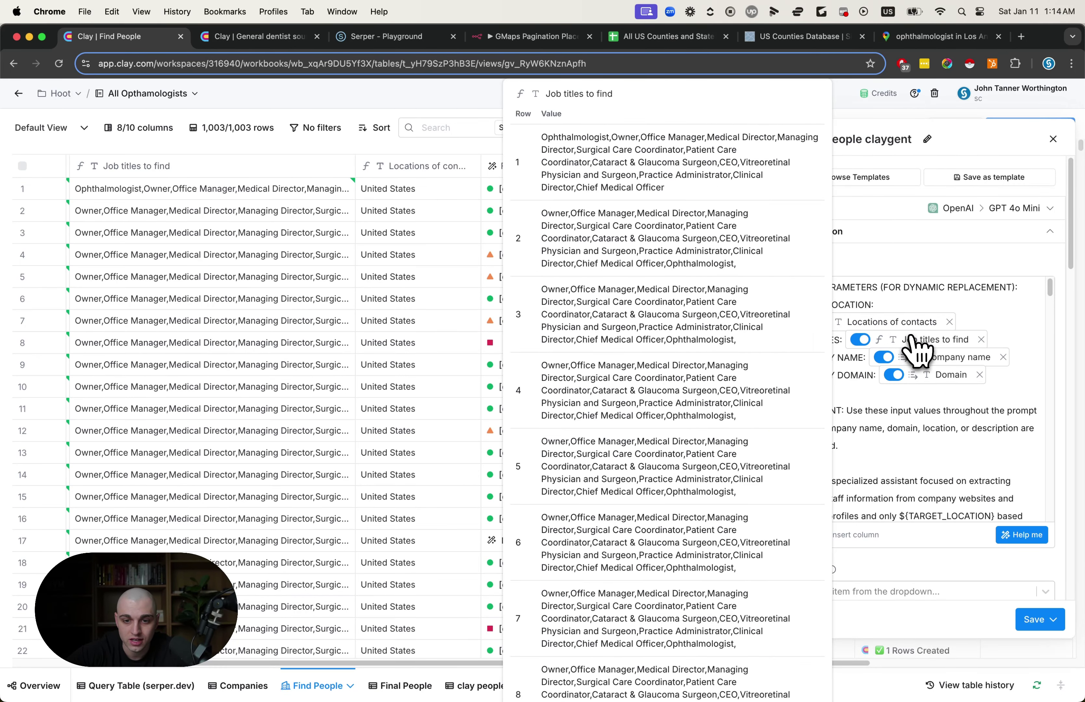
mouse_move(931, 358)
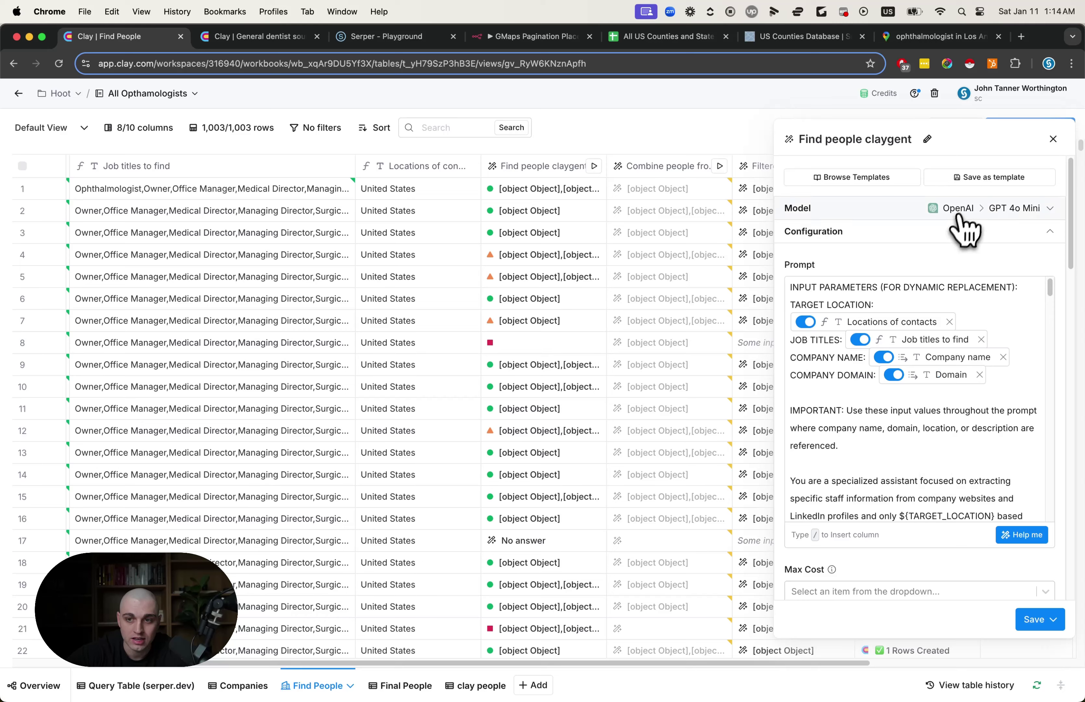
left_click(1053, 138)
Step: Inspect the Find people claygent result in row 1, expanding Staff and entries 0 through 4, and close the cell details
left_click(551, 195)
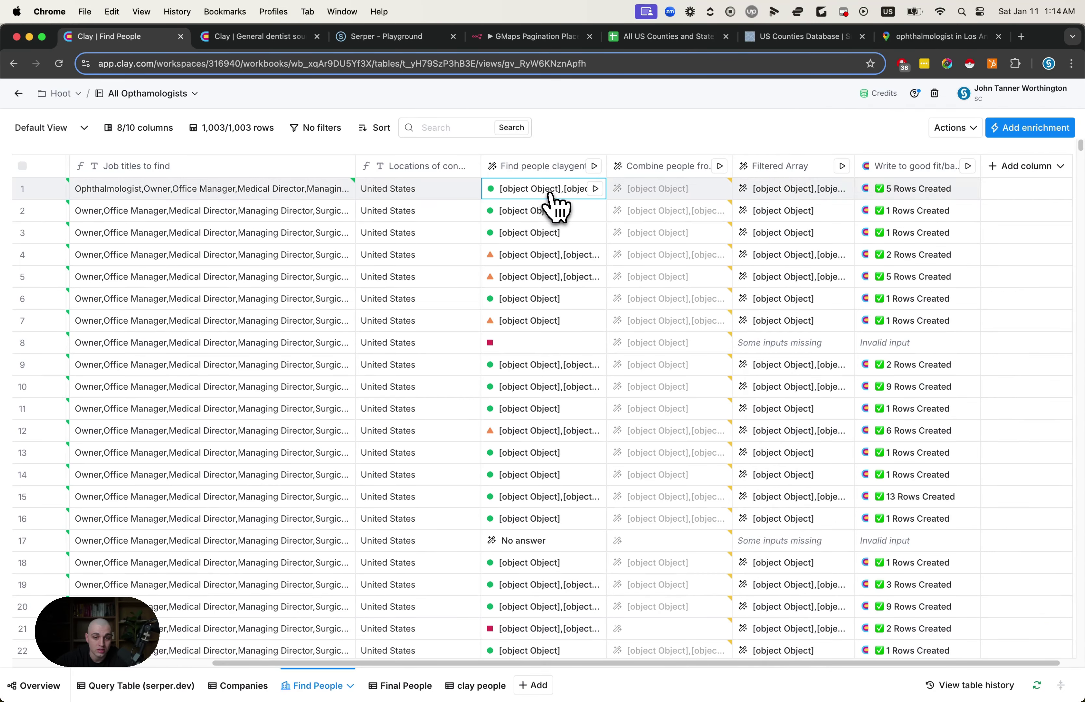
left_click(798, 203)
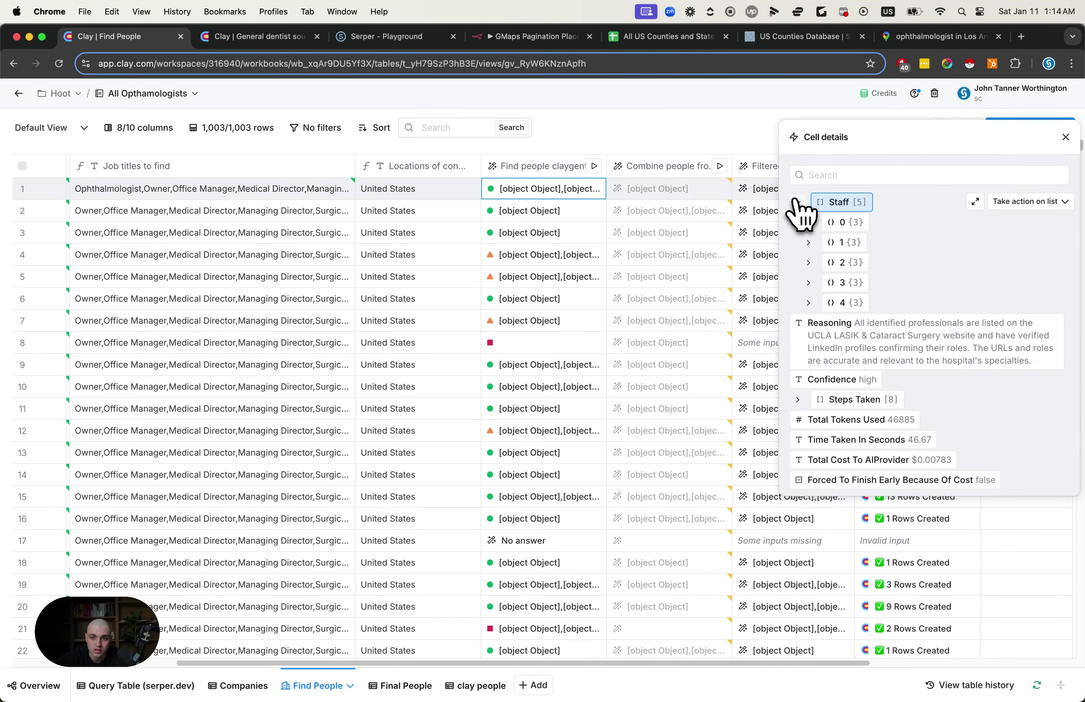
left_click(810, 223)
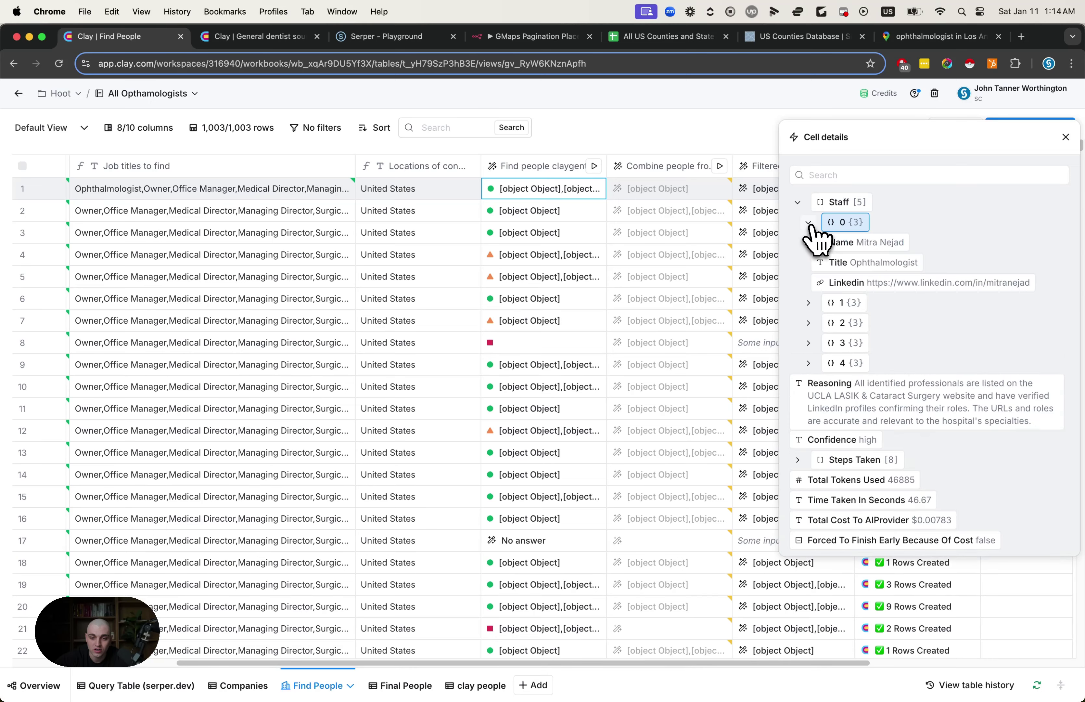
left_click(809, 303)
left_click(810, 393)
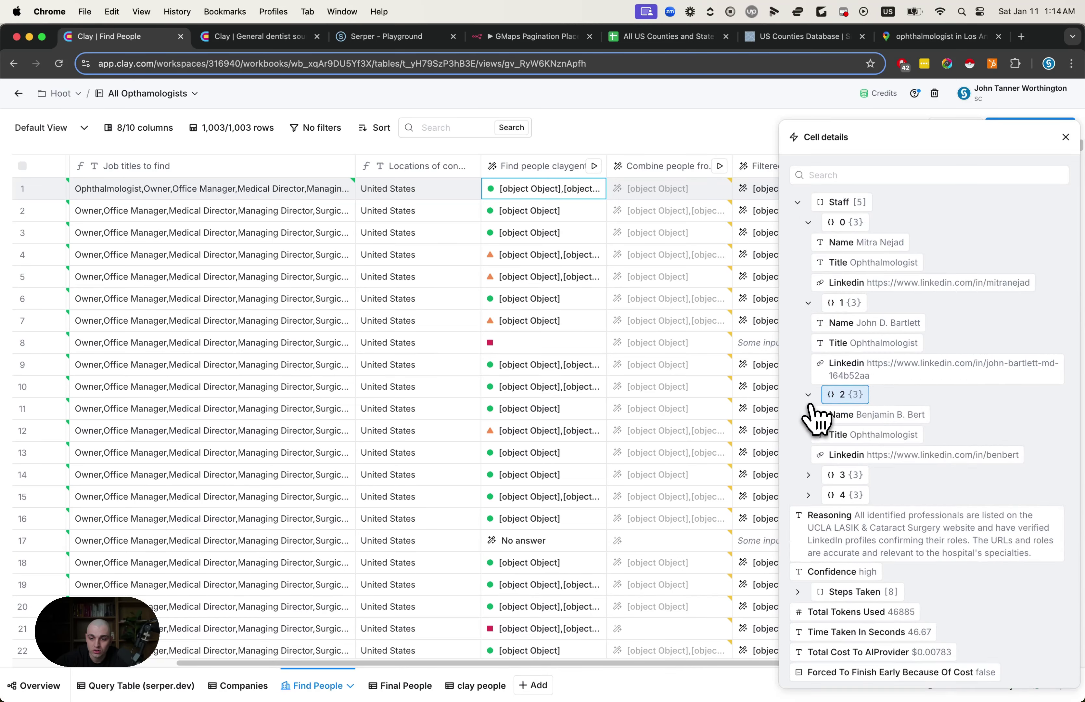
left_click(809, 474)
left_click(809, 566)
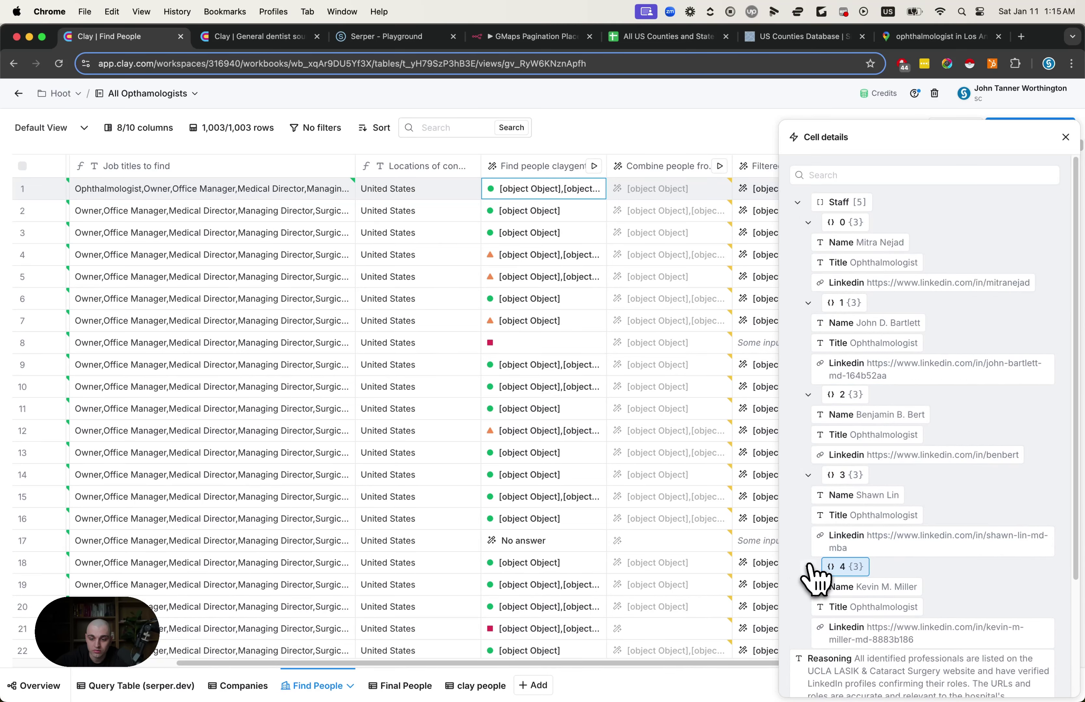
left_click(1066, 137)
Step: Open the Final People table and examine the job titles in rows 6 to 10 and rows 11 to 19
scroll(904, 227, "right", 1)
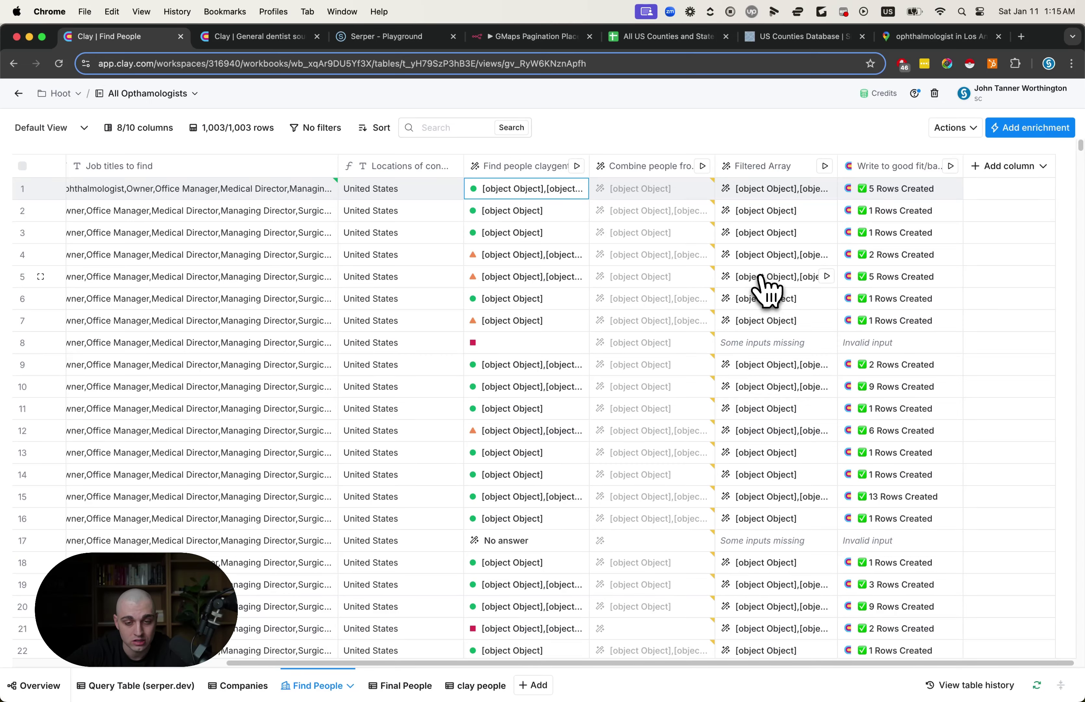
left_click(387, 686)
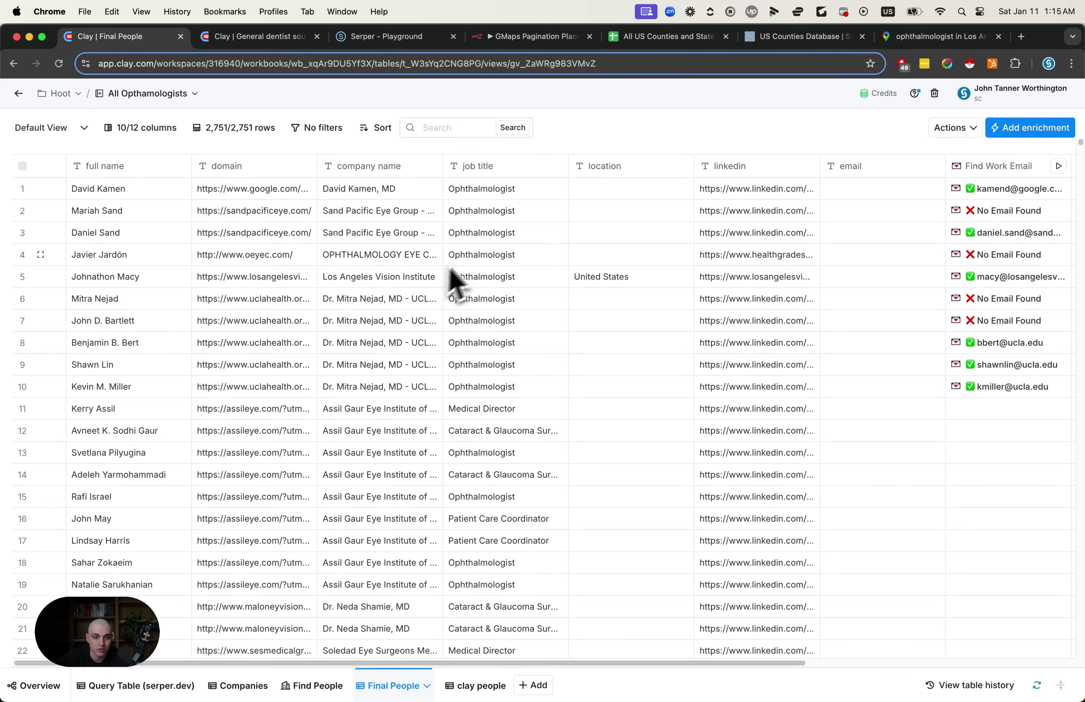
left_click(468, 303)
left_click_drag(471, 382, 475, 400)
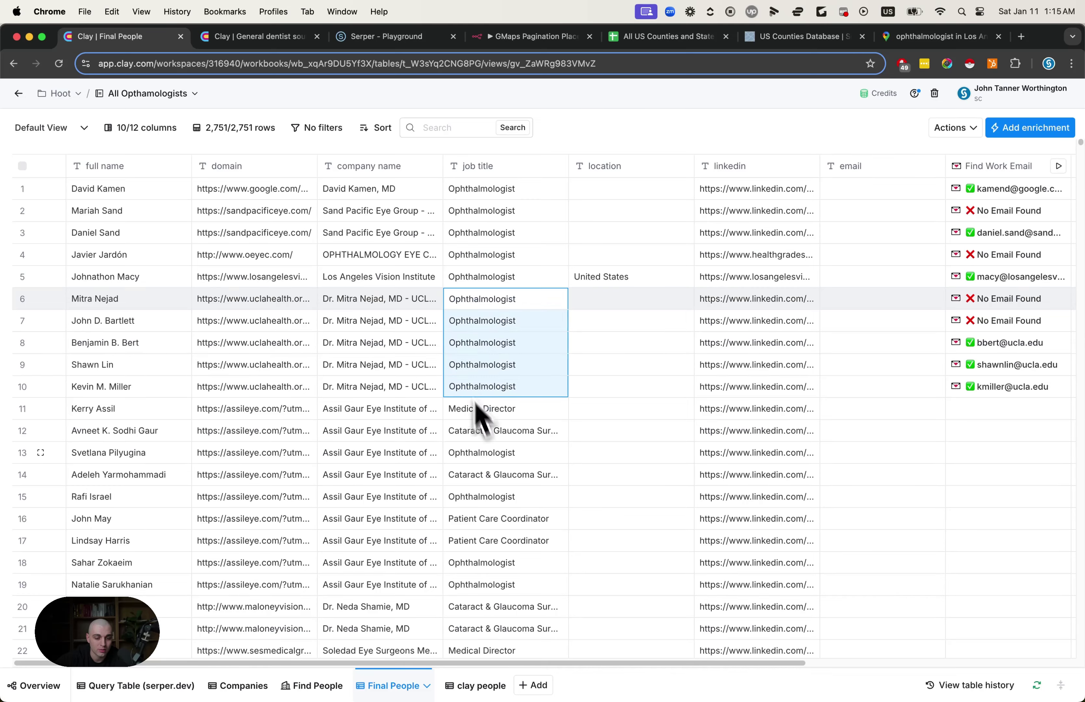
left_click(487, 414)
left_click(492, 583, "shift")
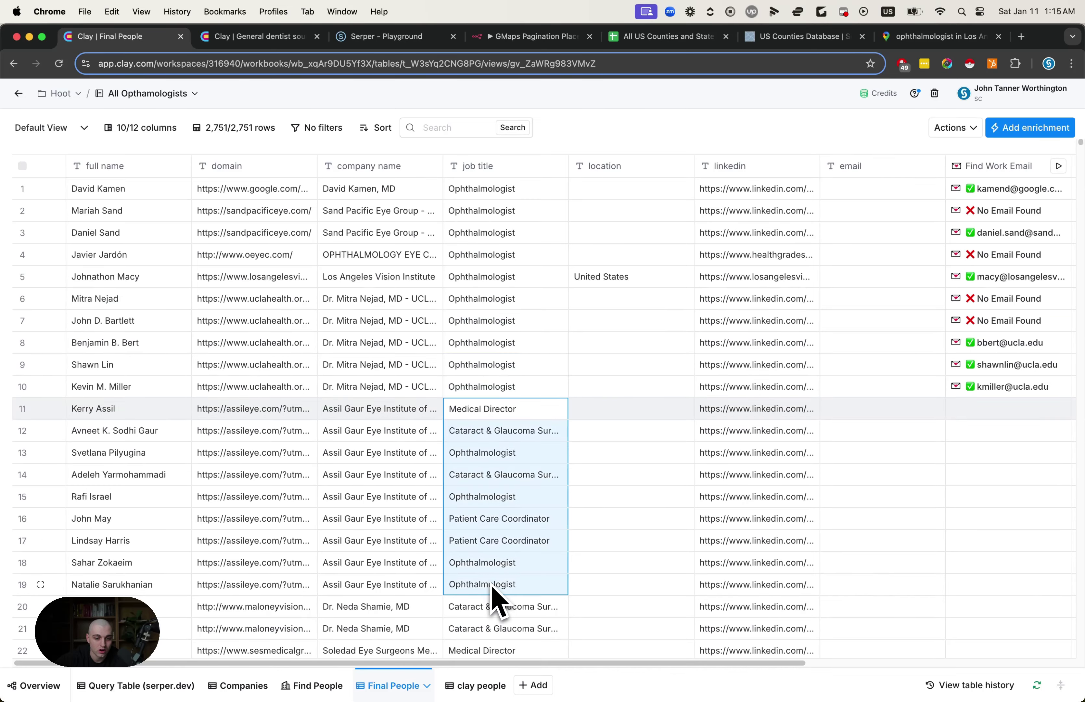
scroll(533, 519, "right", 8)
scroll(533, 519, "left", 8)
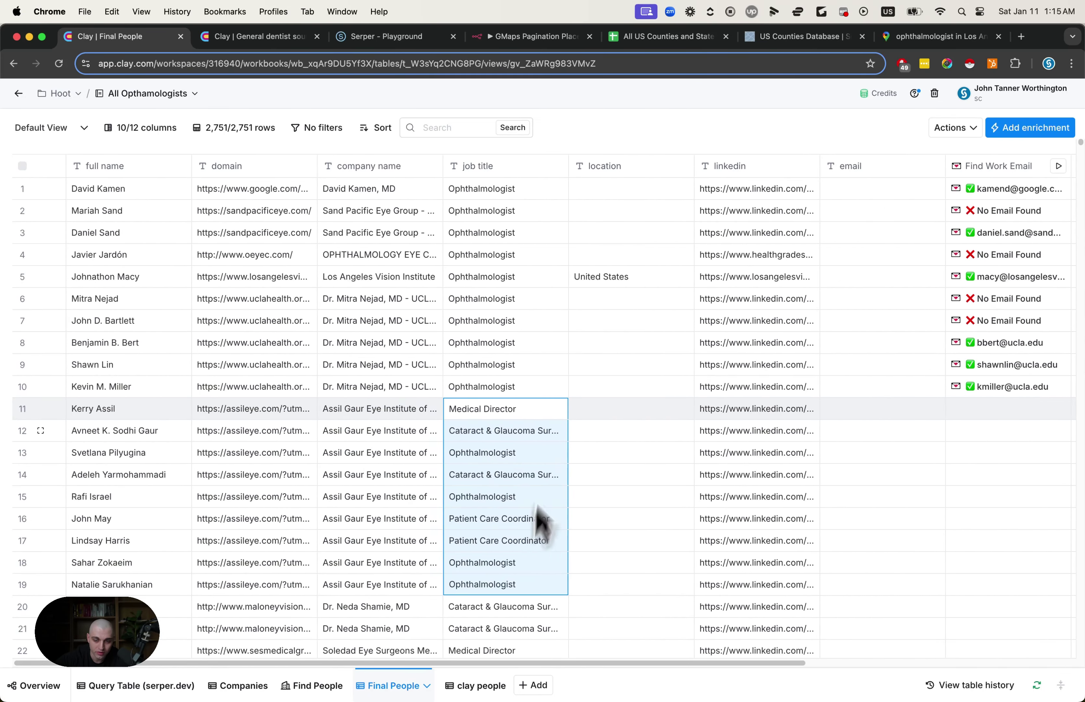
Step: Review the Find Work Email column's Findymail account, full name and domain inputs and run settings, and close it
left_click(717, 234)
scroll(720, 294, "right", 7)
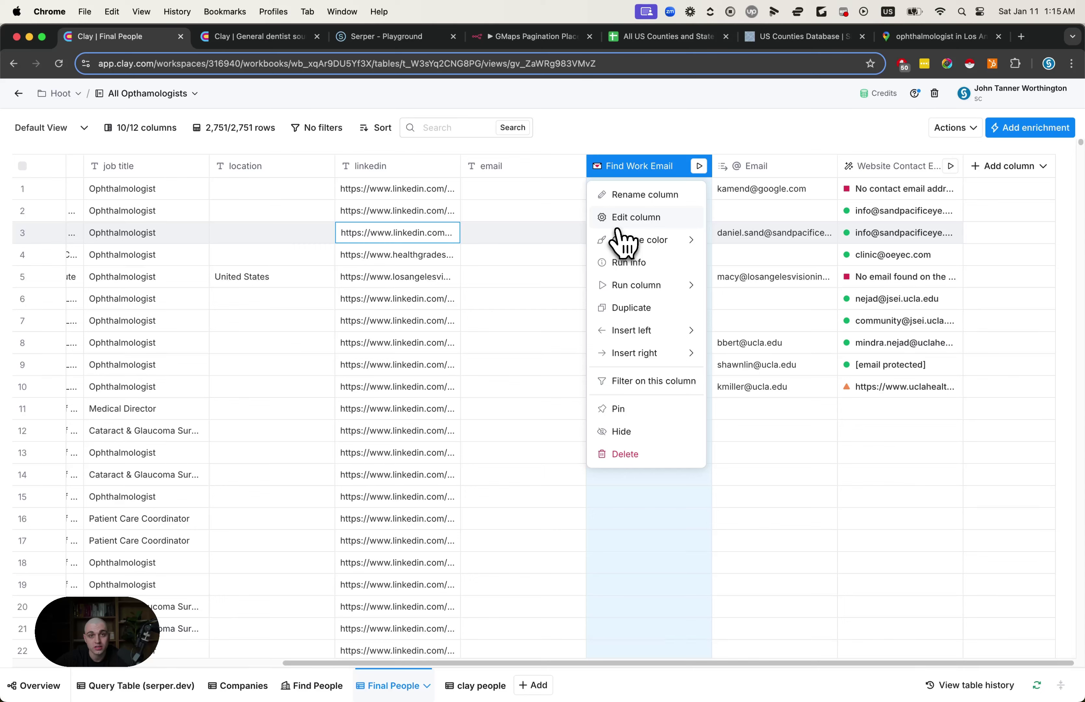
left_click(619, 223)
scroll(866, 401, "down", 1)
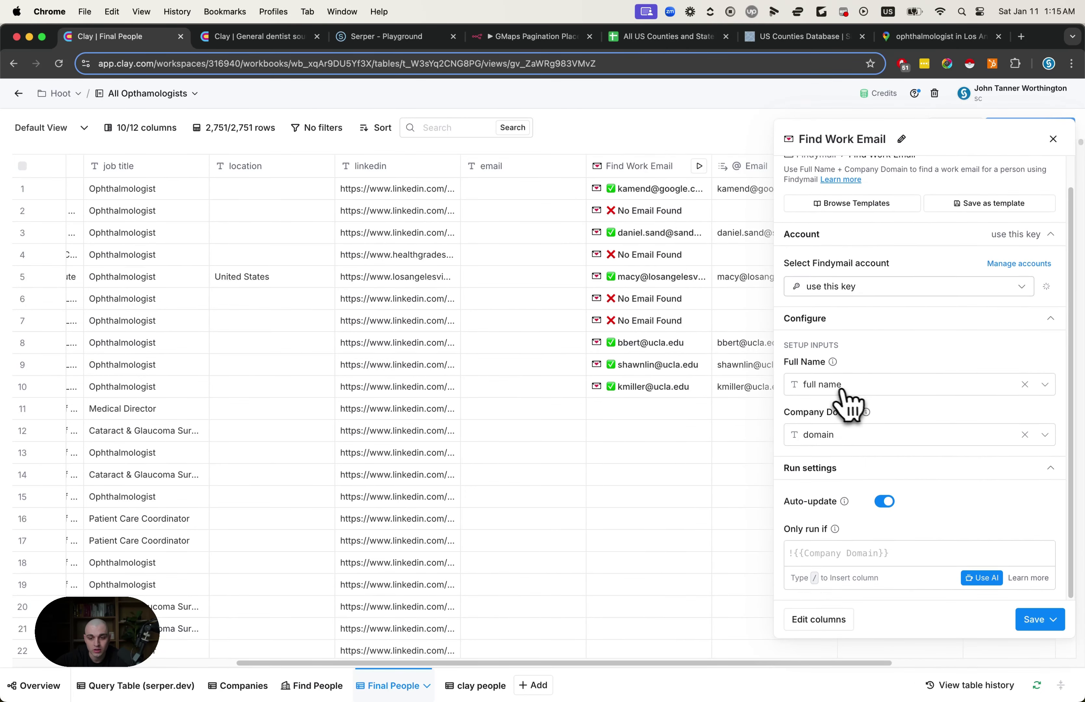
mouse_move(830, 434)
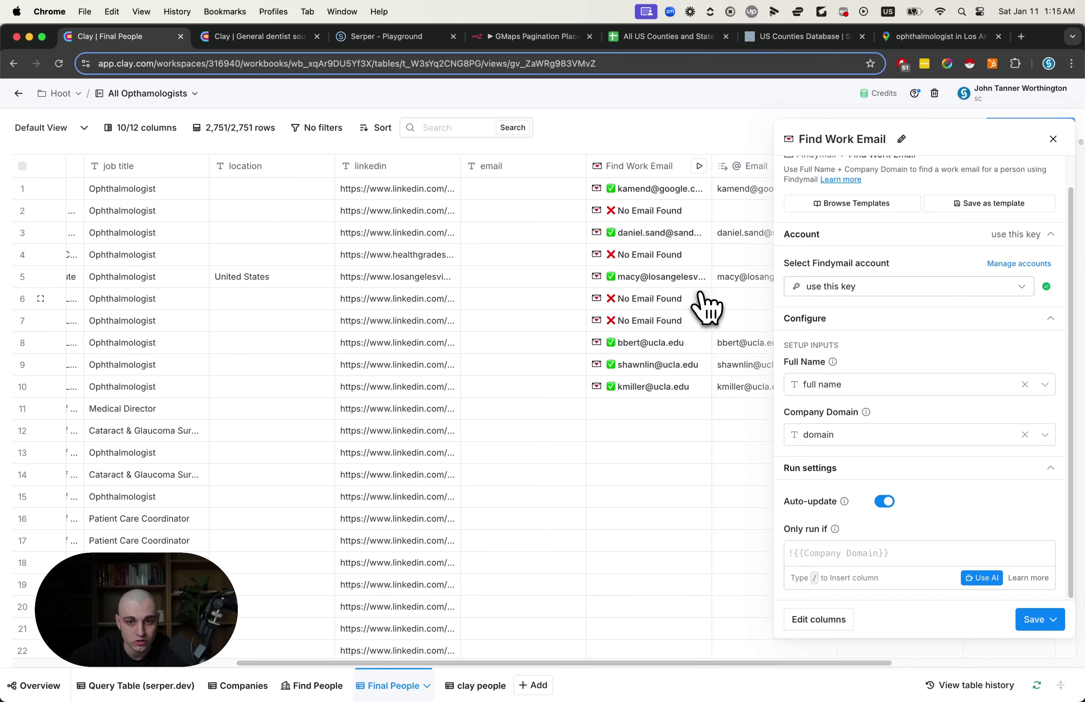
left_click(1053, 138)
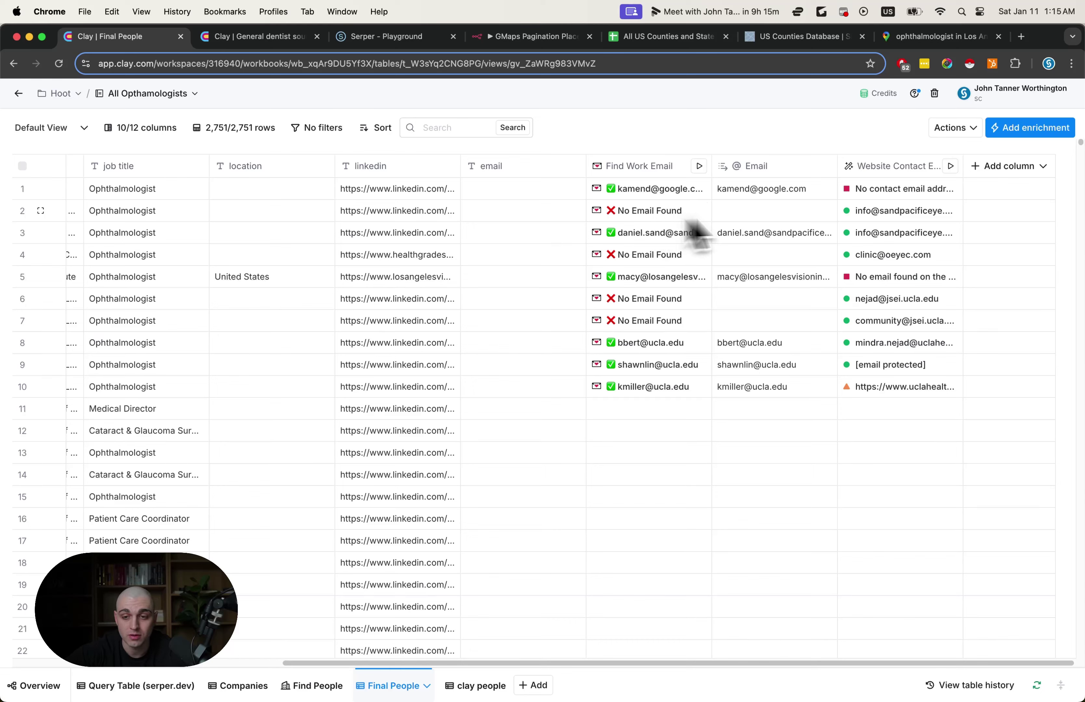
Step: Open the Website Contact Email column's settings, read its model, prompt and domain input, and close them without changes
left_click(894, 166)
left_click(852, 223)
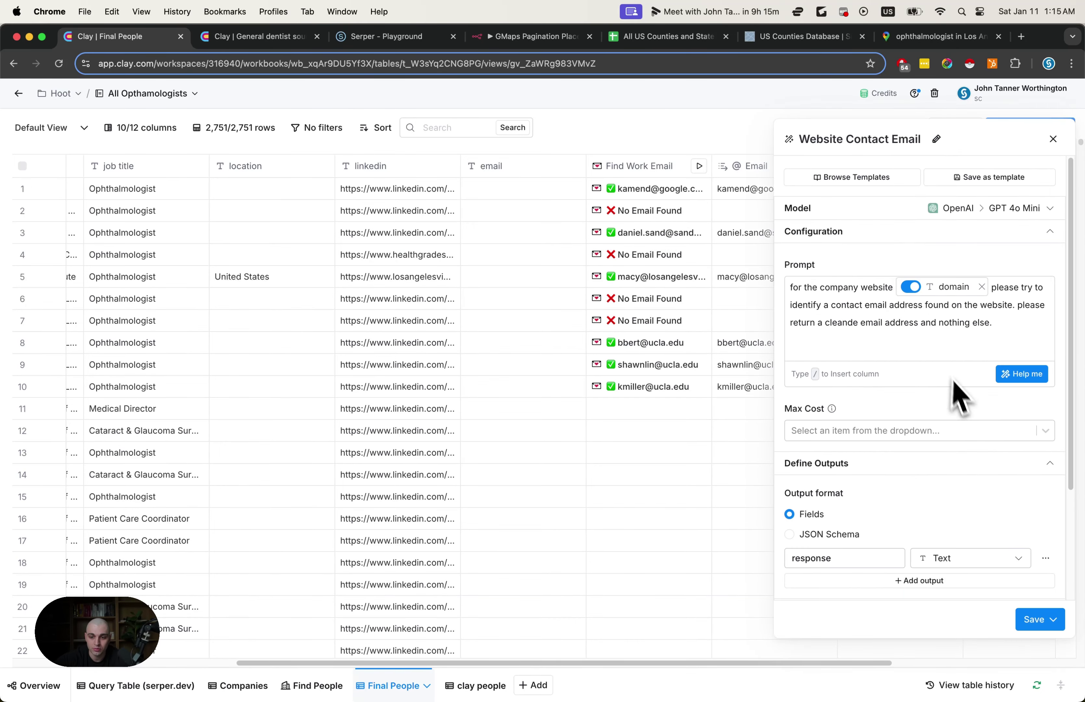
mouse_move(941, 288)
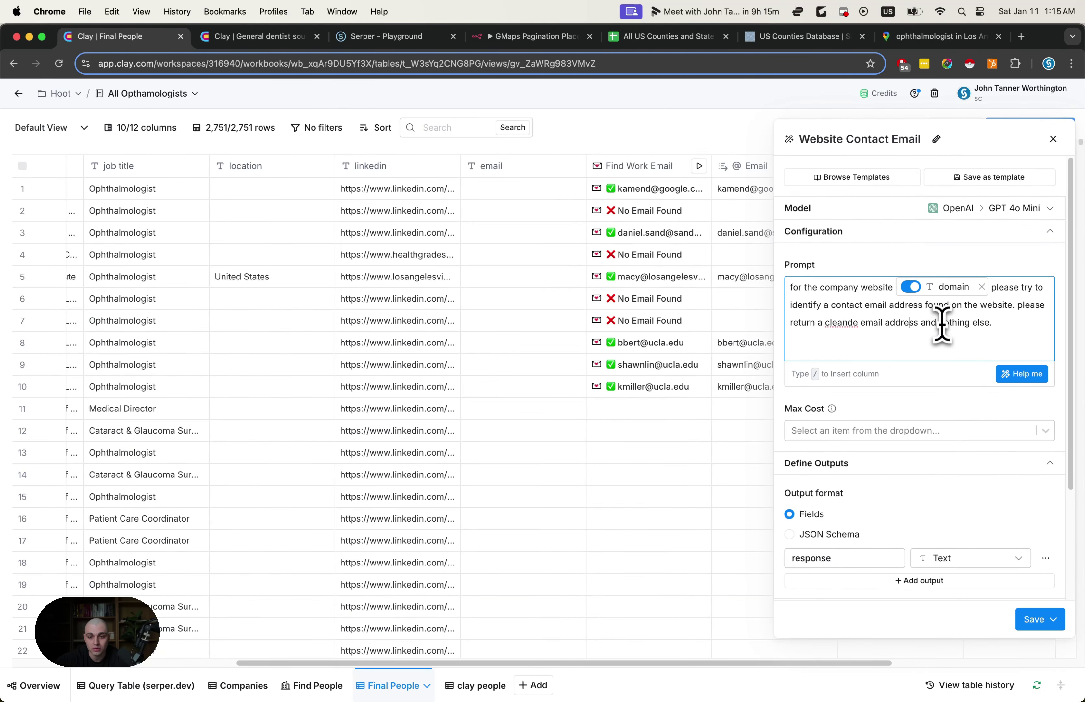
left_click(1053, 139)
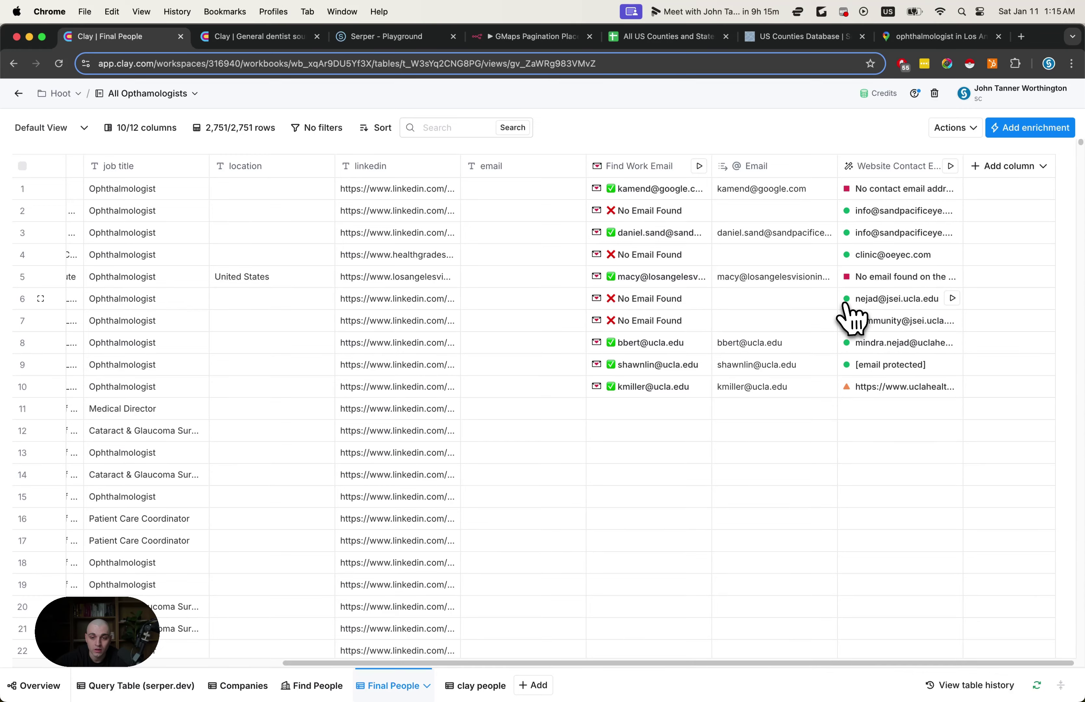
Step: Examine the Final People table's Find Work Email, Email and Website Contact Email results alongside the people and company columns in rows 1 to 10
scroll(782, 339, "left", 8)
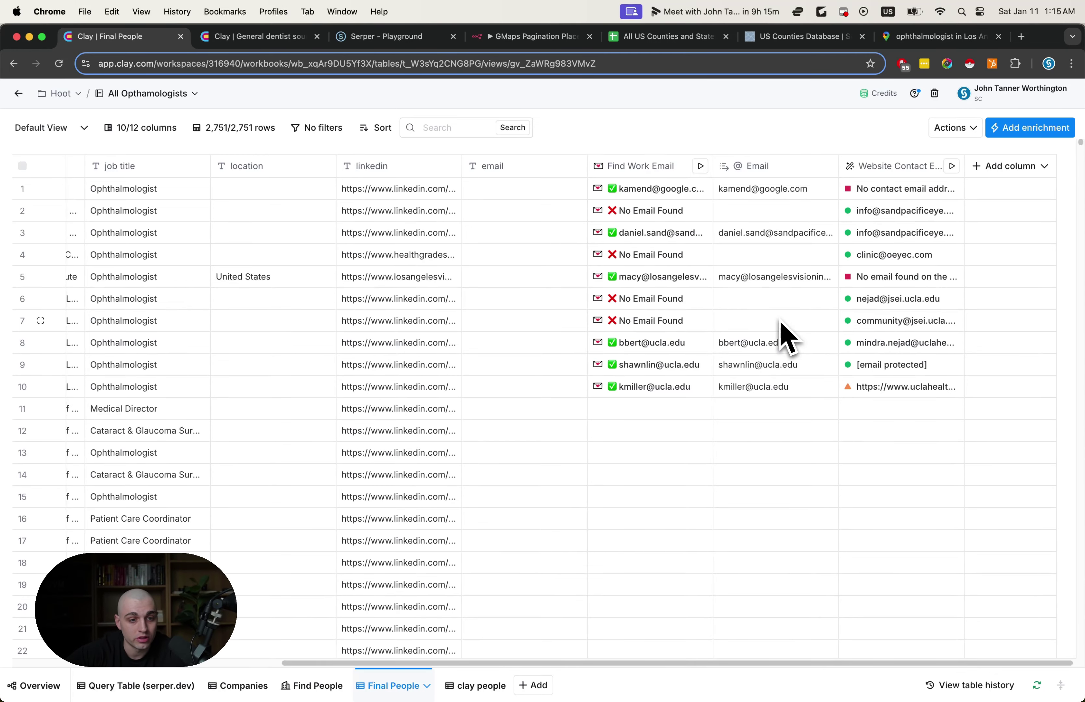
scroll(781, 322, "right", 2)
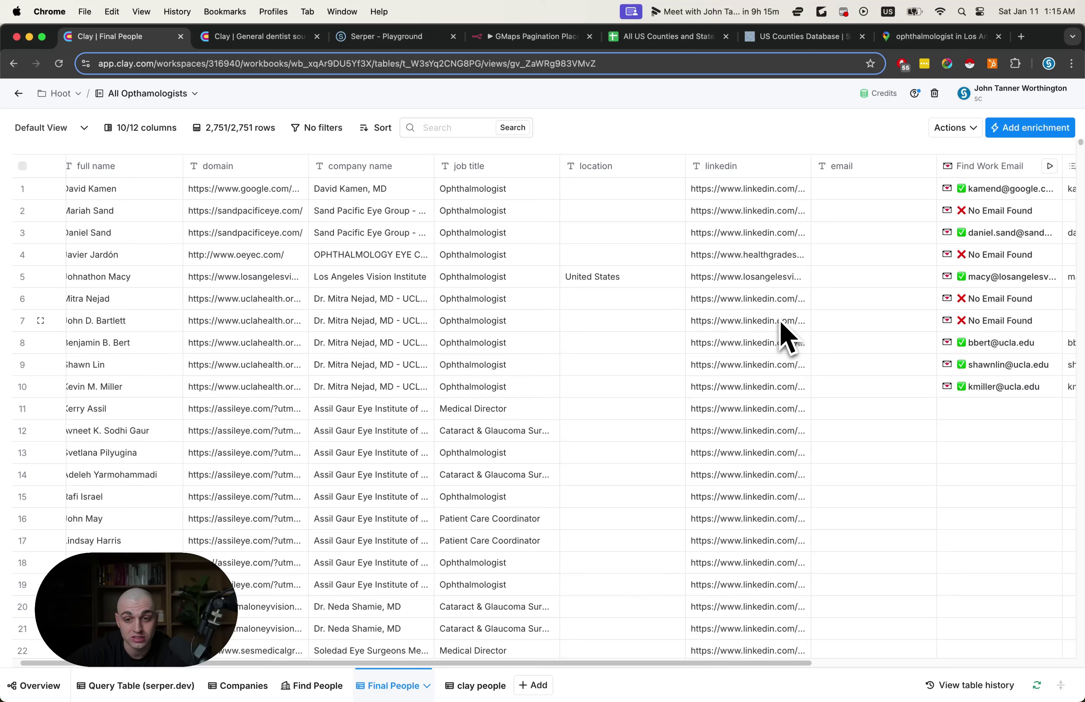
left_click(781, 322)
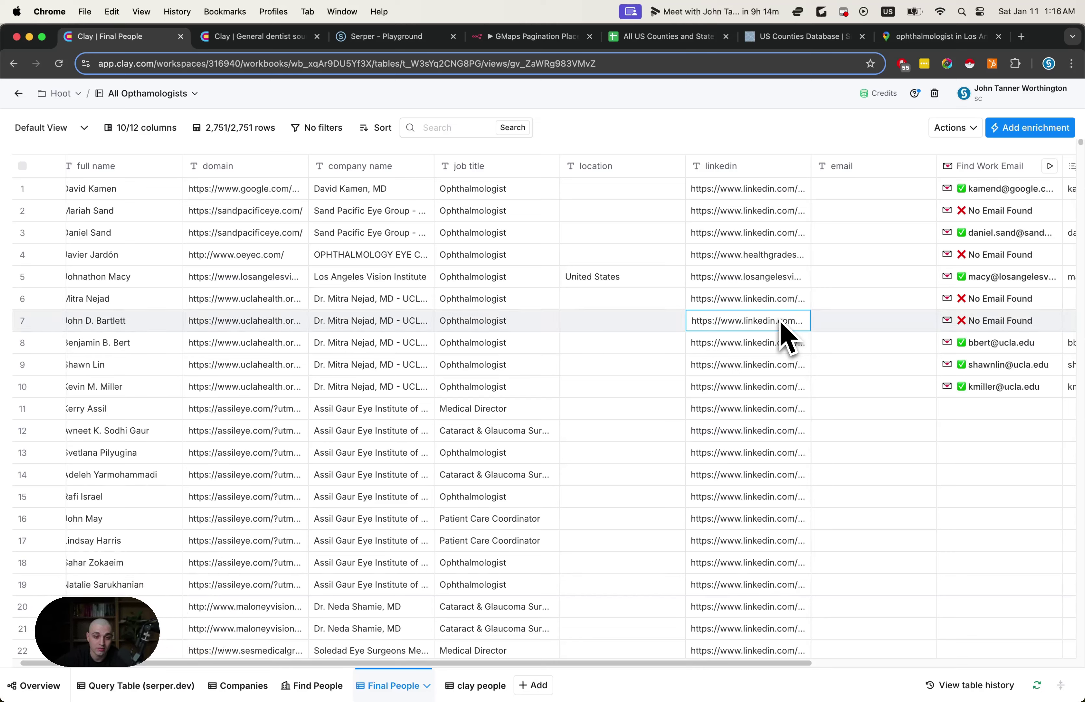
scroll(781, 324, "right", 10)
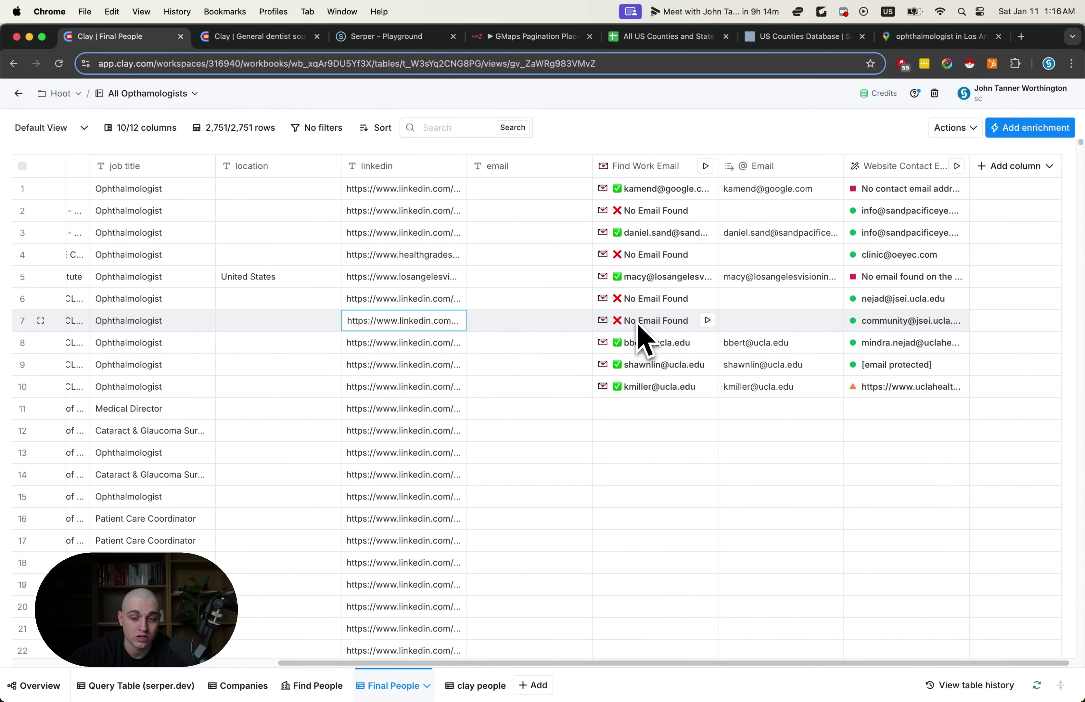
left_click(748, 321)
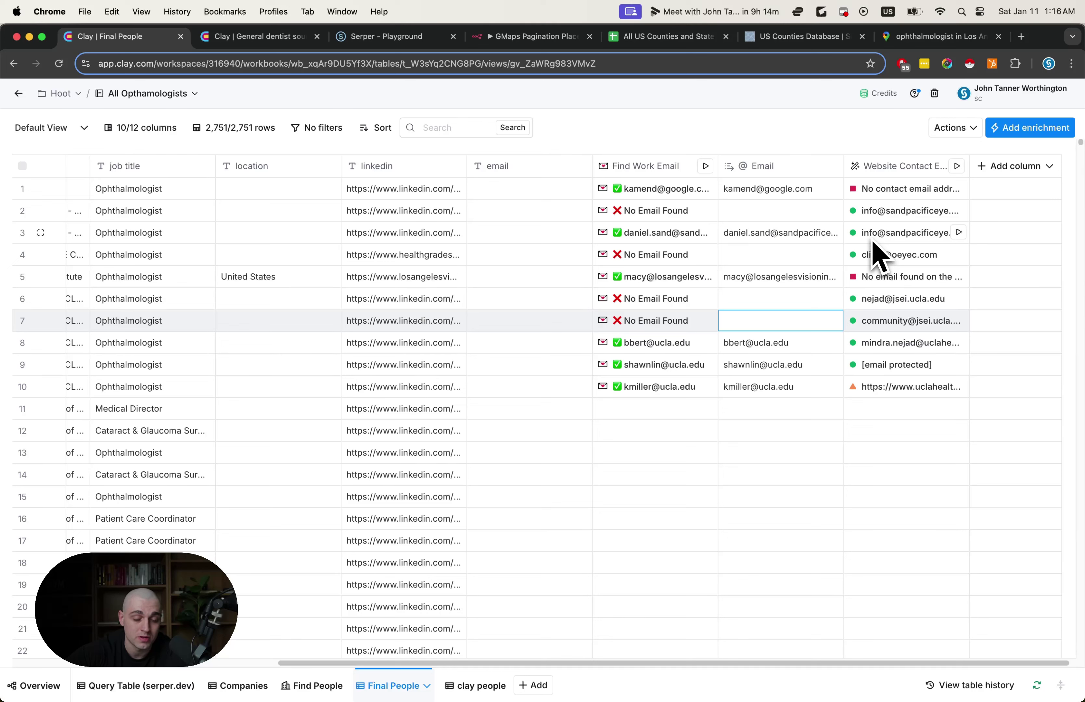
left_click(772, 253)
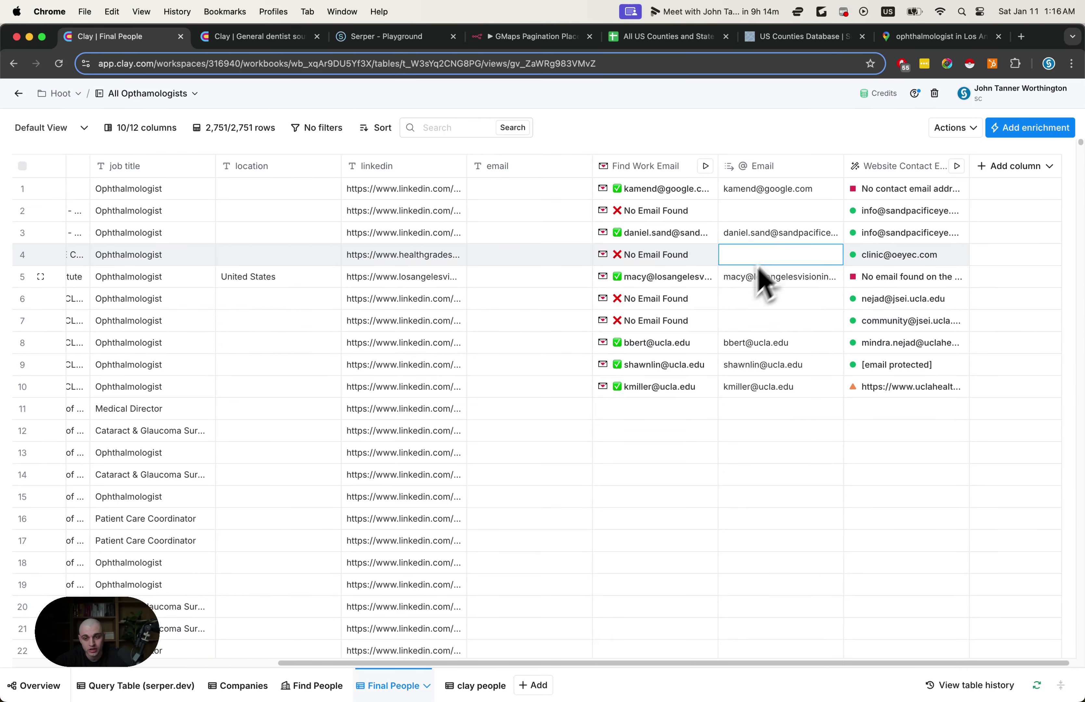
left_click(742, 304)
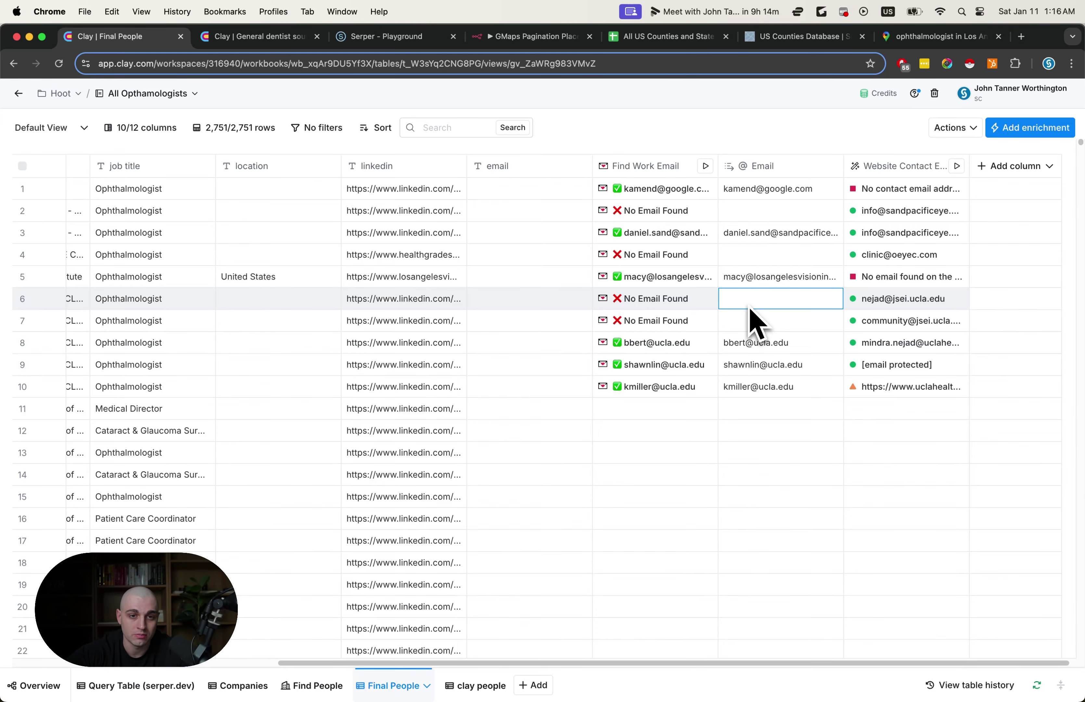
left_click(538, 284)
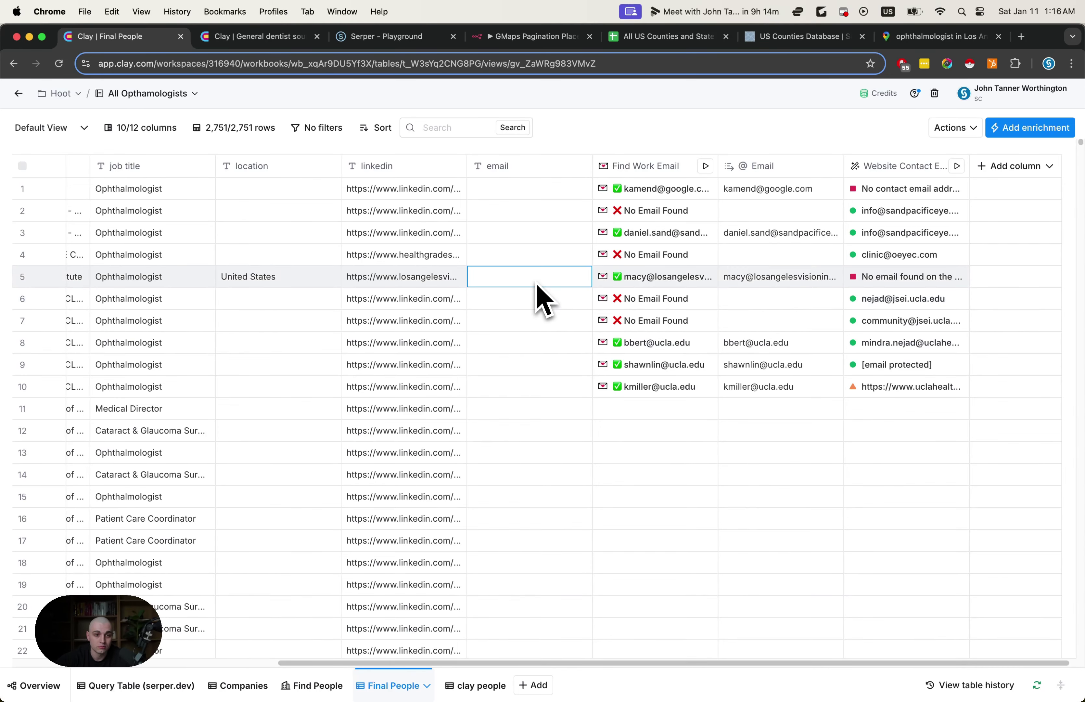
scroll(545, 300, "left", 8)
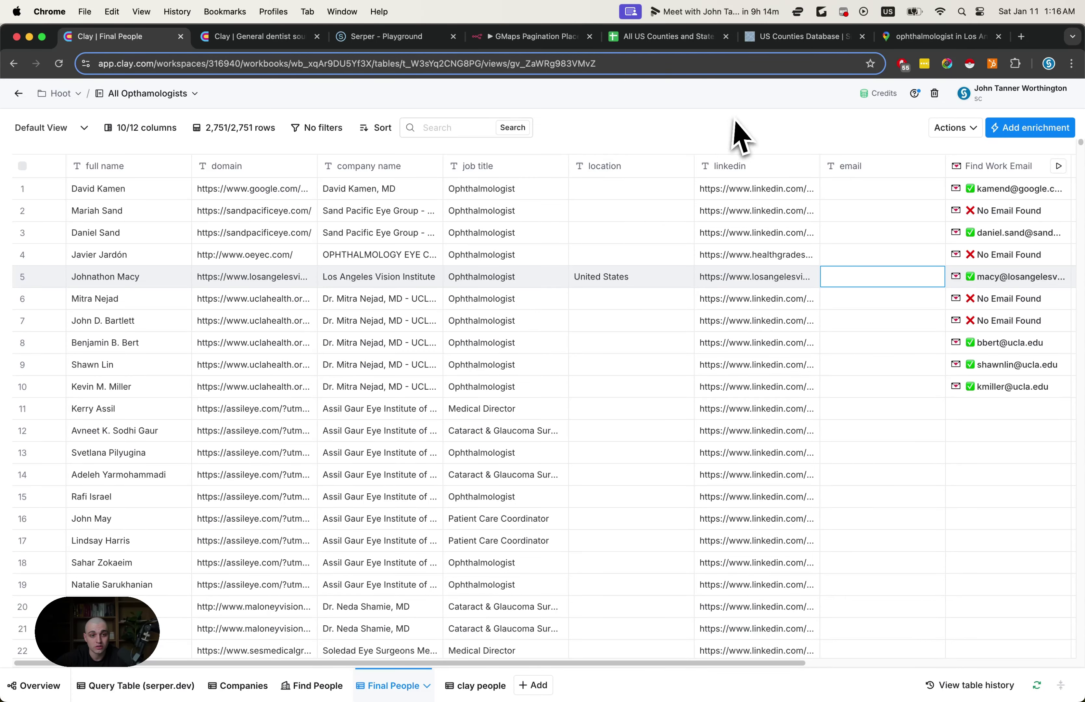
Step: Copy the All Opthamologists workbook's public template link from its sharing options and open that link in the current browser tab
left_click(148, 94)
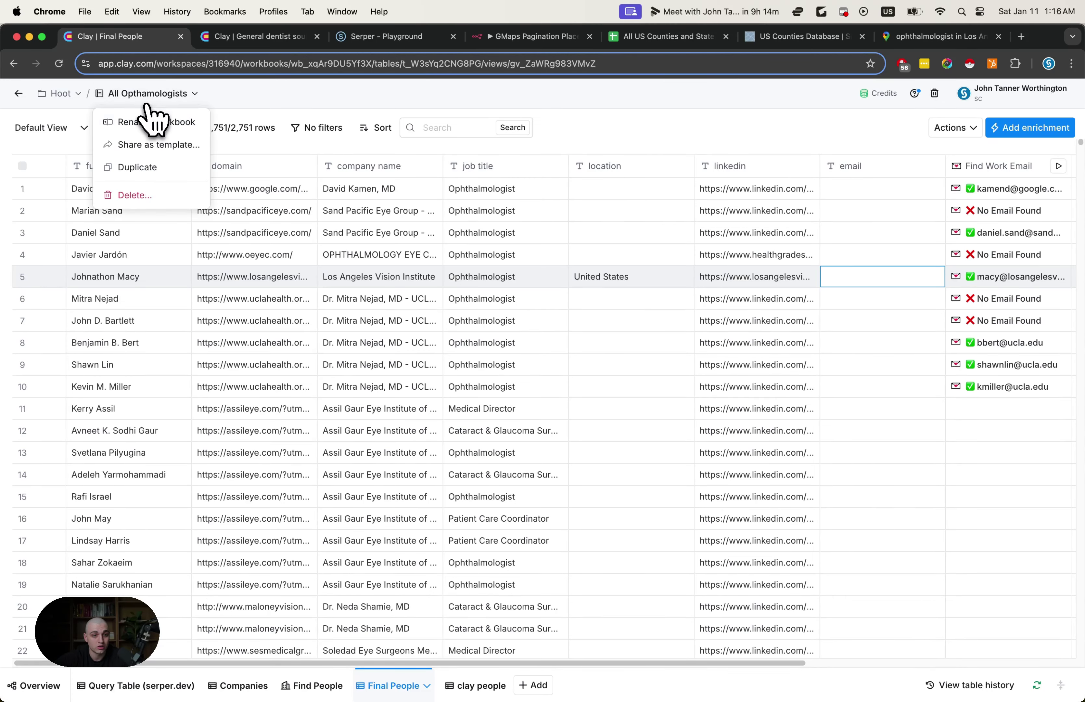
left_click(173, 148)
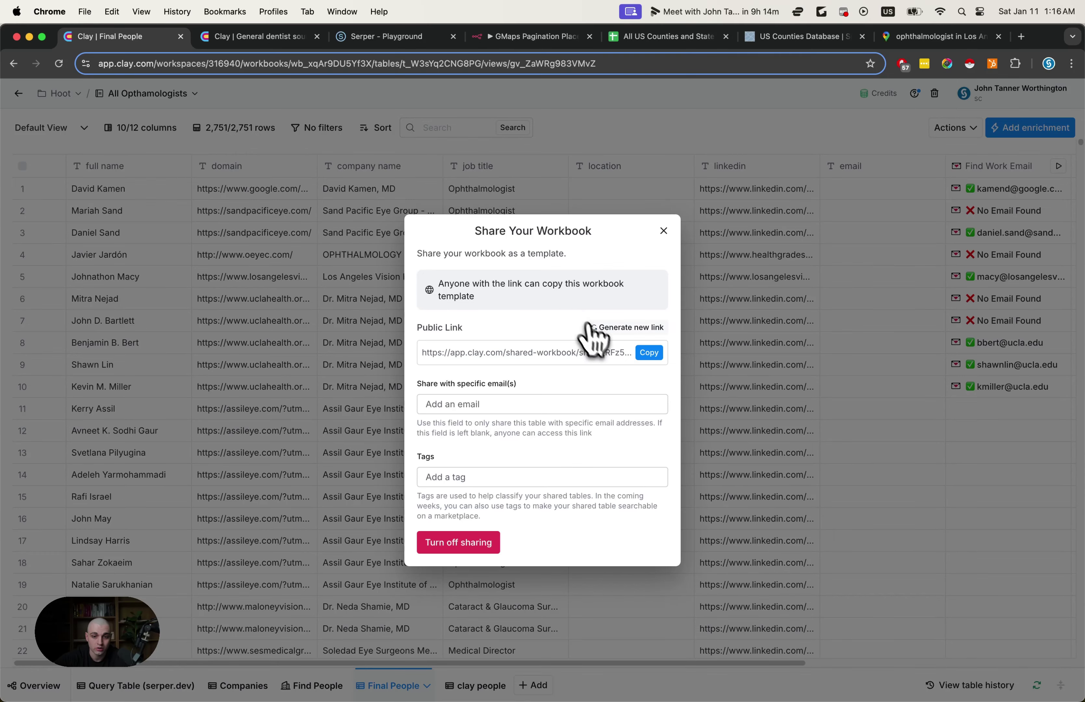
left_click(649, 353)
left_click(240, 63)
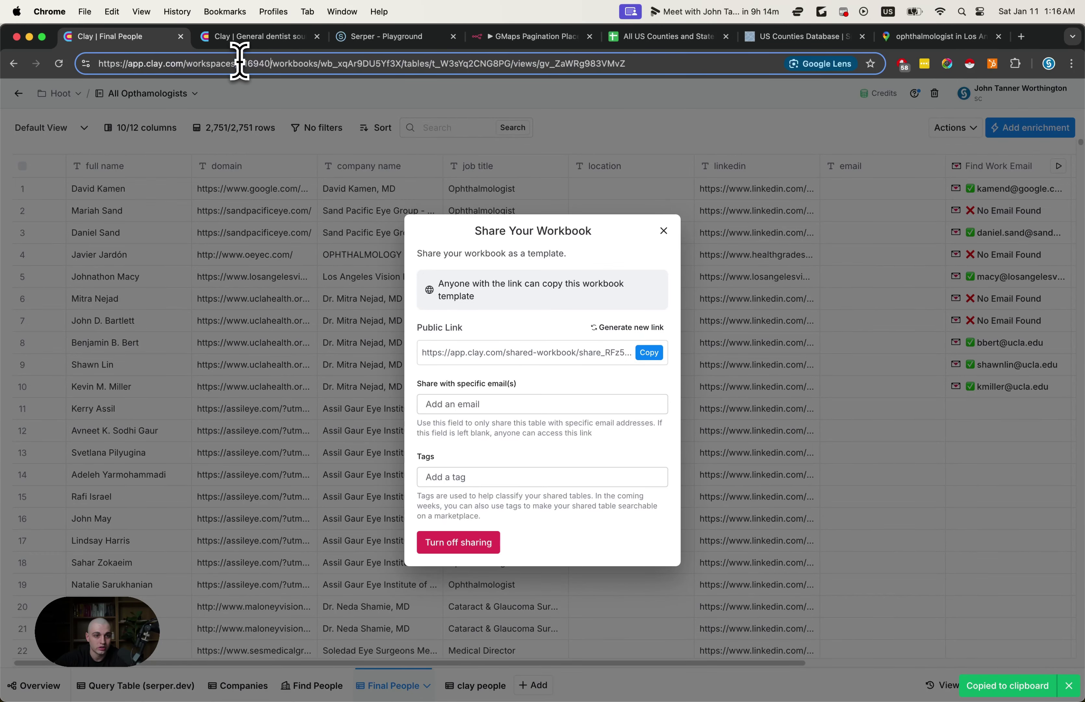
key("super+a")
key("super+v")
key("Return")
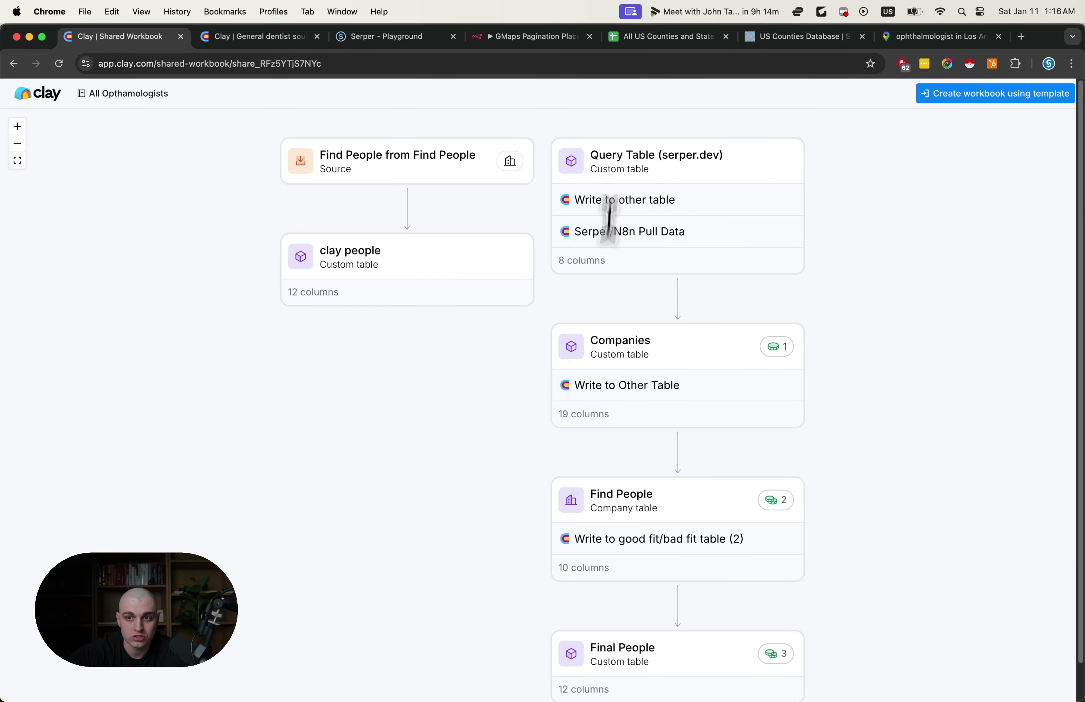
Step: Create a workbook from the shared All Opthamologists template in one of the available workspaces
left_click(943, 96)
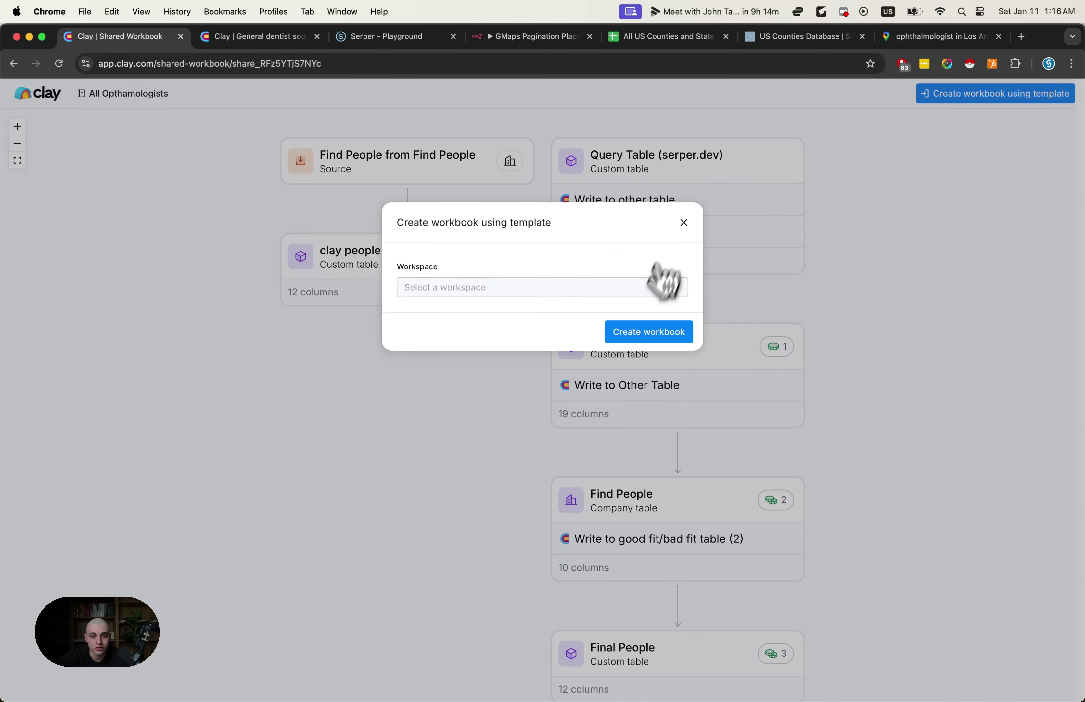
left_click(629, 292)
left_click(577, 395)
left_click(631, 332)
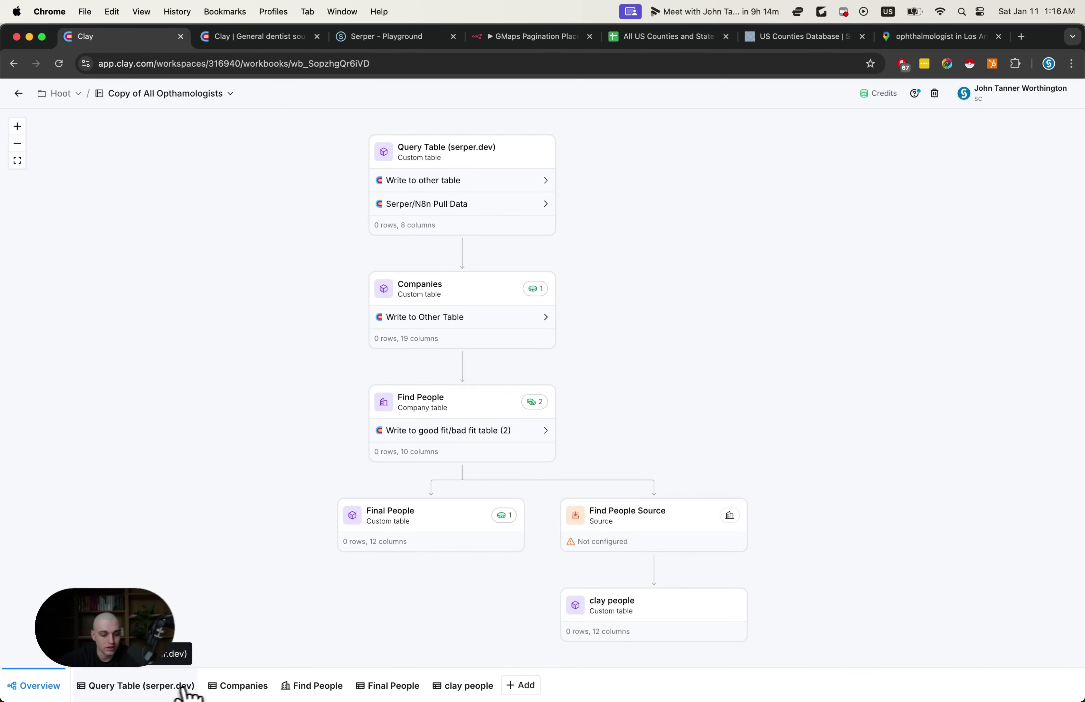
Step: Open the copied workbook's Query Table (serper.dev), look over its columns, and disable auto-update for the table
left_click(176, 687)
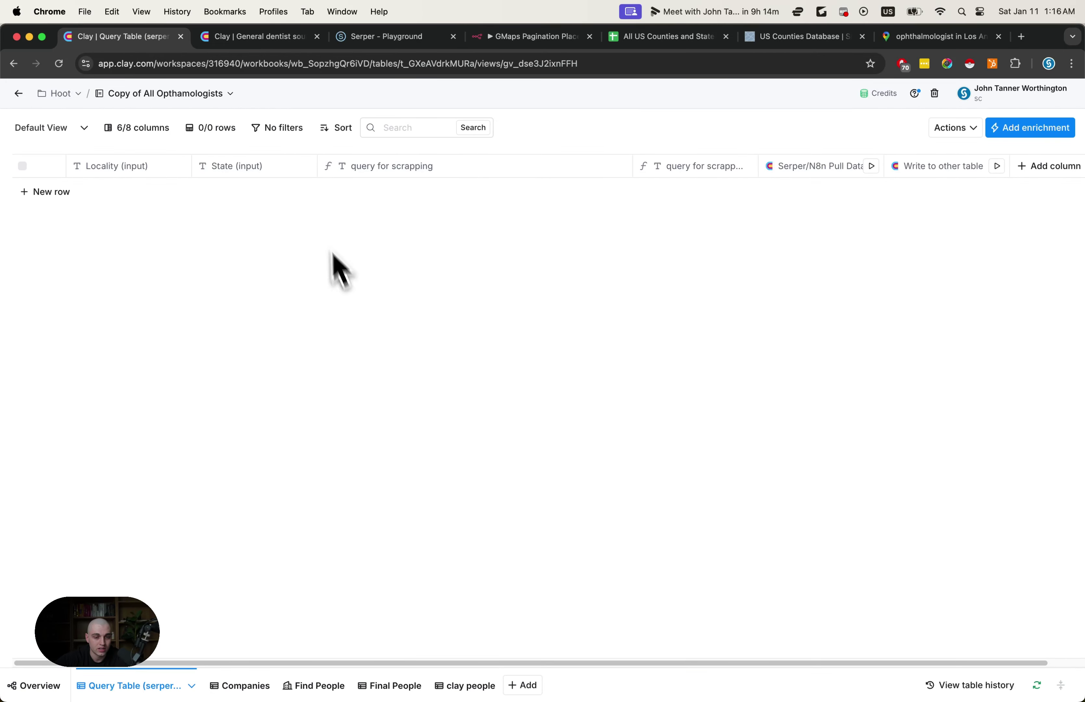
scroll(497, 182, "right", 2)
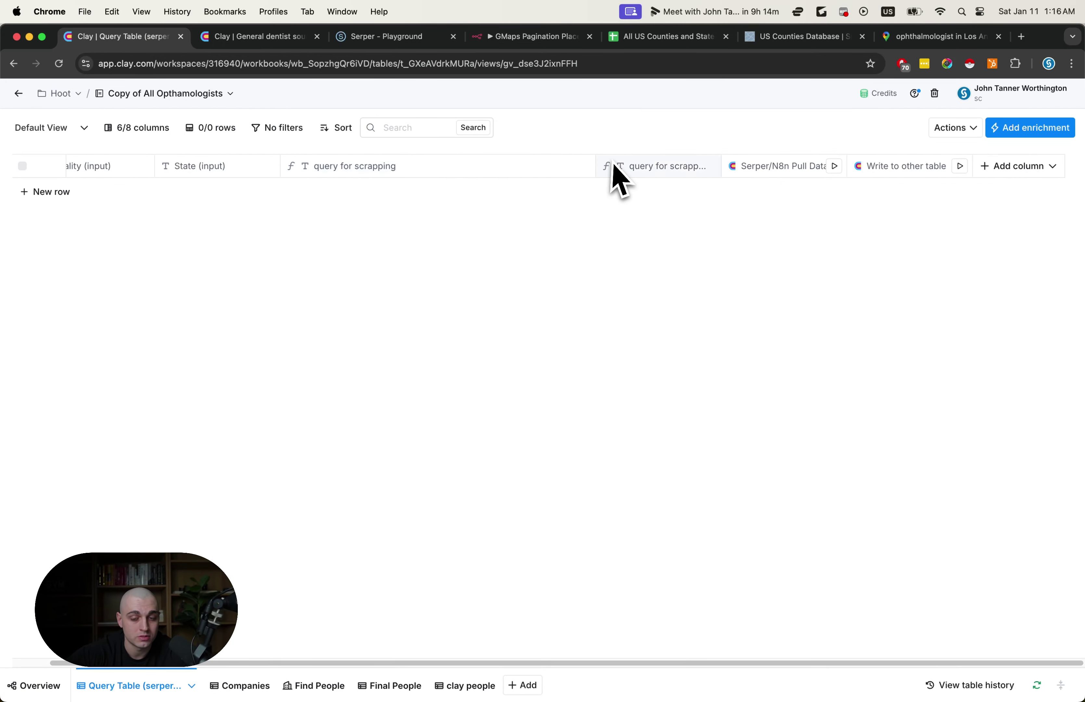
scroll(616, 175, "left", 2)
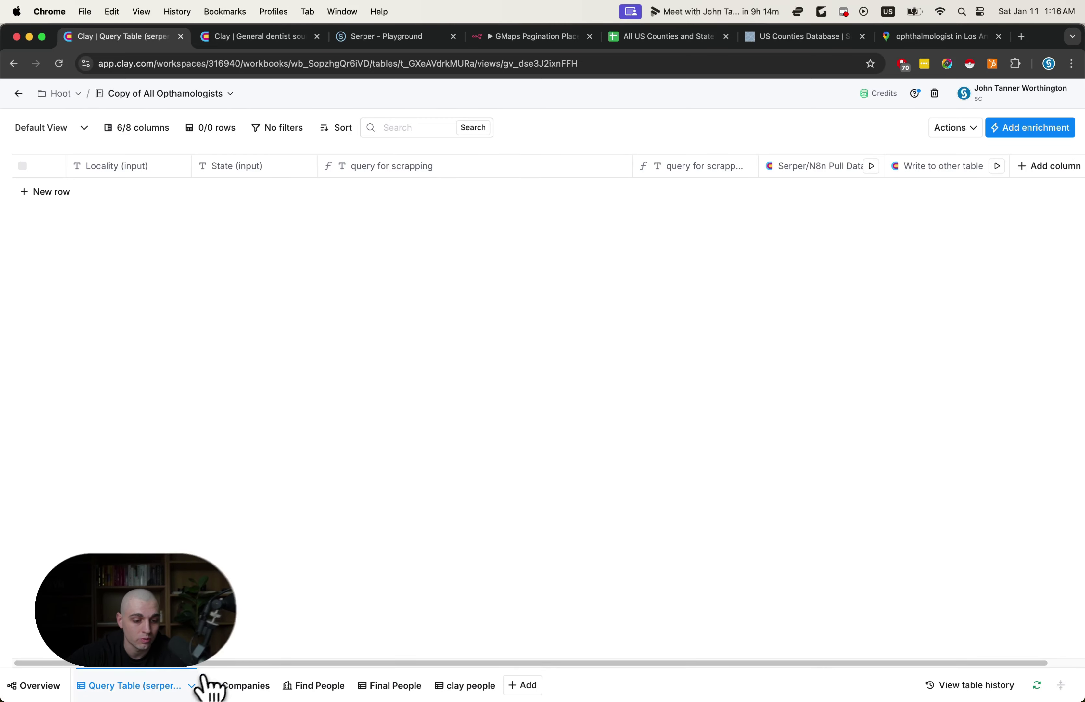
left_click(192, 686)
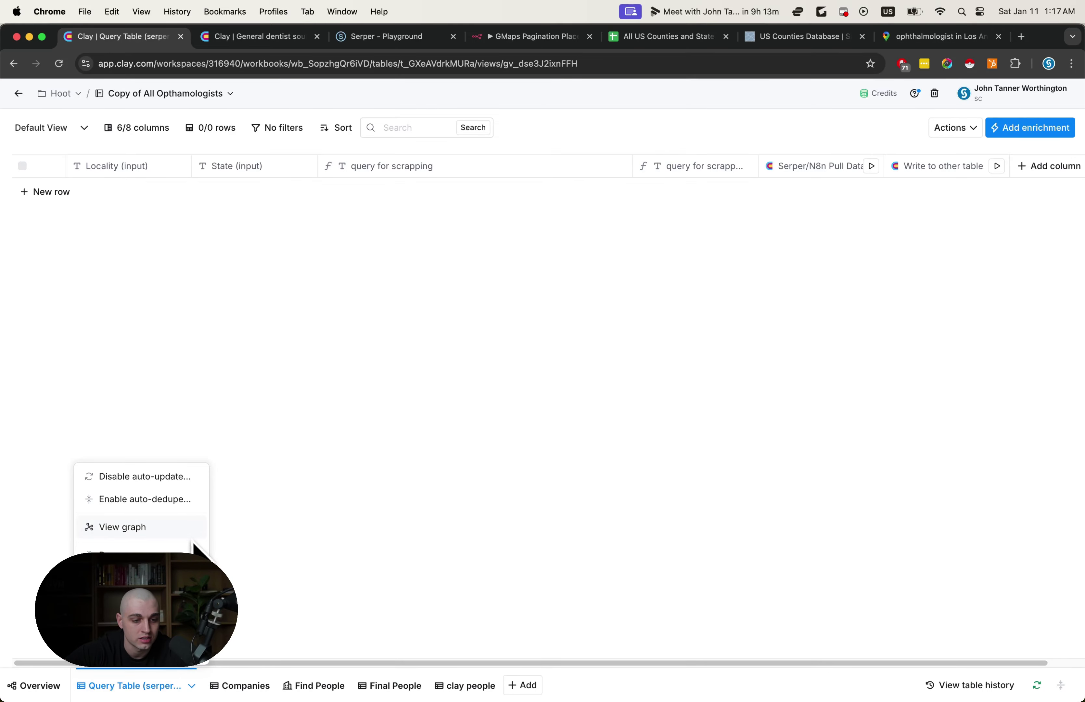
left_click(173, 477)
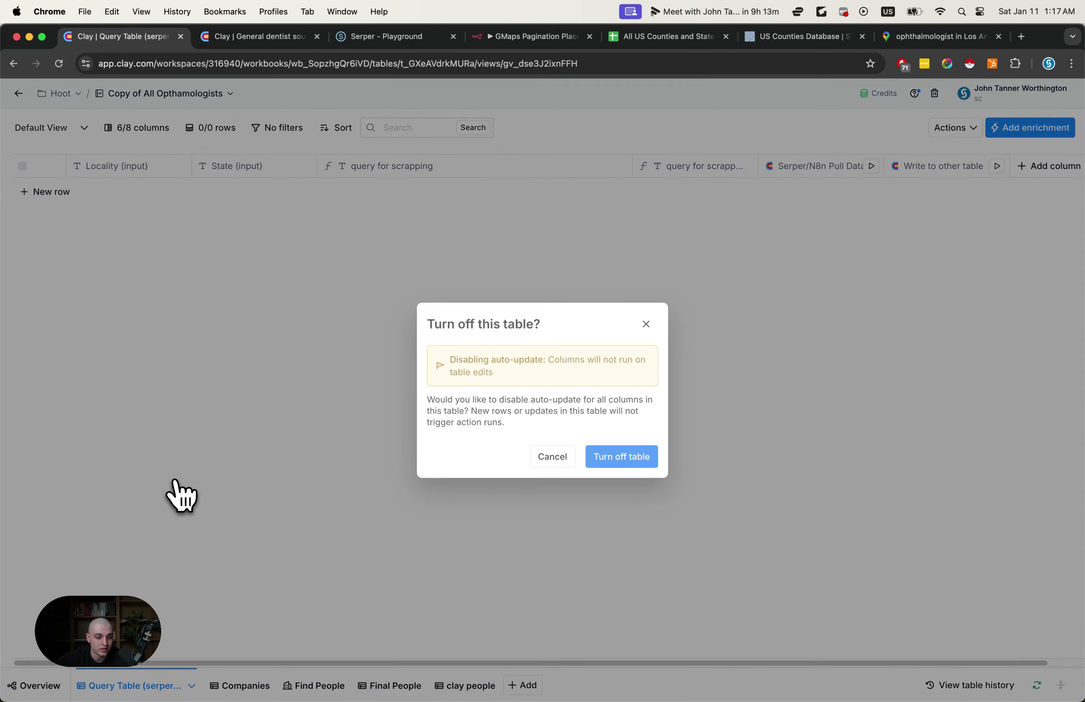
left_click(616, 457)
Step: Disable auto-update for the Companies table
left_click(242, 685)
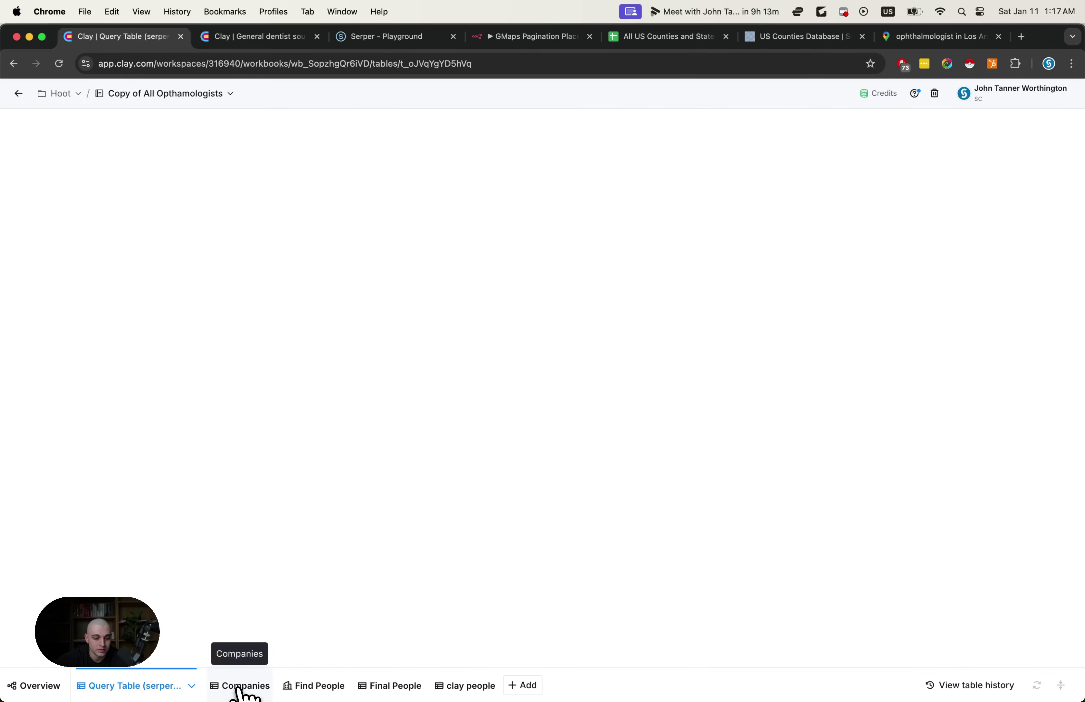
left_click(272, 687)
left_click(302, 476)
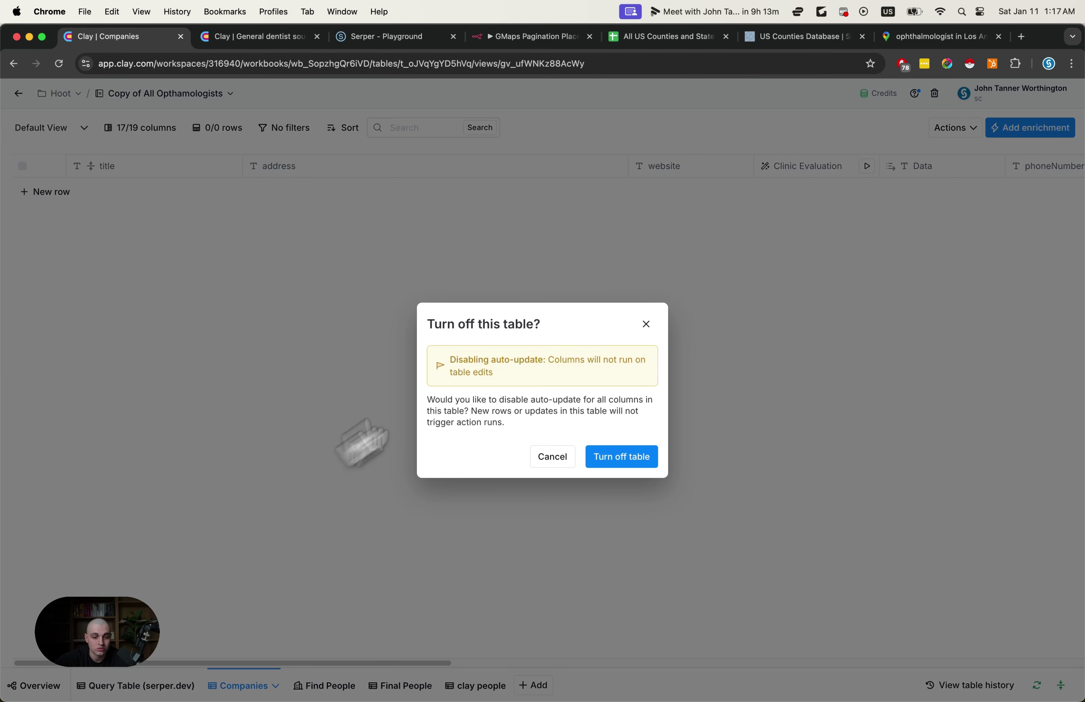
left_click(620, 454)
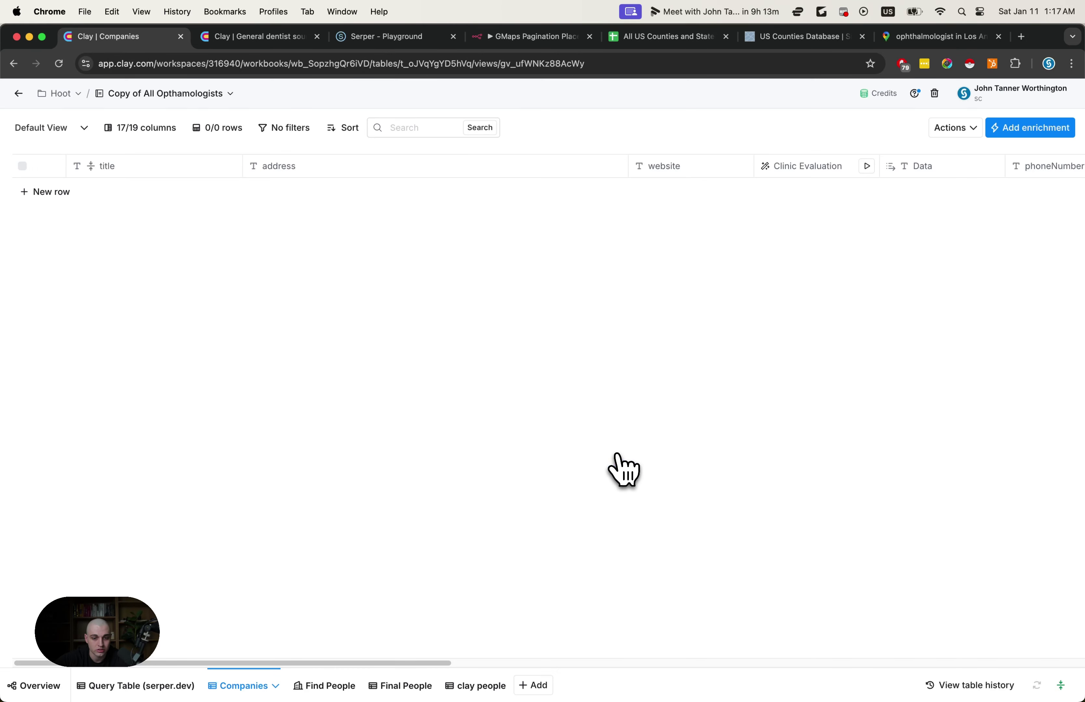
Step: Disable auto-update for the Find People table
left_click(317, 687)
left_click(349, 685)
left_click(356, 453)
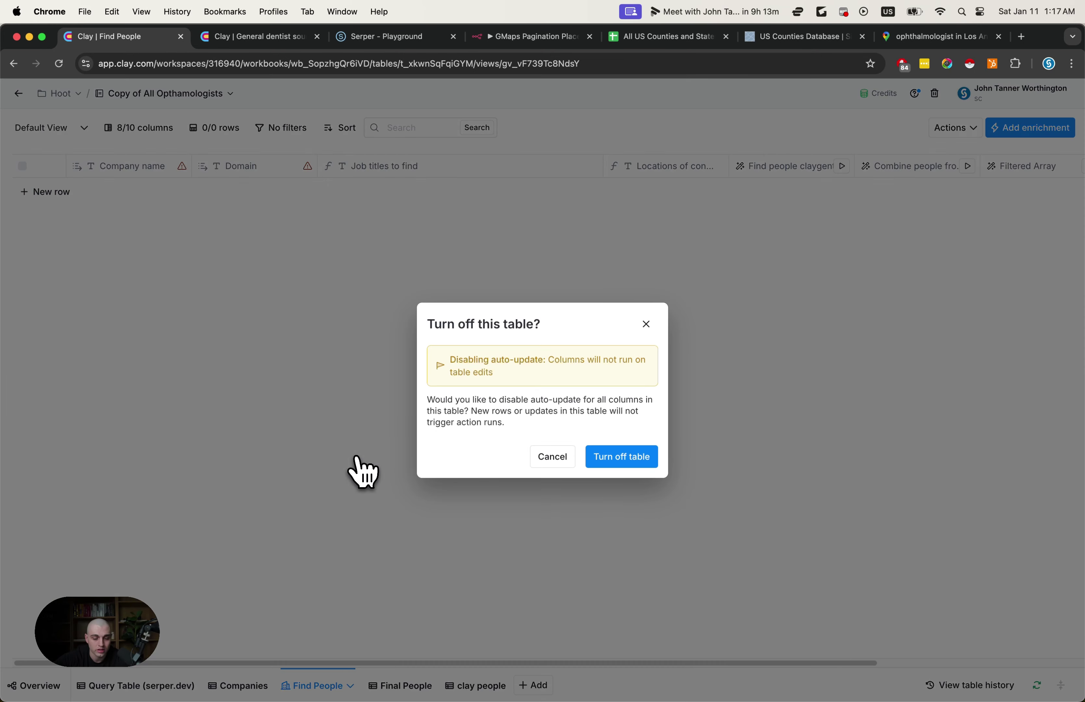
left_click(634, 457)
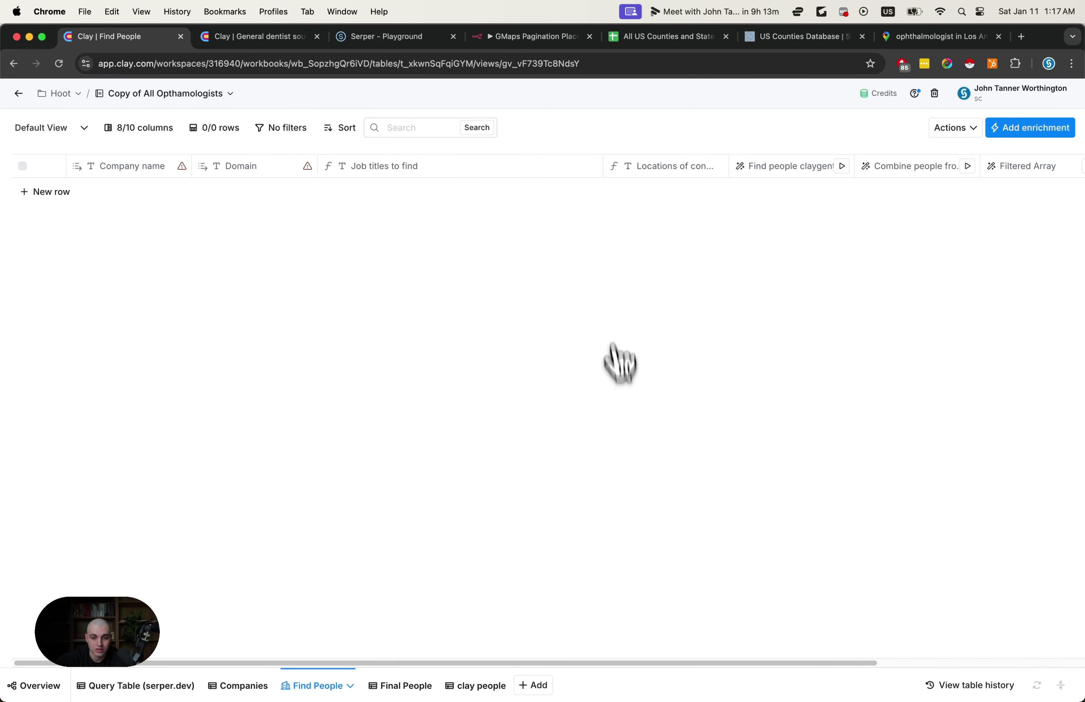
Step: Disable auto-update for the Final People table
left_click(401, 686)
left_click(428, 686)
left_click(469, 477)
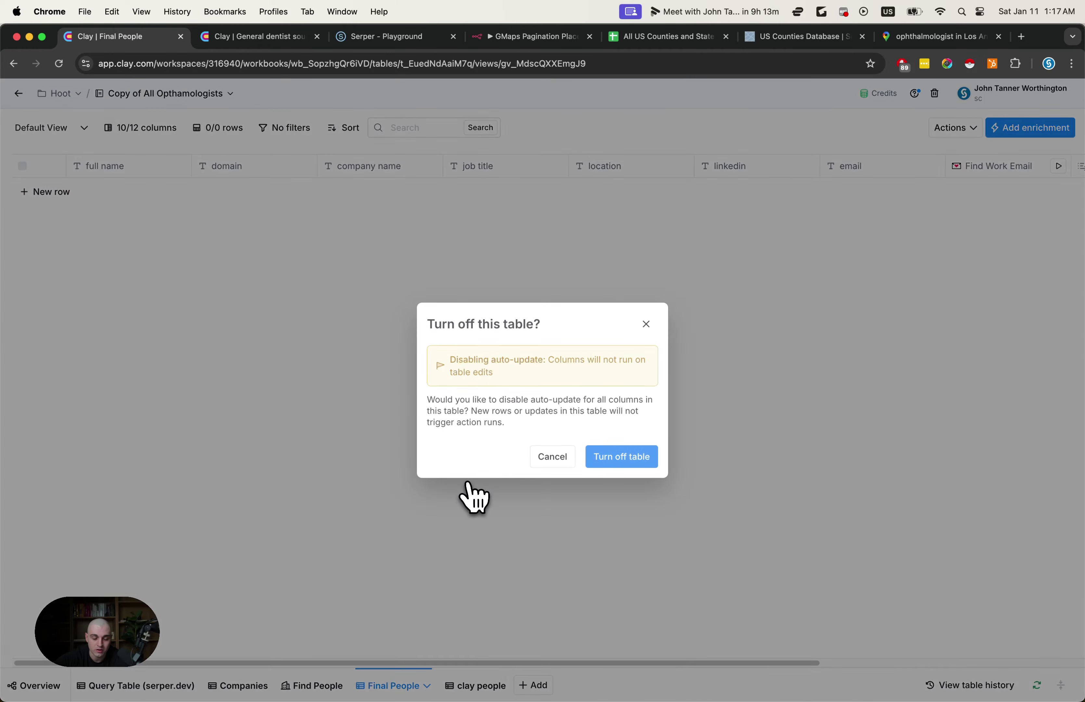
left_click(589, 457)
Step: Disable auto-update for the clay people table
left_click(501, 687)
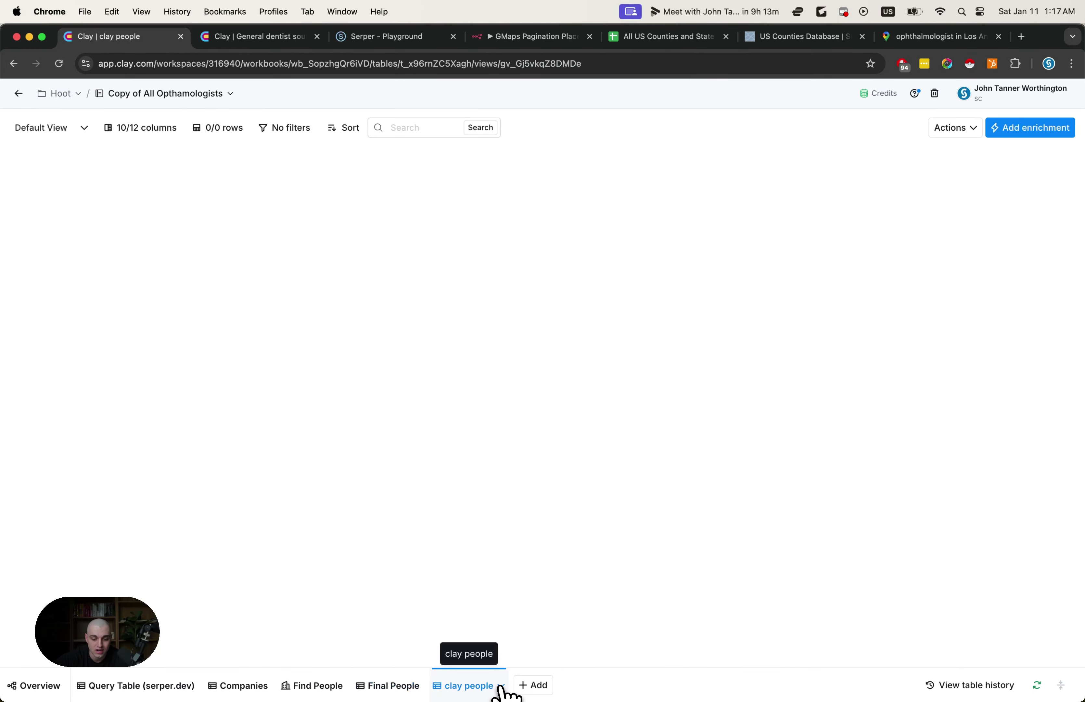
left_click(500, 687)
left_click(531, 476)
left_click(607, 456)
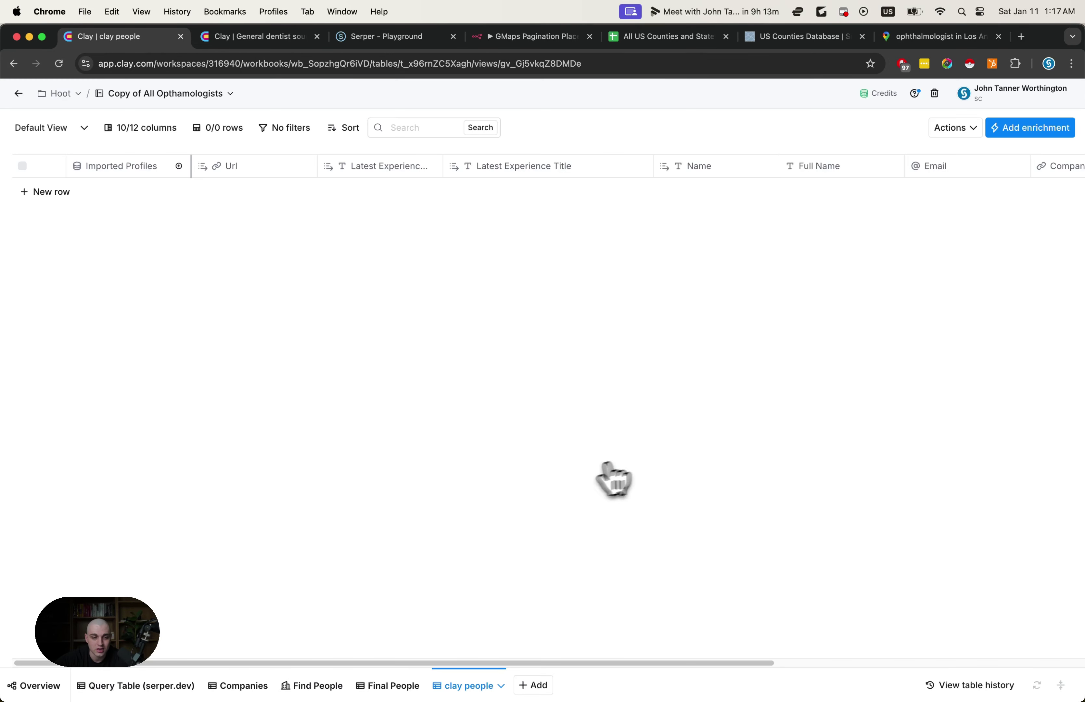
Step: Return to the Query Table (serper.dev) and add two empty rows
left_click(153, 693)
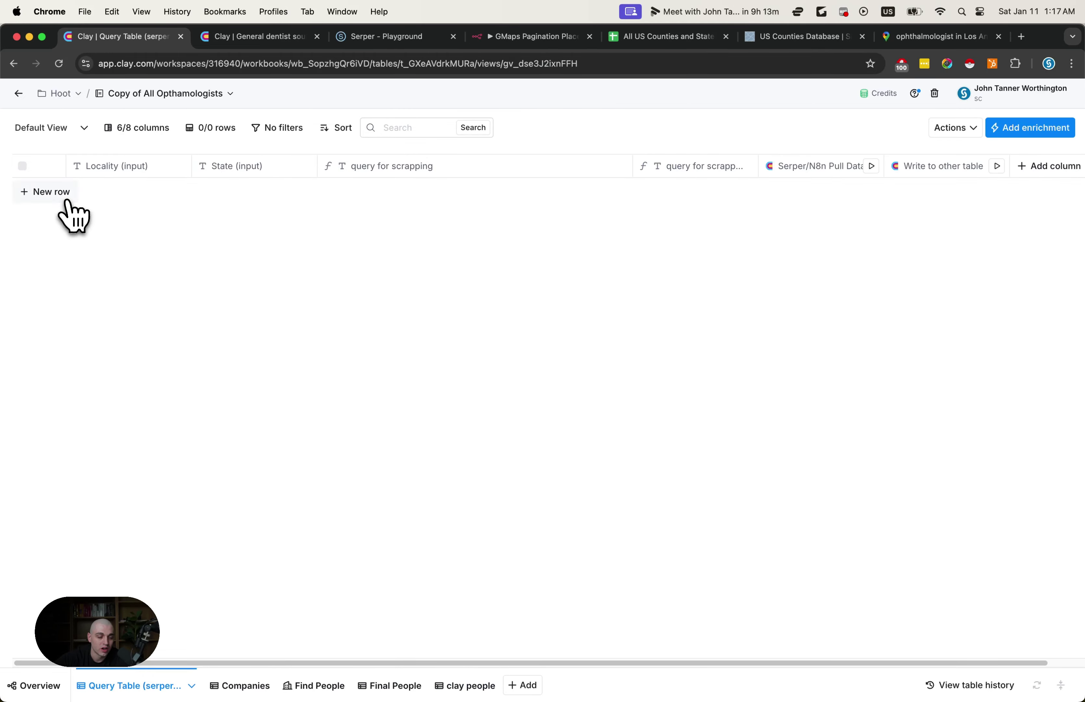
left_click(50, 192)
left_click(65, 218)
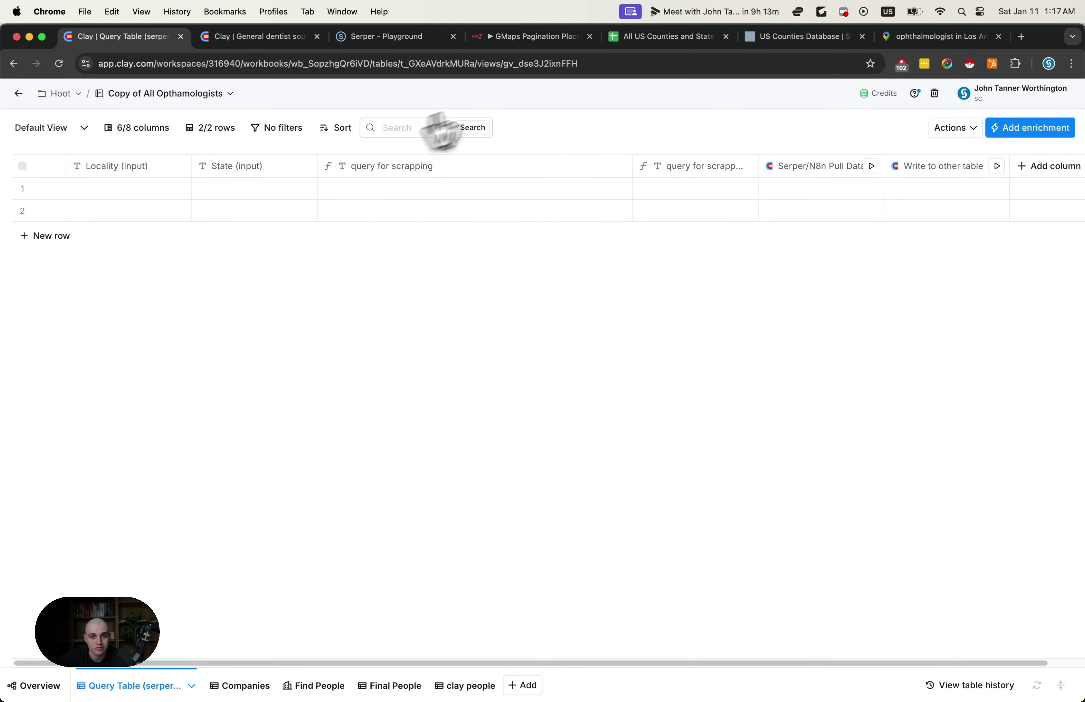
Step: View the simplemaps US counties database page and the county and state list in the All US Counties and States spreadsheet
left_click(763, 38)
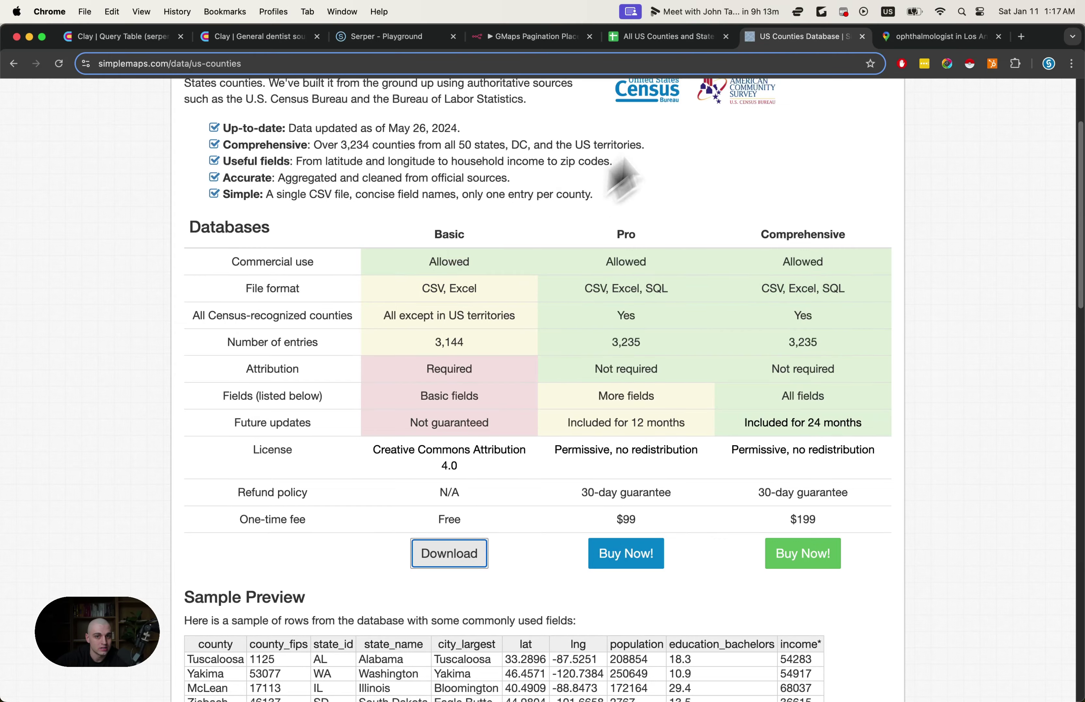
left_click(684, 37)
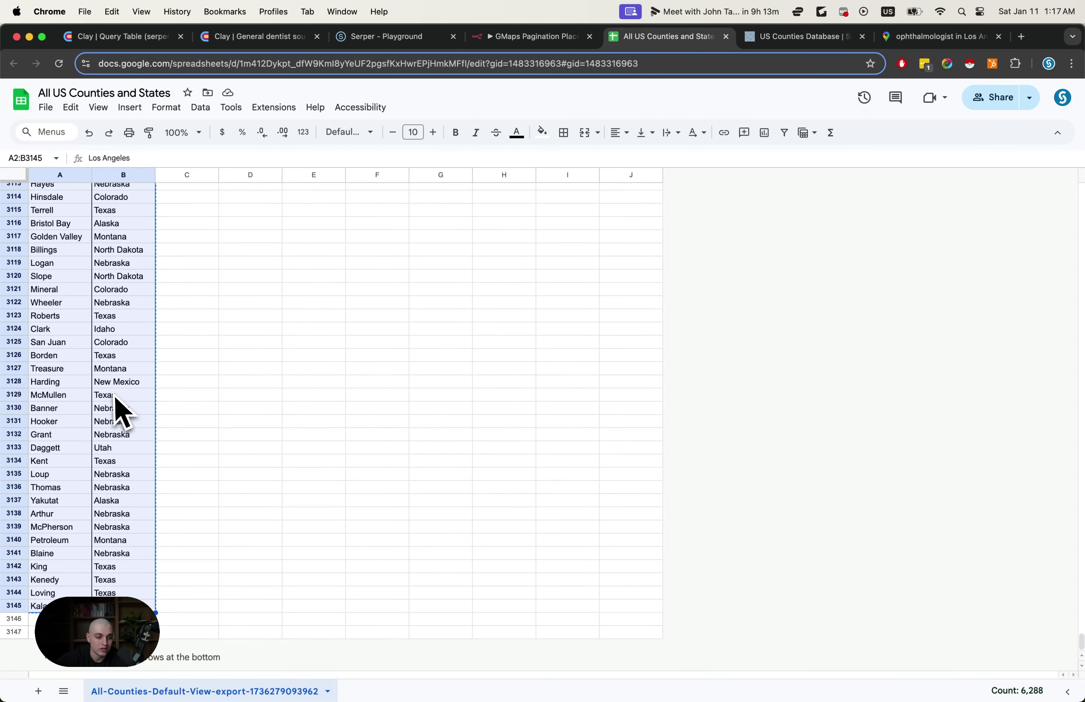
scroll(110, 410, "up", 10)
scroll(104, 435, "down", 10)
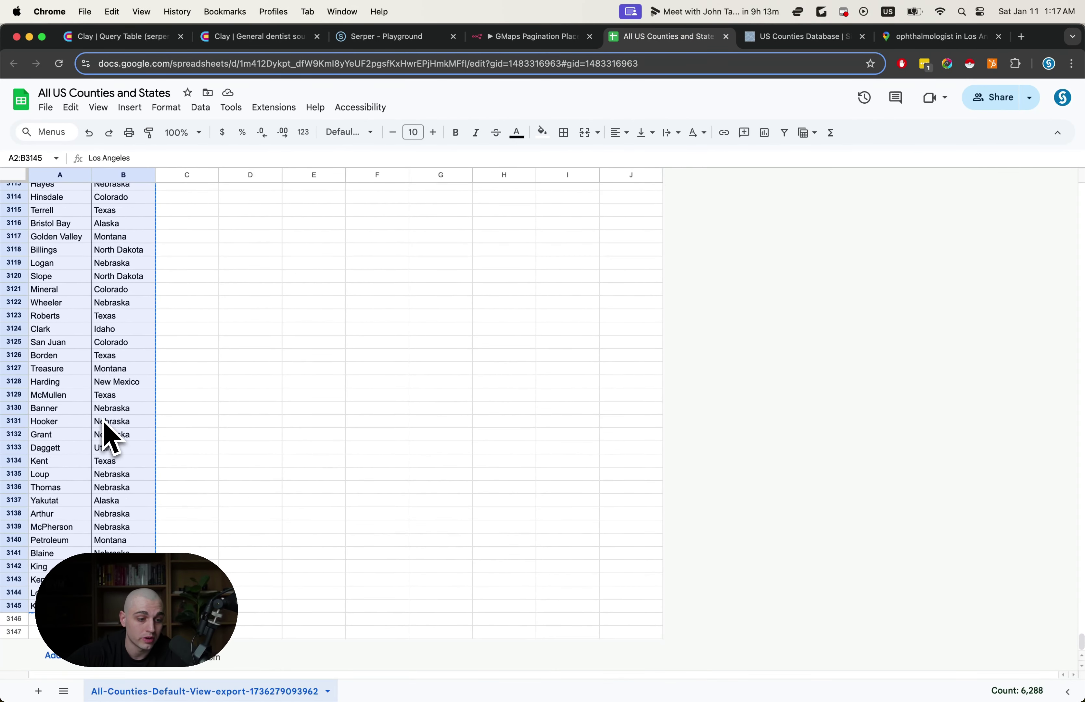
Step: Select the Locality and State input cells in row 1 of the Query Table, and reopen the simplemaps US counties page
left_click(153, 45)
left_click(126, 191)
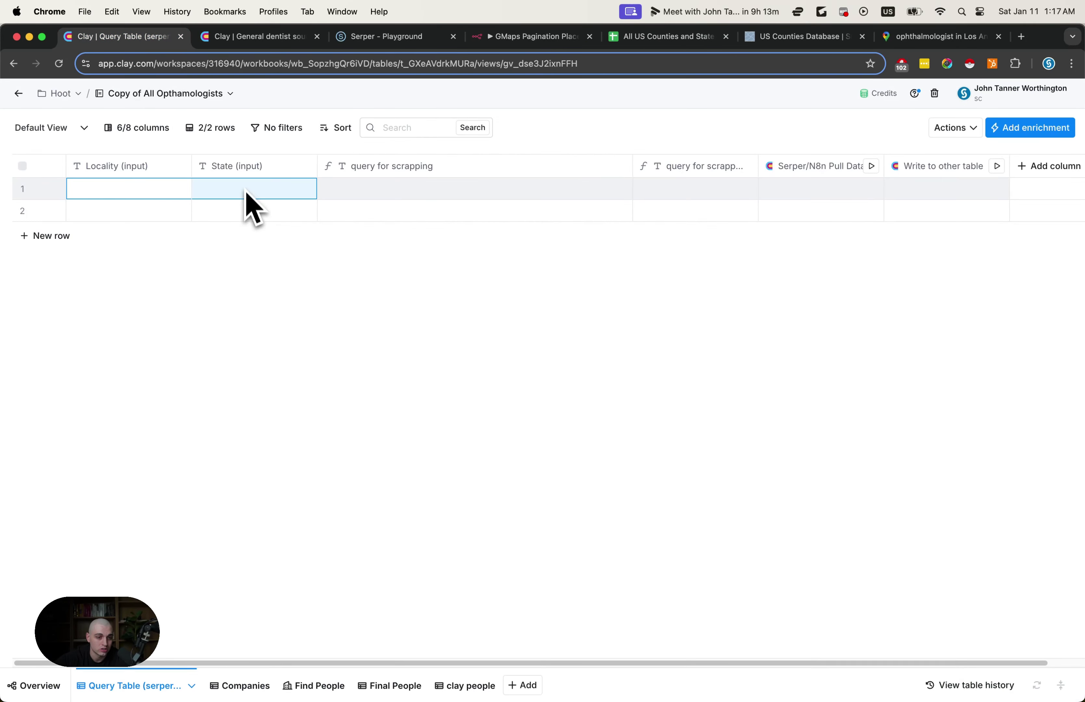
left_click(813, 38)
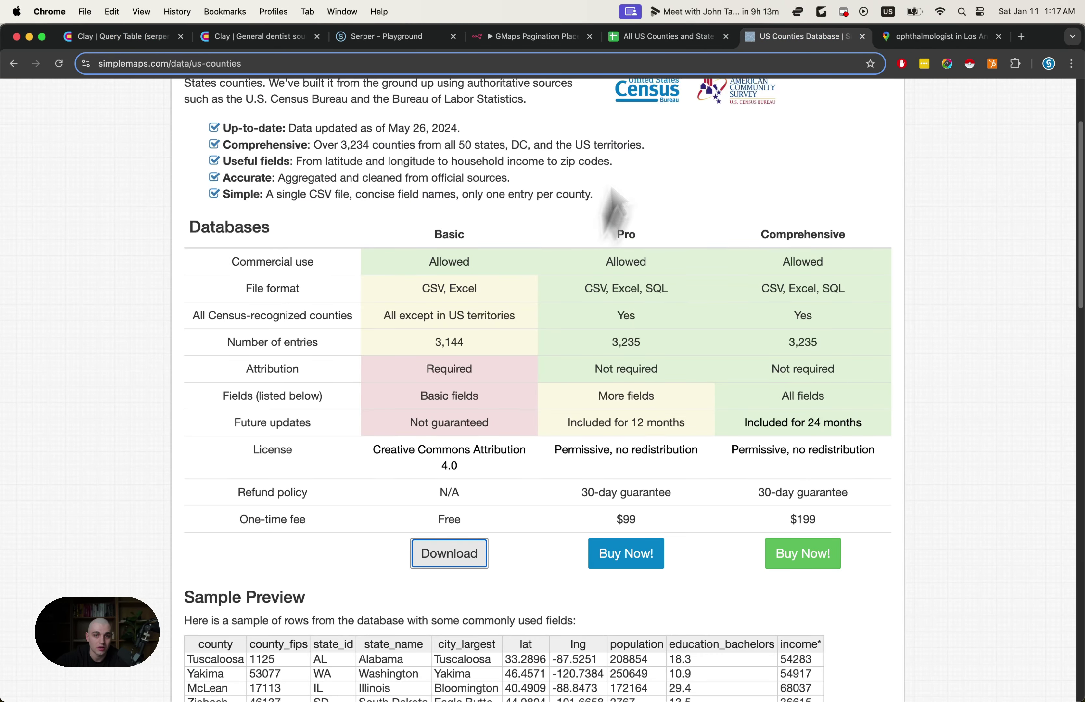
Step: Select county and state rows A2:B112 in the All US Counties and States spreadsheet, and paste the copied list into the Query Table's Locality and State columns
left_click(679, 37)
left_click(428, 486)
scroll(673, 436, "up", 15)
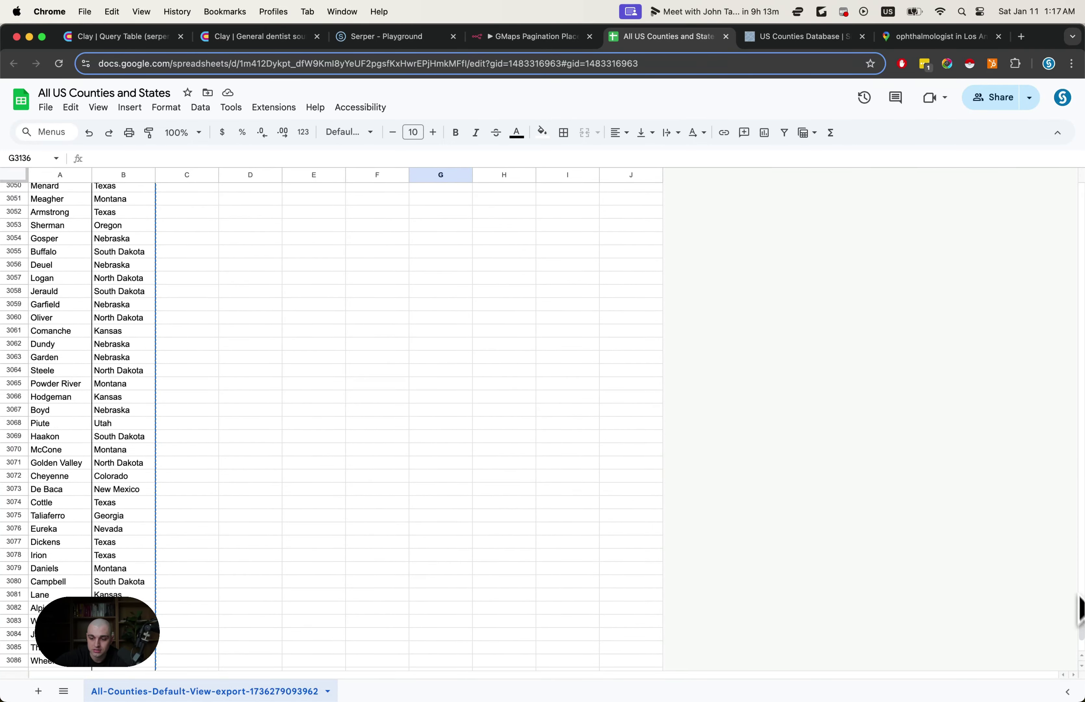
left_click_drag(1081, 636, 1066, 96)
left_click(65, 207)
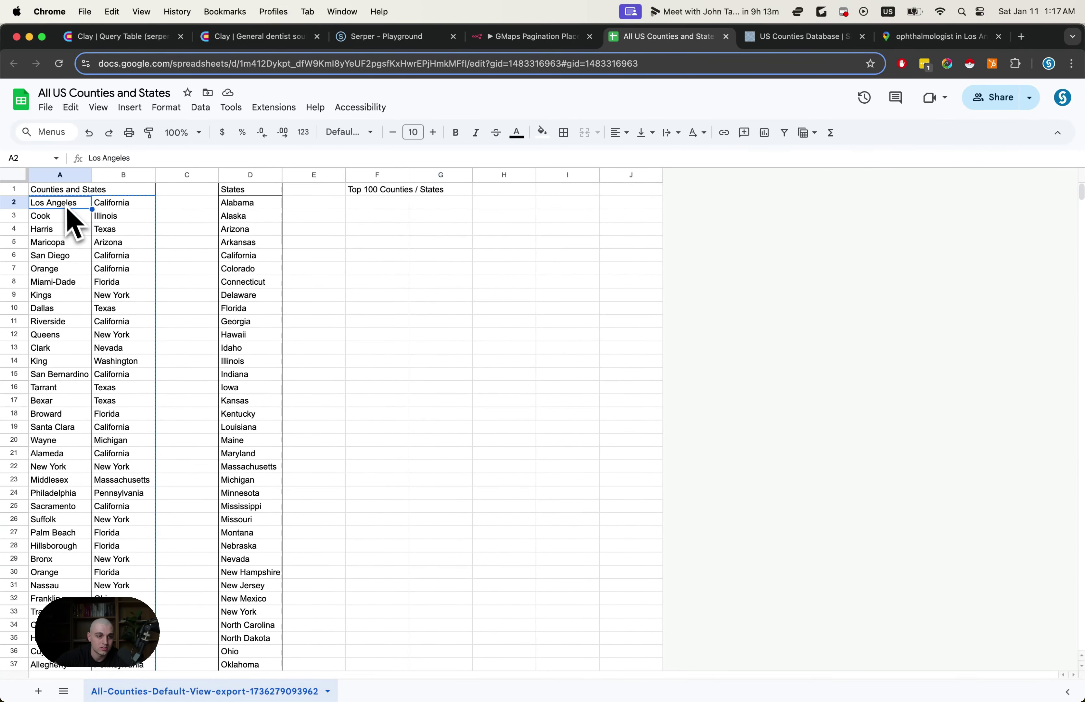
scroll(166, 445, "down", 20)
left_click(111, 540, "shift")
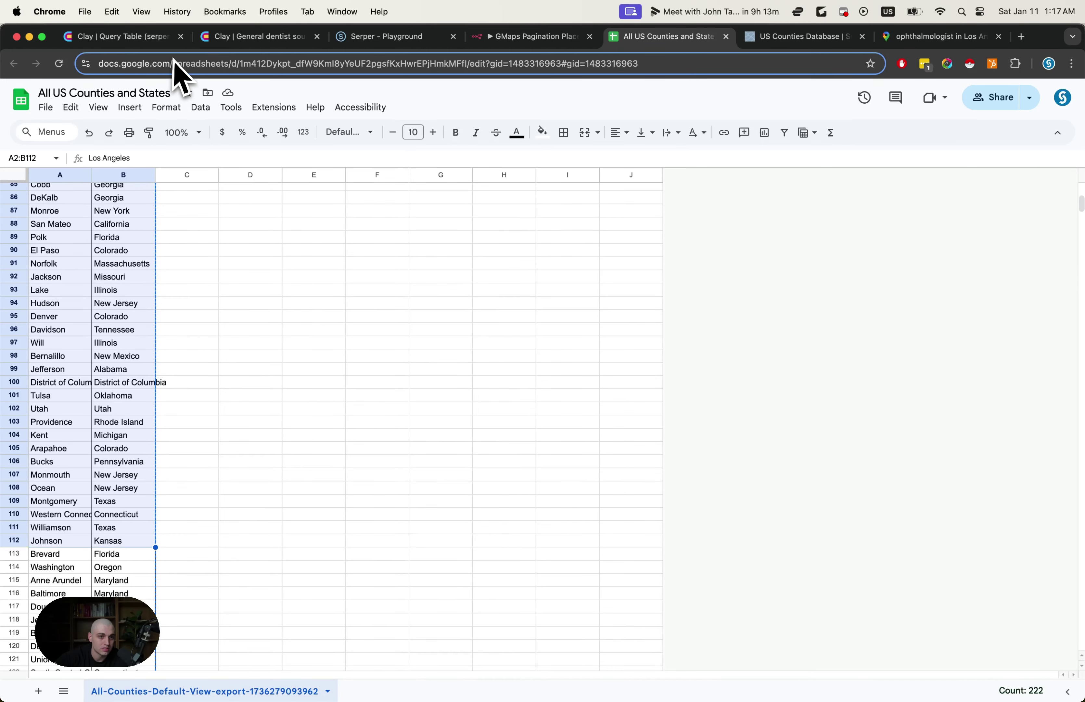
left_click(151, 38)
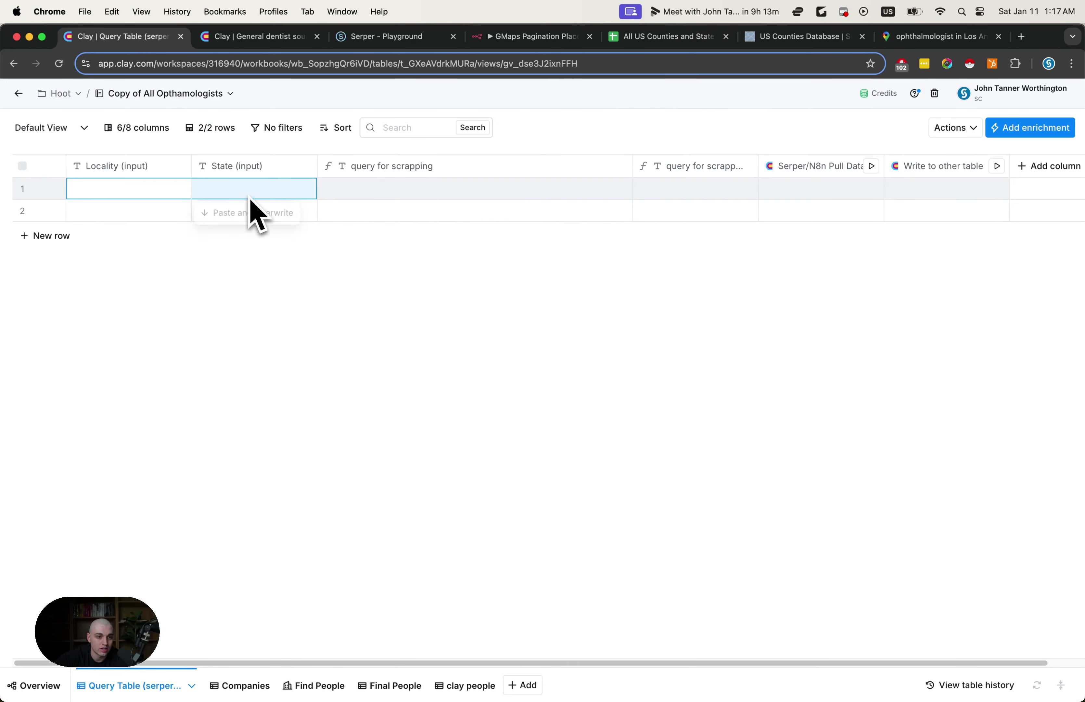
left_click(252, 213)
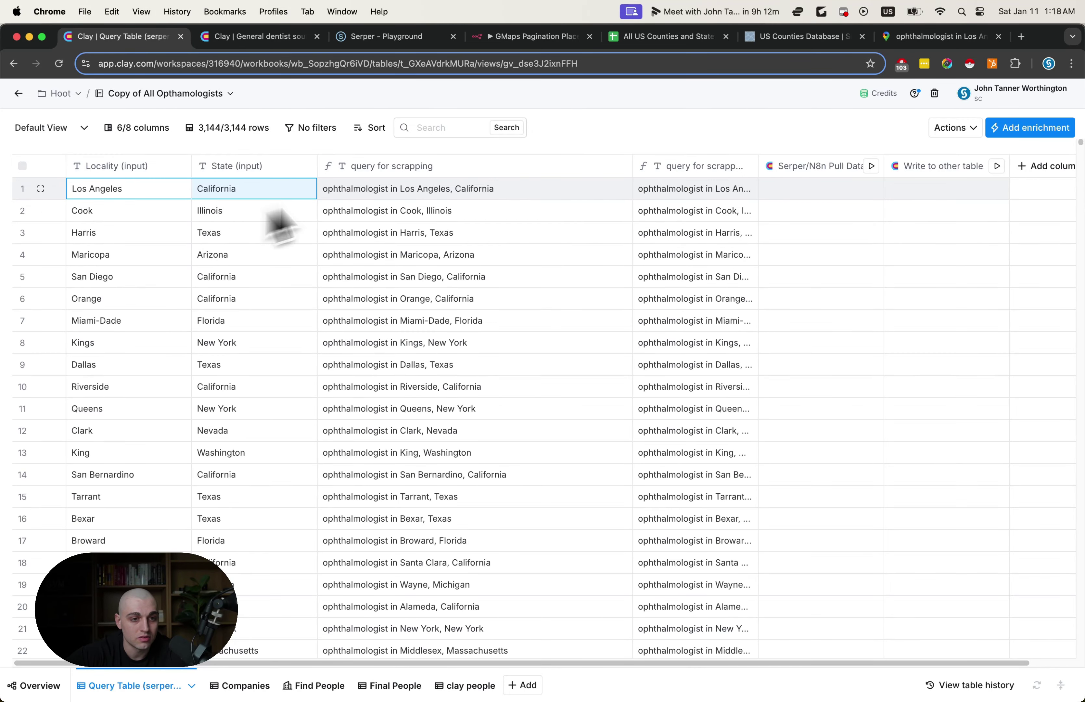
Step: Rename the copied workbook as Bowling Alley
left_click(377, 168)
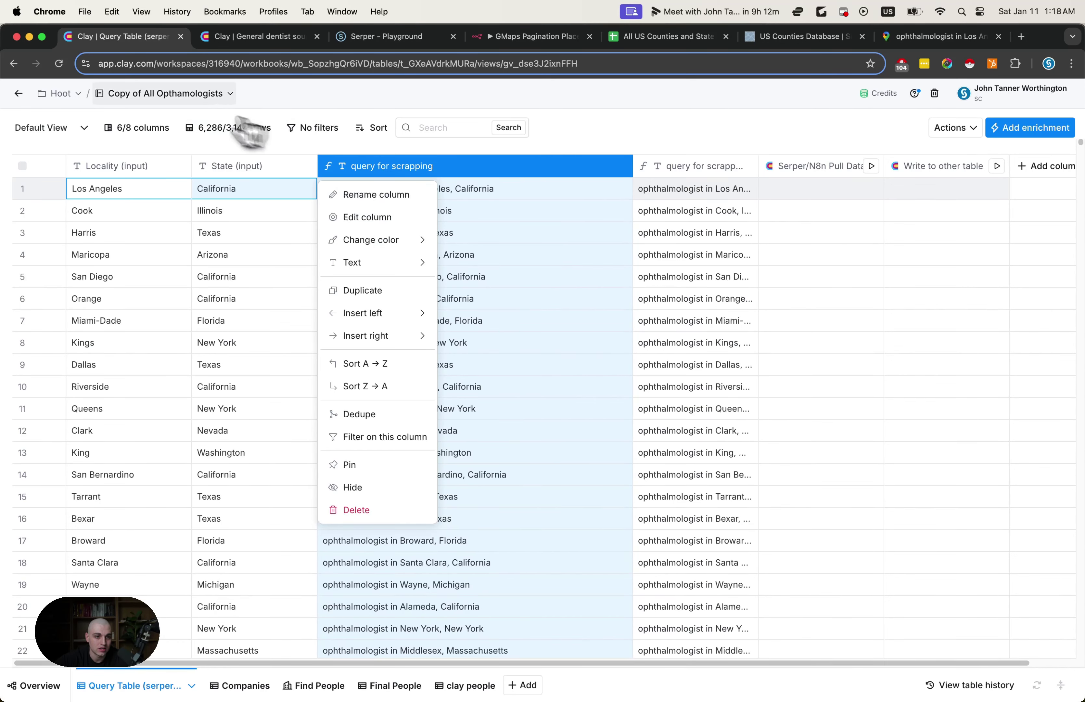
left_click(191, 94)
left_click(186, 121)
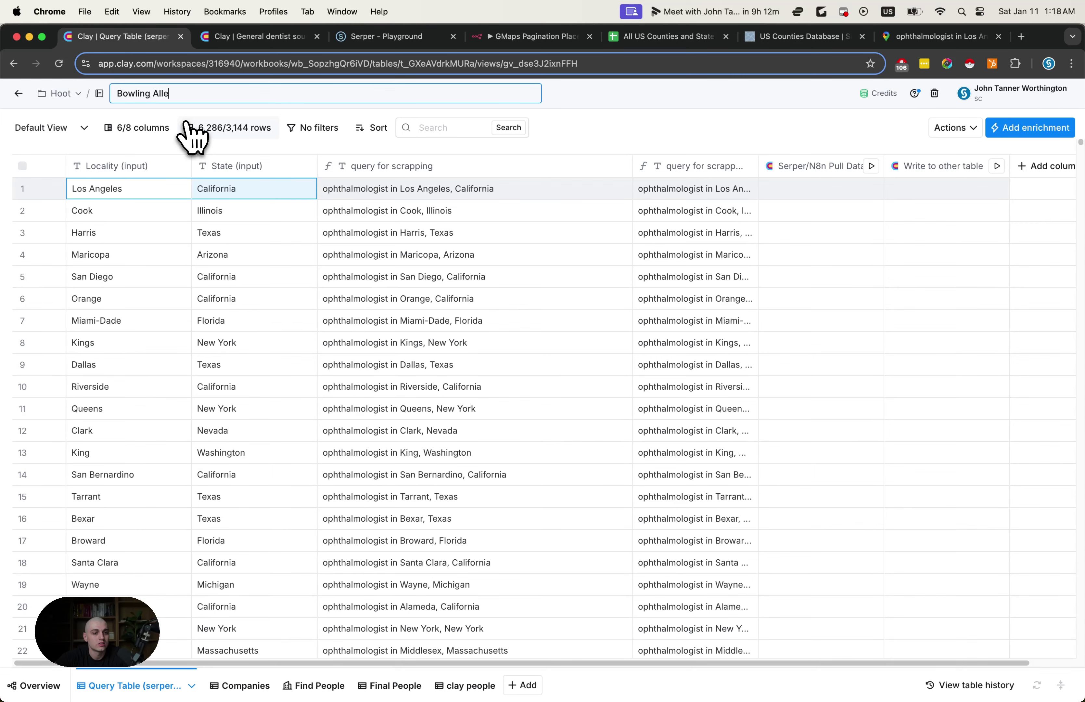
Step: Change the search term in the first "query for scrapping" column's formula to "bowling alley" and save the settings
left_click(370, 166)
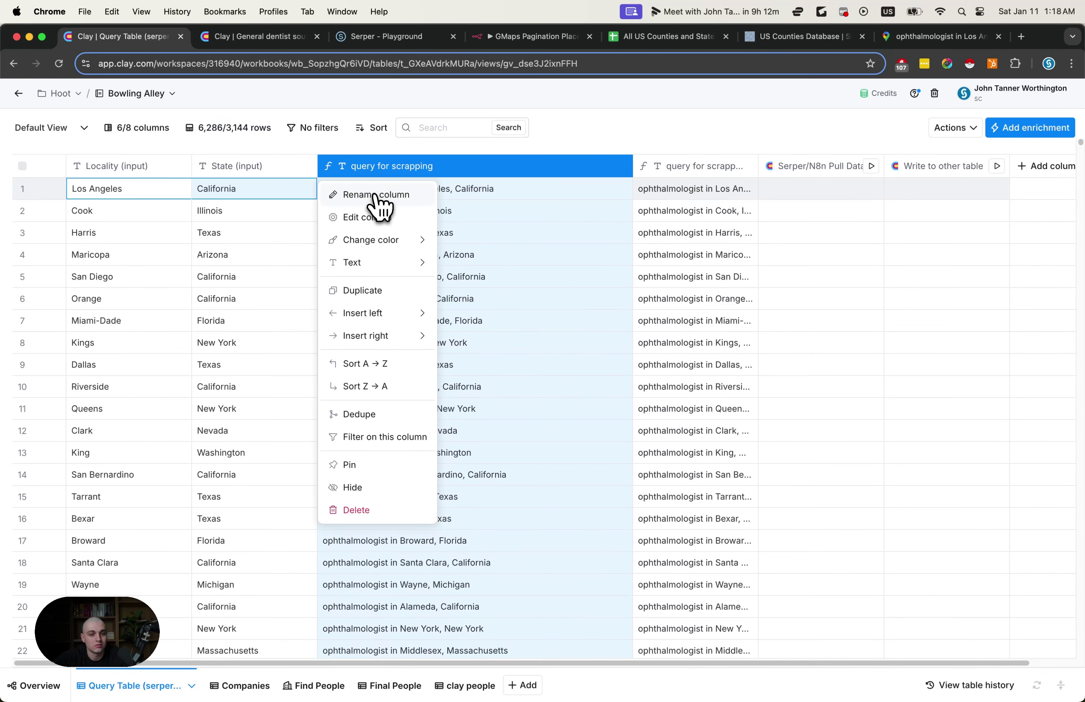
left_click(373, 196)
key("Escape")
left_click(395, 167)
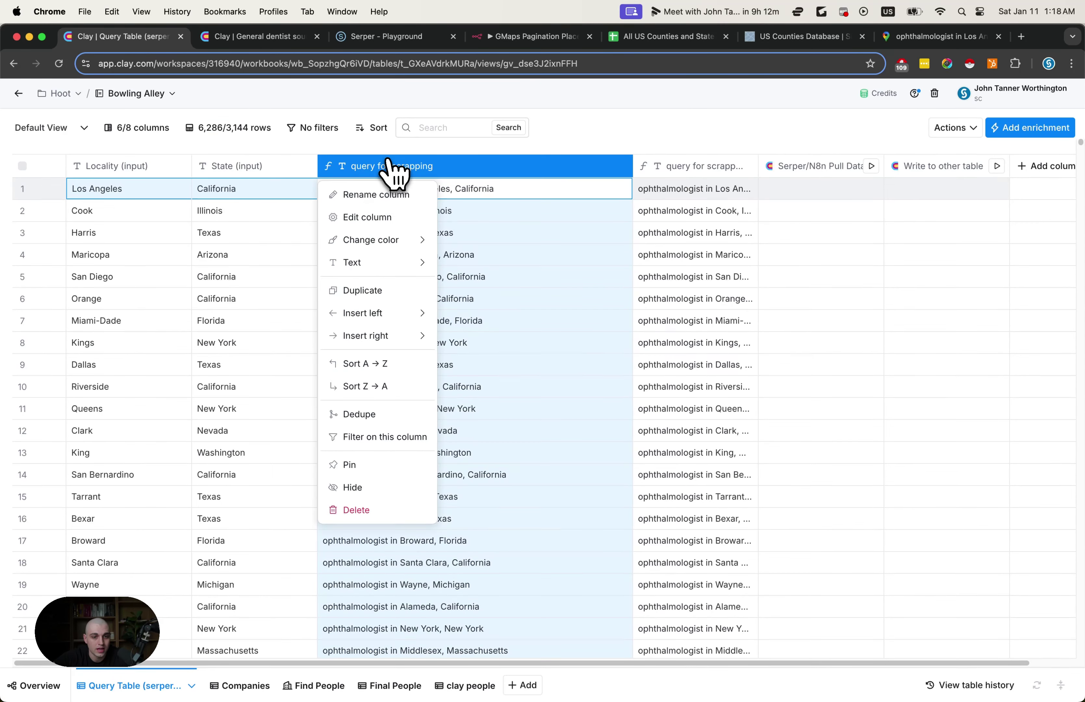
left_click(388, 216)
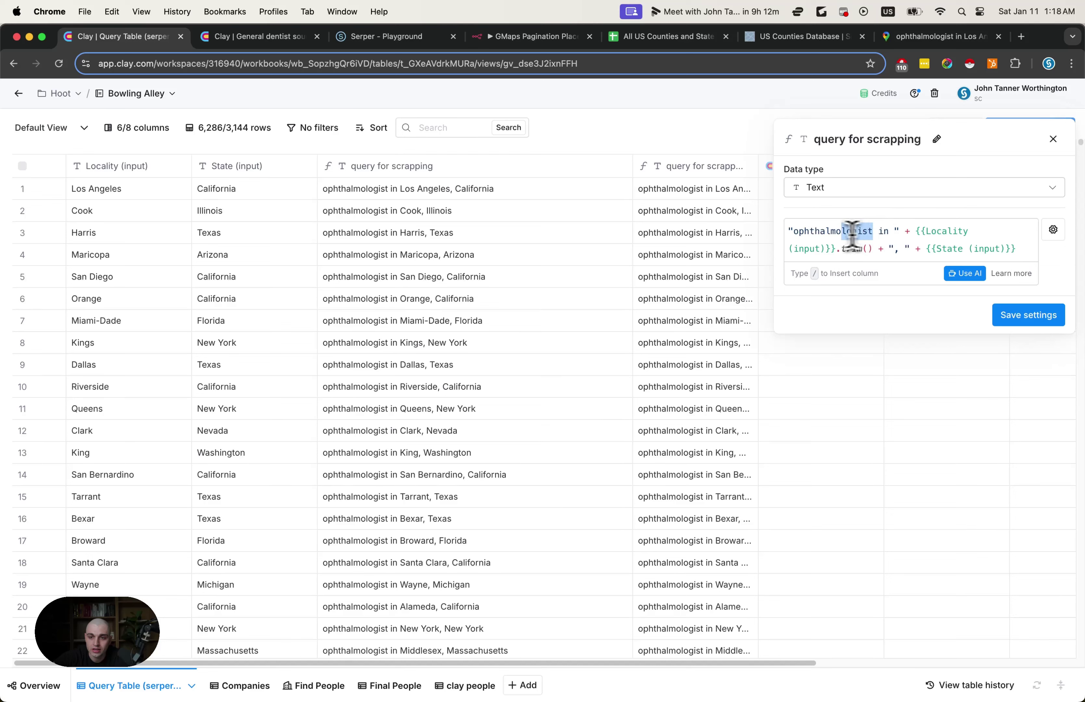
type("bowling alley")
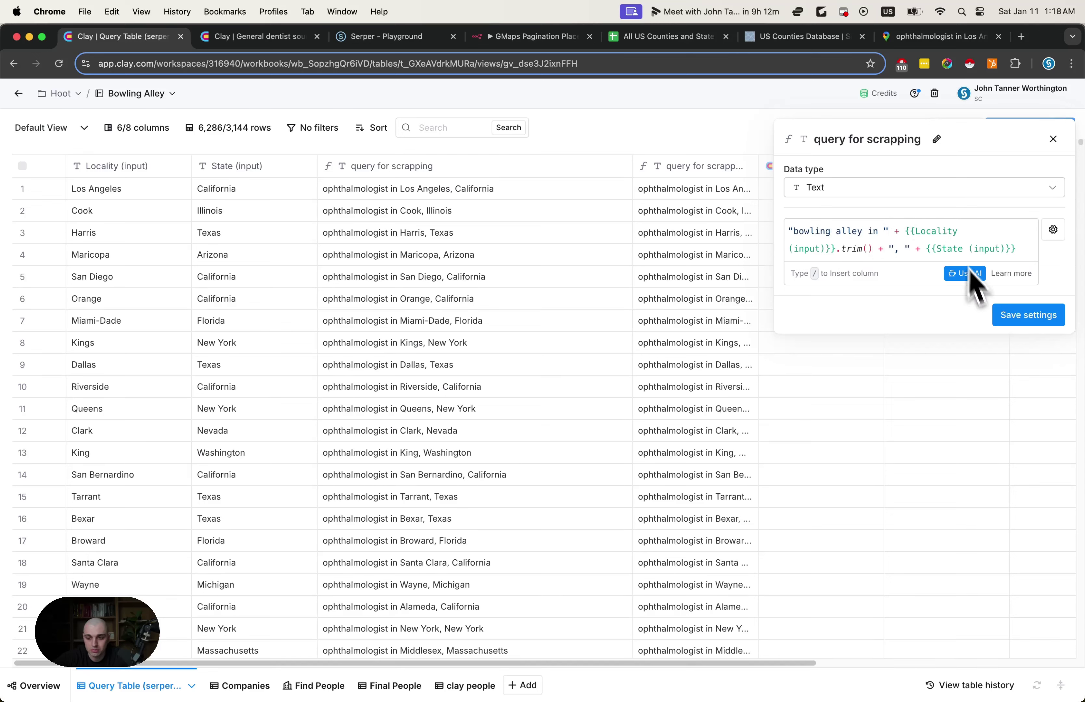
left_click_drag(860, 231, 793, 231)
left_click(1042, 319)
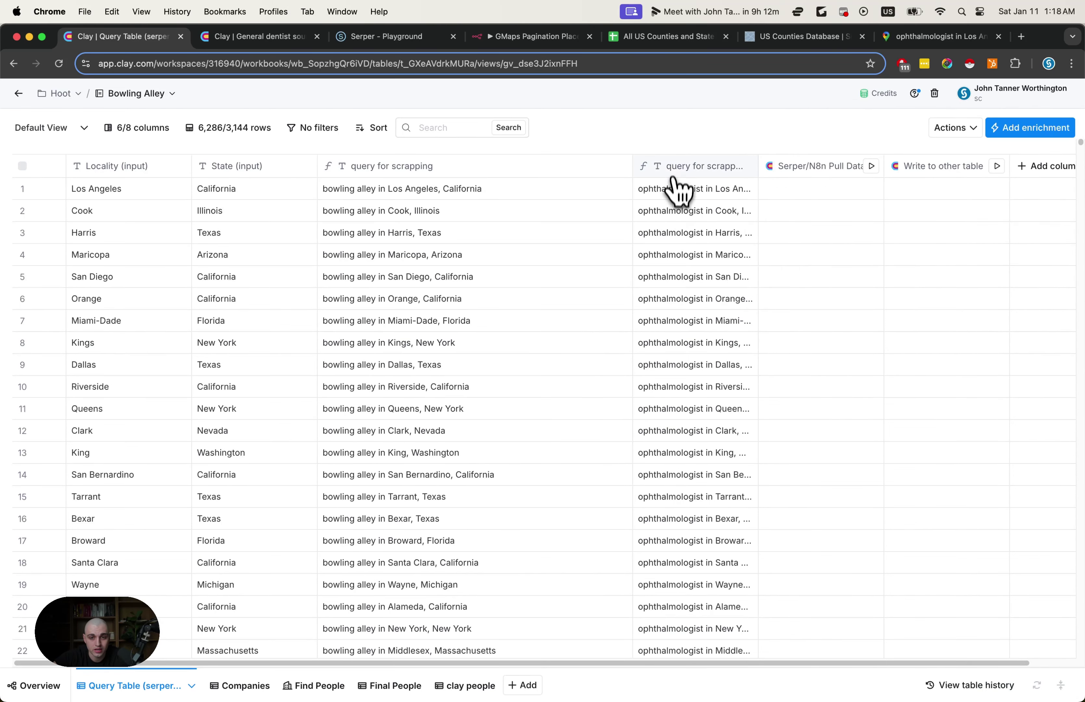
Step: Delete the second "query for scrapping" column, which still contains the ophthalmologist queries
left_click(674, 167)
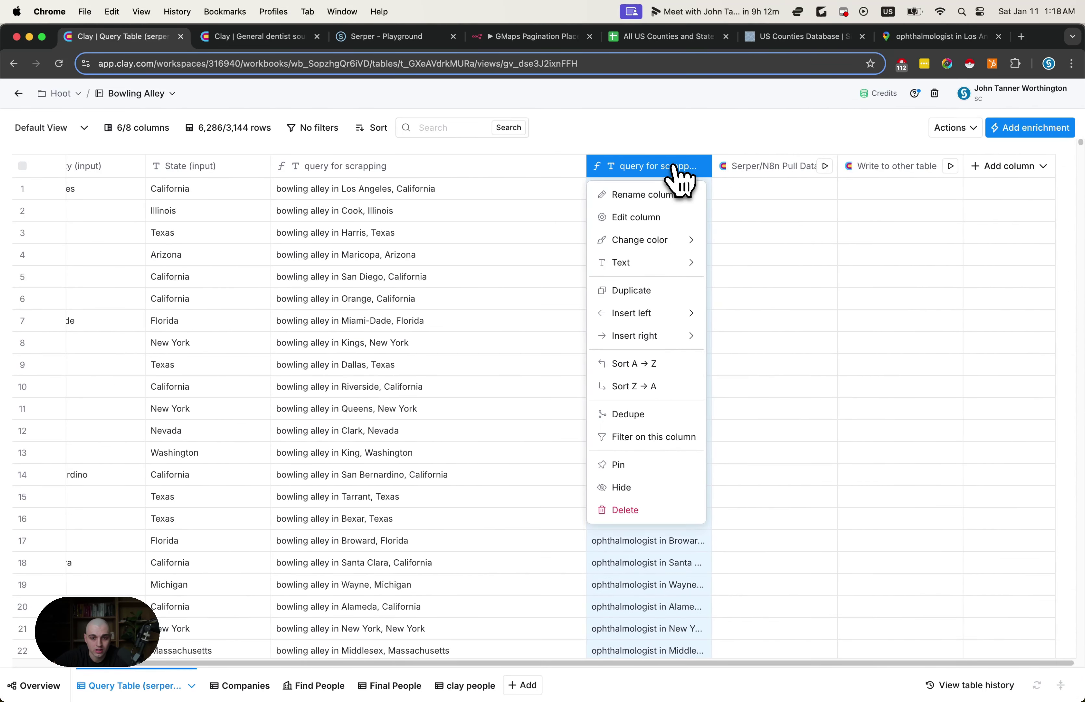
left_click(634, 513)
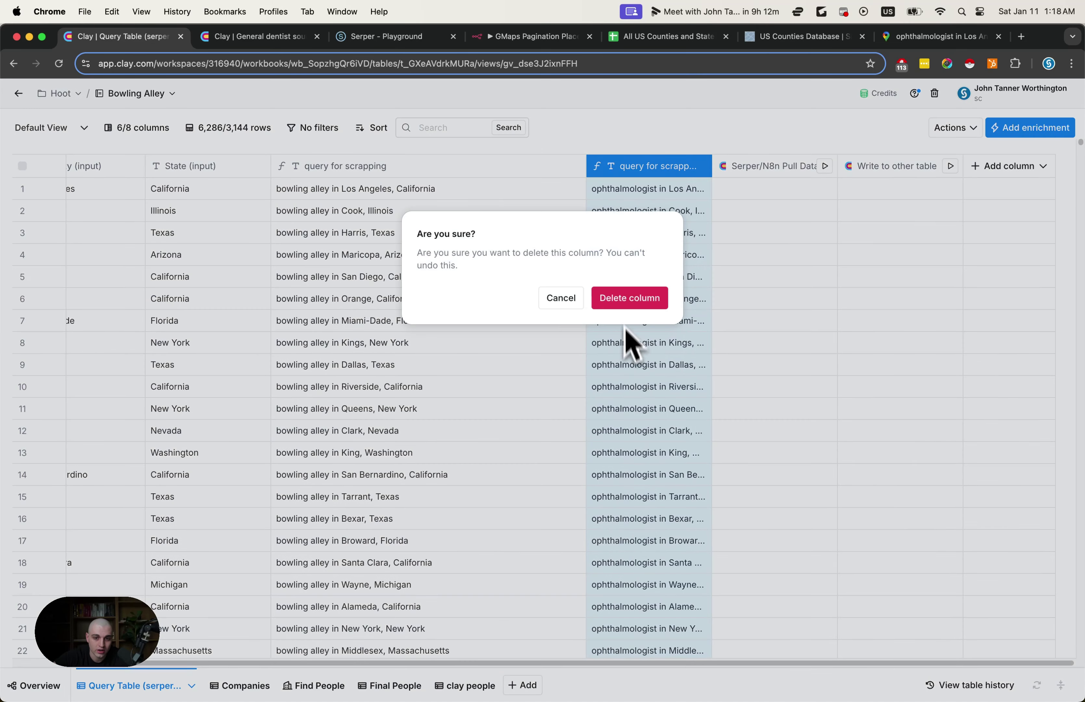
left_click(627, 298)
Step: Run the Serper/N8n Pull Data column on the first 10 rows of the Query Table
left_click(695, 167)
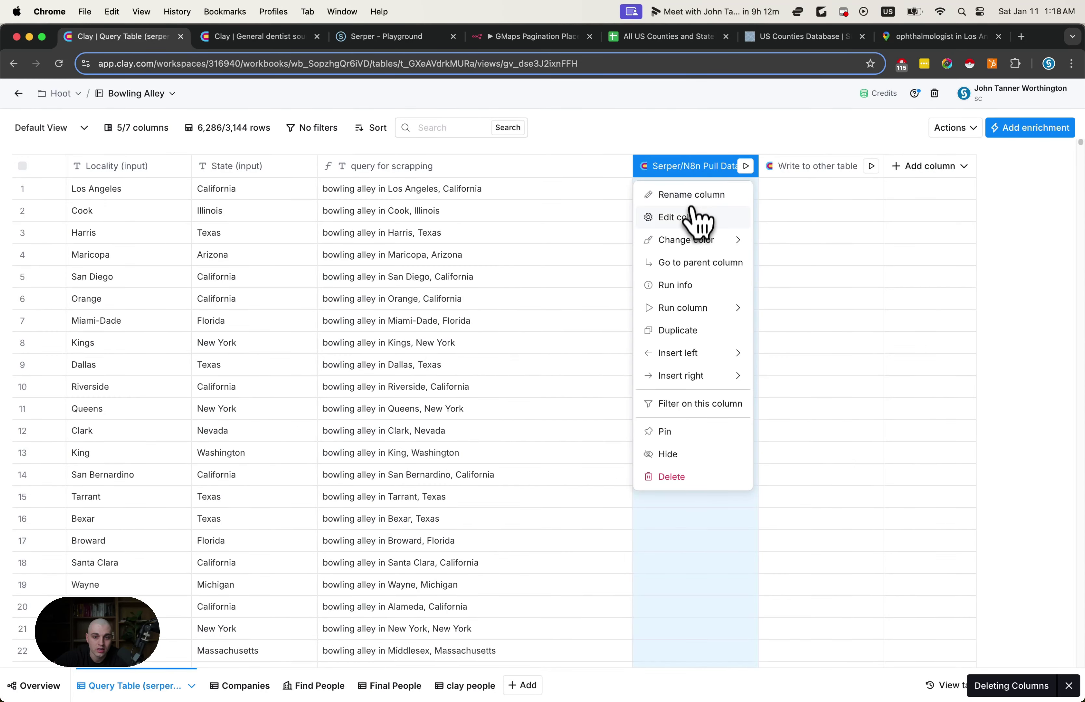
left_click(702, 195)
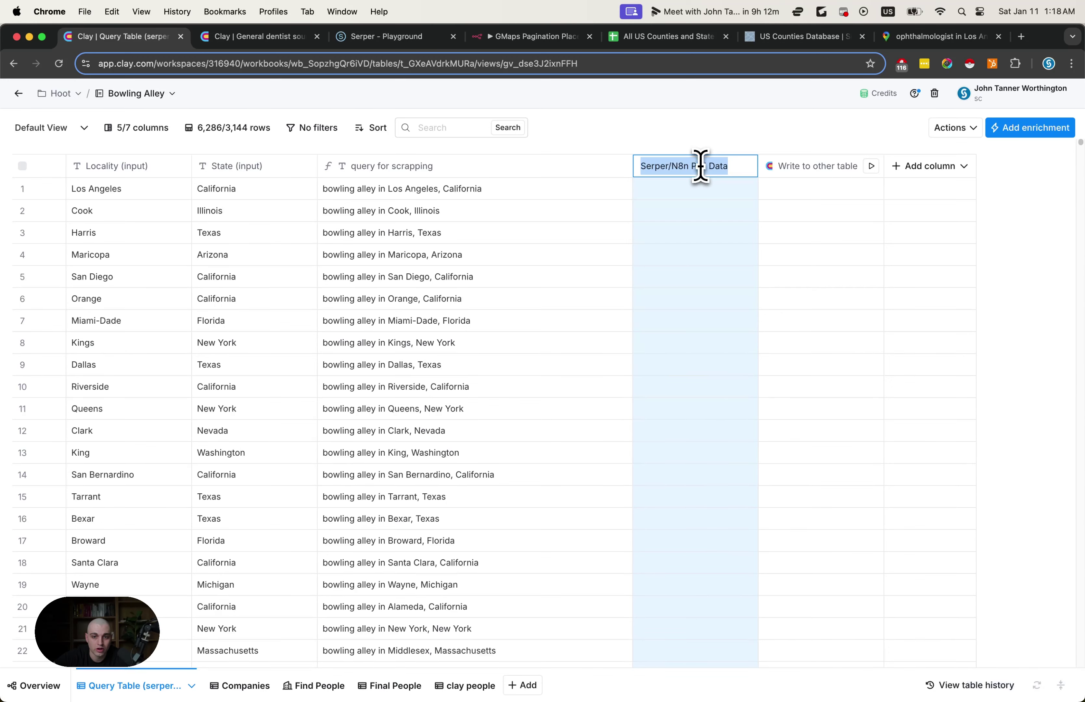
left_click(695, 145)
left_click(695, 167)
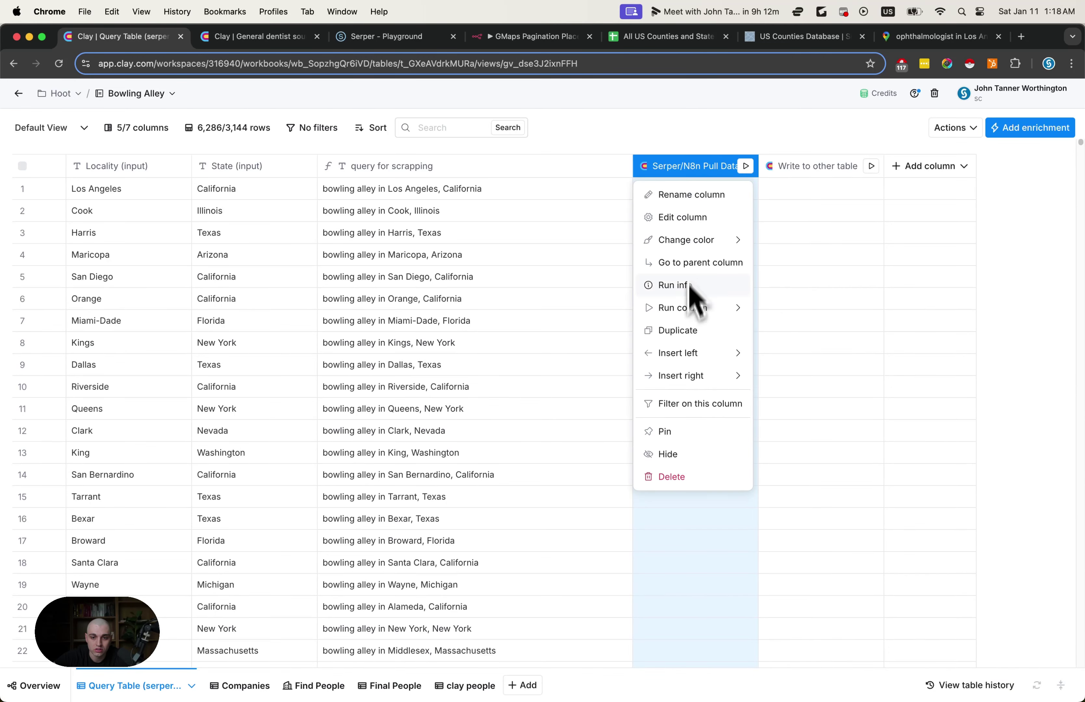
mouse_move(700, 307)
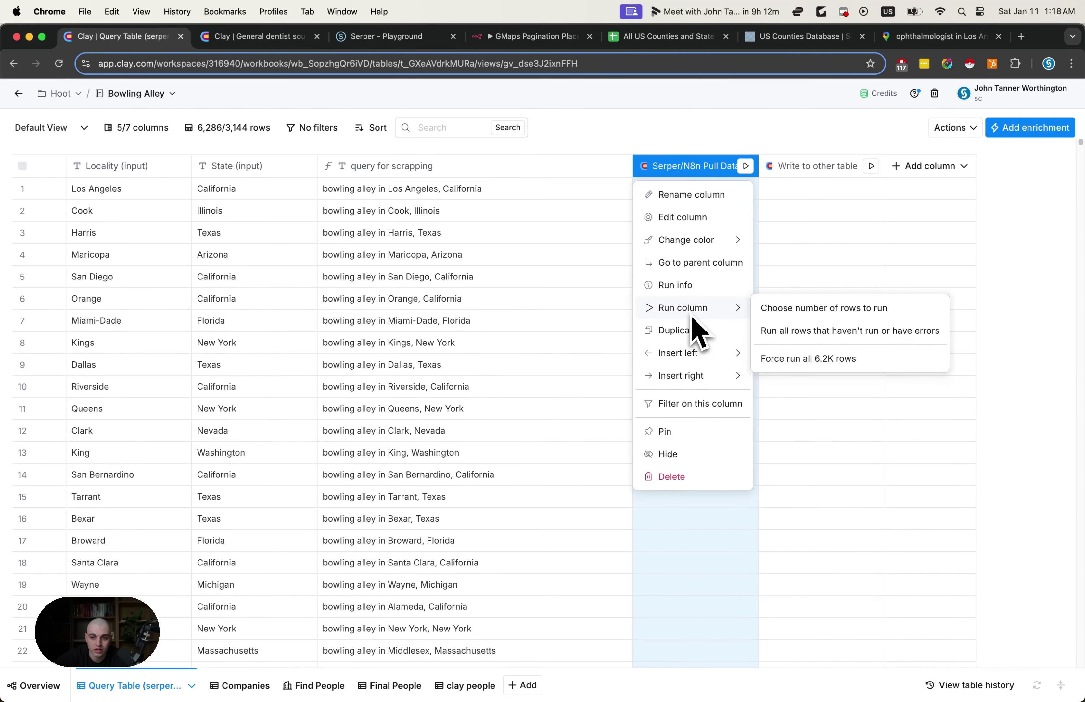
left_click(781, 310)
left_click(661, 362)
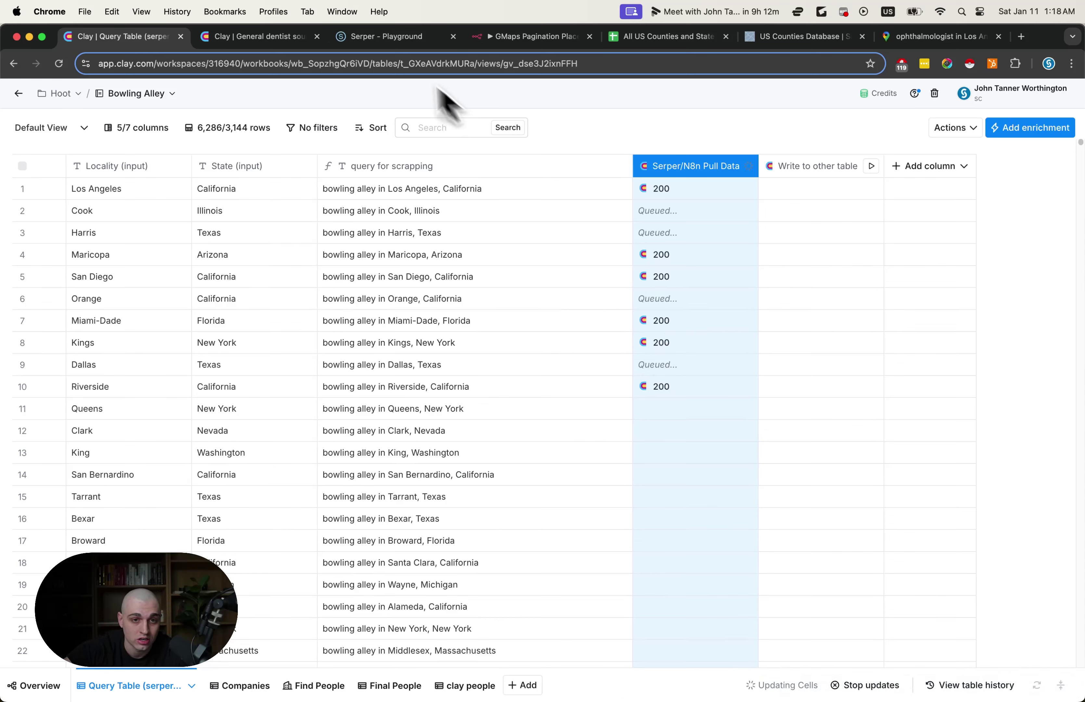
Step: Review the Serper/N8n Pull Data column's HTTP API setup, including its endpoint, query body, run settings and custom rate limit
double_click(693, 165)
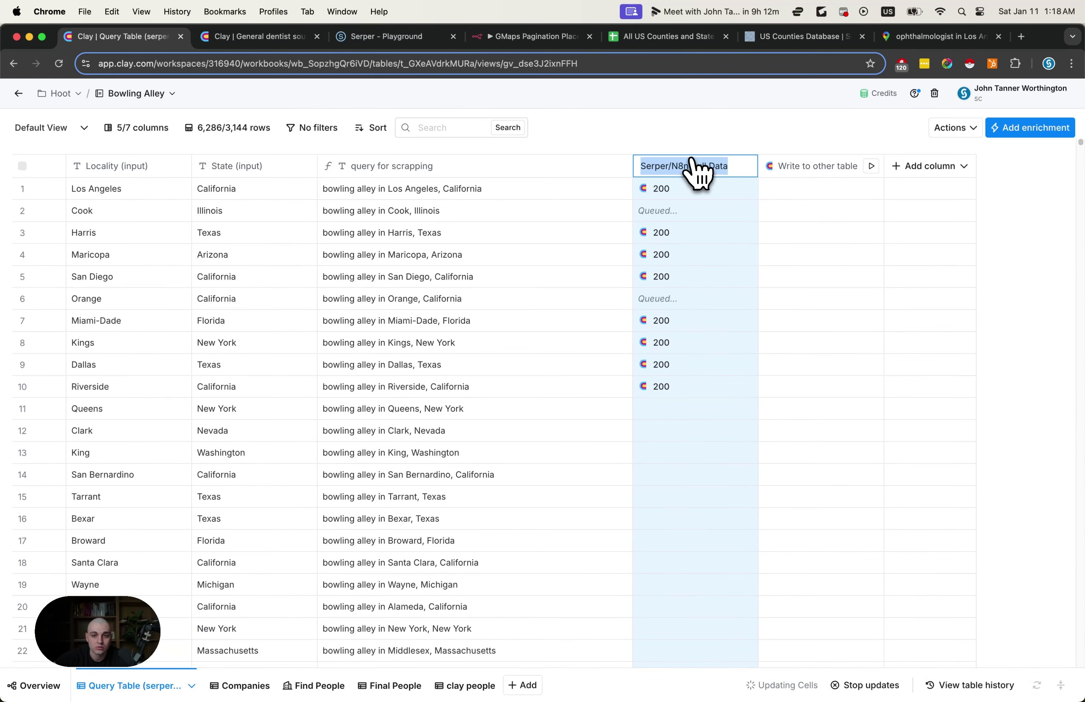
left_click(610, 213)
left_click(669, 167)
left_click(675, 216)
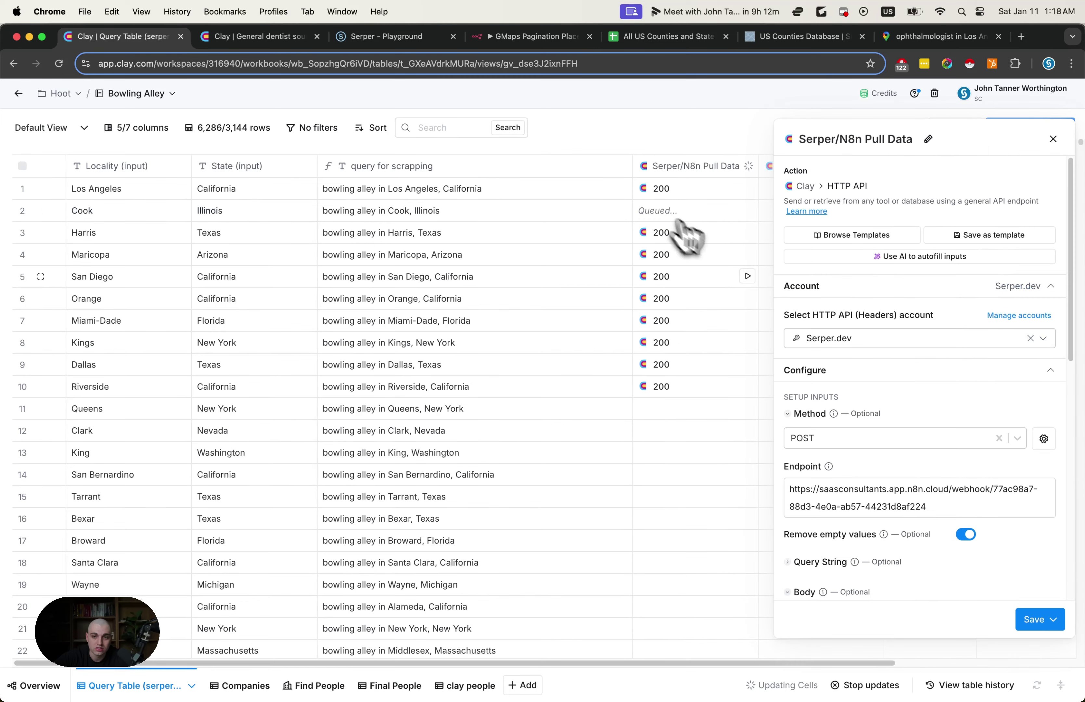
scroll(919, 350, "down", 1)
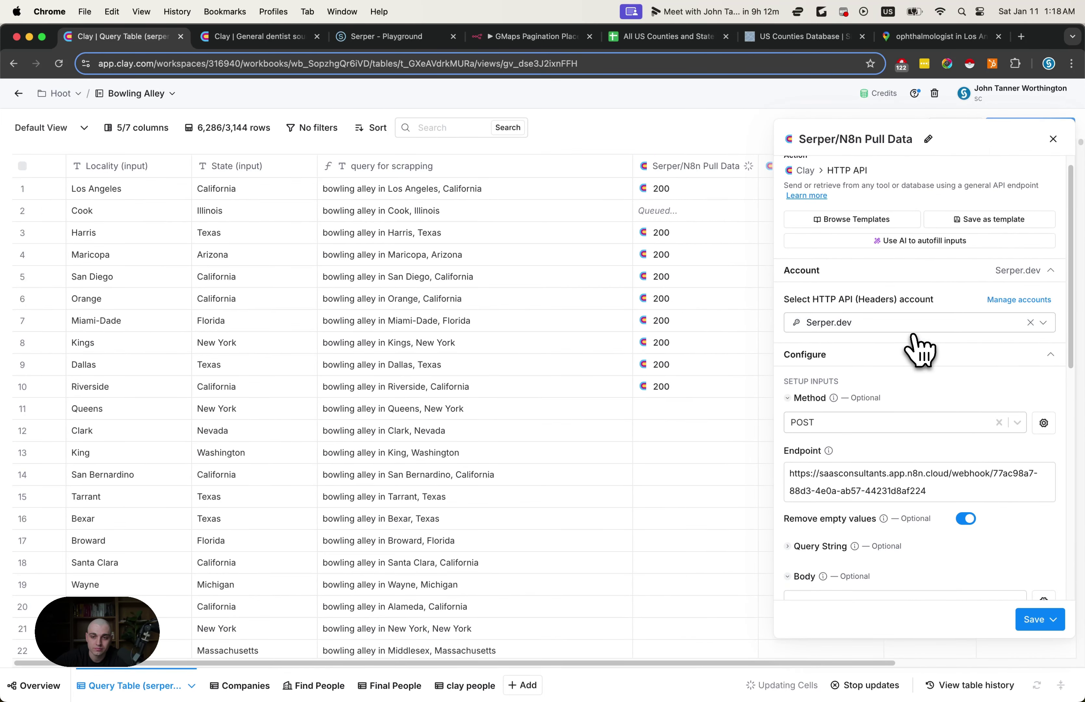
scroll(919, 350, "down", 8)
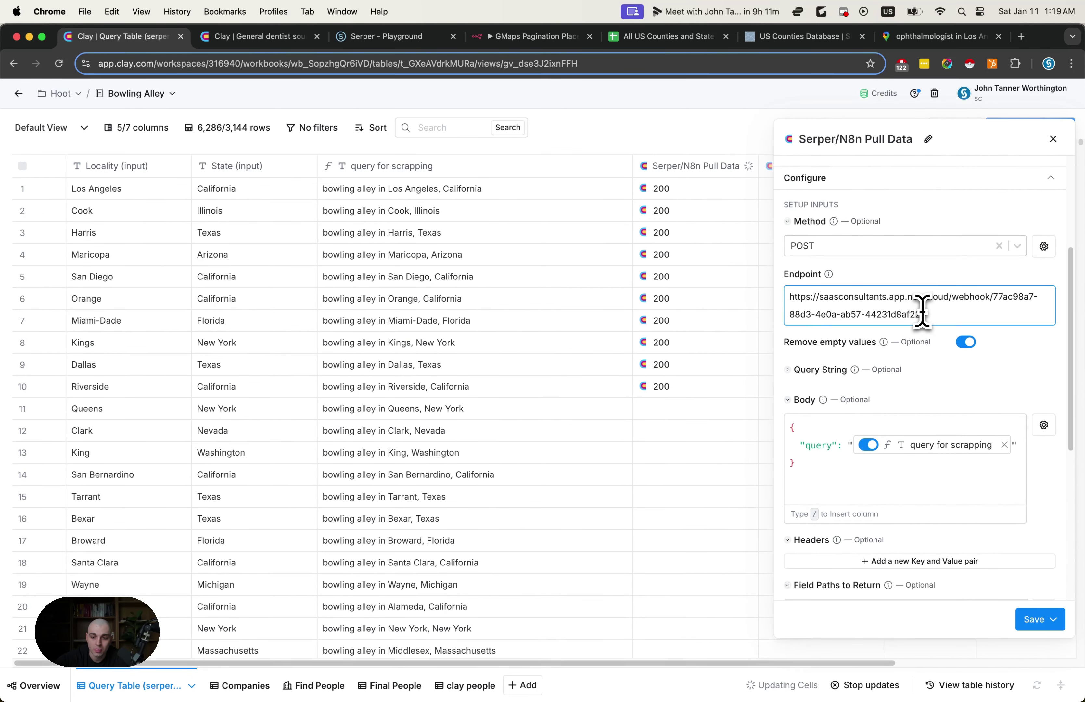
mouse_move(928, 314)
left_mouse_down()
mouse_move(803, 306)
mouse_move(940, 317)
left_mouse_up()
left_click(794, 297)
left_click(942, 319)
scroll(914, 463, "down", 3)
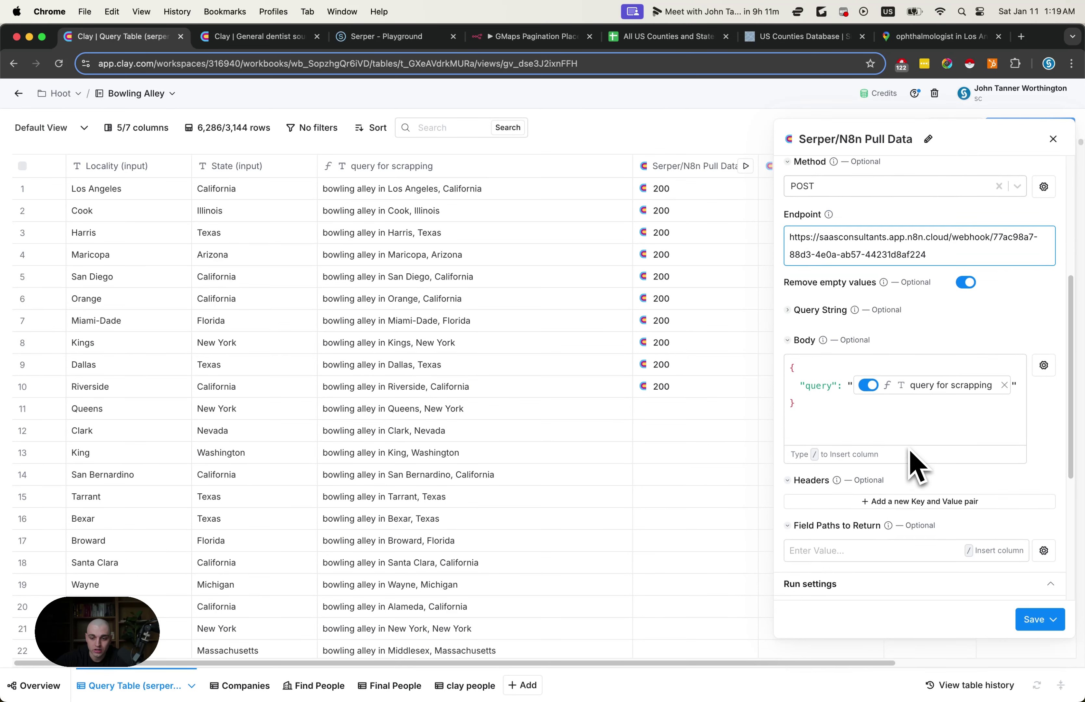
scroll(885, 418, "down", 5)
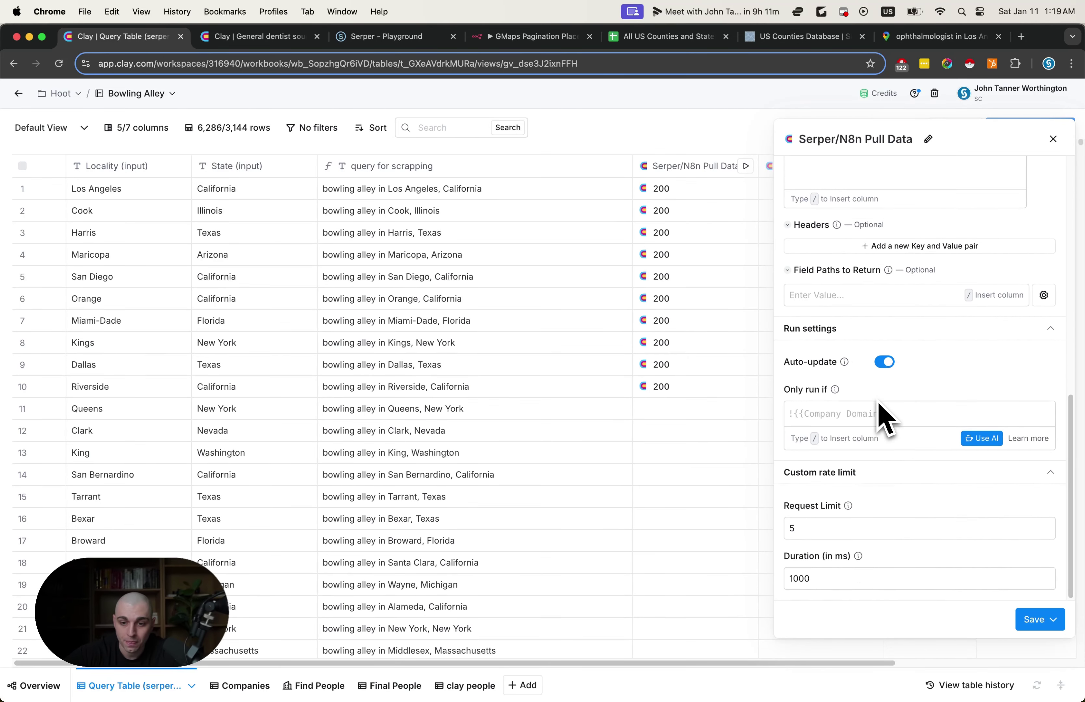
Step: Check the available HTTP API header accounts for the Serper/N8n Pull Data column
scroll(862, 534, "up", 10)
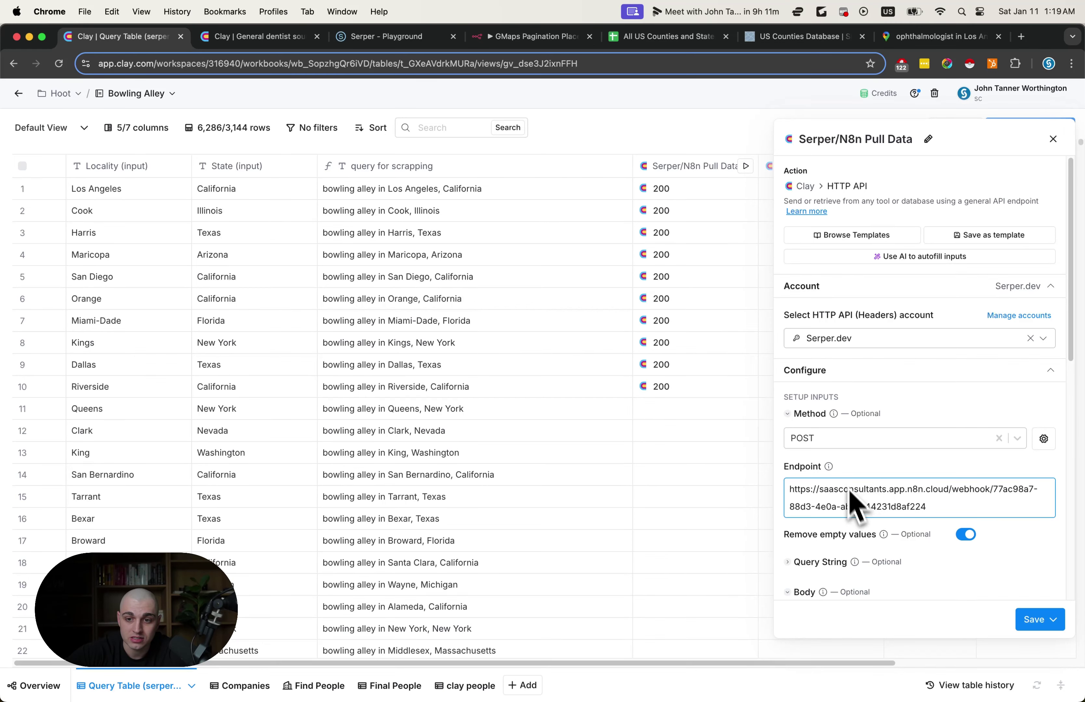
left_click(851, 341)
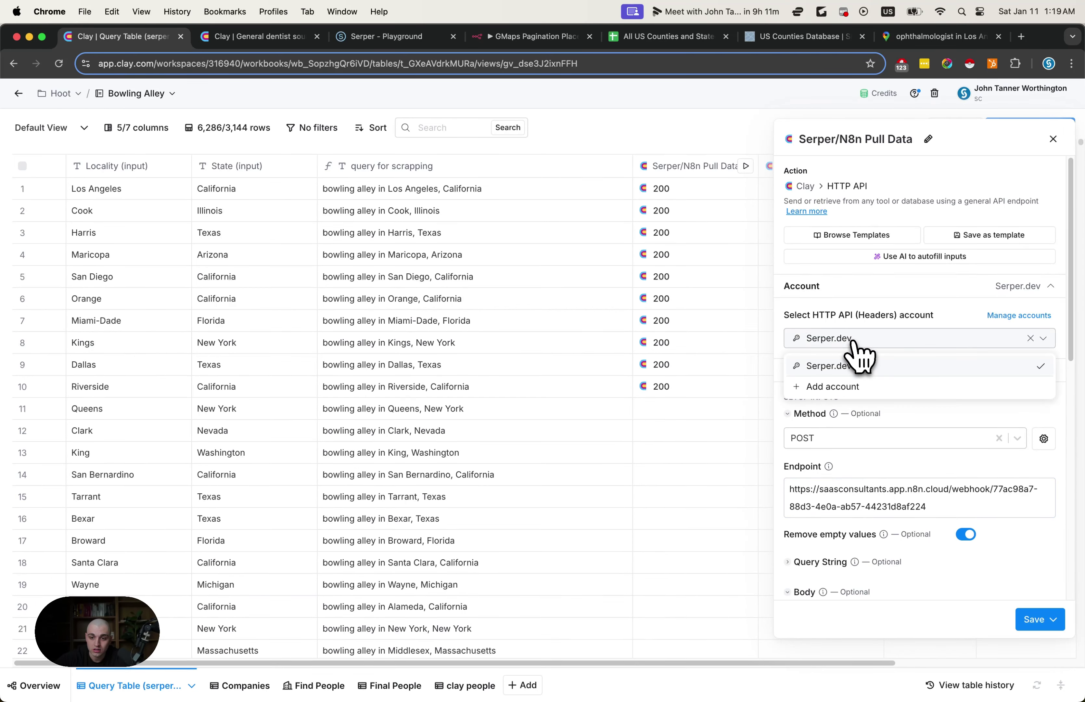
left_click(848, 307)
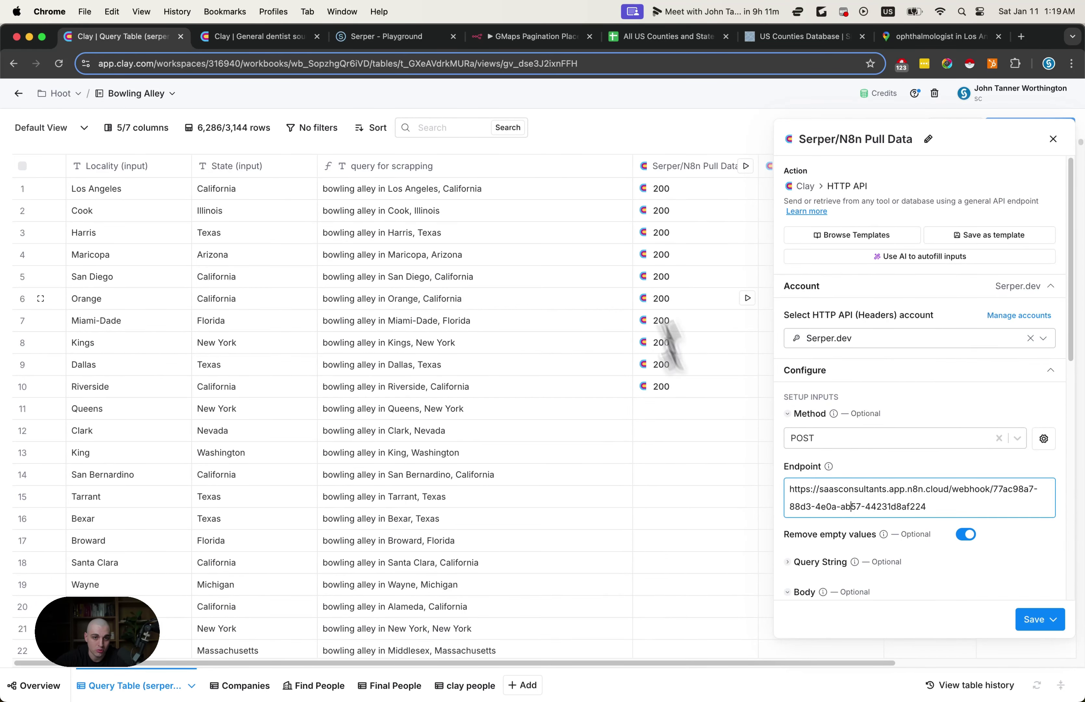
Step: Switch to n8n, return from the Webhook node to the GMaps Pagination Places API in Clay canvas, and duplicate its browser tab
left_click(519, 42)
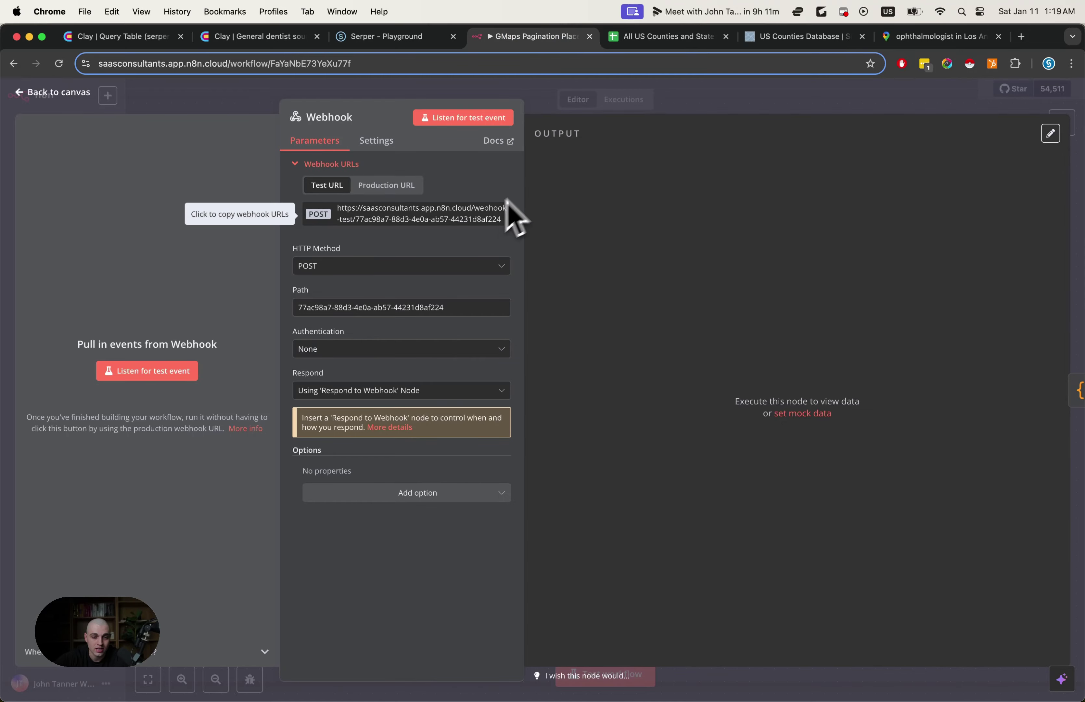
left_click(51, 93)
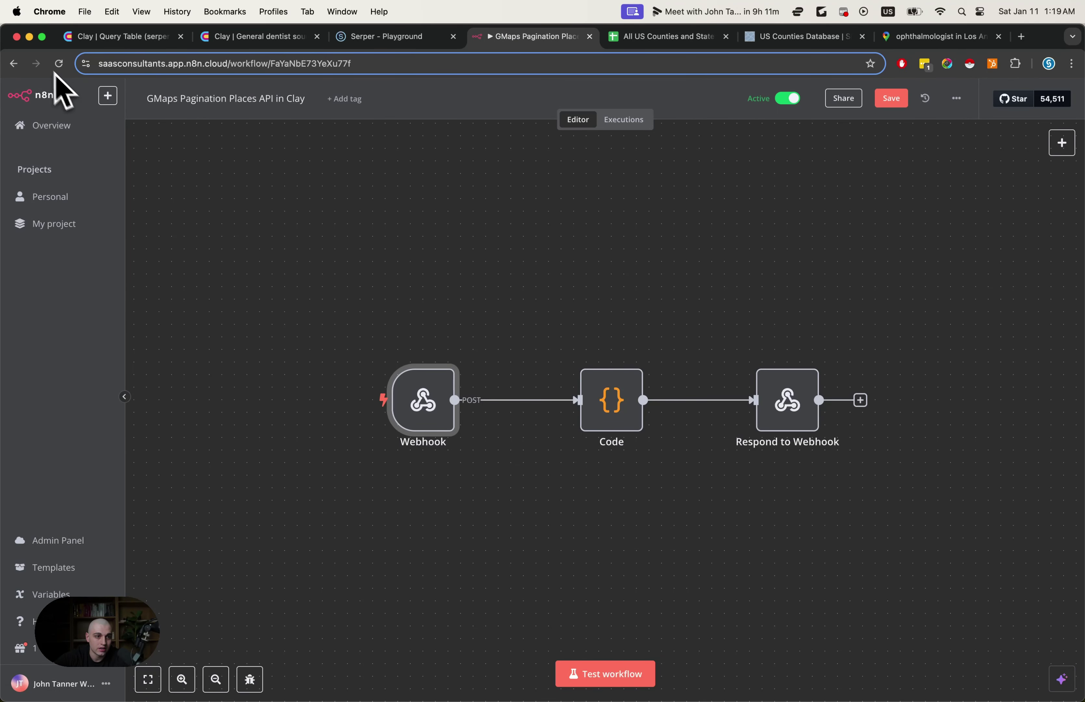
right_click(480, 40)
left_click(515, 119)
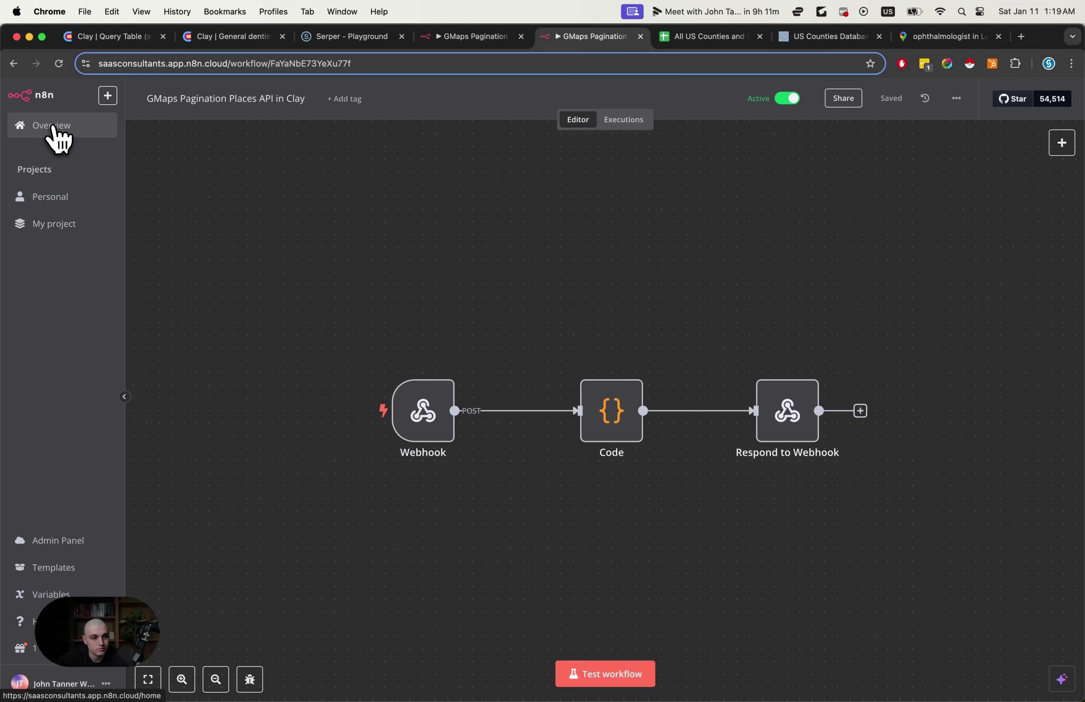
Step: Create a new n8n workflow in the Personal project from the workflows overview
left_click(51, 130)
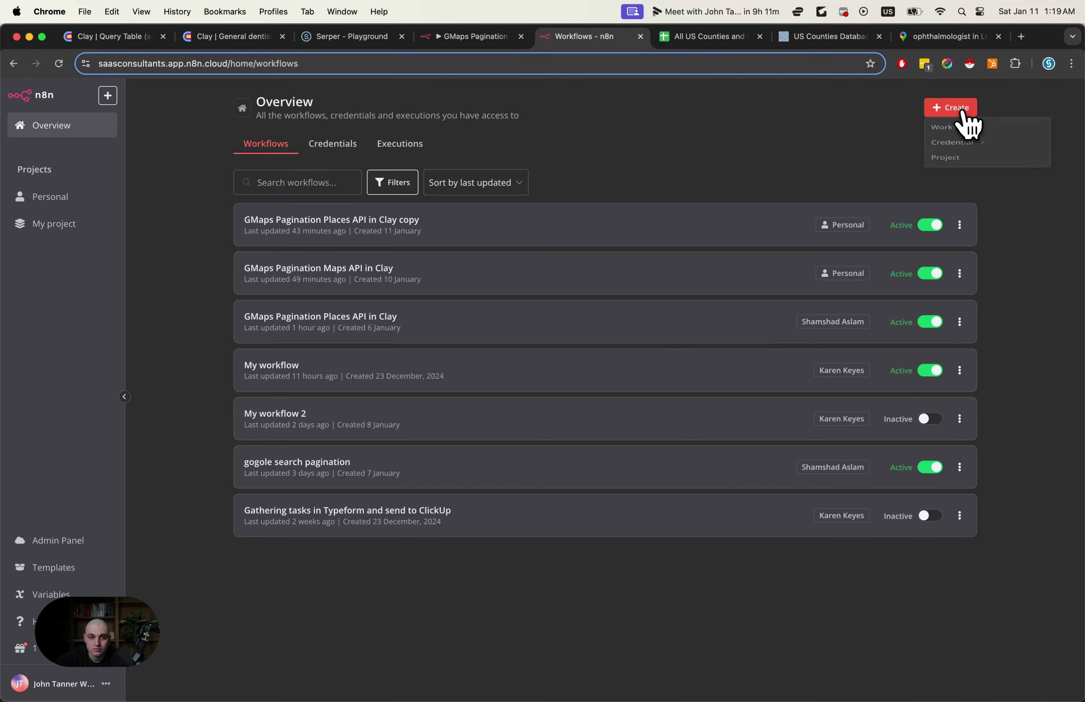
mouse_move(951, 115)
mouse_move(949, 137)
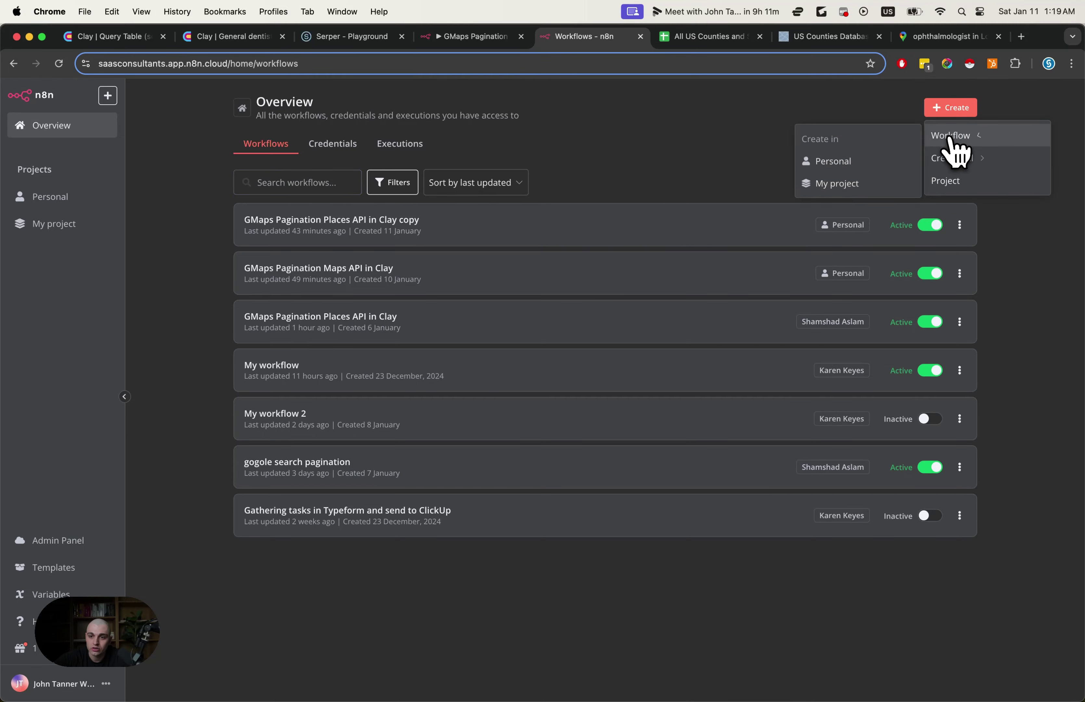
left_click(894, 162)
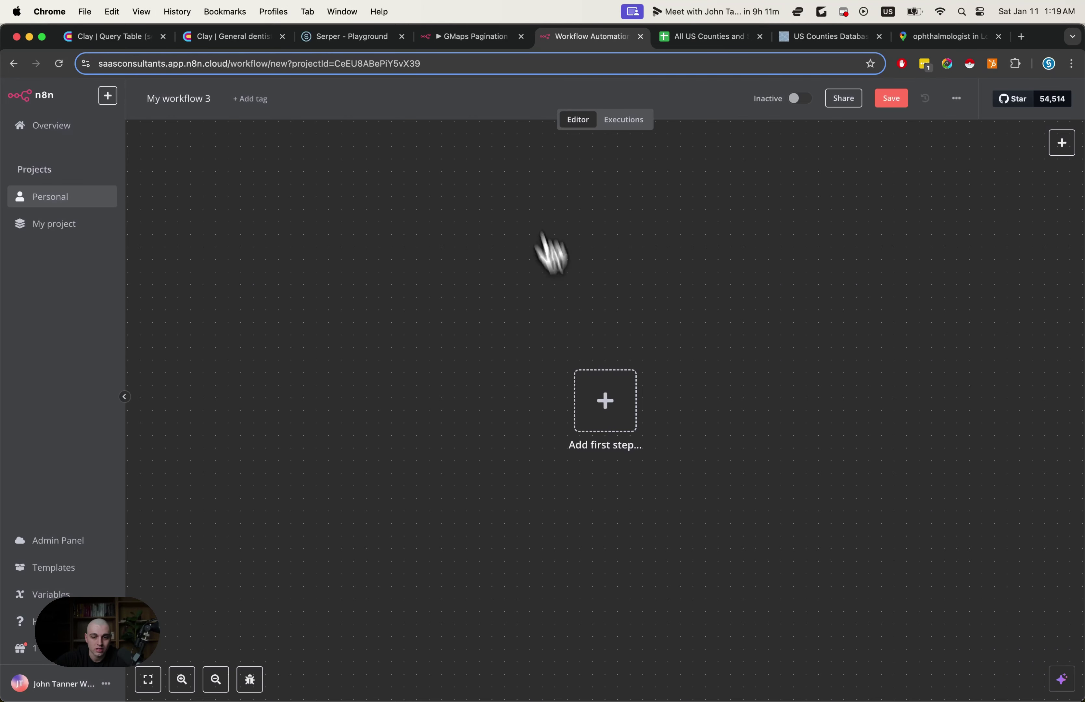
Step: Add a Webhook trigger as the first step of the new workflow
left_click(611, 400)
type("webhoo")
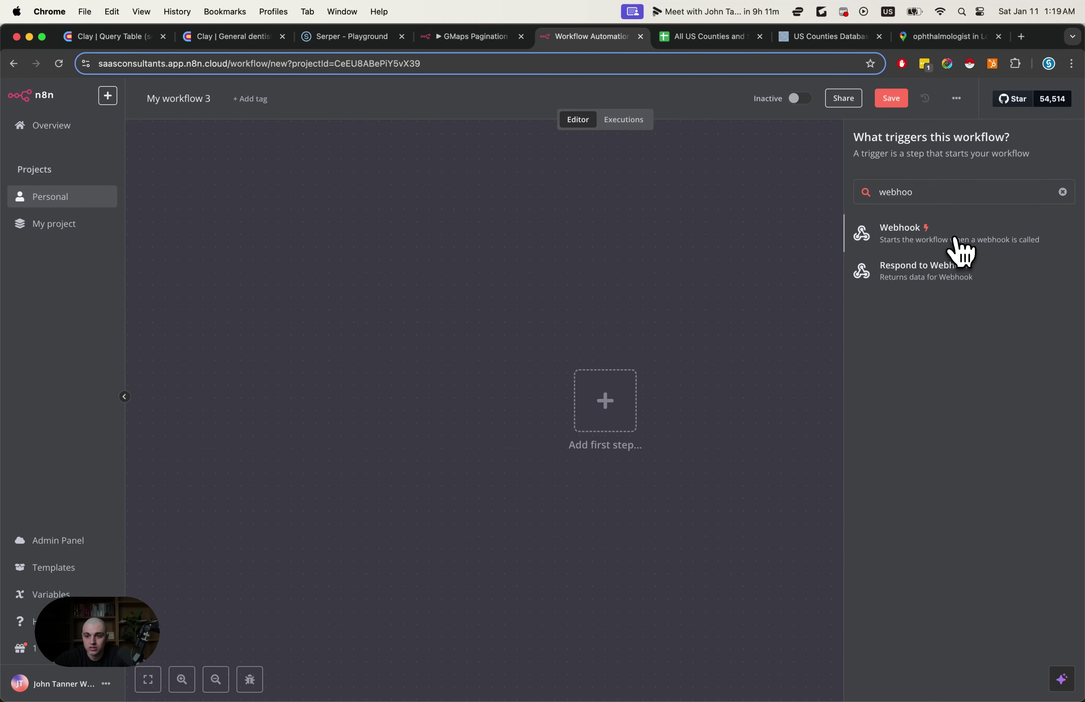
left_click(956, 235)
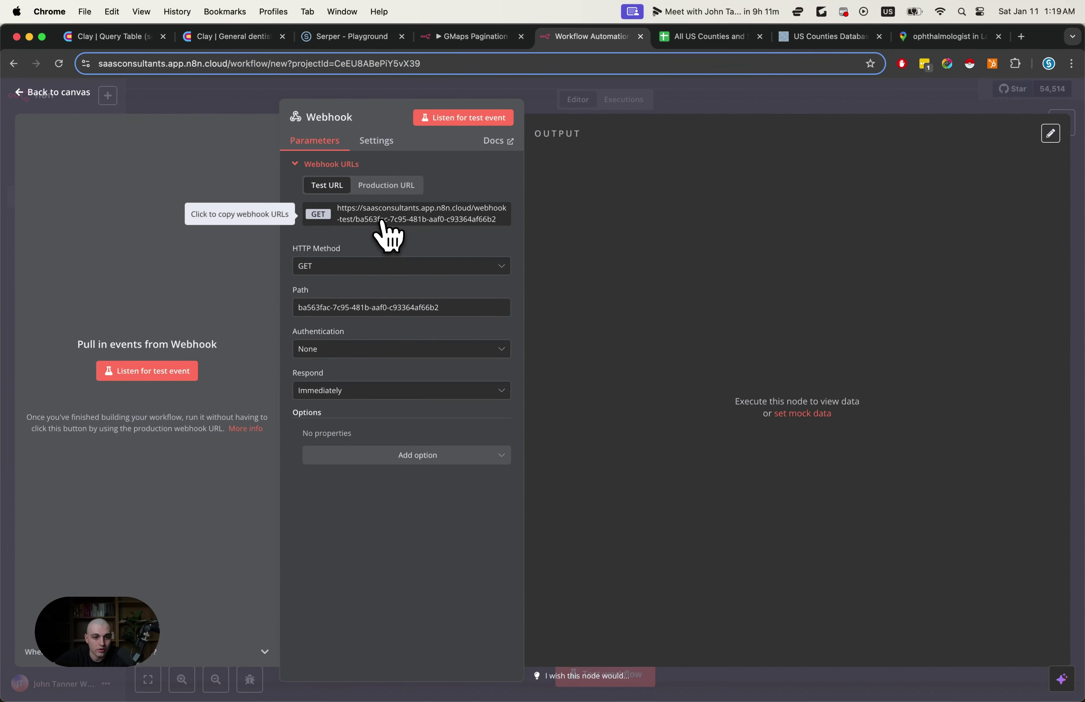
Step: Check the Maps find column's HTTP API setup in Clay and the GMaps Pagination canvas in n8n, returning to the new workflow
left_click(235, 35)
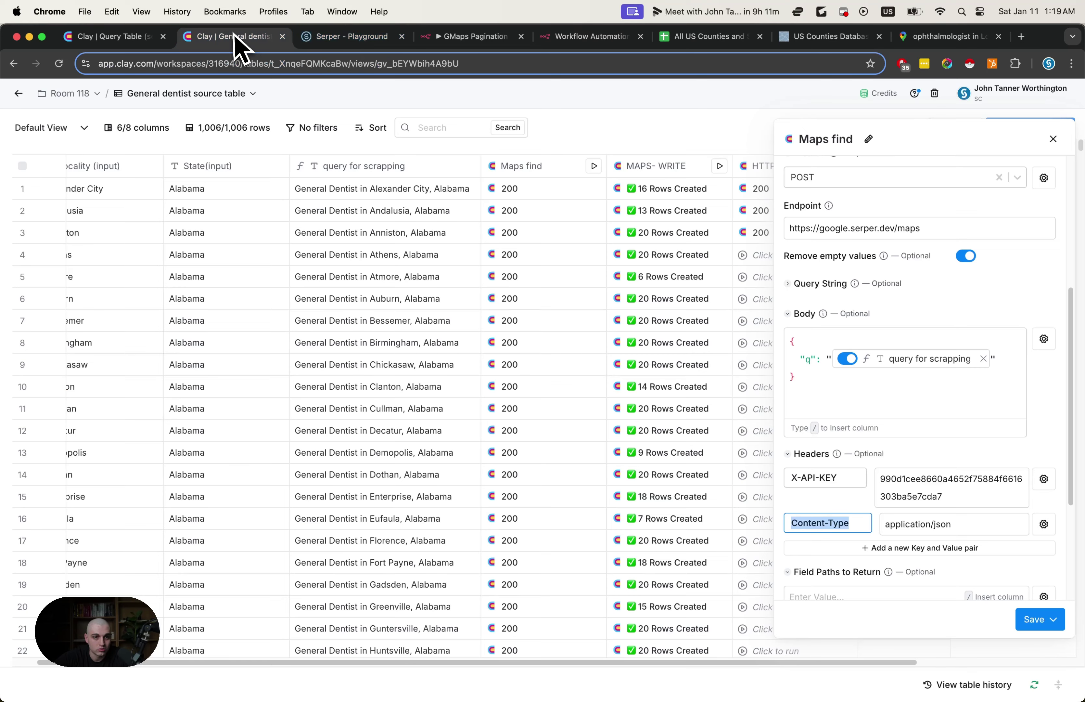
scroll(851, 324, "up", 5)
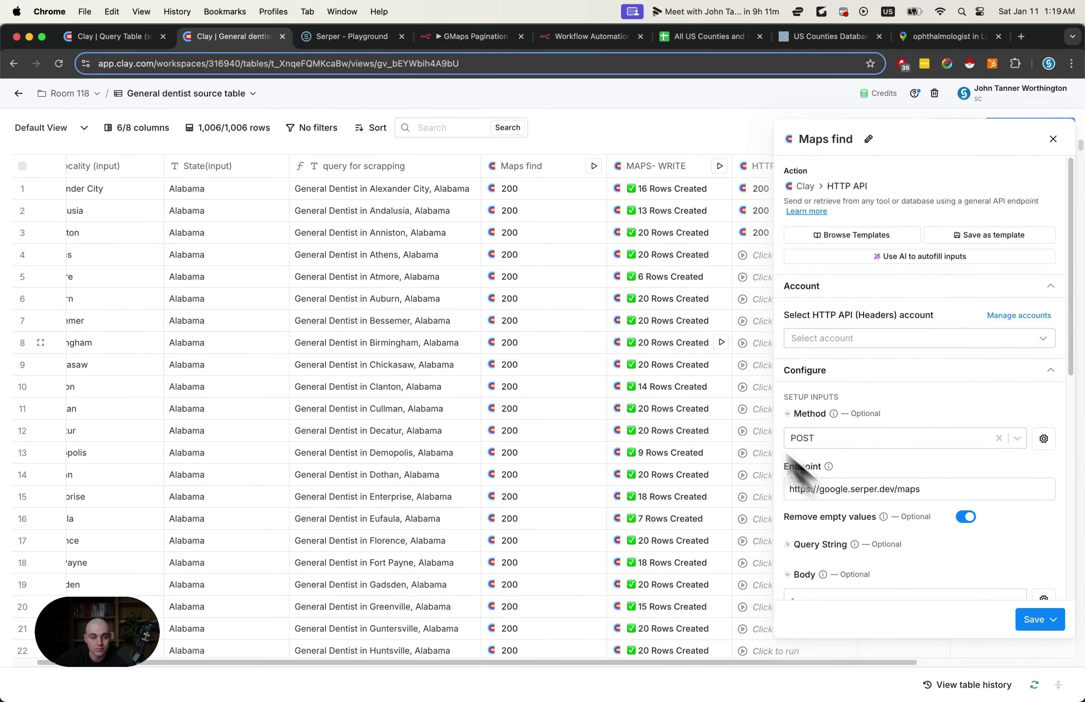
left_click(471, 37)
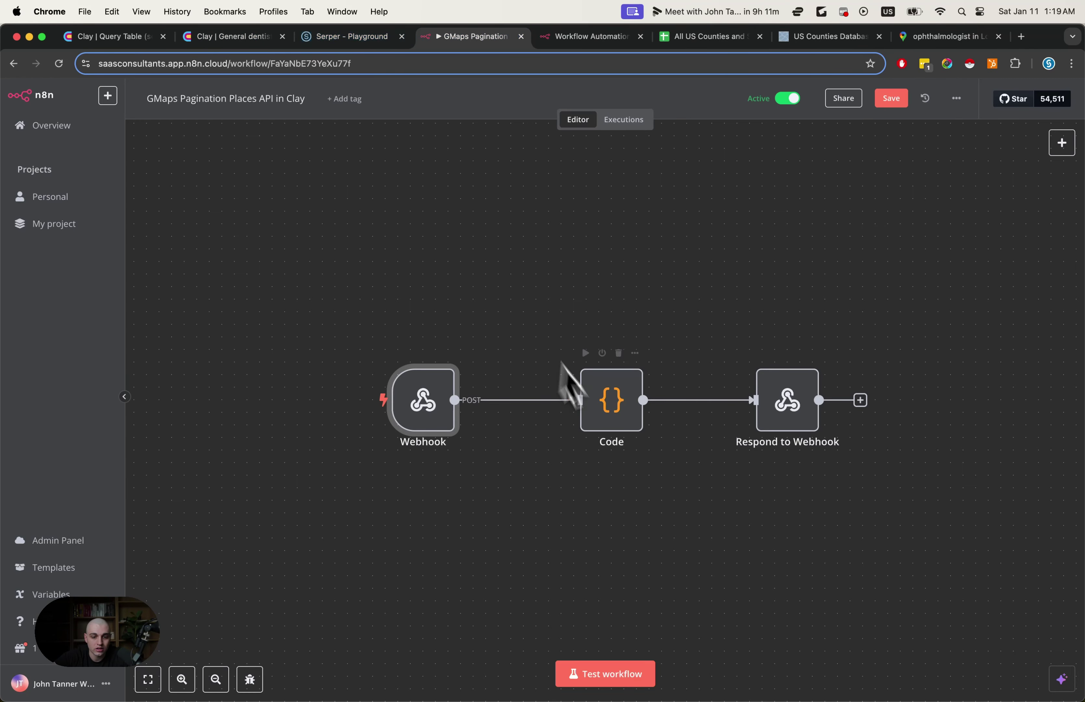
left_click(588, 37)
key("Escape")
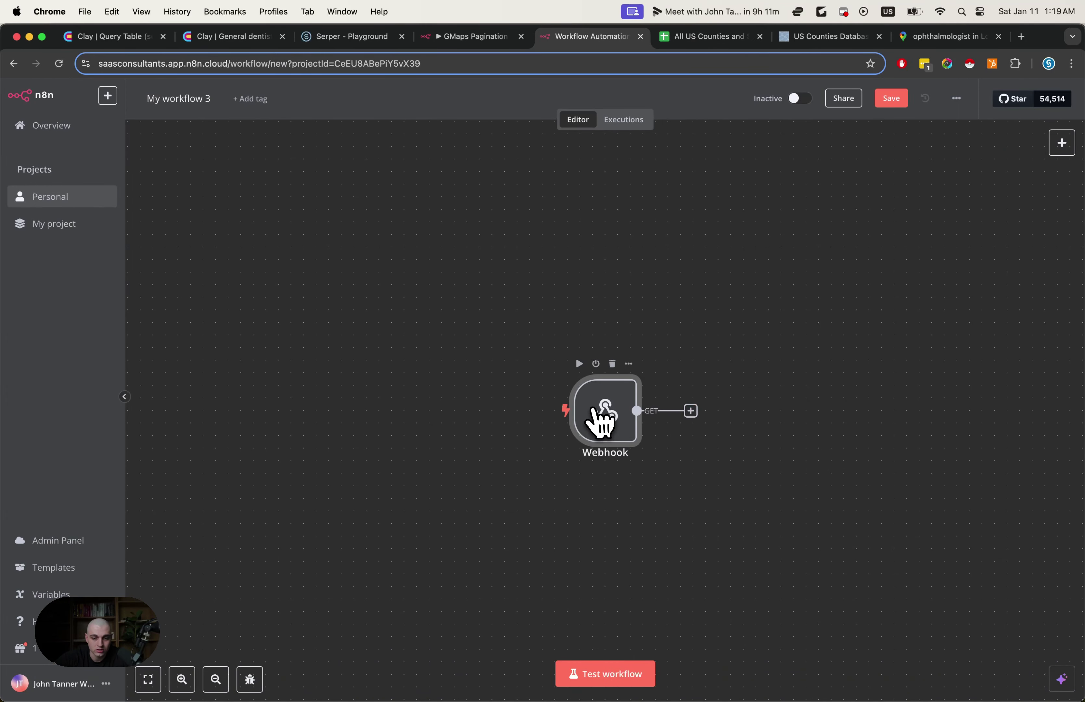
left_click(469, 37)
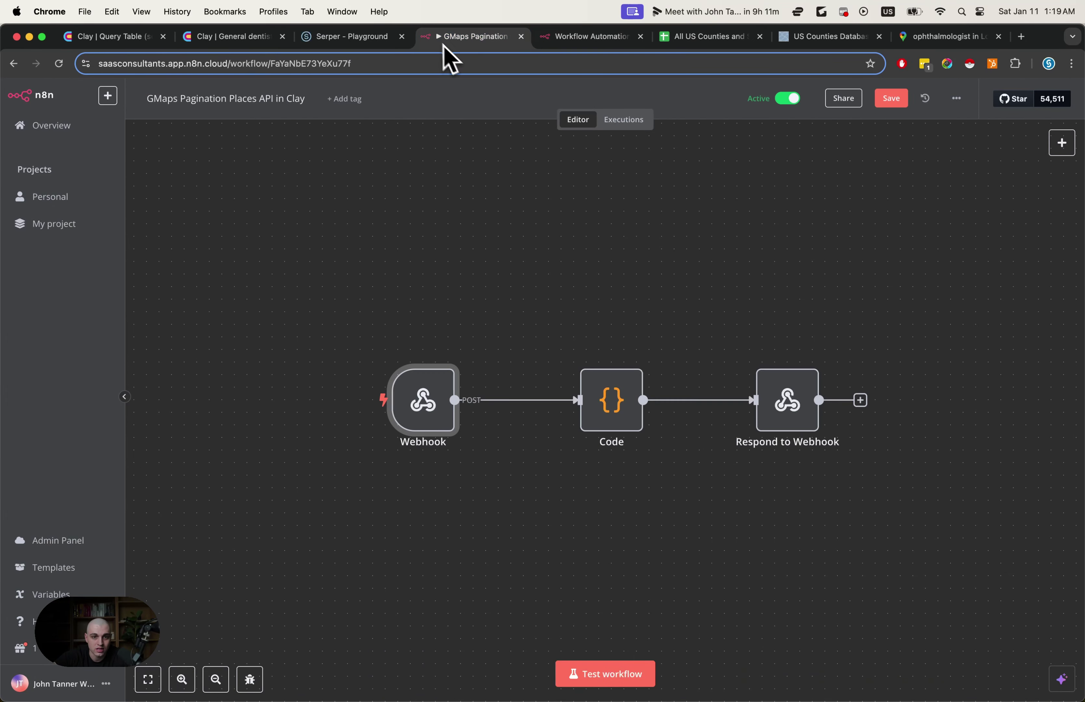
left_click(570, 38)
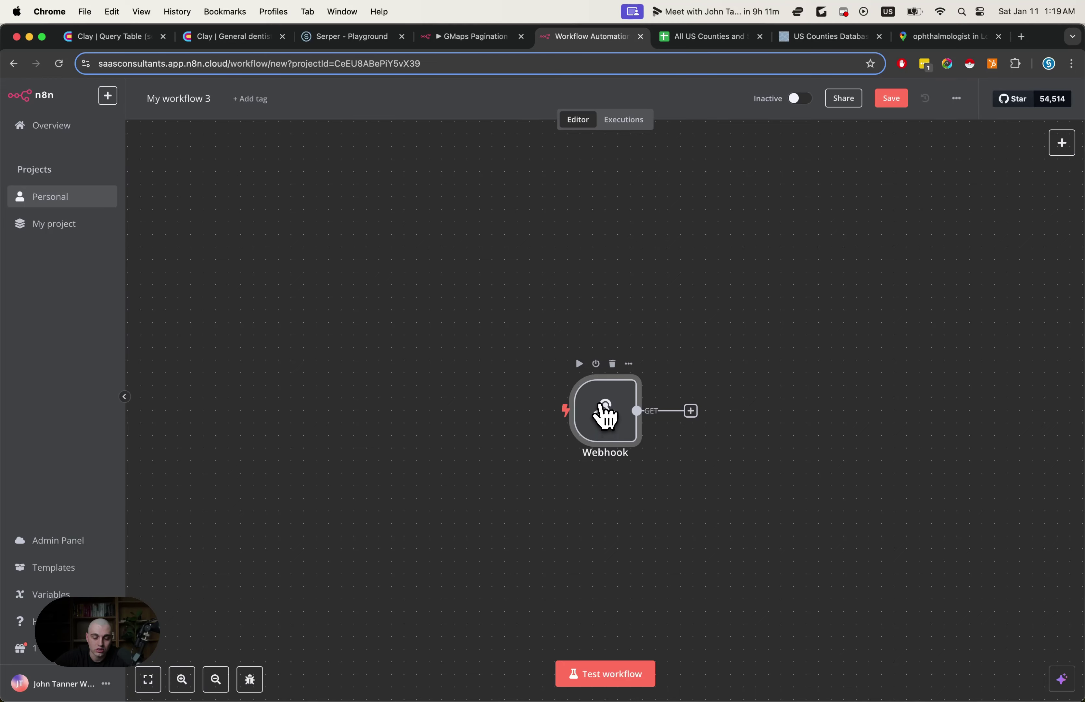
Step: Set the new Webhook node's HTTP Method to POST
double_click(606, 415)
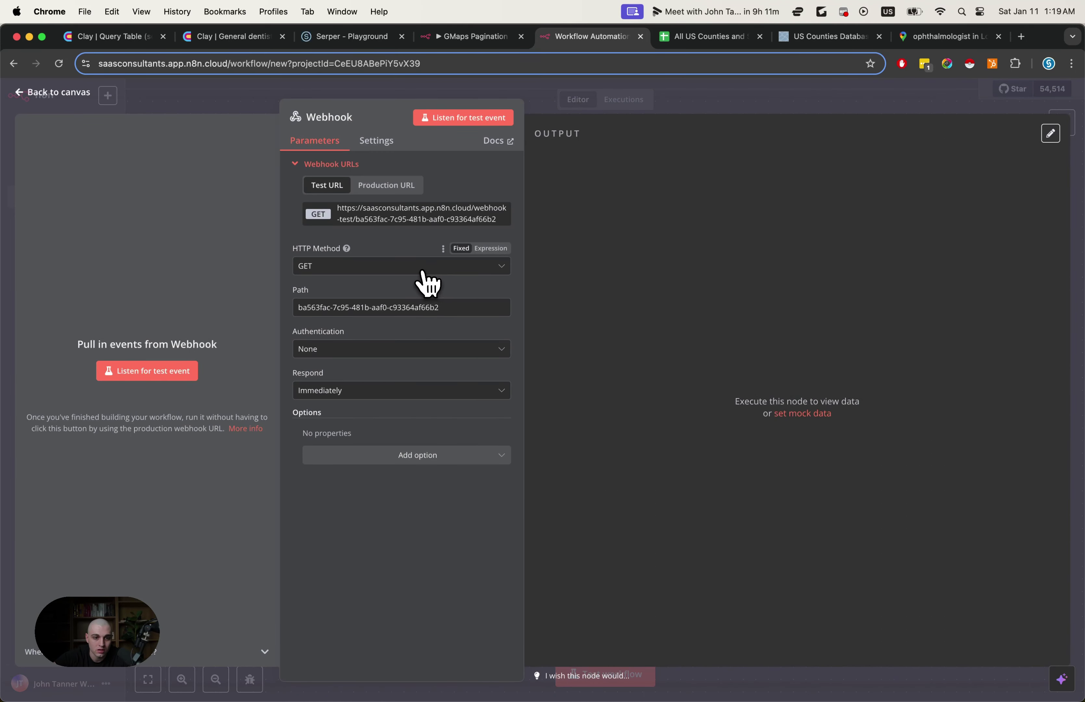
left_click(424, 272)
left_click(397, 387)
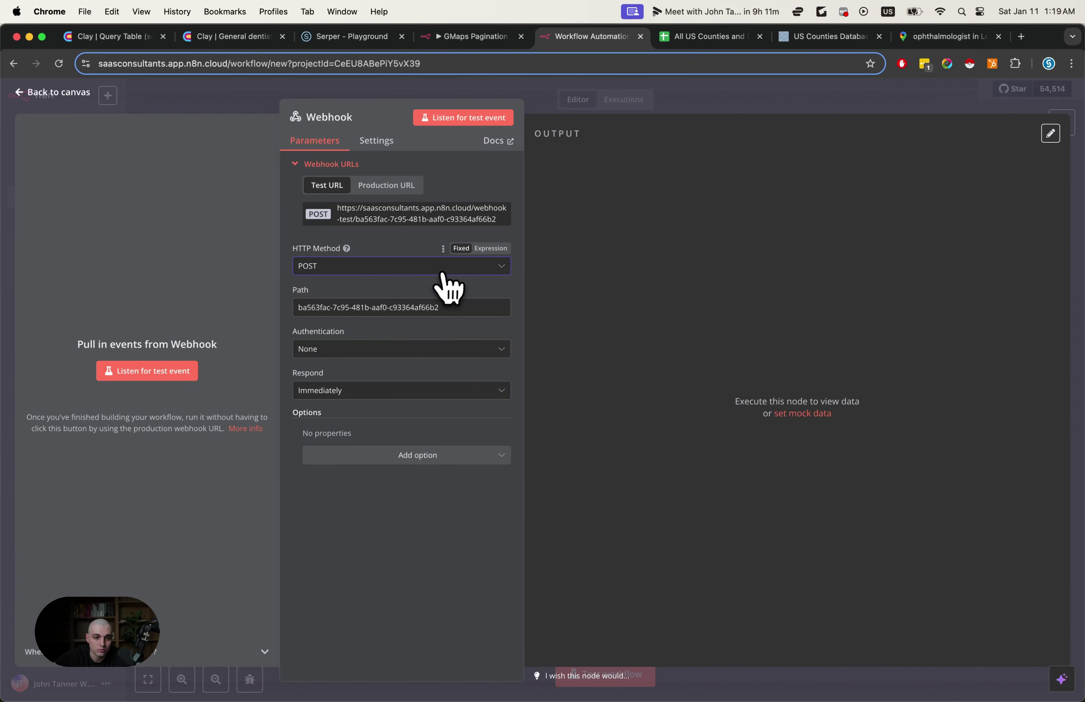
Step: Using the GMaps Pagination Webhook node as reference, set the new Webhook's Respond option to Using 'Respond to Webhook' Node
left_click(490, 38)
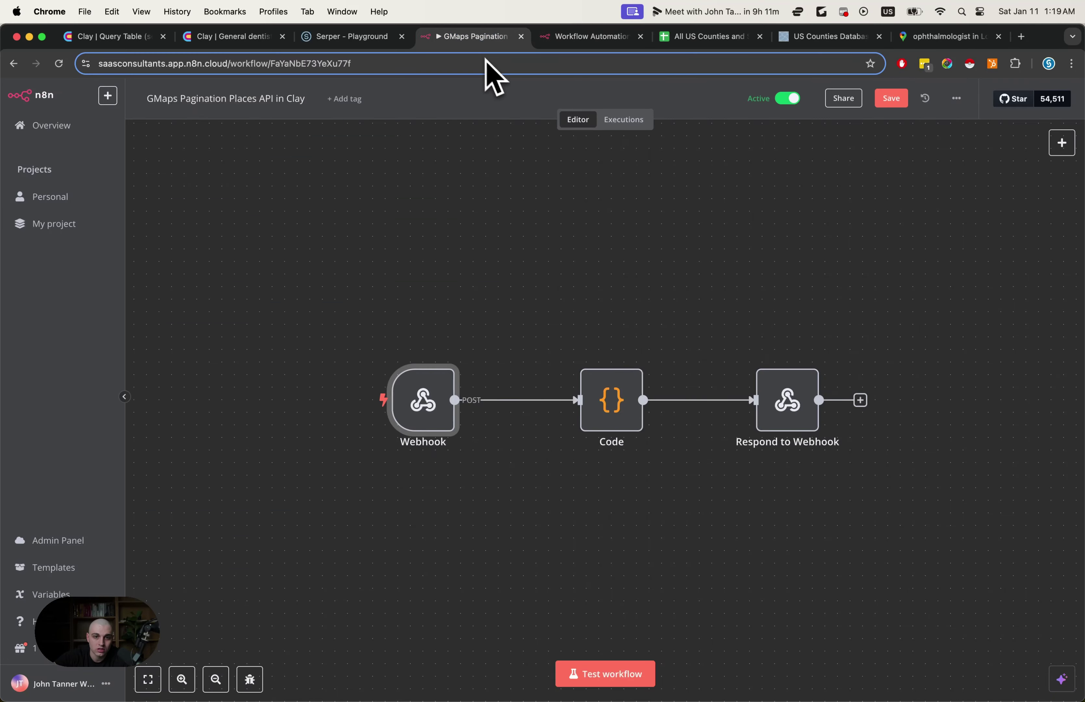
double_click(447, 371)
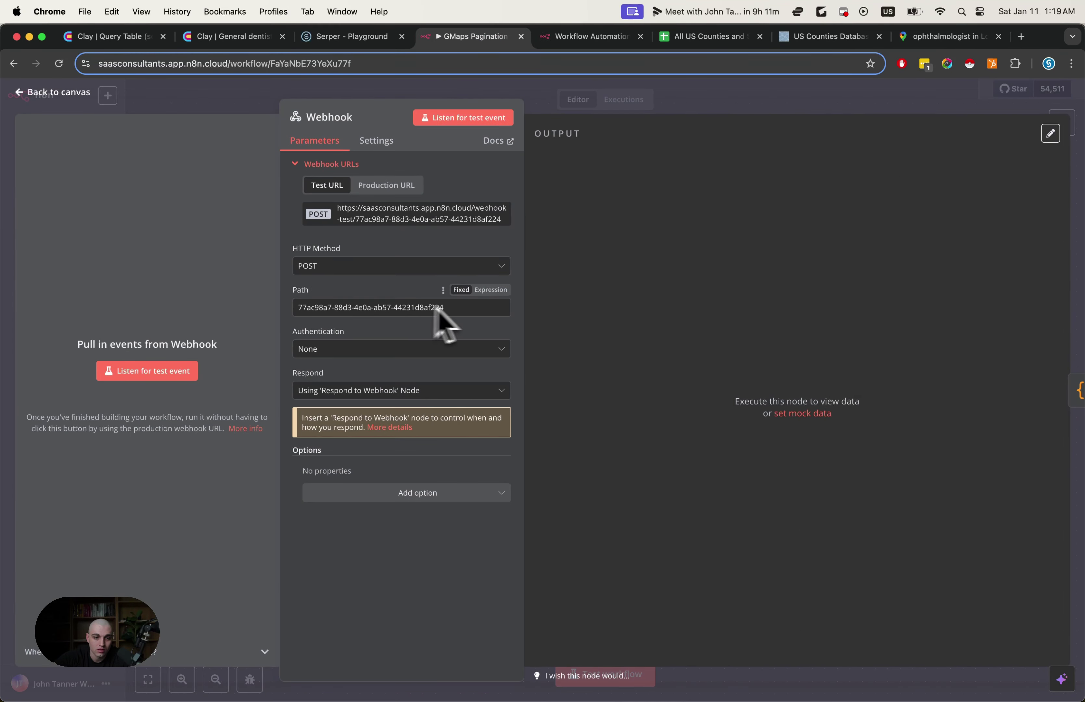
left_click(557, 39)
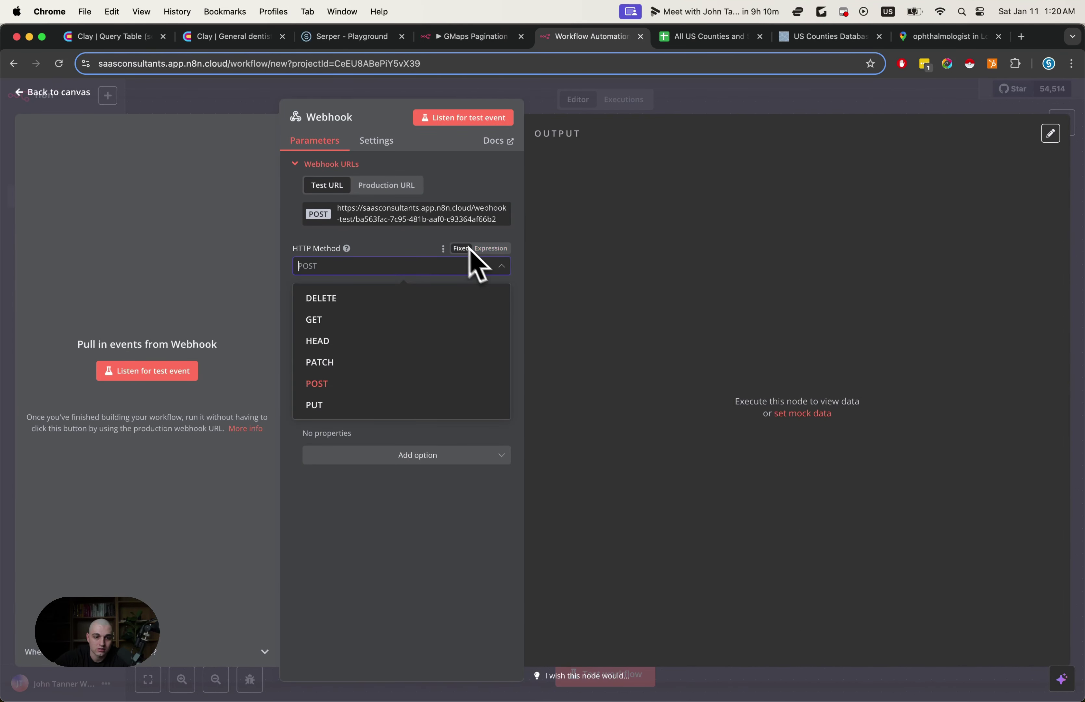
left_click(477, 266)
left_click(482, 39)
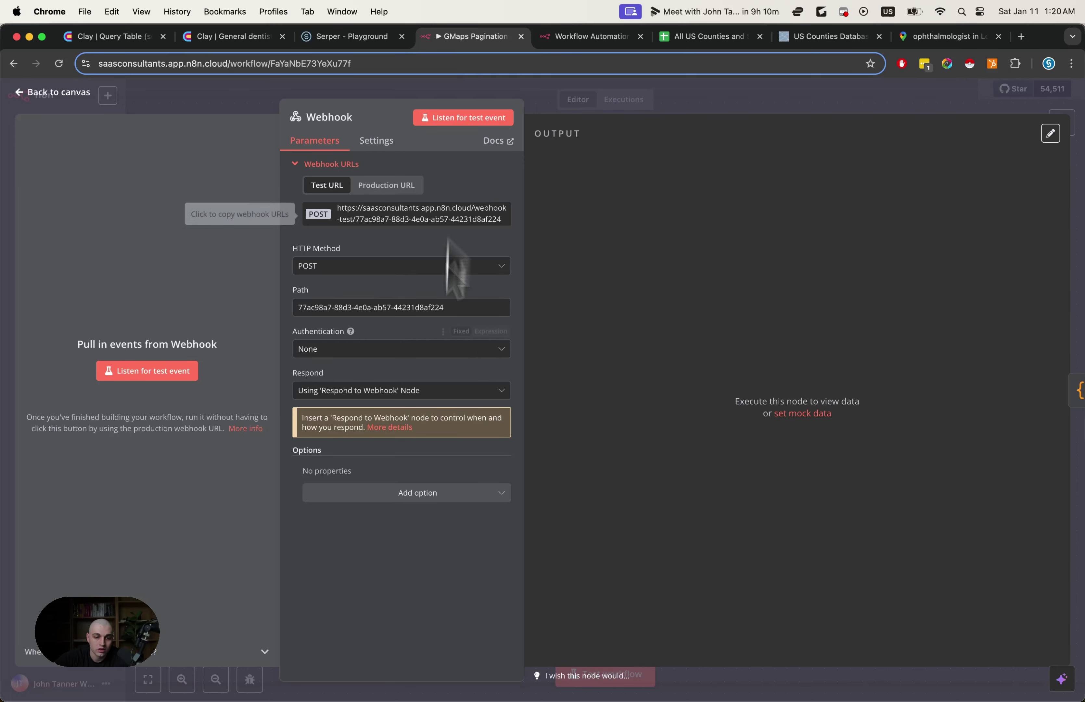
left_click(581, 38)
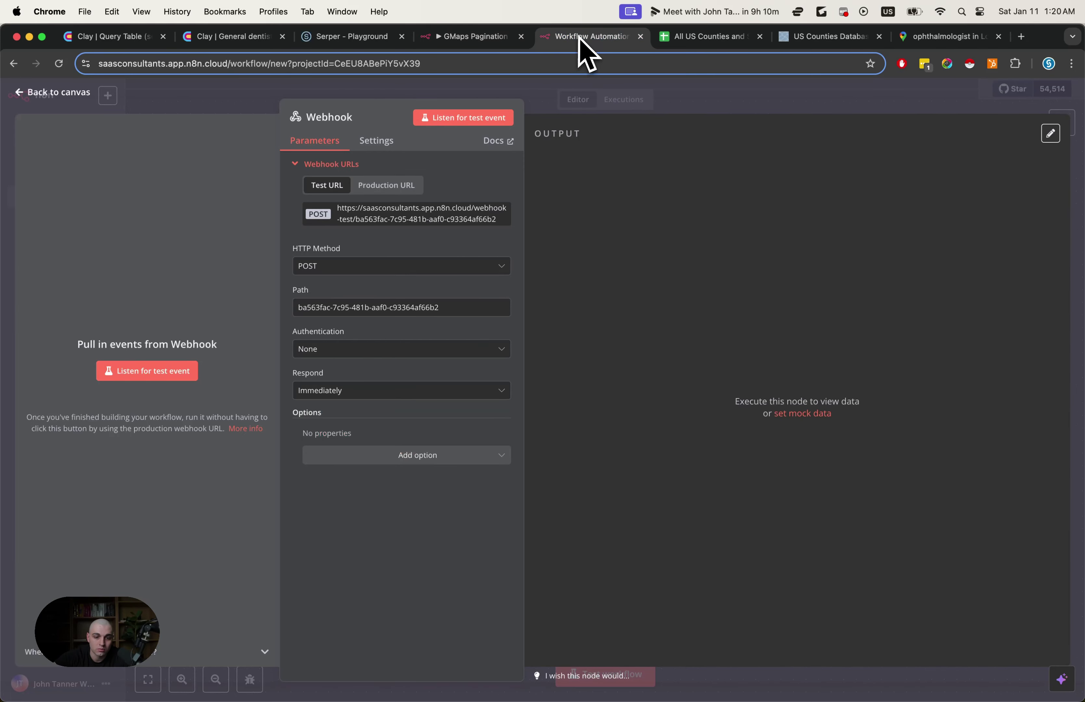
left_click(452, 392)
left_click(444, 485)
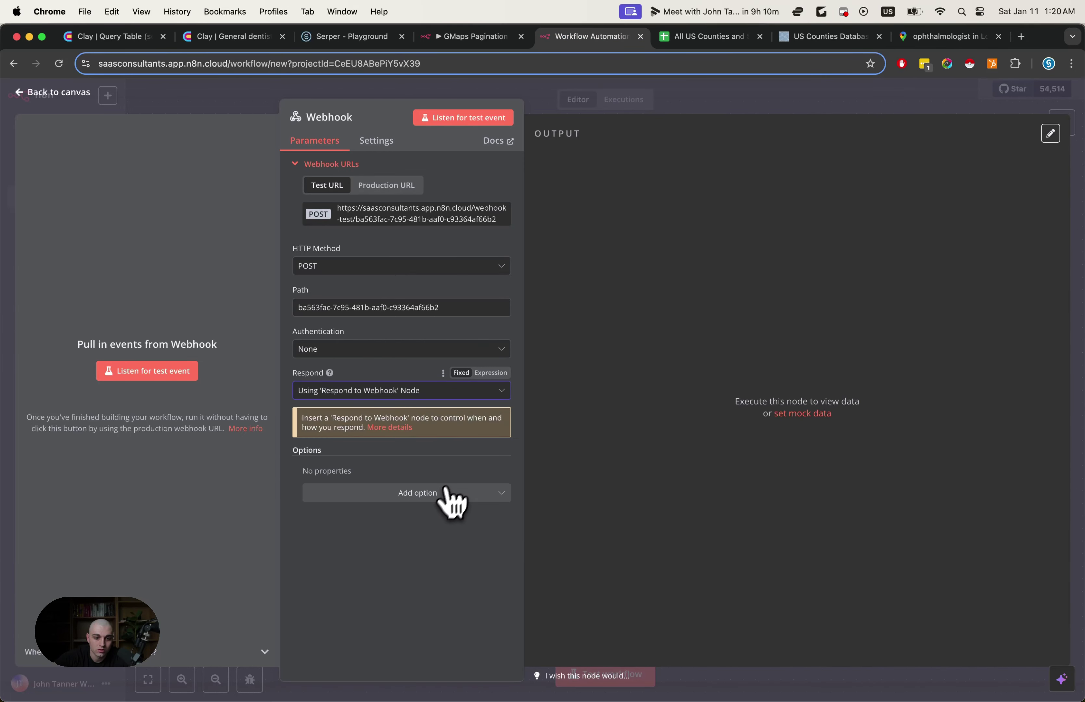
Step: Display the Webhook's production URL, check the node's settings, and return to the canvas
left_click(408, 191)
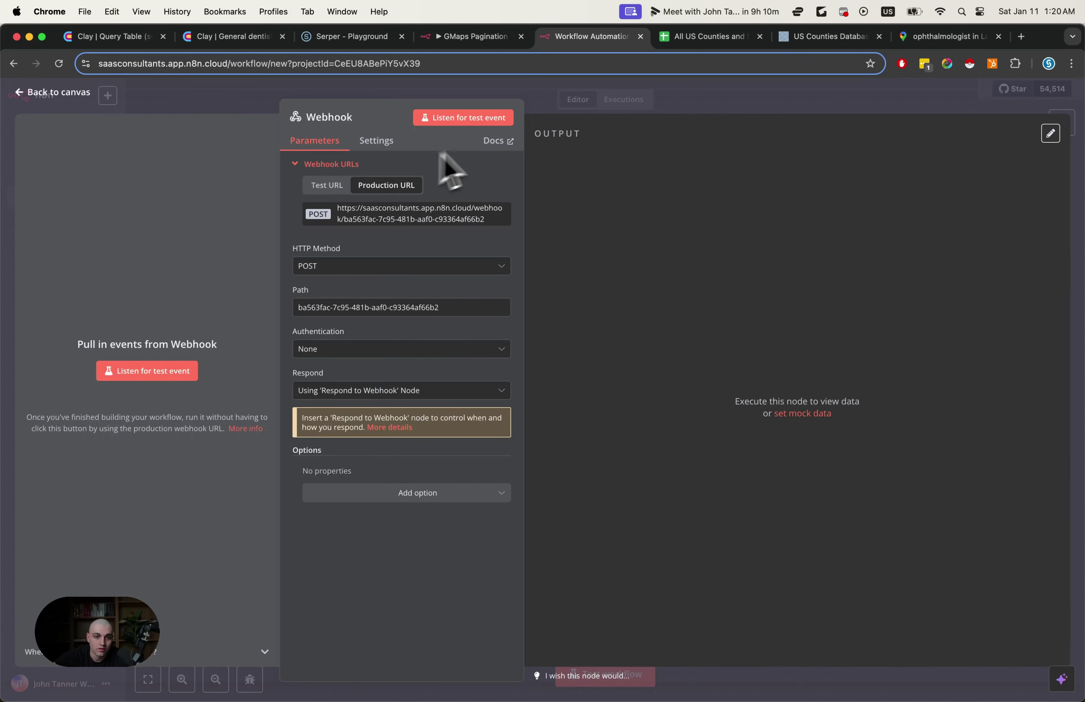
left_click(377, 142)
left_click(314, 142)
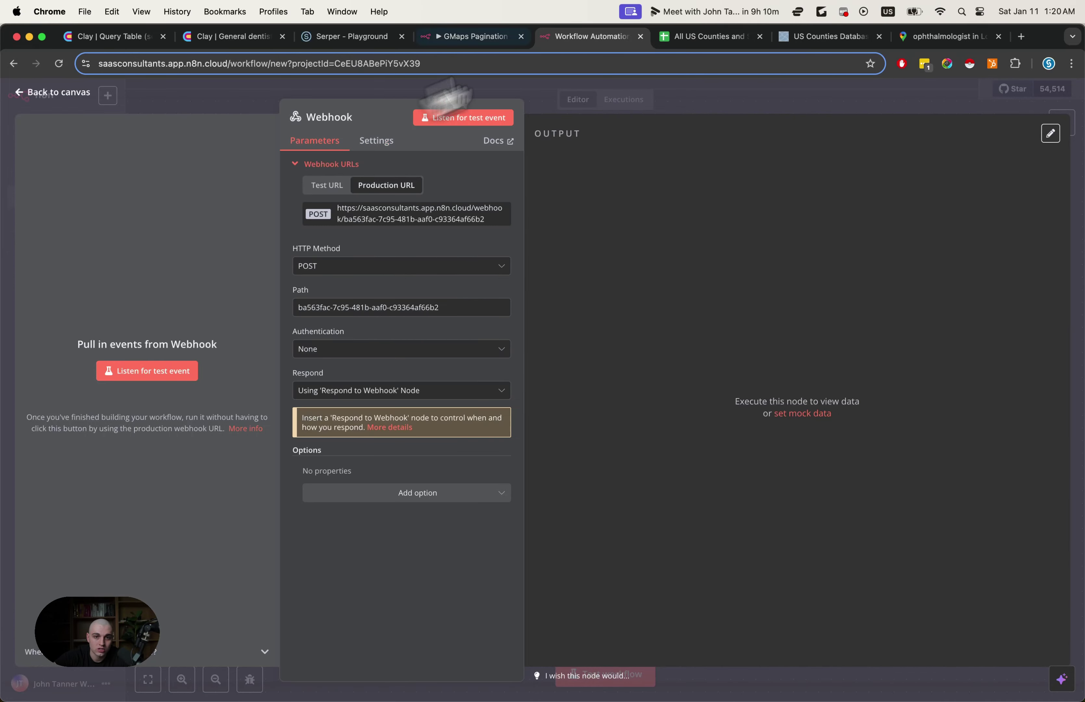
key("Escape")
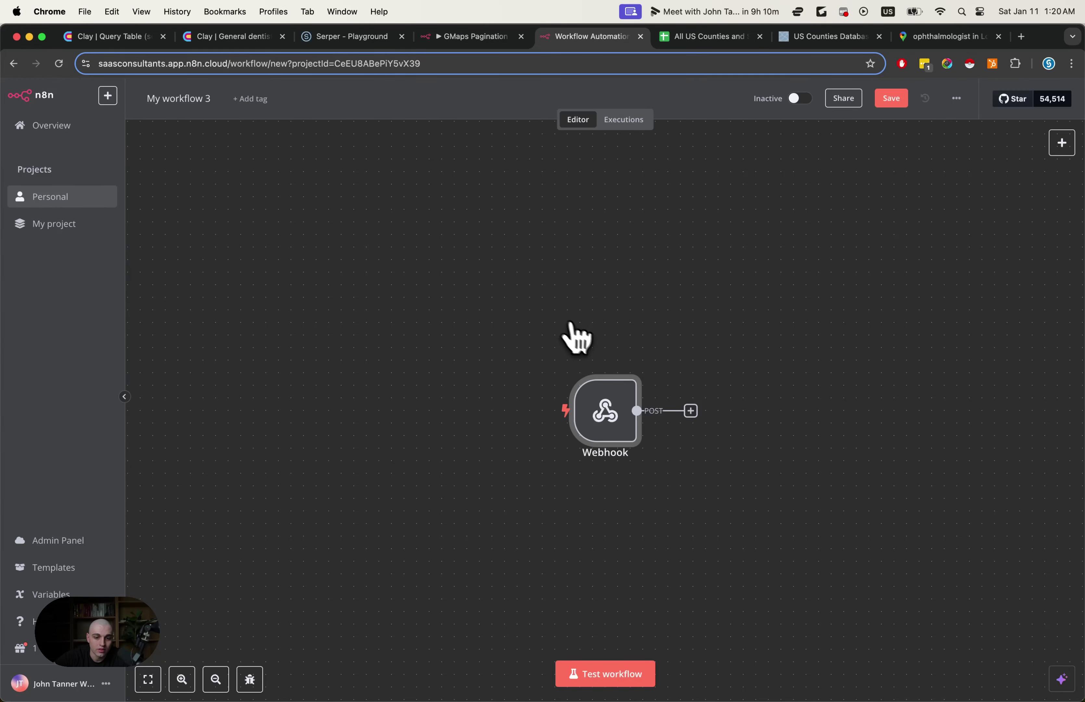
Step: Add a Code node after the Webhook node
left_click(692, 411)
type("code")
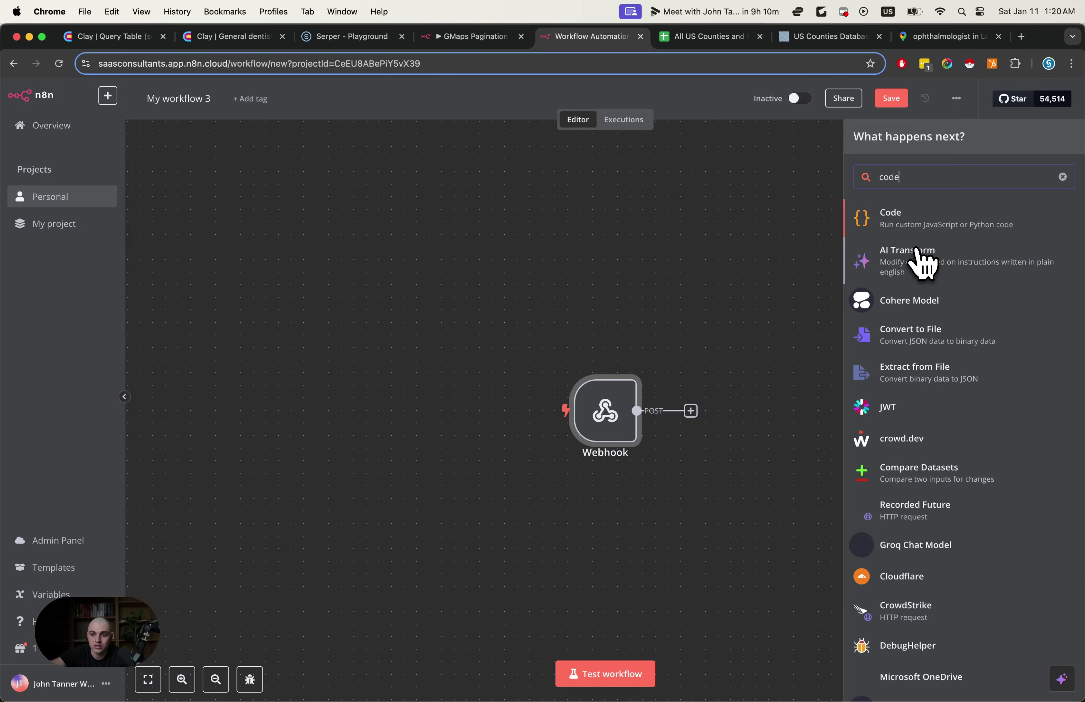
left_click(940, 219)
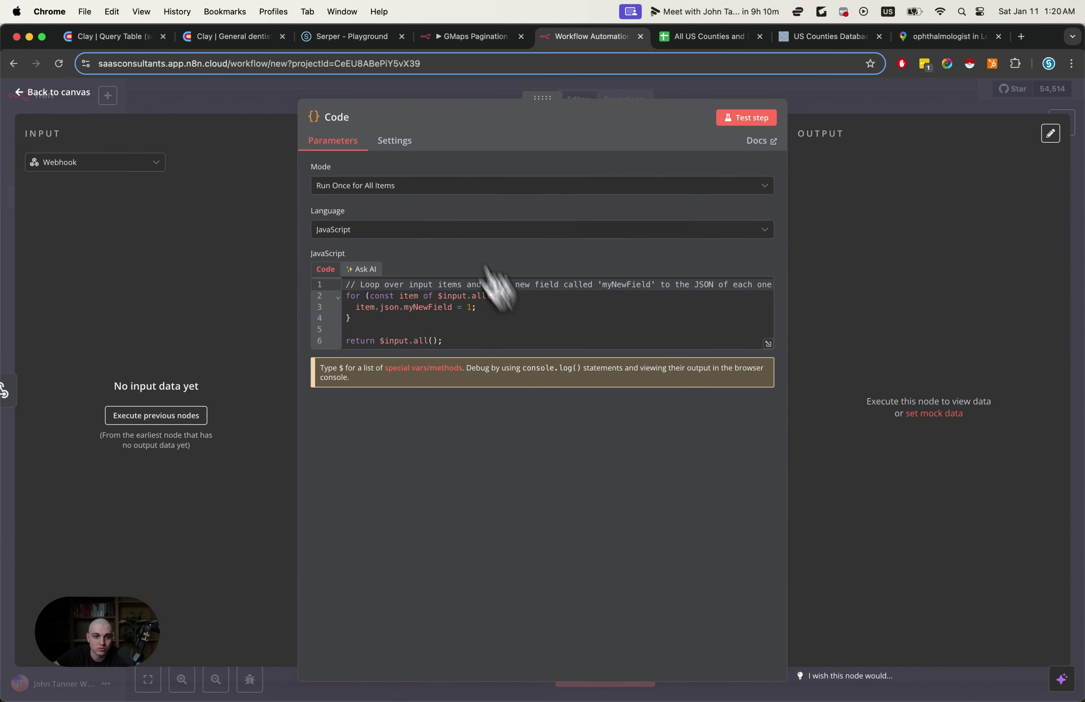
Step: Copy the entire JavaScript from the Code node in the GMaps Pagination Places API in Clay workflow
left_click(444, 39)
left_click(353, 37)
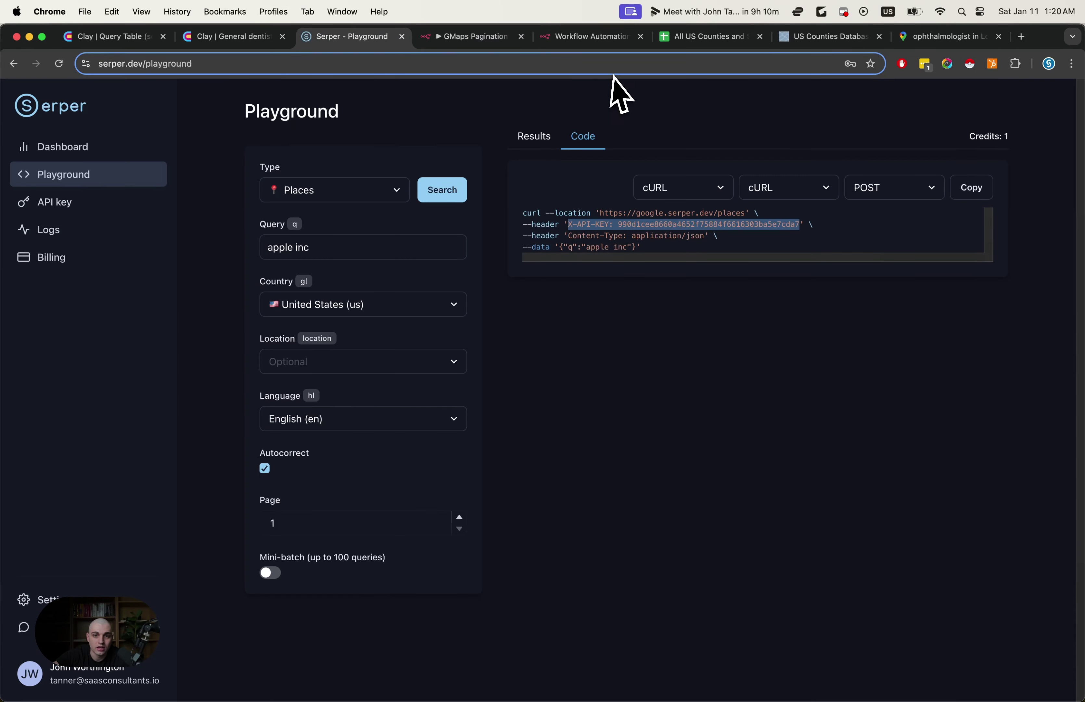
left_click(477, 38)
key("Escape")
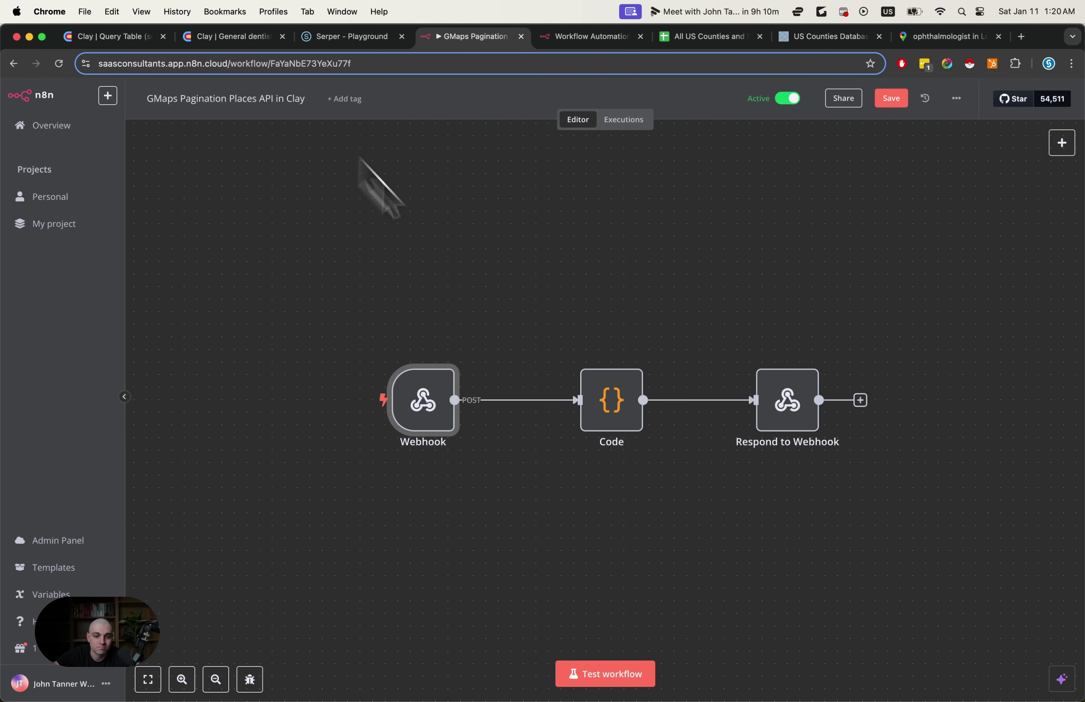
double_click(614, 410)
left_click(611, 408)
key("super+a")
key("super+c")
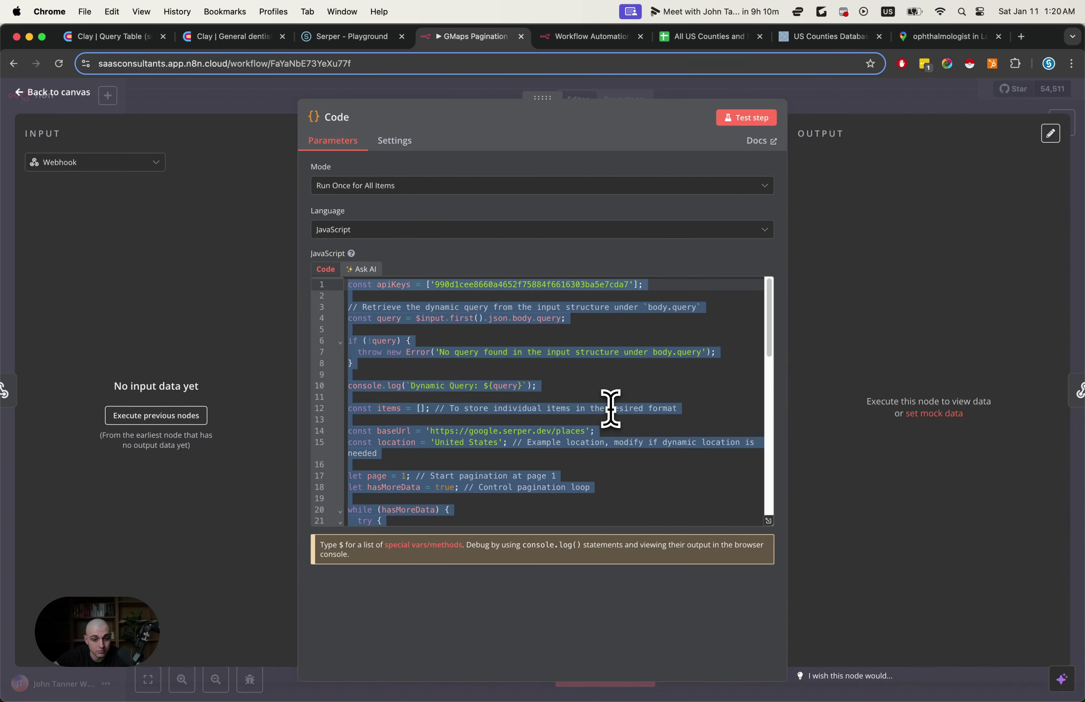
Step: Replace the default JavaScript in the new workflow's Code node with the copied pagination script, including its API key
left_click(581, 41)
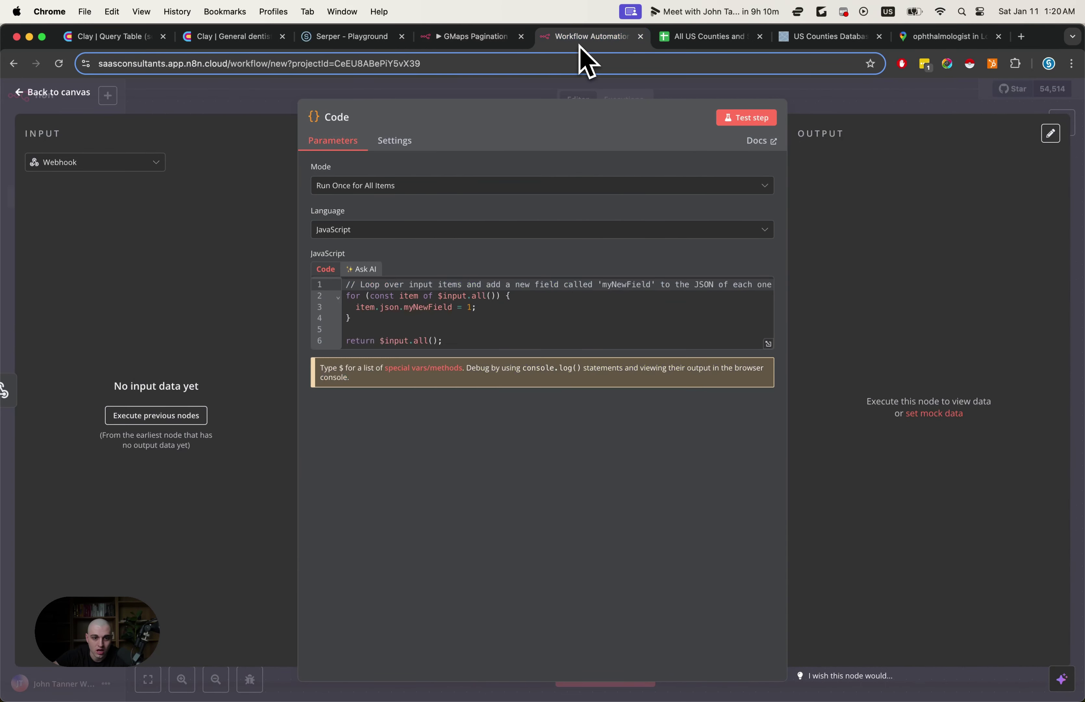
left_click(543, 301)
key("super+a")
key("super+v")
scroll(514, 303, "up", 15)
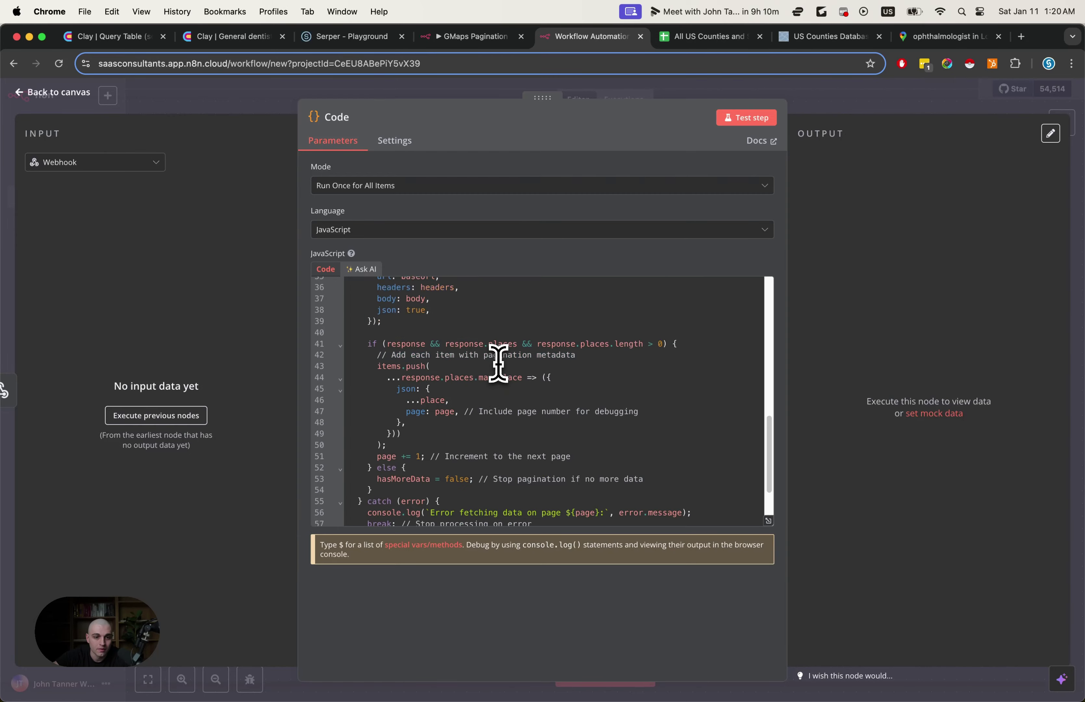
Step: Compare the Code node's script and settings between the GMaps Pagination workflow and the new workflow
left_click(437, 38)
key("super+a")
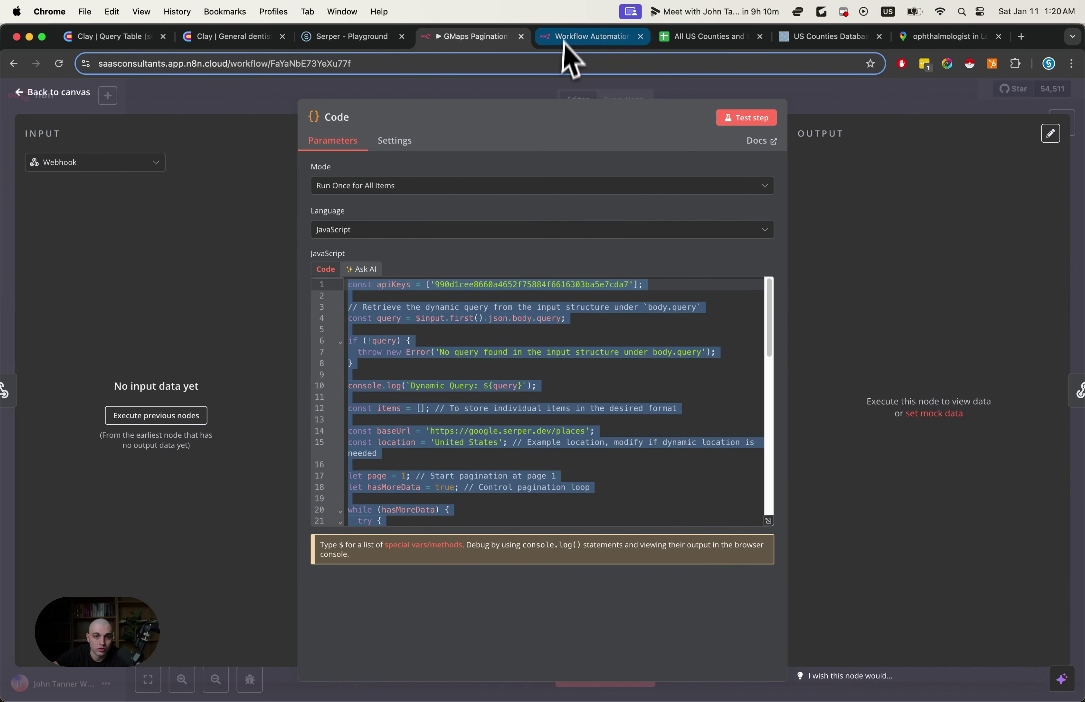
left_click(586, 35)
left_click(474, 38)
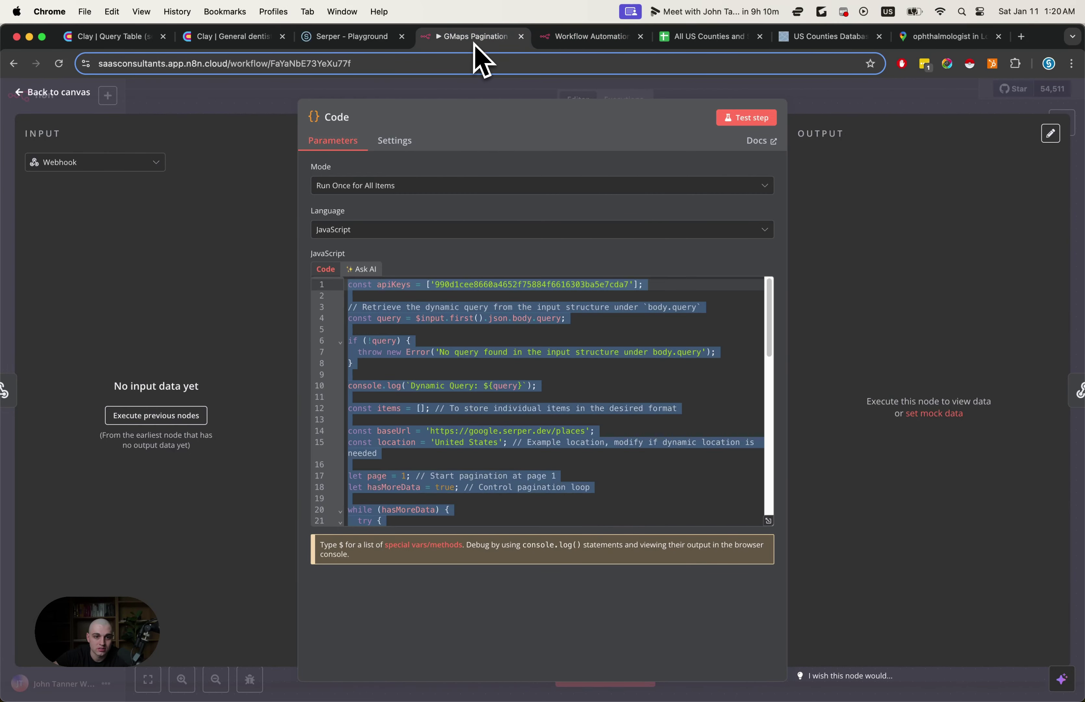
left_click(395, 141)
left_click(565, 37)
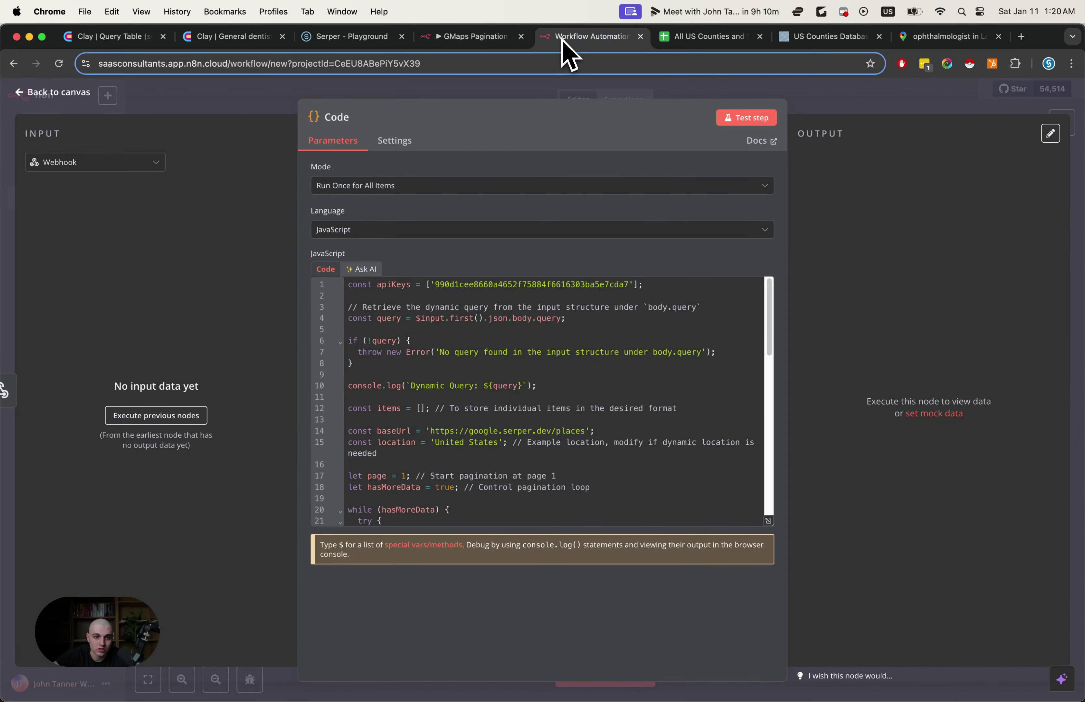
left_click(394, 142)
left_click(337, 142)
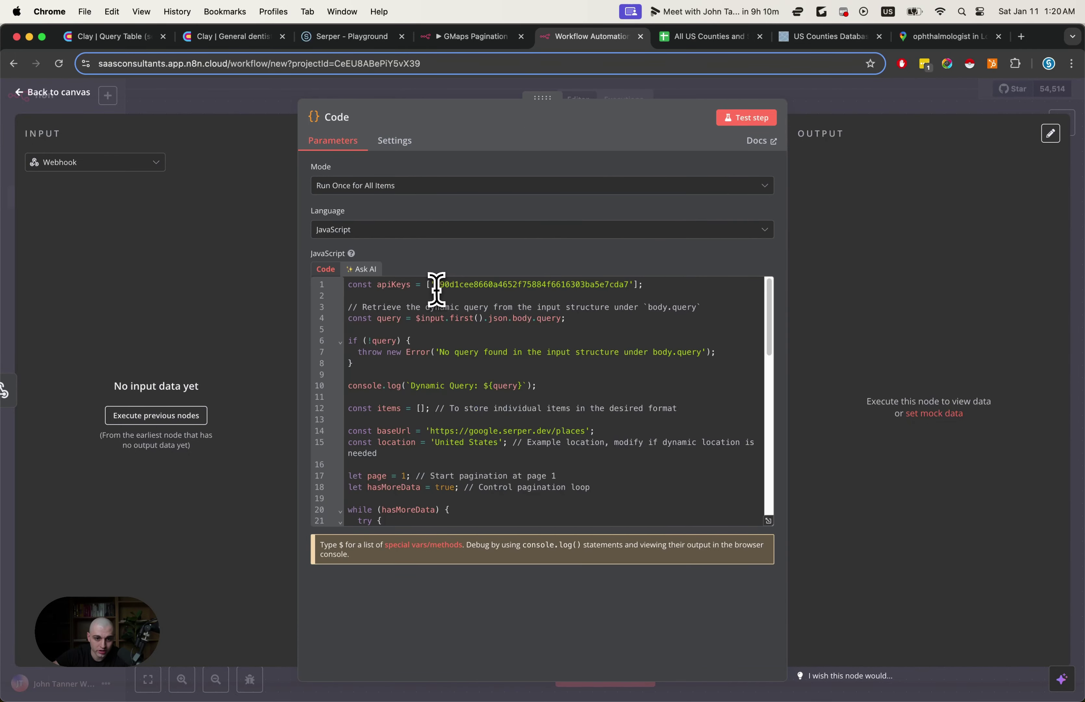
Step: Compare the script's apiKeys value with the X-API-KEY header in the Serper Playground request code, and review the rest of the script
left_click_drag(437, 290, 484, 290)
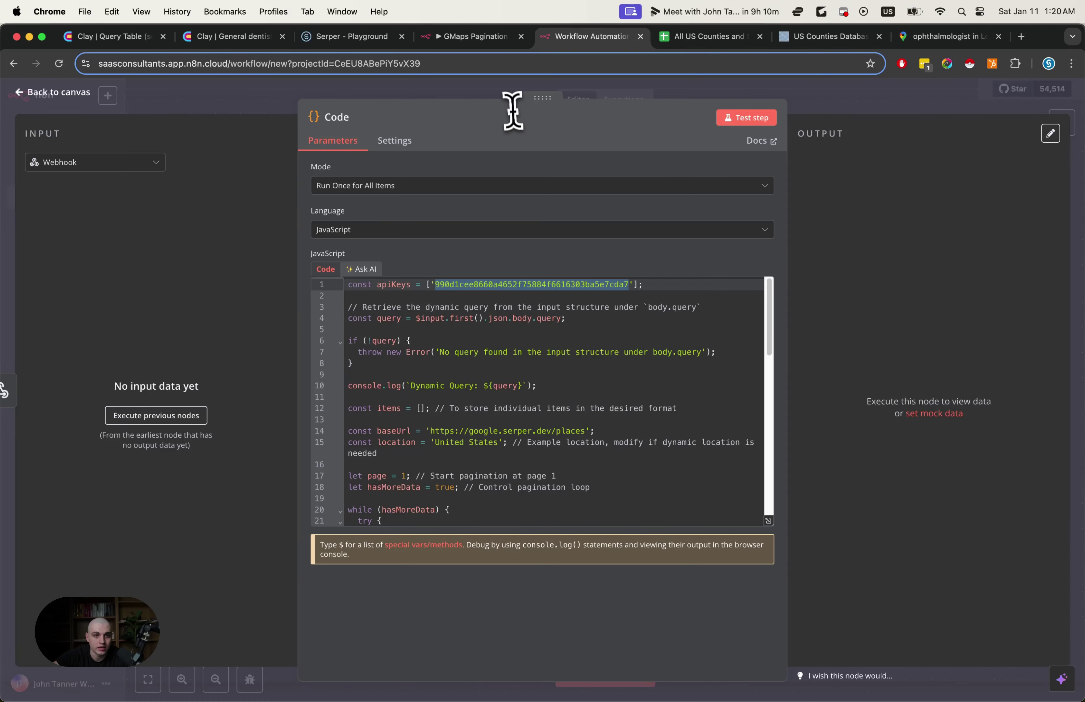
left_click(372, 42)
left_click(649, 232)
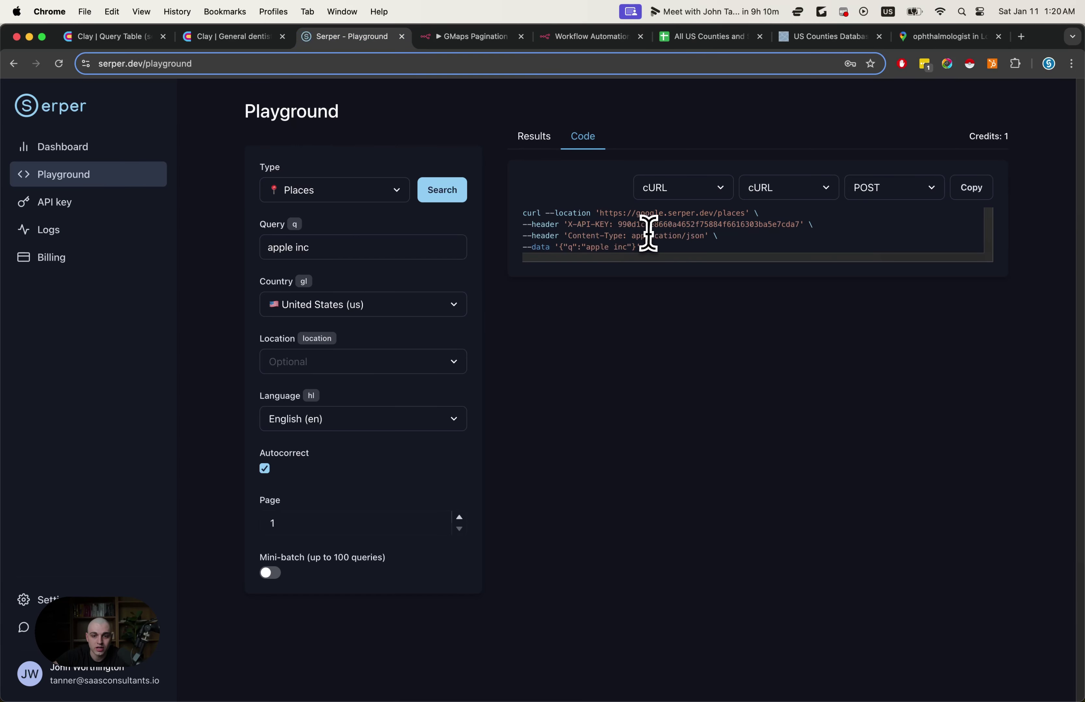
left_click_drag(619, 226, 798, 228)
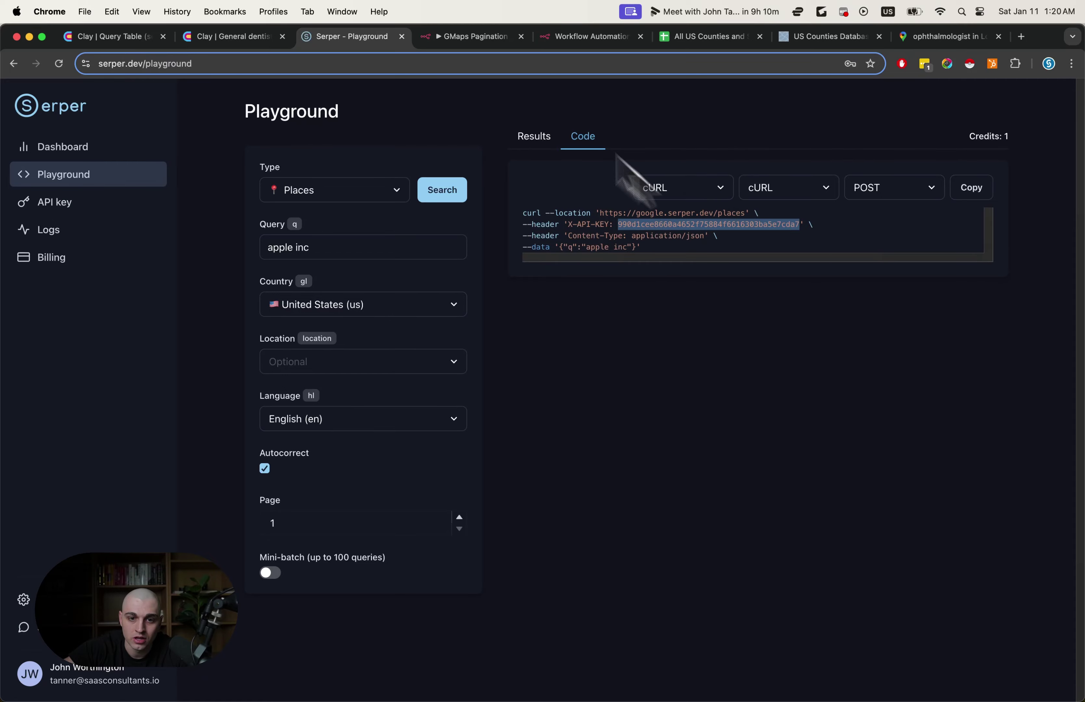
left_click(588, 36)
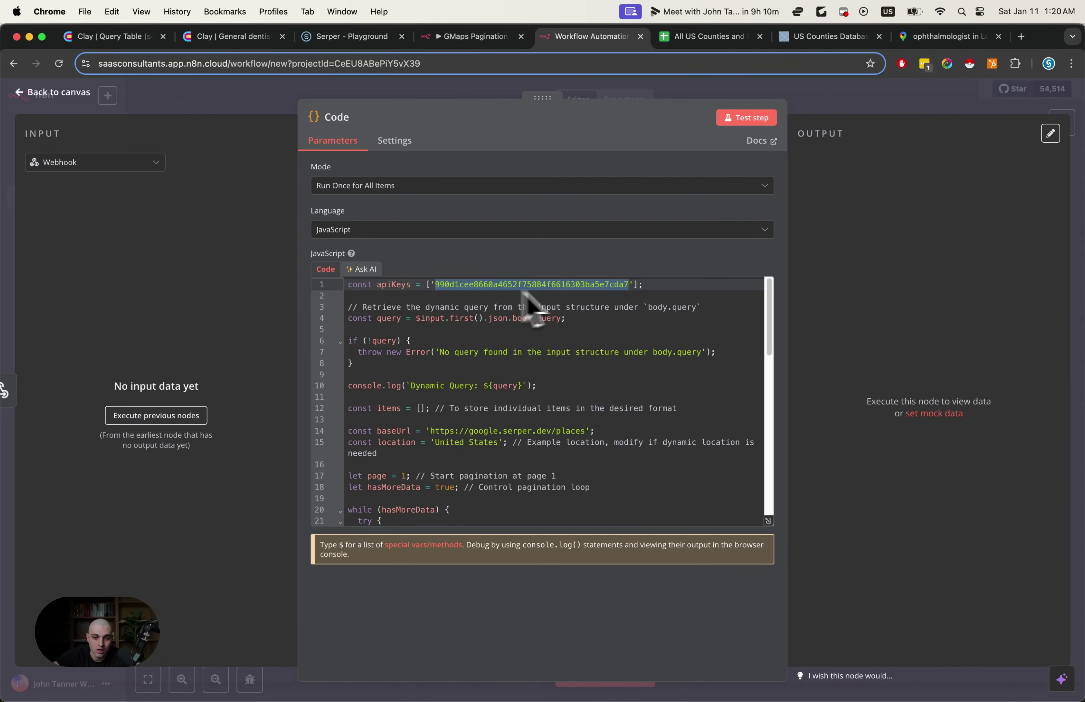
scroll(560, 405, "down", 15)
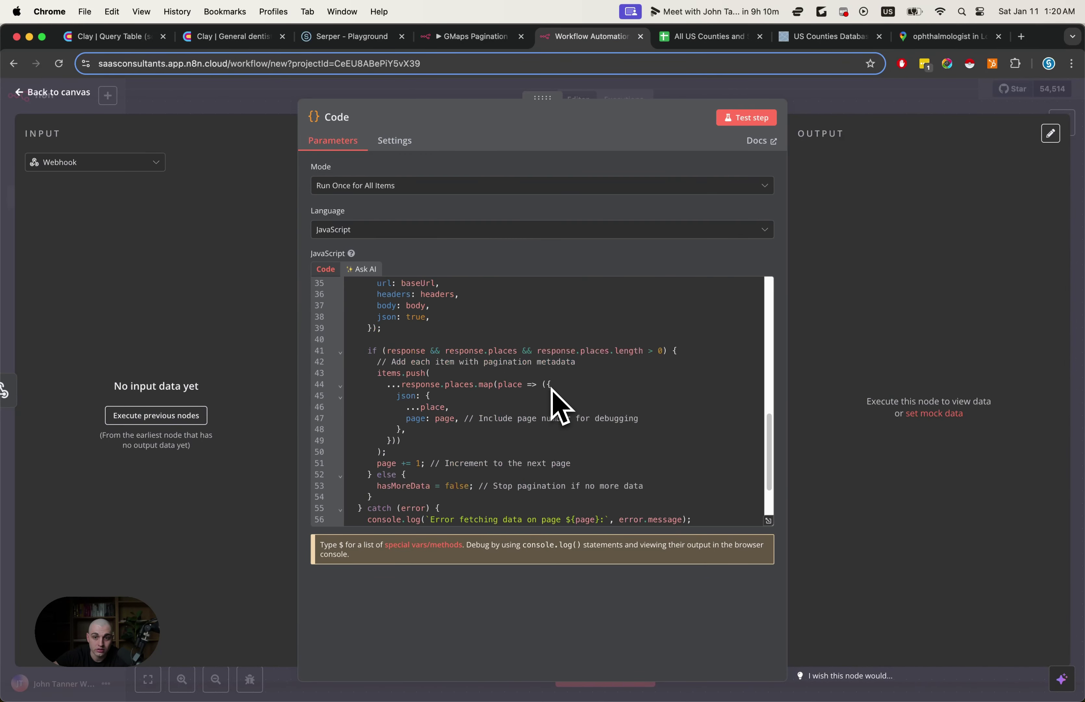
Step: Add a Respond to Webhook node after the Code node in the new workflow, matching the GMaps Pagination workflow's structure
key("Escape")
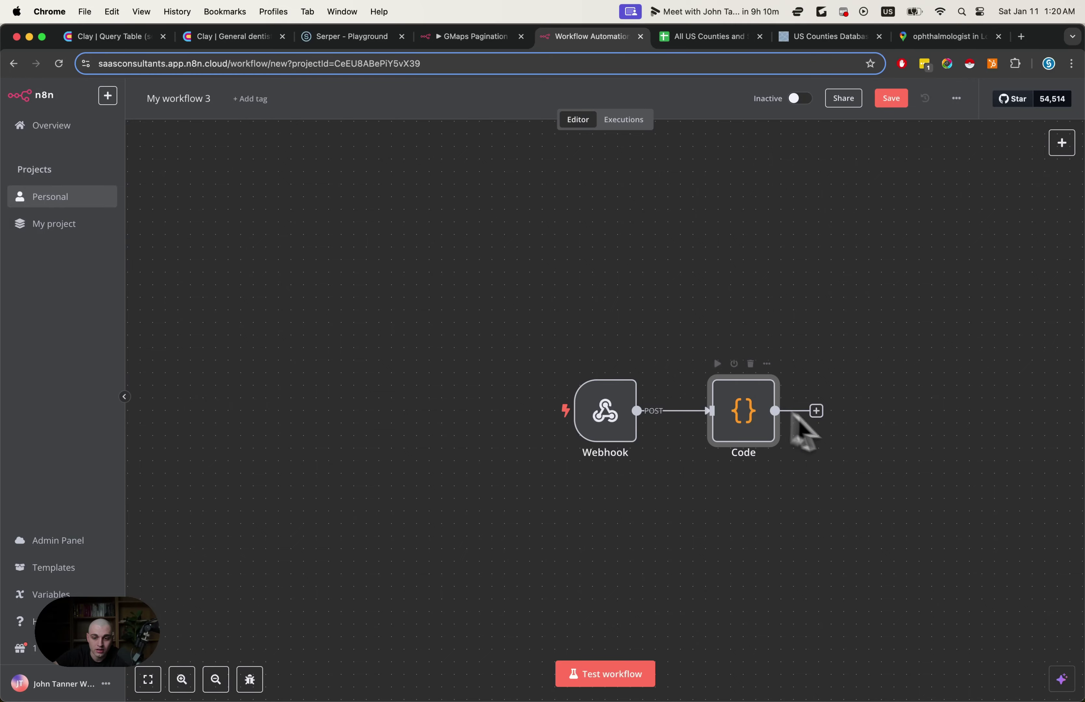
left_click(816, 411)
left_click(474, 37)
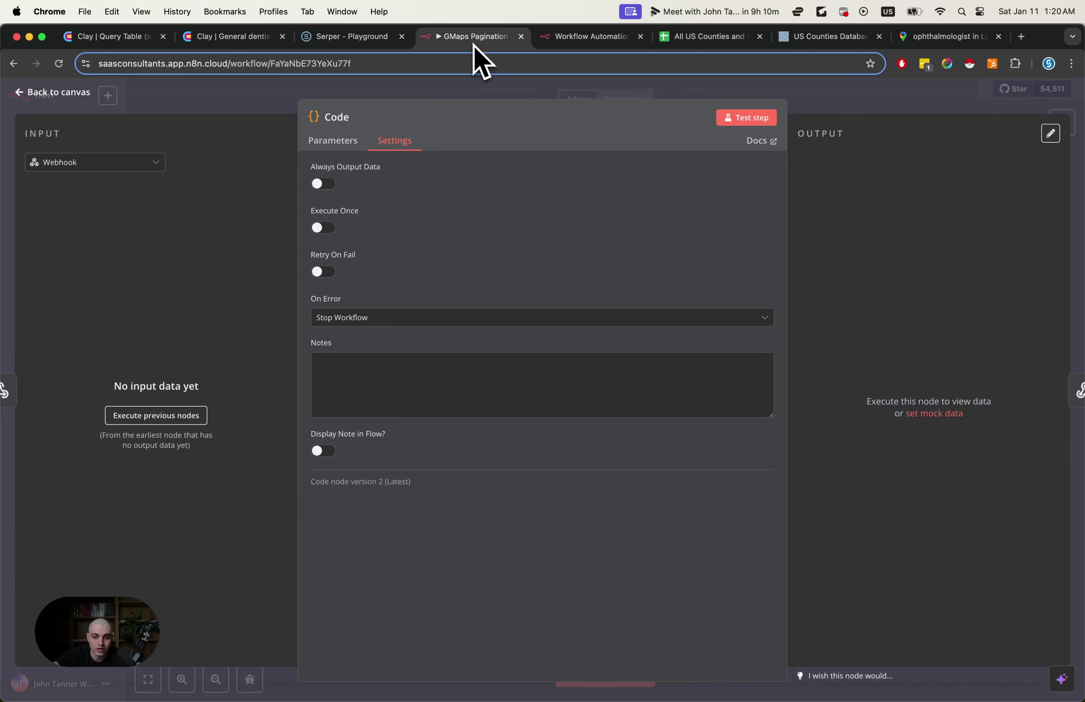
key("Escape")
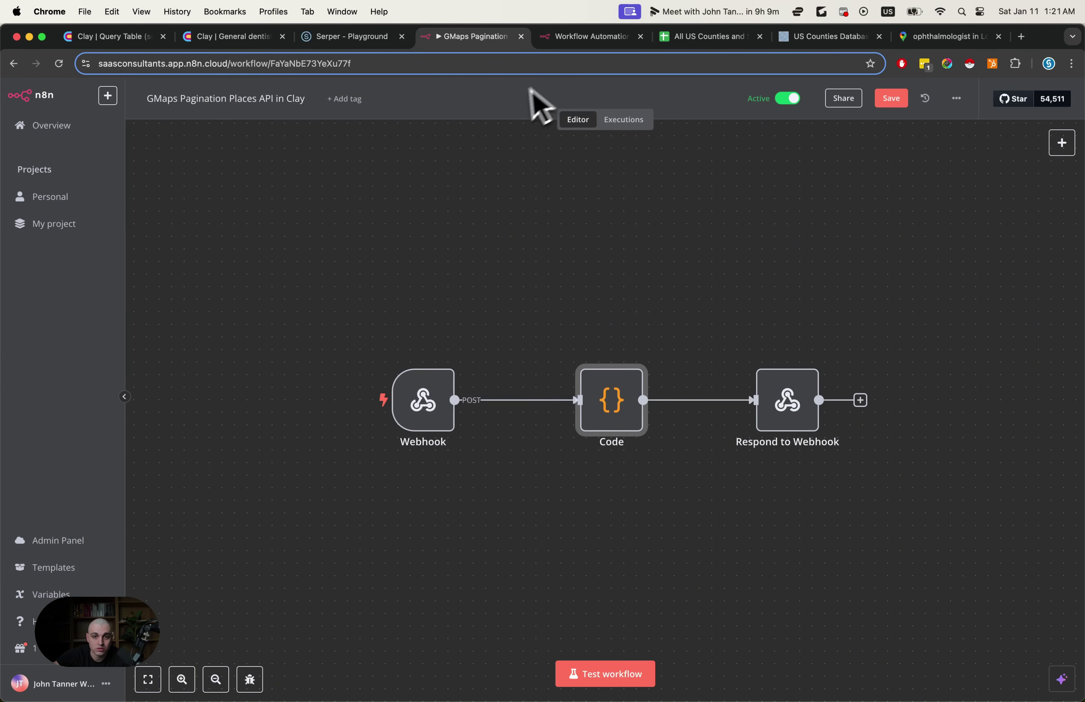
left_click(588, 37)
type("respond")
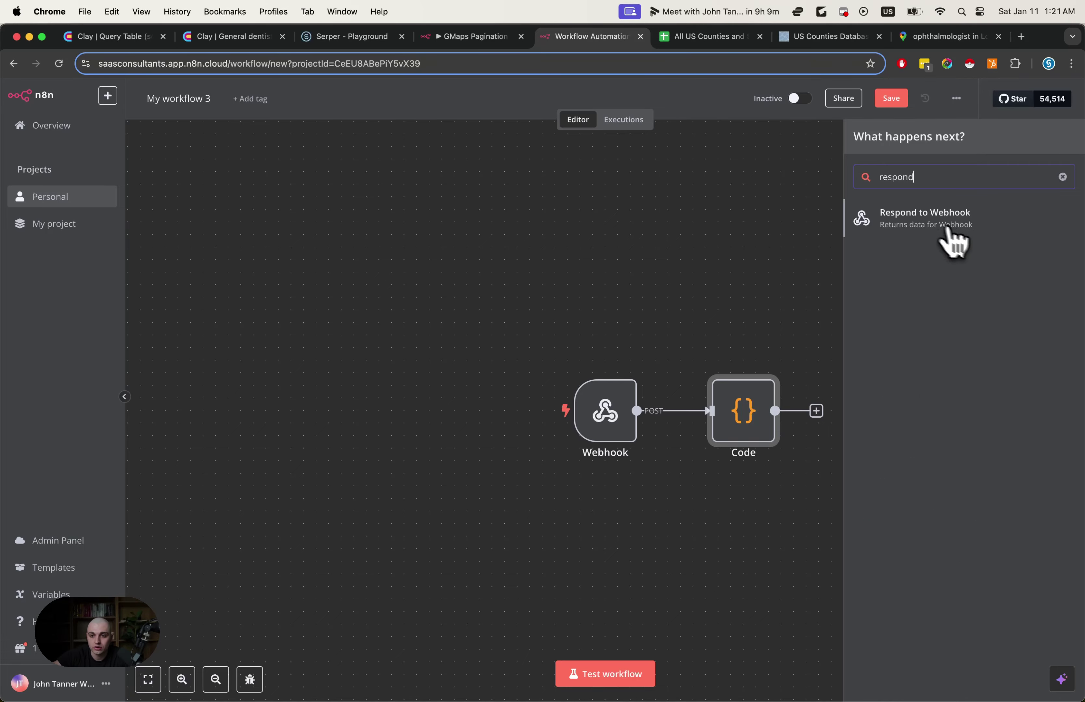
left_click(950, 232)
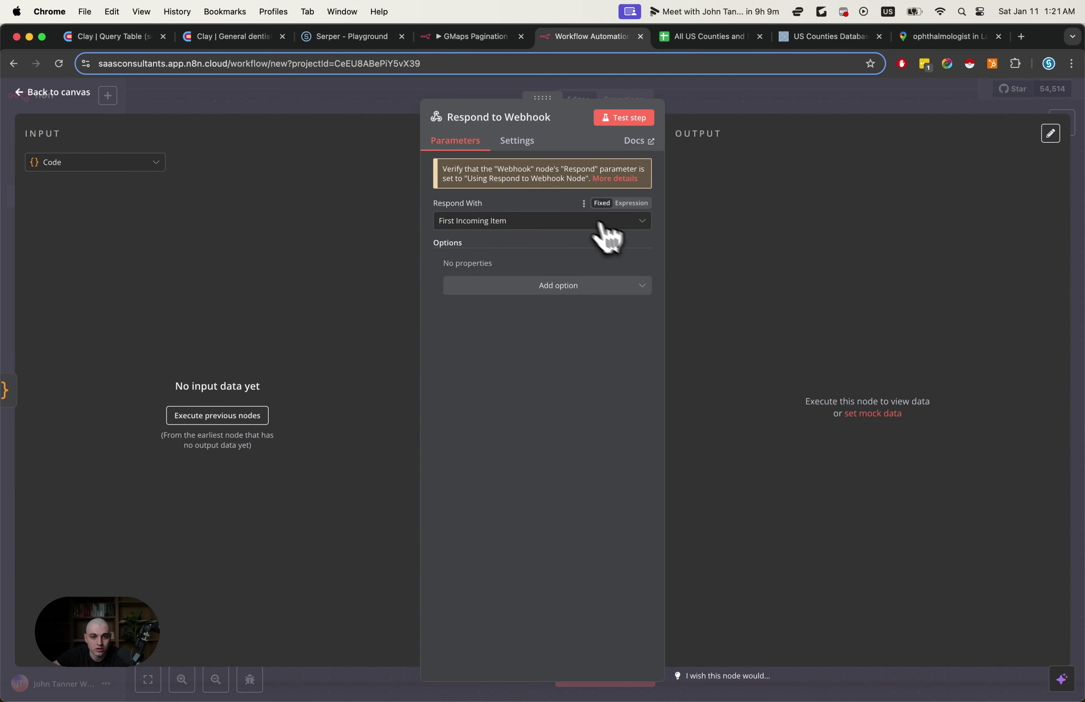
Step: Check the GMaps Pagination workflow's Respond to Webhook node and set the new node's Respond With option to All Incoming Items
left_click(473, 37)
double_click(801, 417)
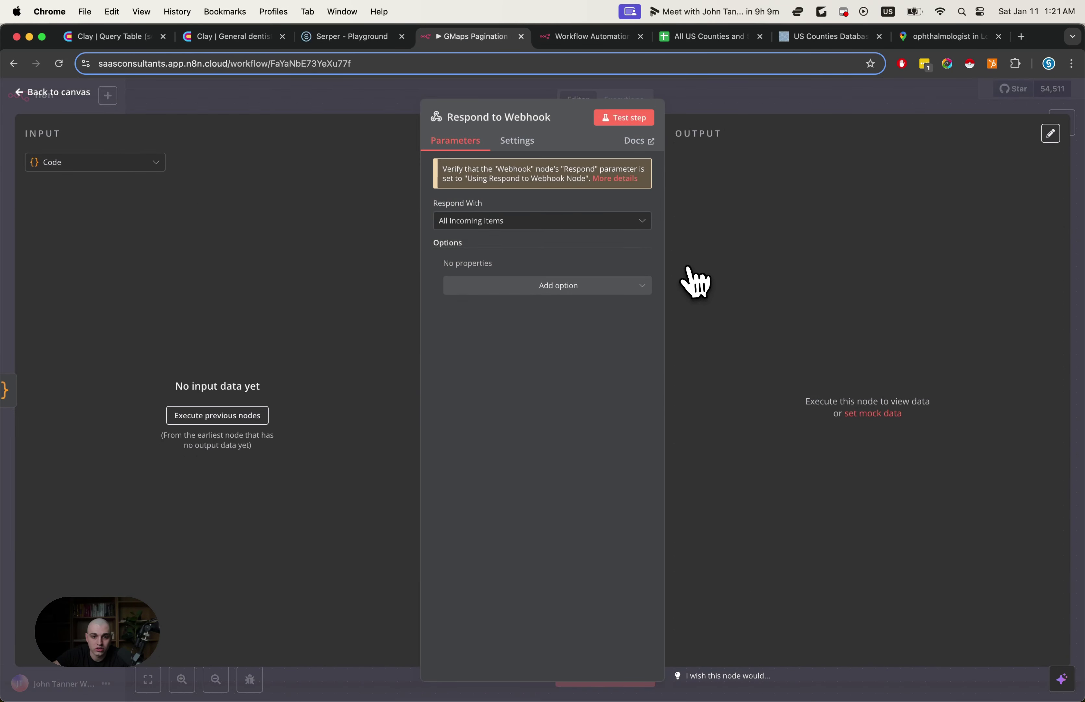
left_click(519, 141)
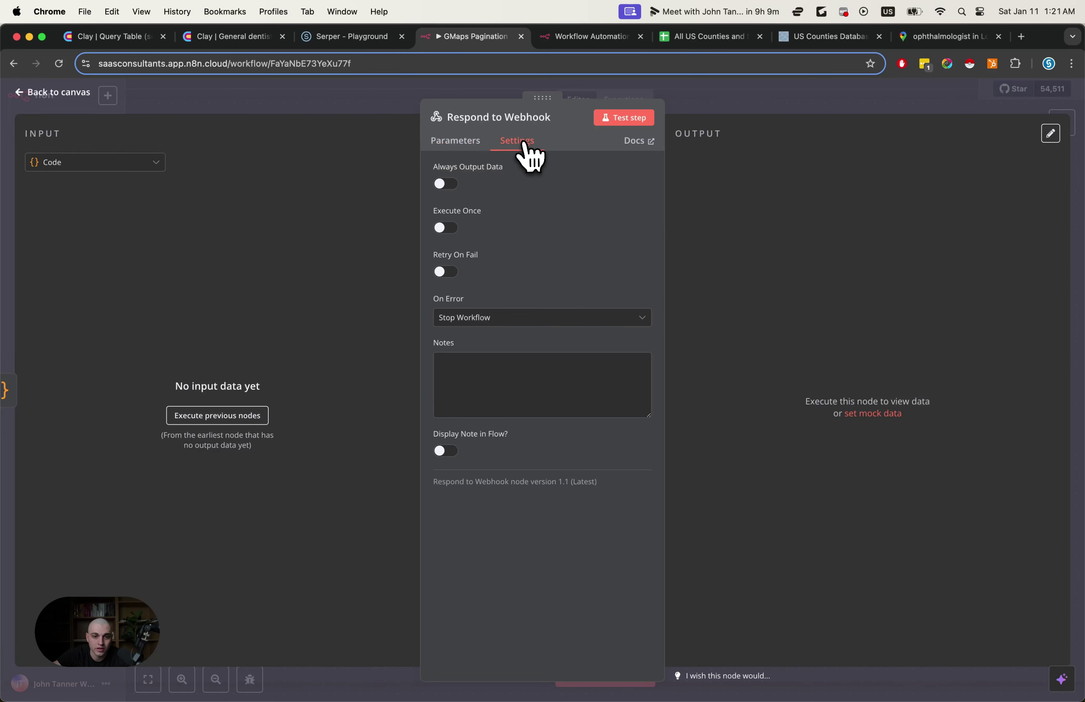
left_click(456, 142)
left_click(545, 43)
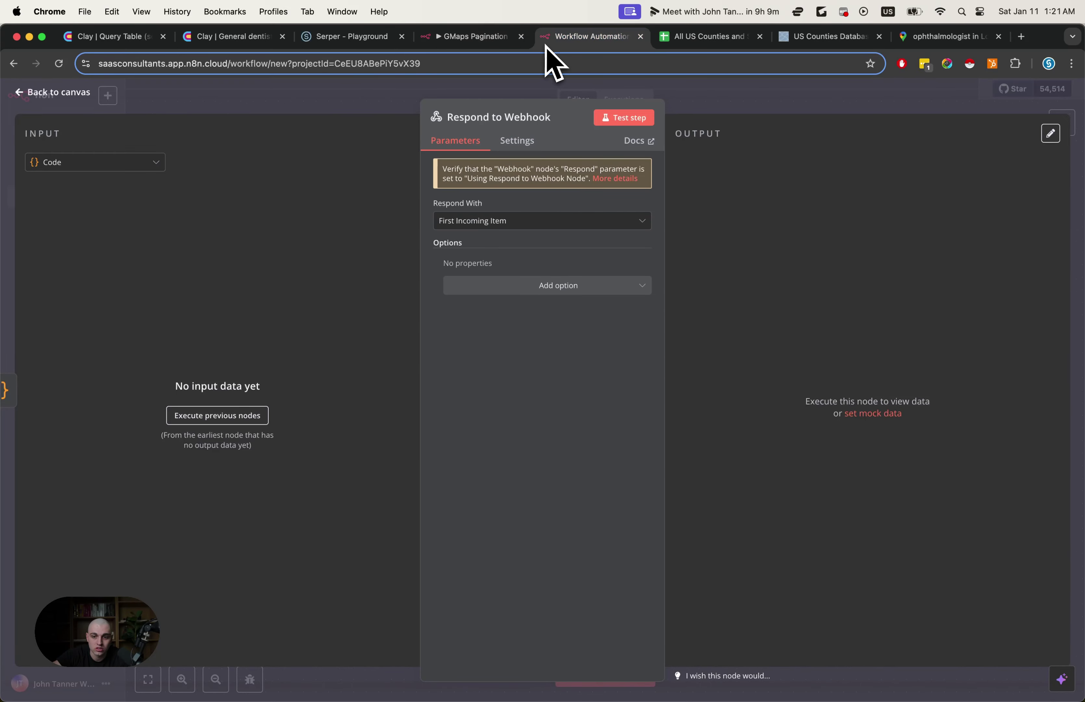
left_click(502, 221)
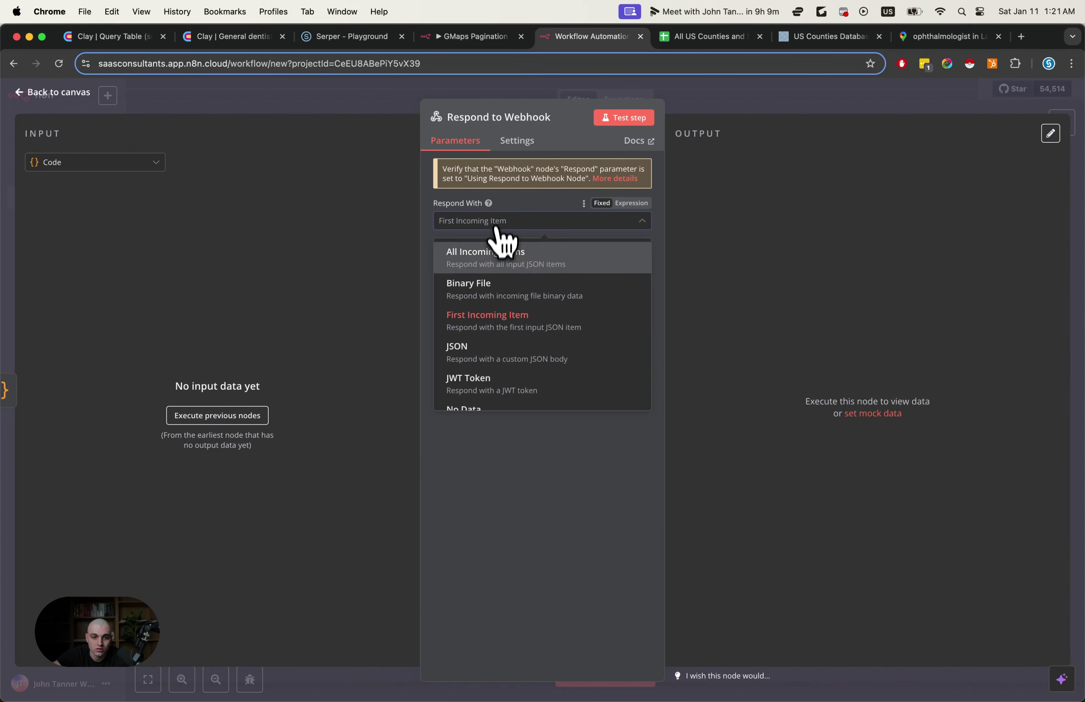
scroll(506, 335, "down", 3)
scroll(507, 337, "up", 3)
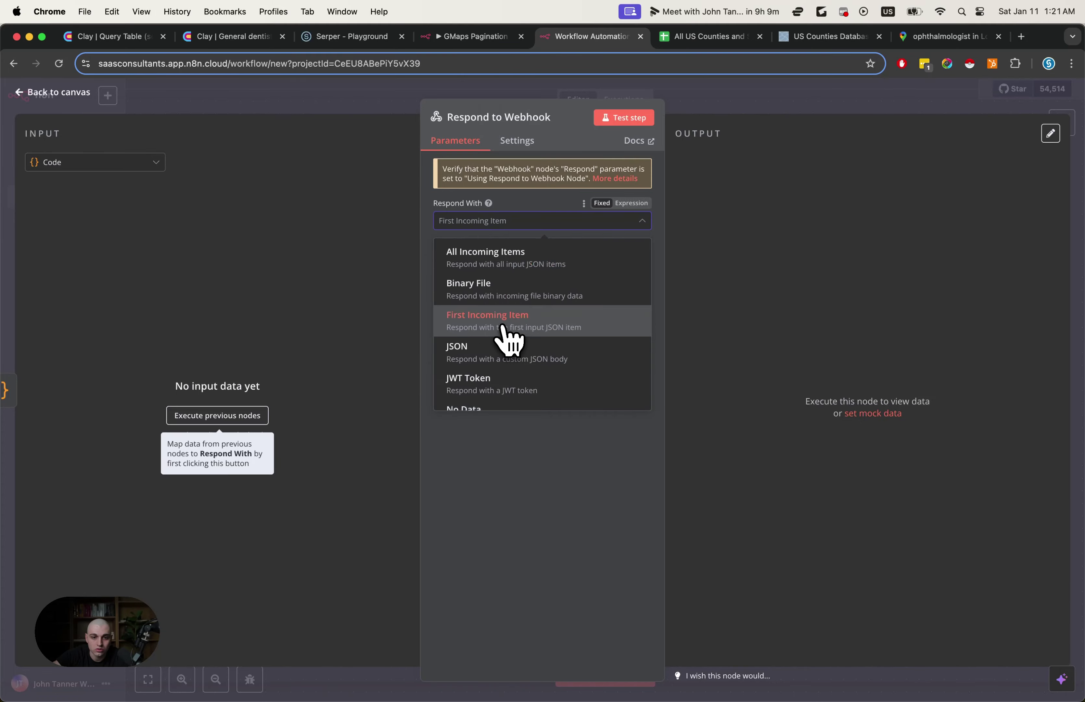
left_click(520, 265)
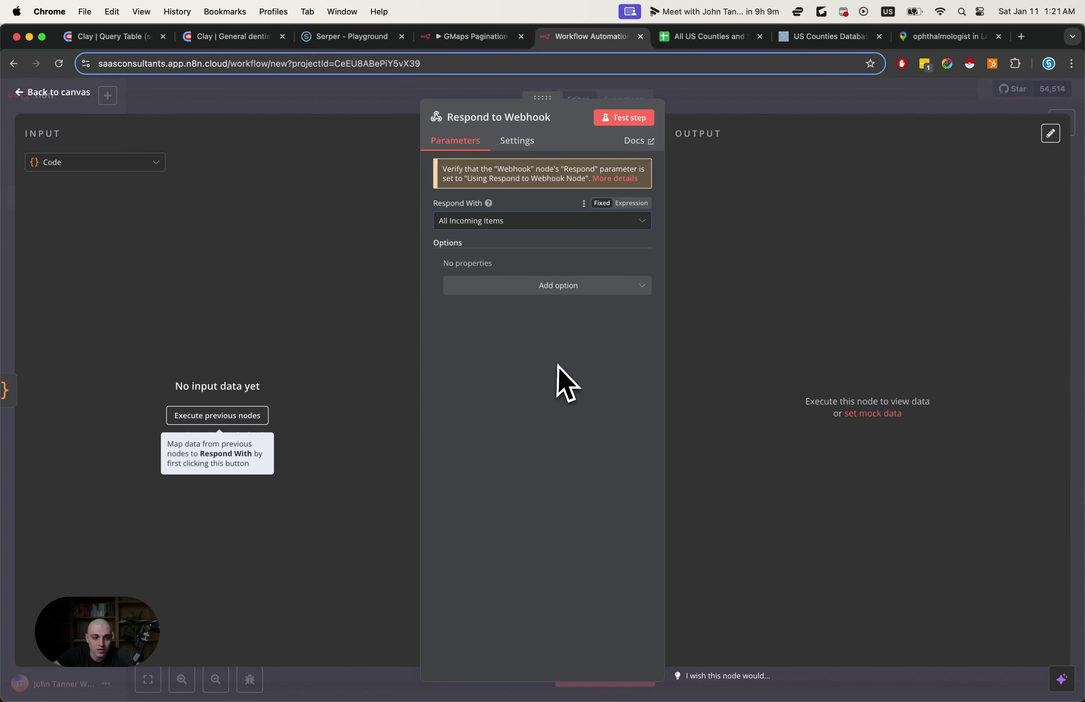
key("Escape")
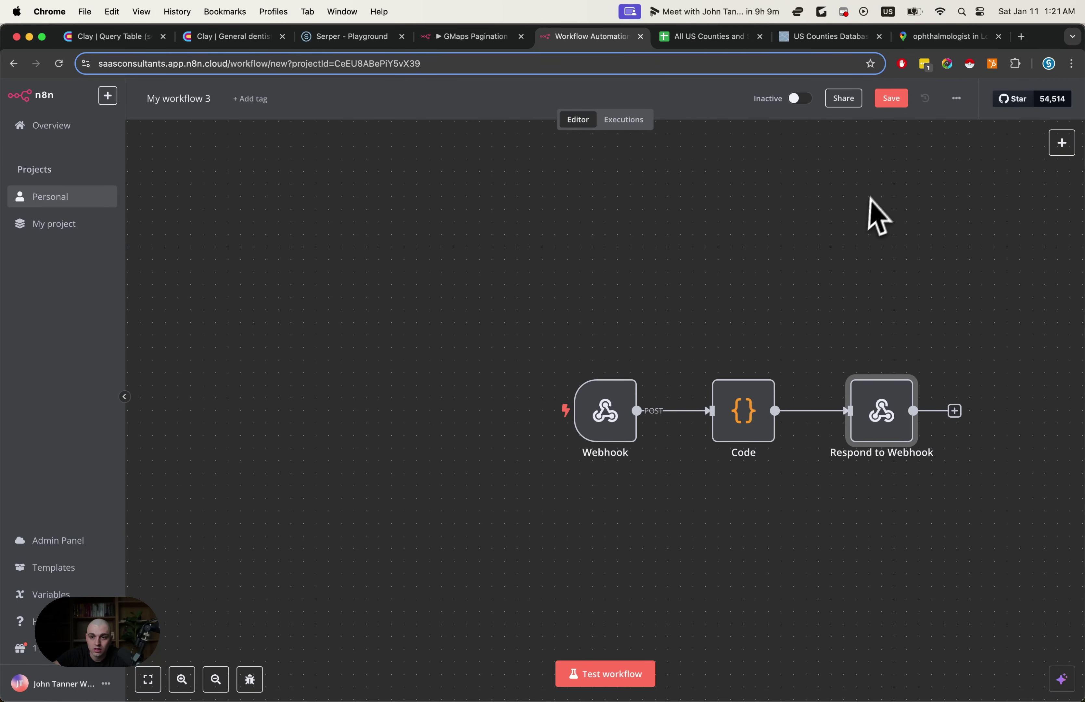
Step: Save the new workflow and activate it
left_click(890, 115)
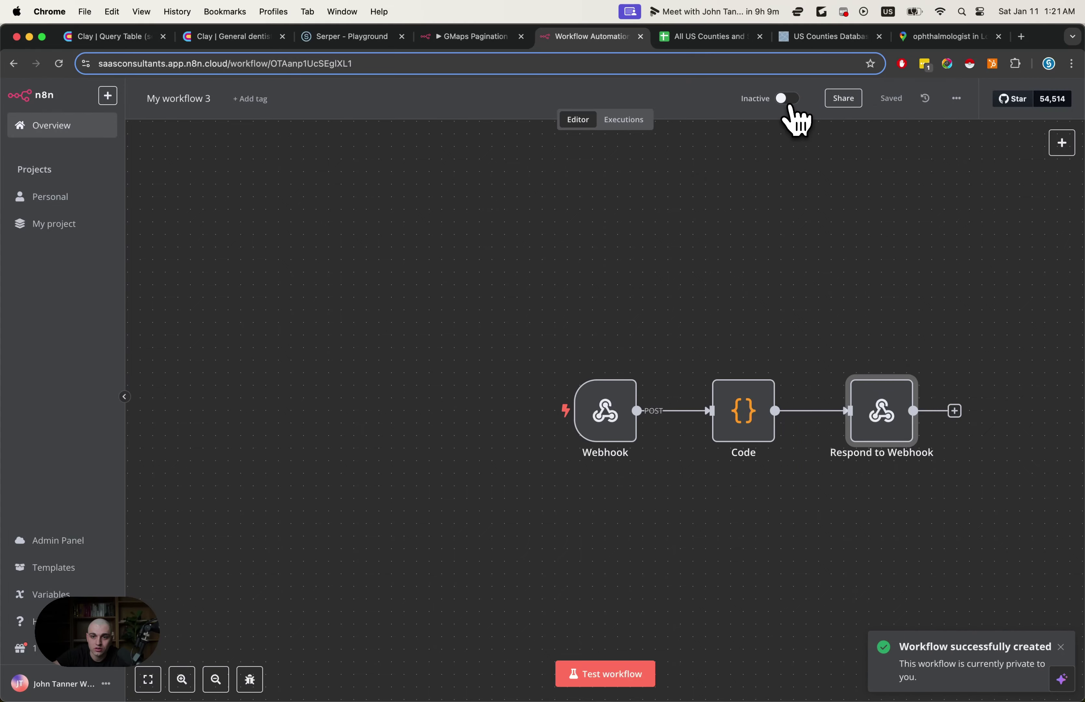
left_click(788, 101)
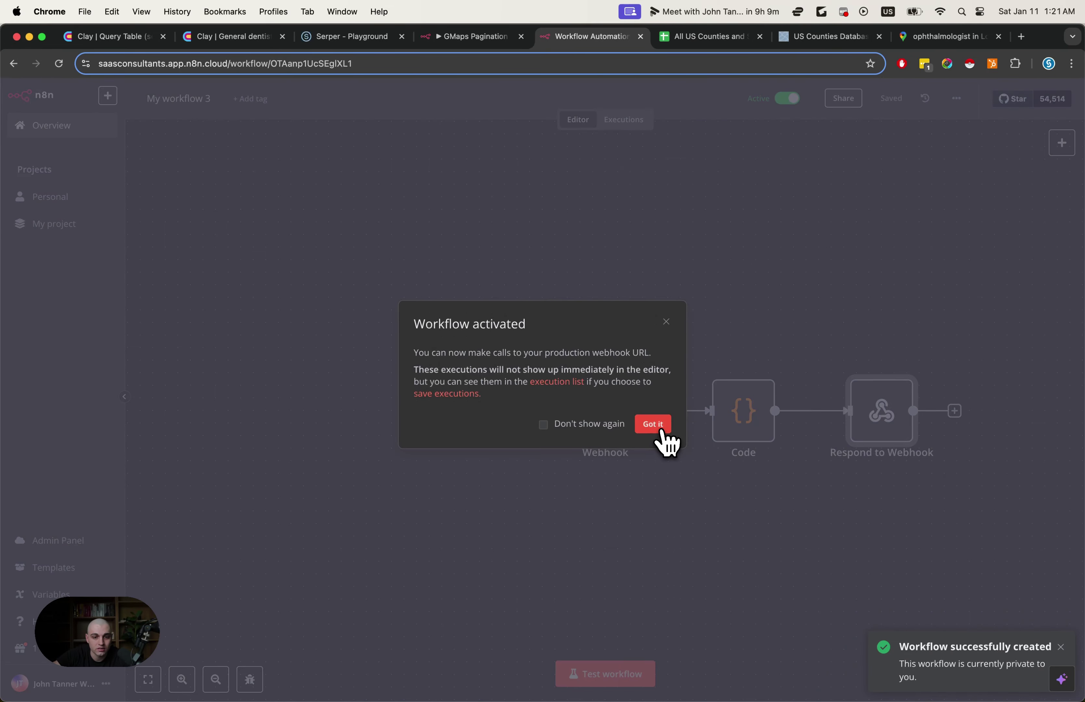
left_click(653, 421)
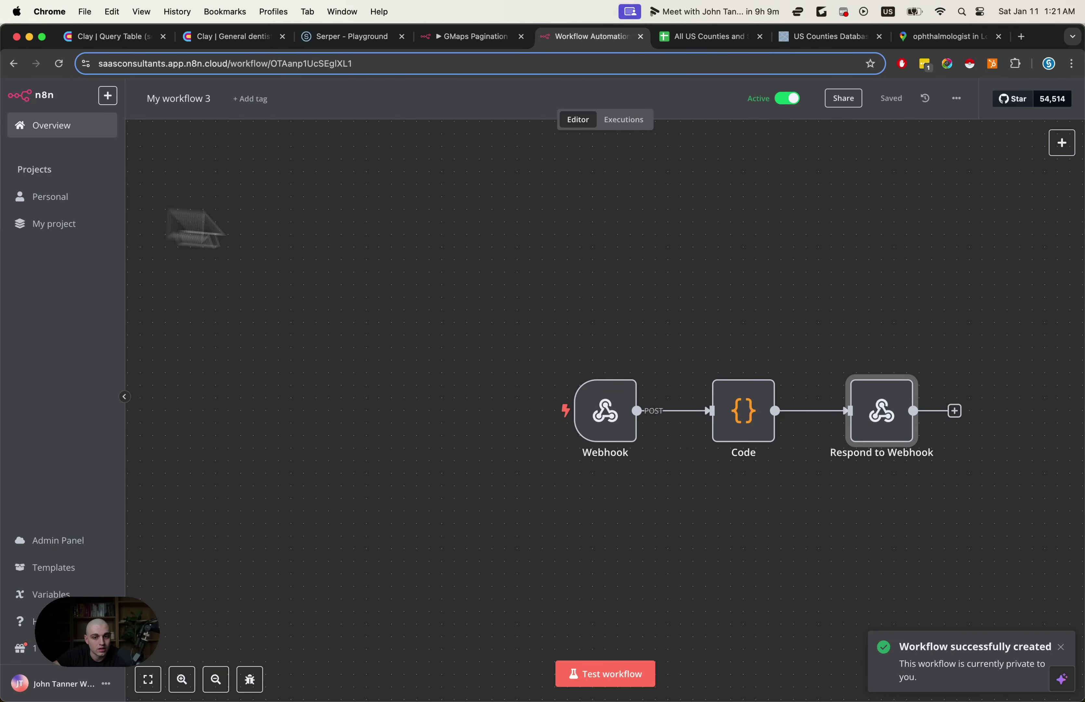
Step: Copy the production URL from the new workflow's Webhook node
left_click(593, 419)
double_click(598, 431)
left_click(406, 192)
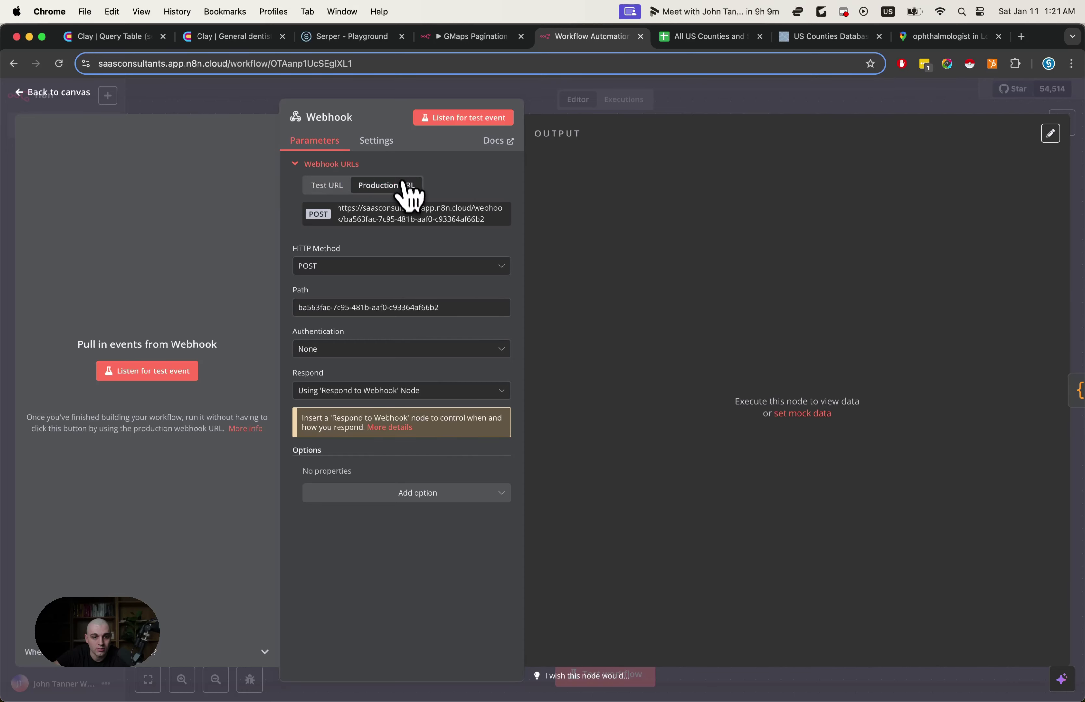
triple_click(419, 225)
left_click(424, 228)
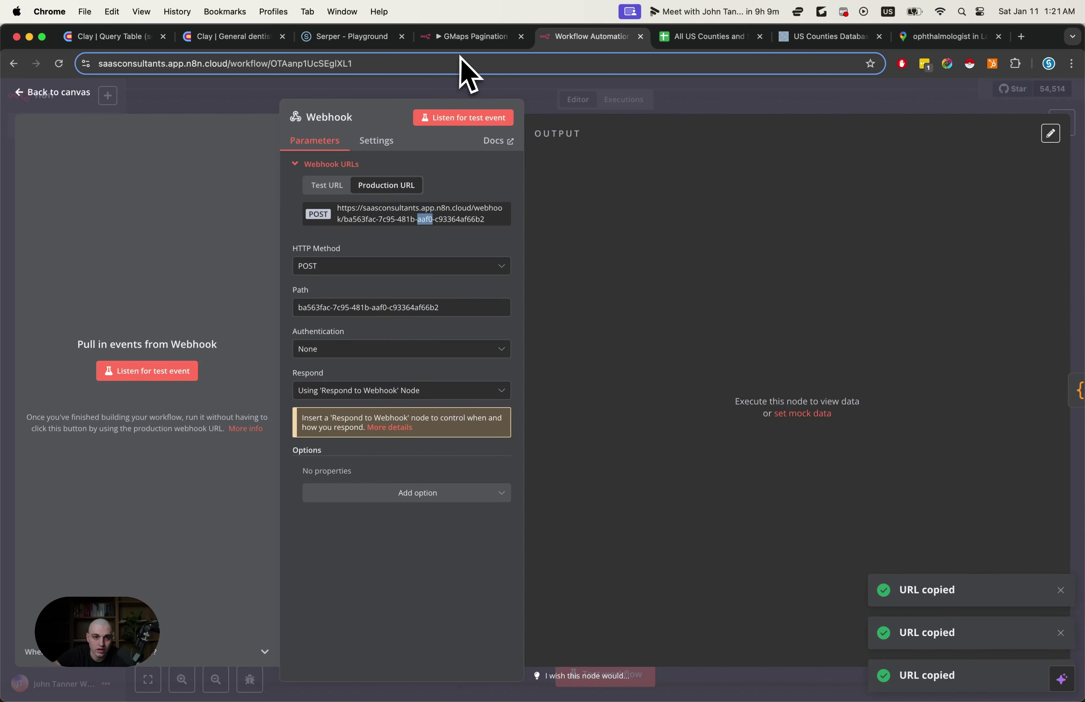
left_click(352, 38)
left_click(251, 41)
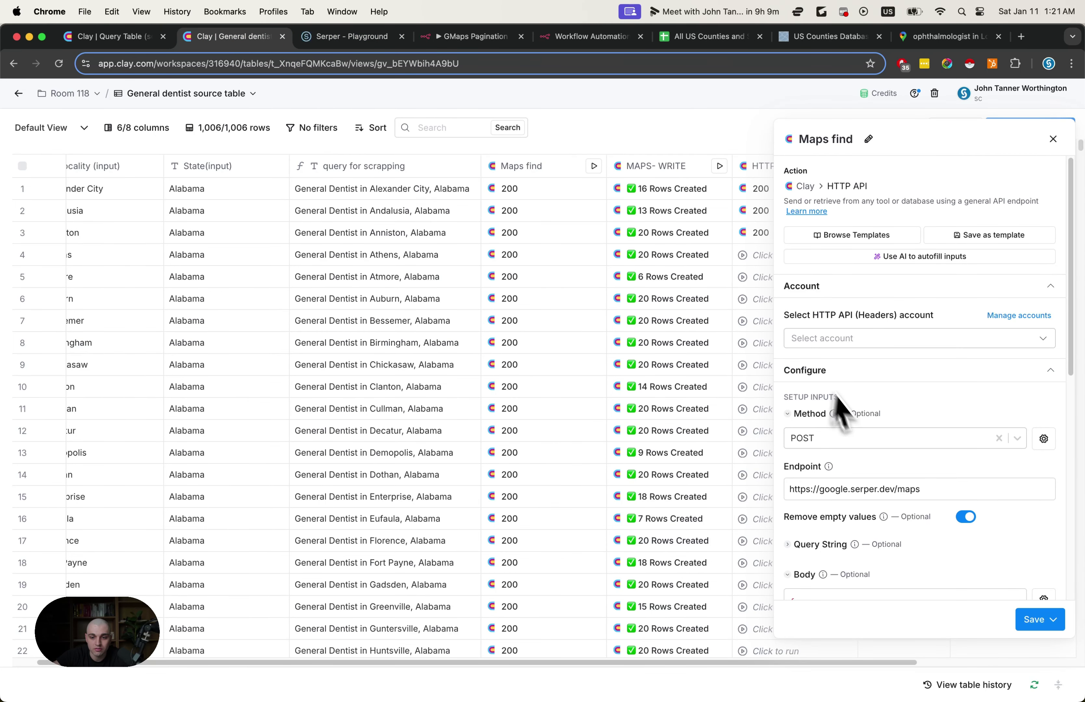
left_click(887, 486)
scroll(889, 488, "down", 5)
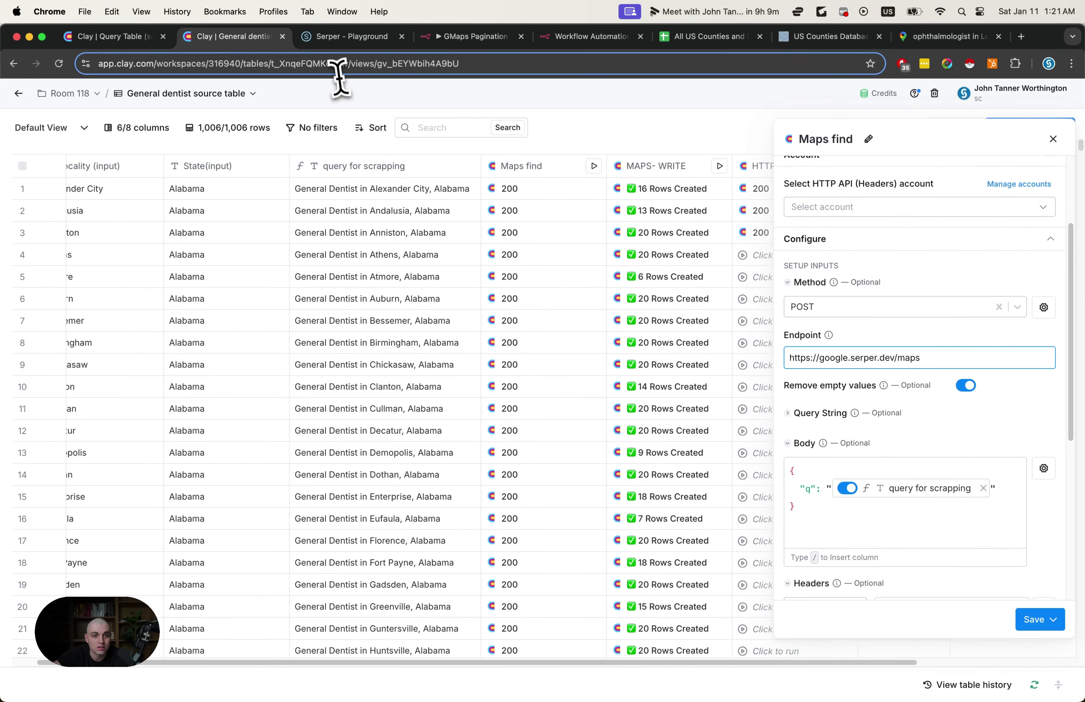
Step: Replace the Serper/N8n Pull Data column's endpoint in the Bowling Alley workbook with the copied production webhook URL and save the column
left_click(137, 38)
key("super+a")
key("super+v")
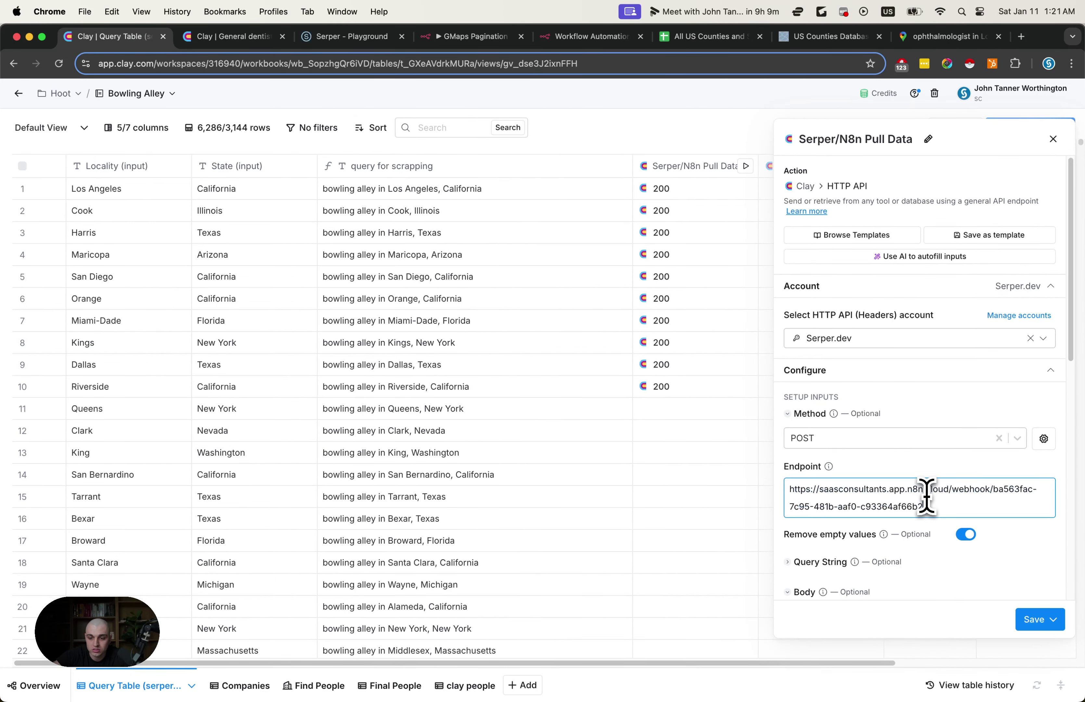
scroll(918, 451, "down", 10)
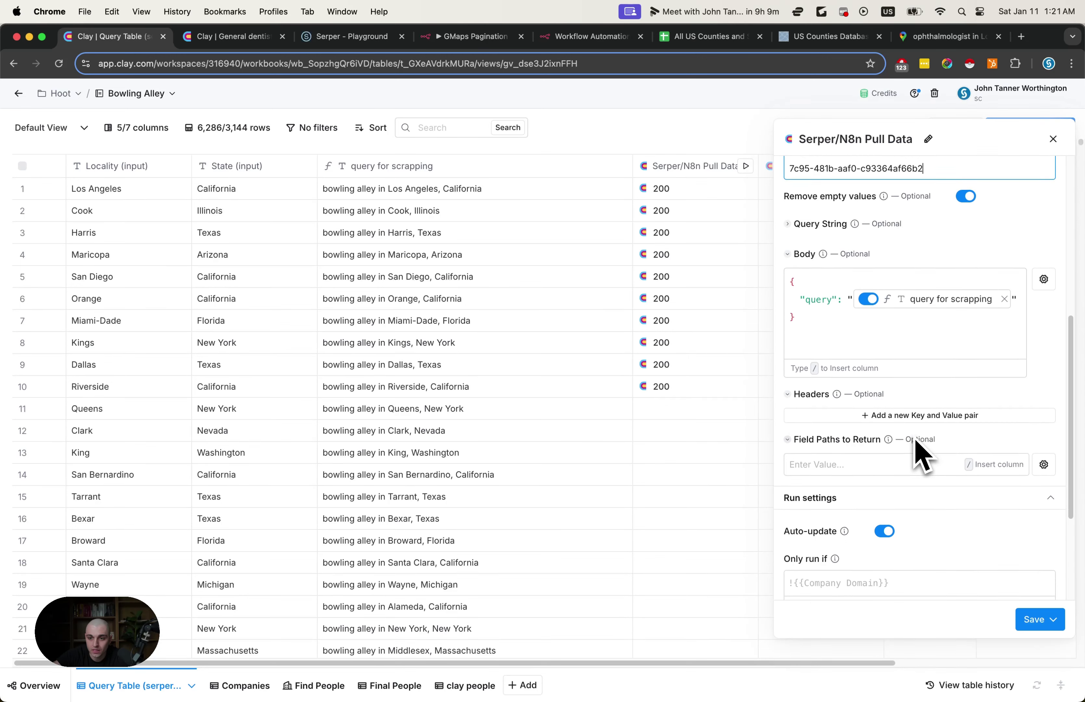
left_click(1040, 619)
left_click(1017, 591)
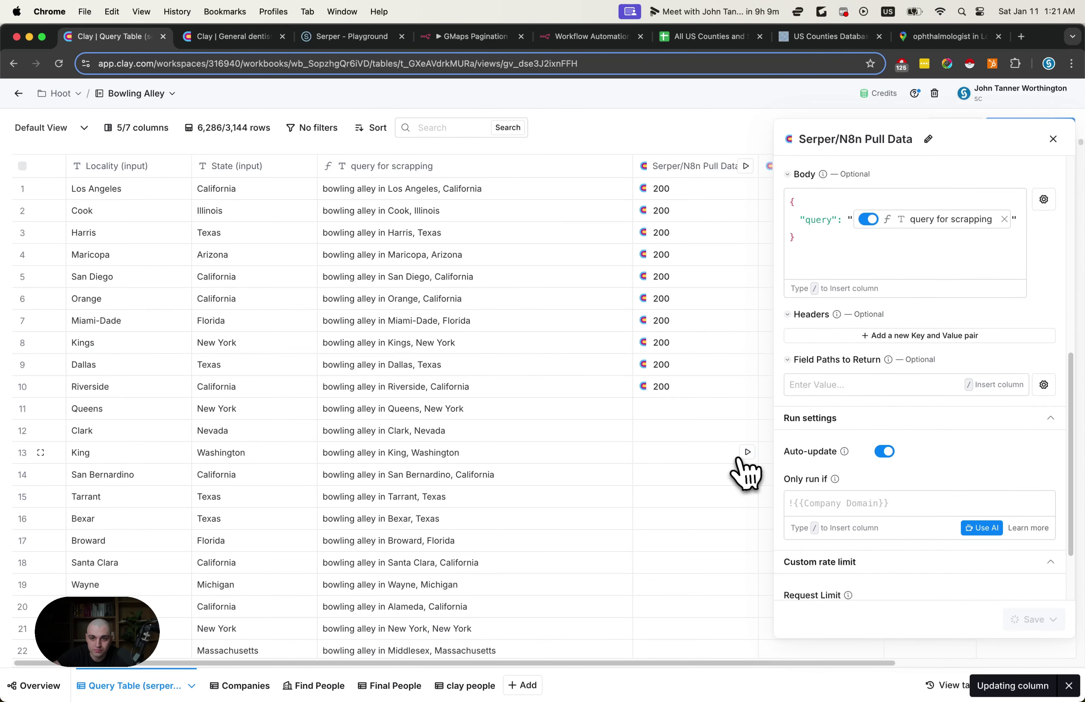
Step: Run the Serper/N8n Pull Data column for the Queens, Clark and King rows
left_click(747, 409)
left_click(747, 430)
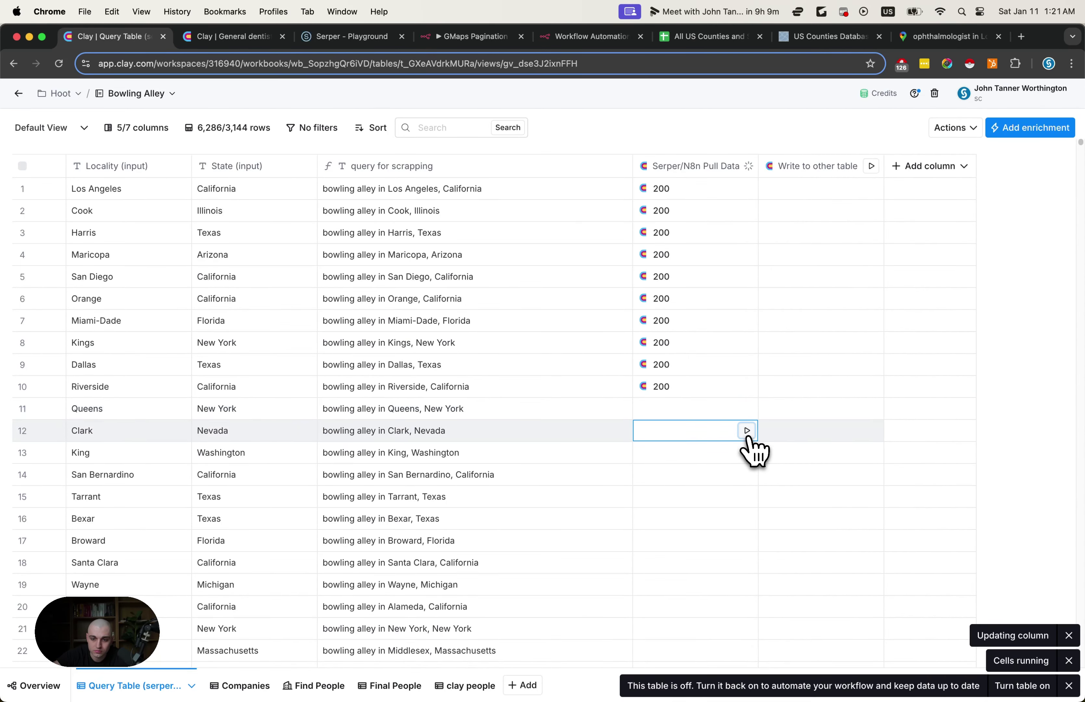
left_click(747, 453)
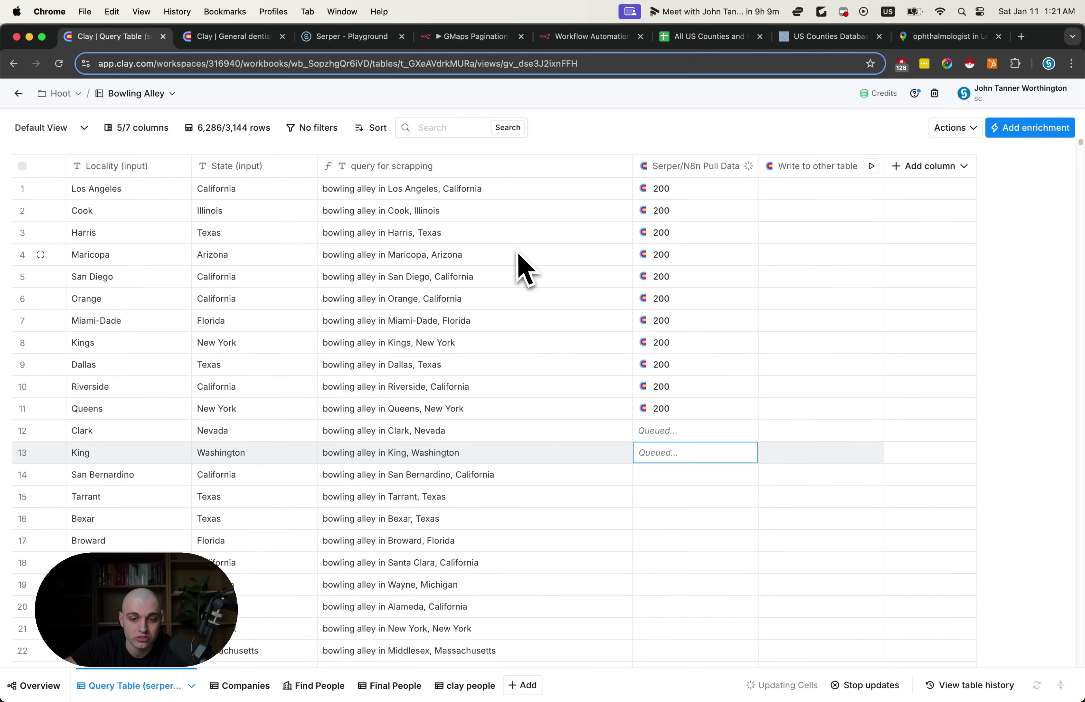
Step: Examine the places returned in the Serper/N8n Pull Data cells for the Queens and Clark rows
left_click(655, 407)
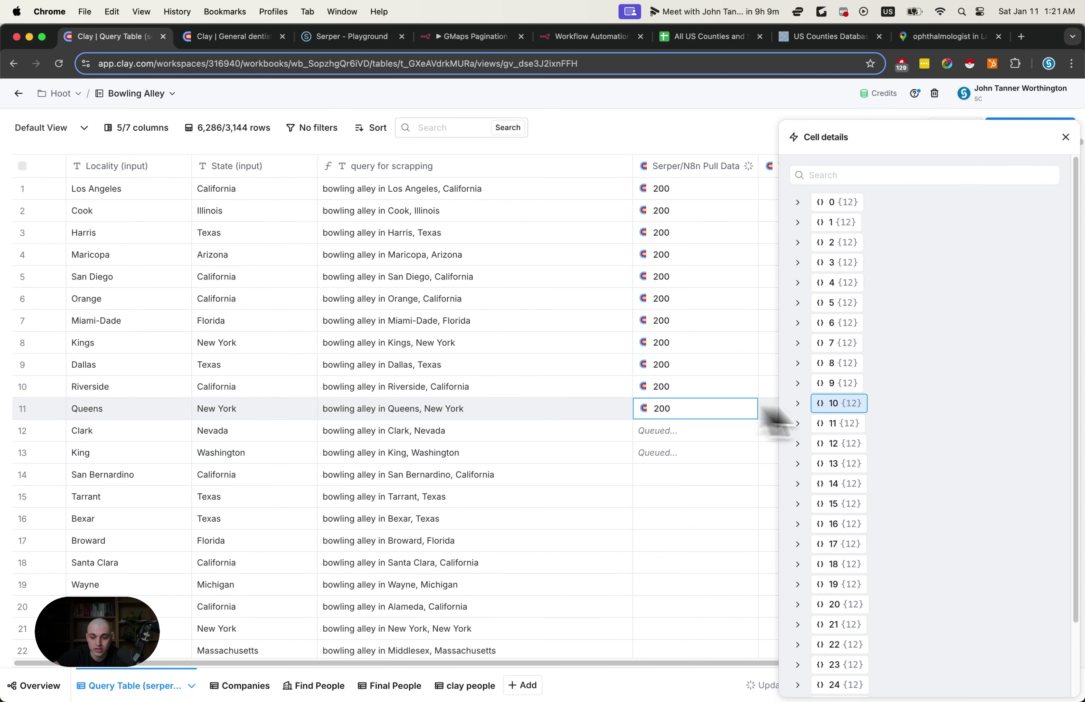
scroll(834, 424, "down", 3)
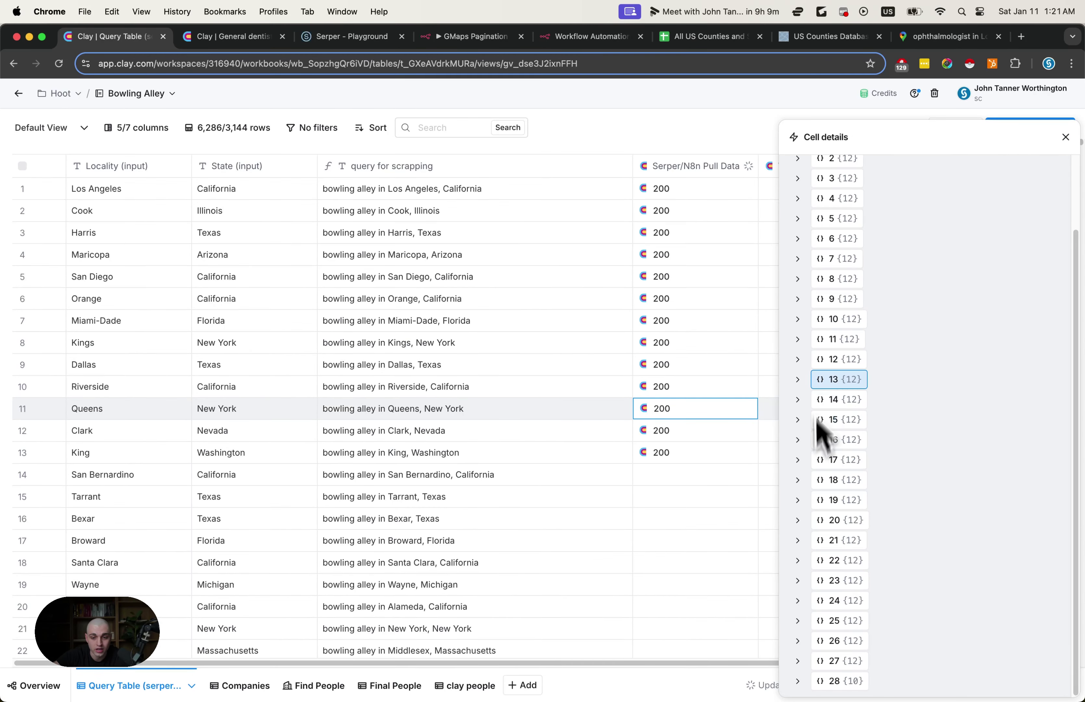
left_click(666, 437)
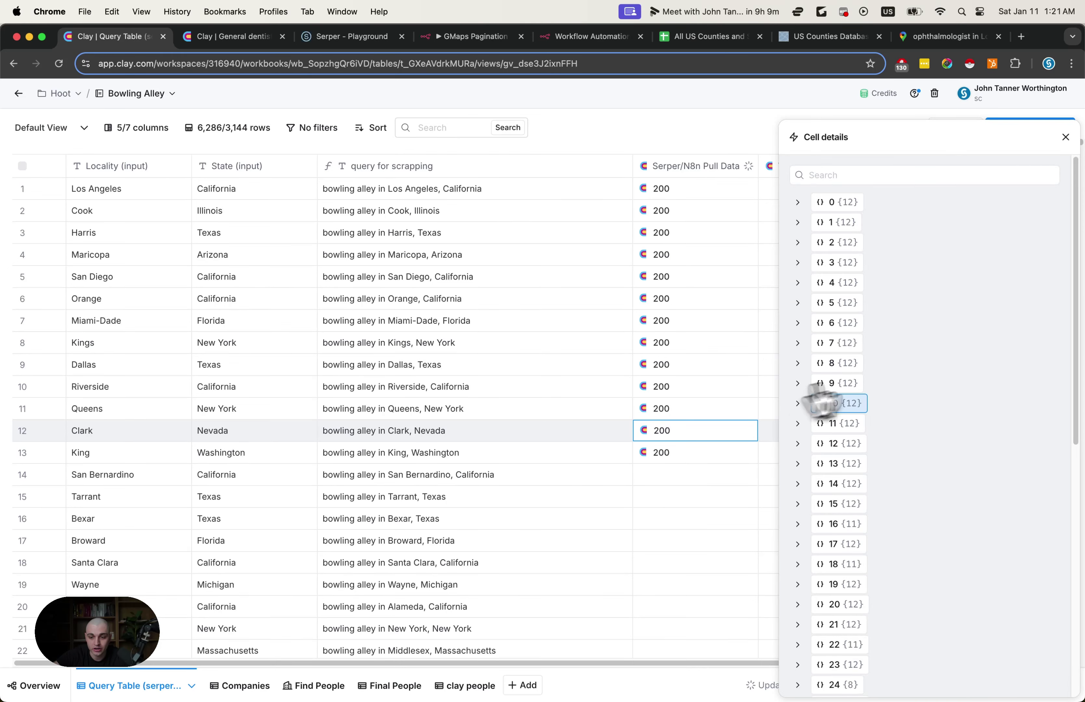
scroll(890, 432, "down", 5)
left_click(1066, 137)
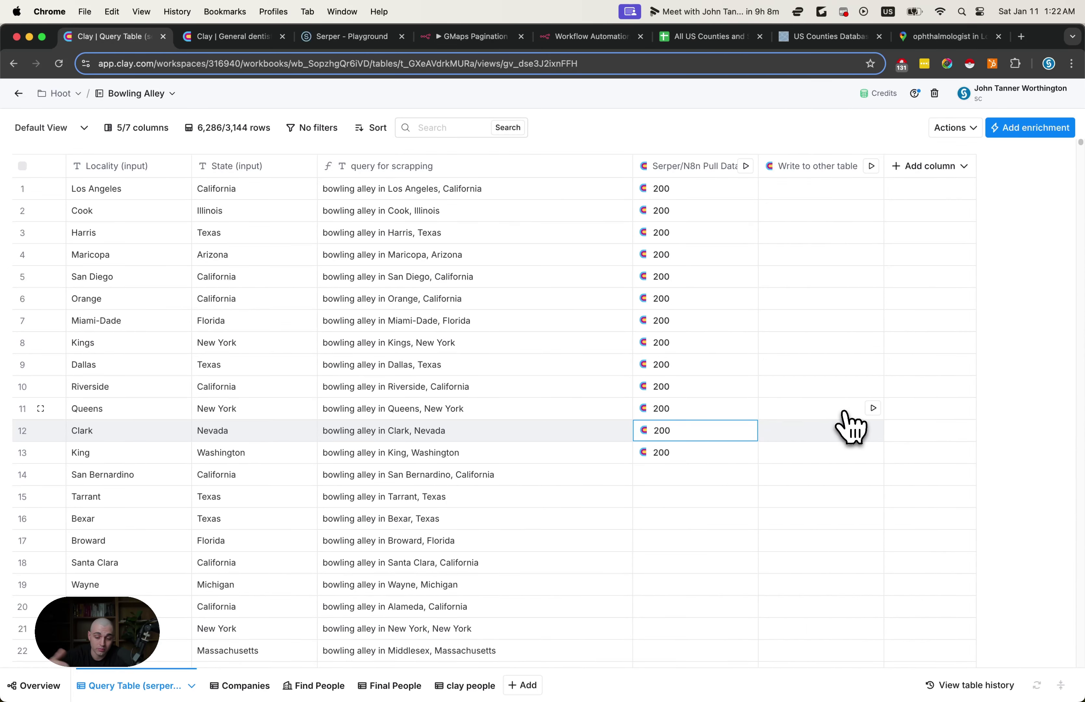
Step: Run the Write to other table column for the Queens, Clark and King rows
left_click(873, 451)
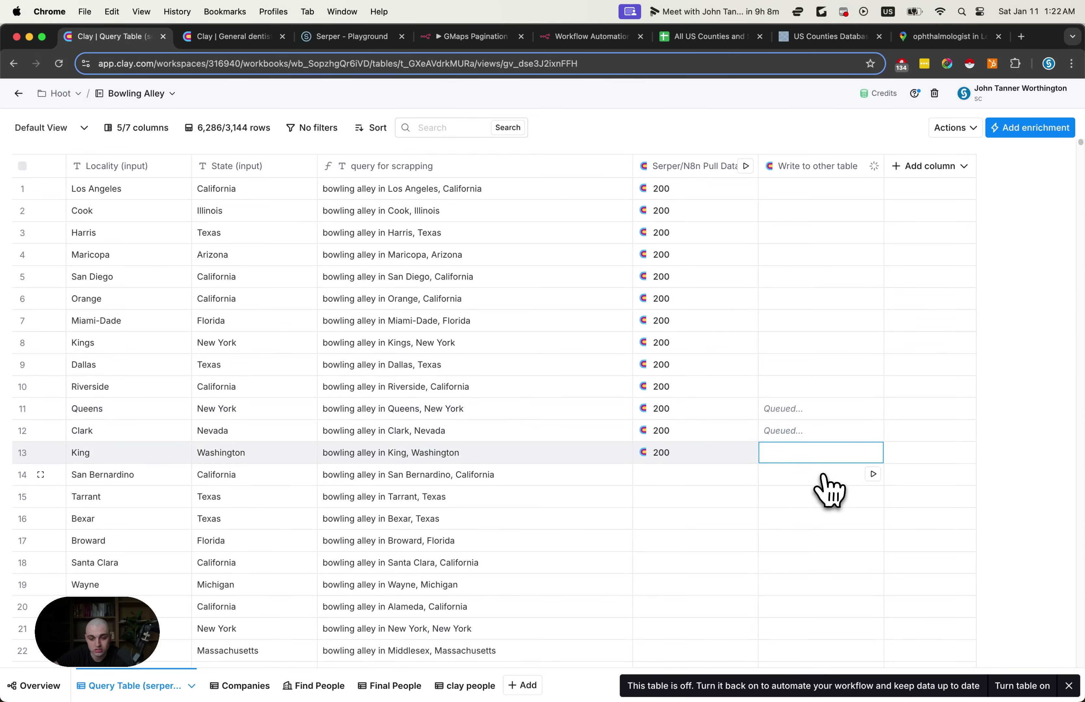
left_click(683, 172)
mouse_move(686, 353)
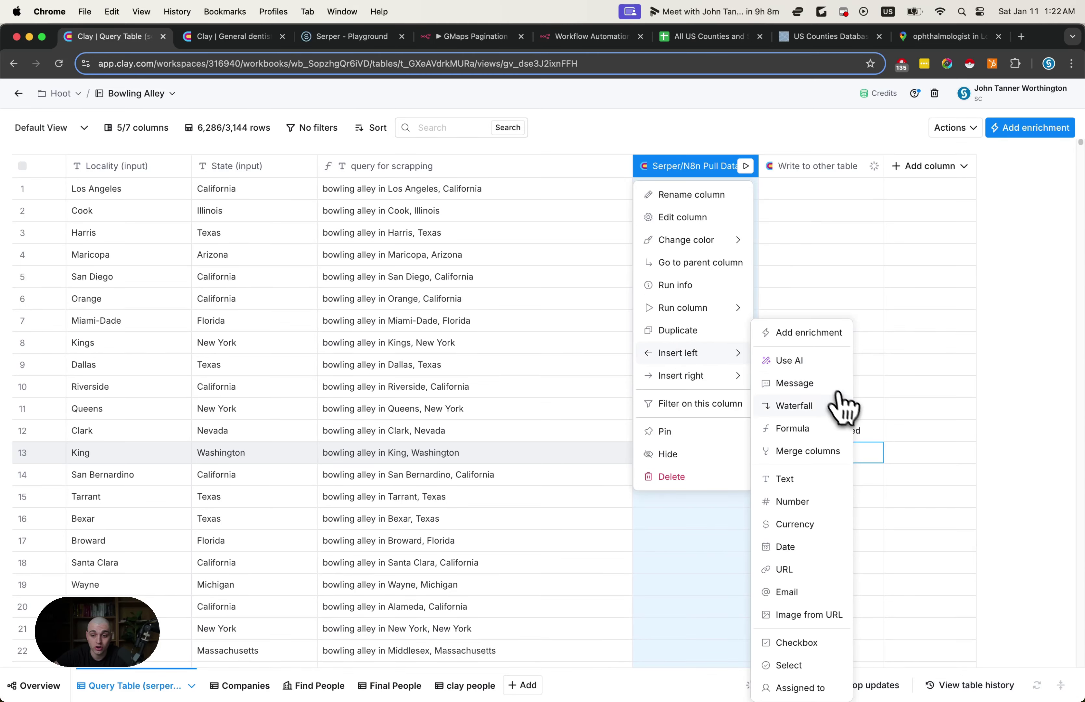
left_click(917, 463)
Step: Review the Queens row's pulled data against the bowling alley records and columns written to the Companies table
left_click(693, 425)
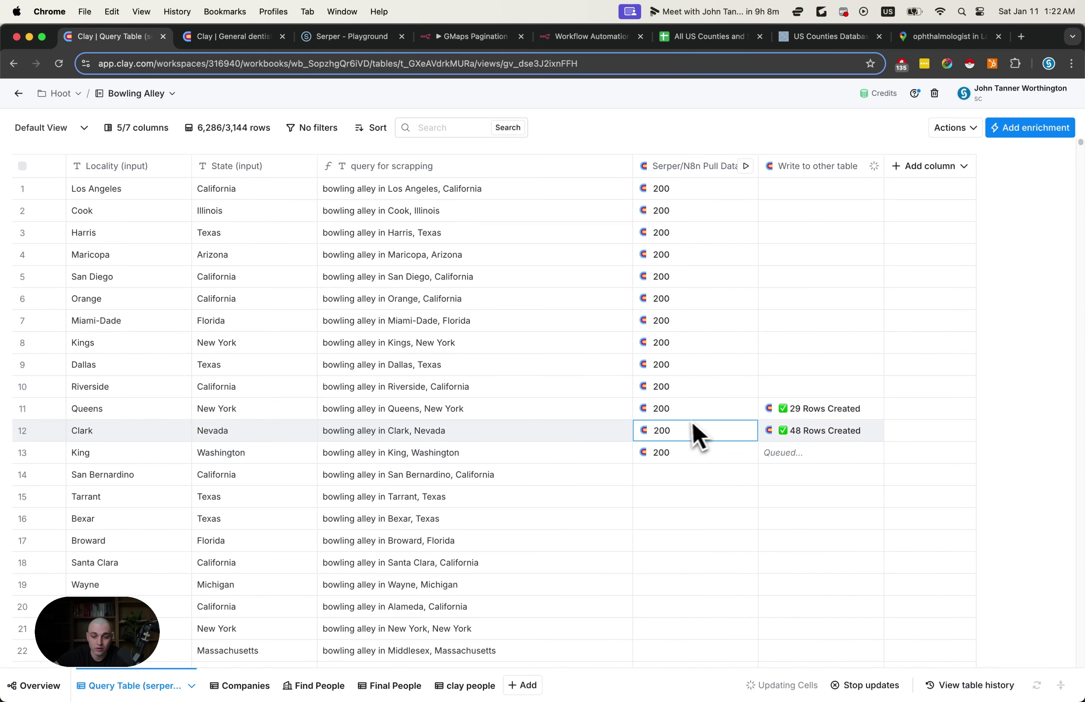
left_click(691, 408)
left_click(691, 409)
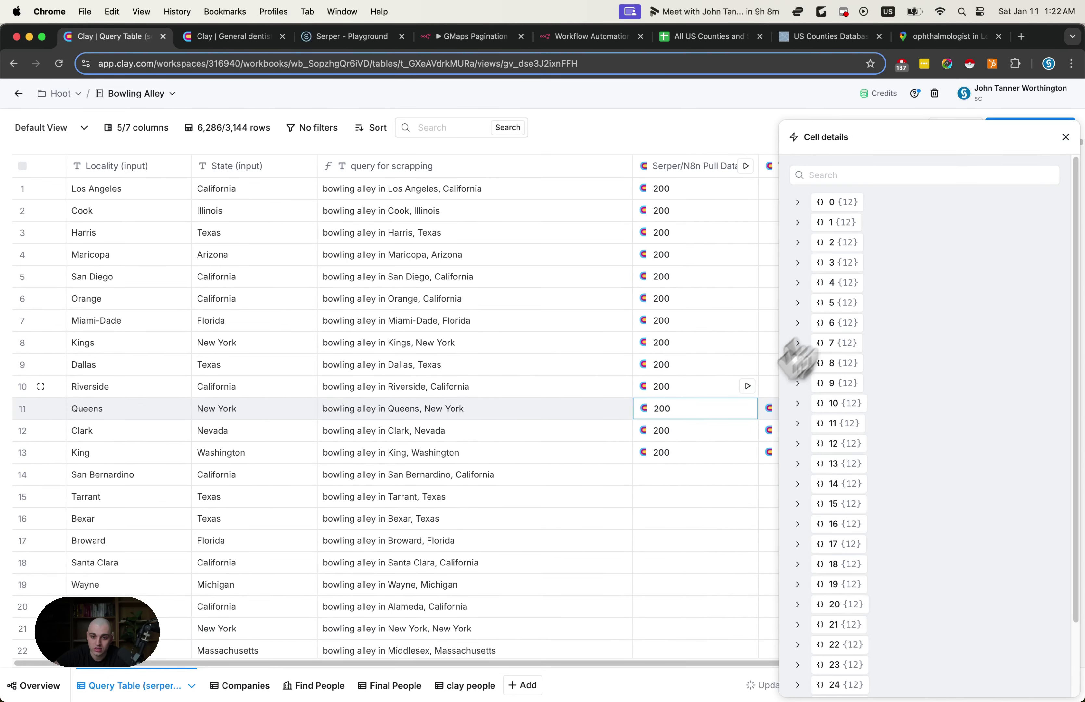
left_click(244, 684)
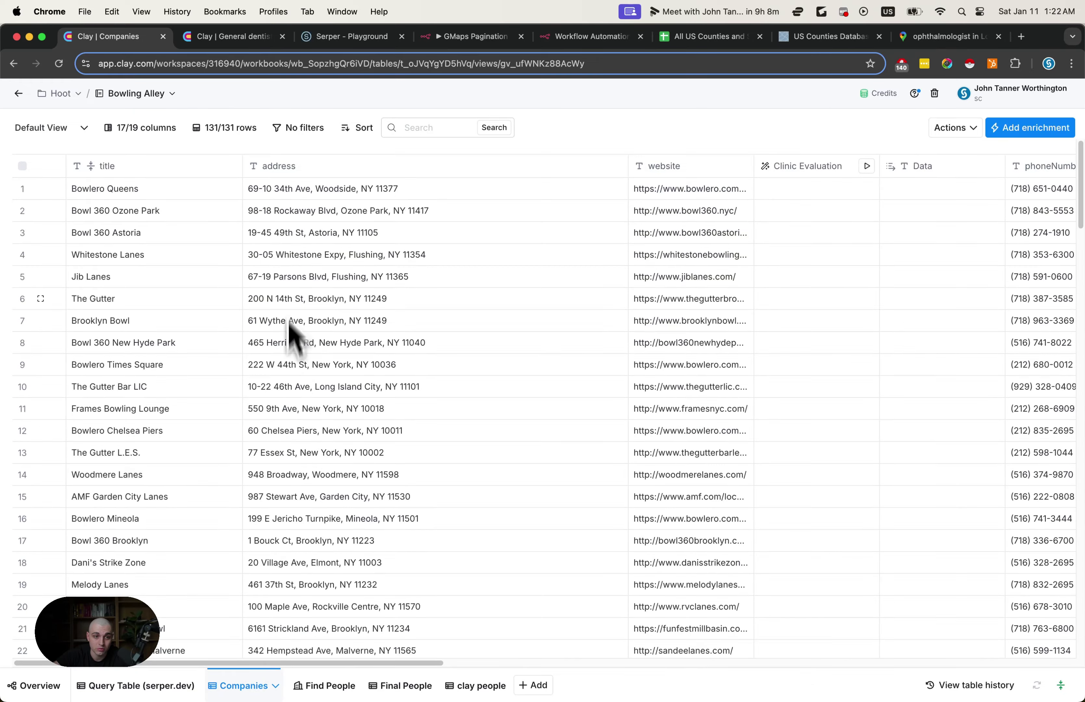
left_click(282, 278)
scroll(356, 323, "right", 5)
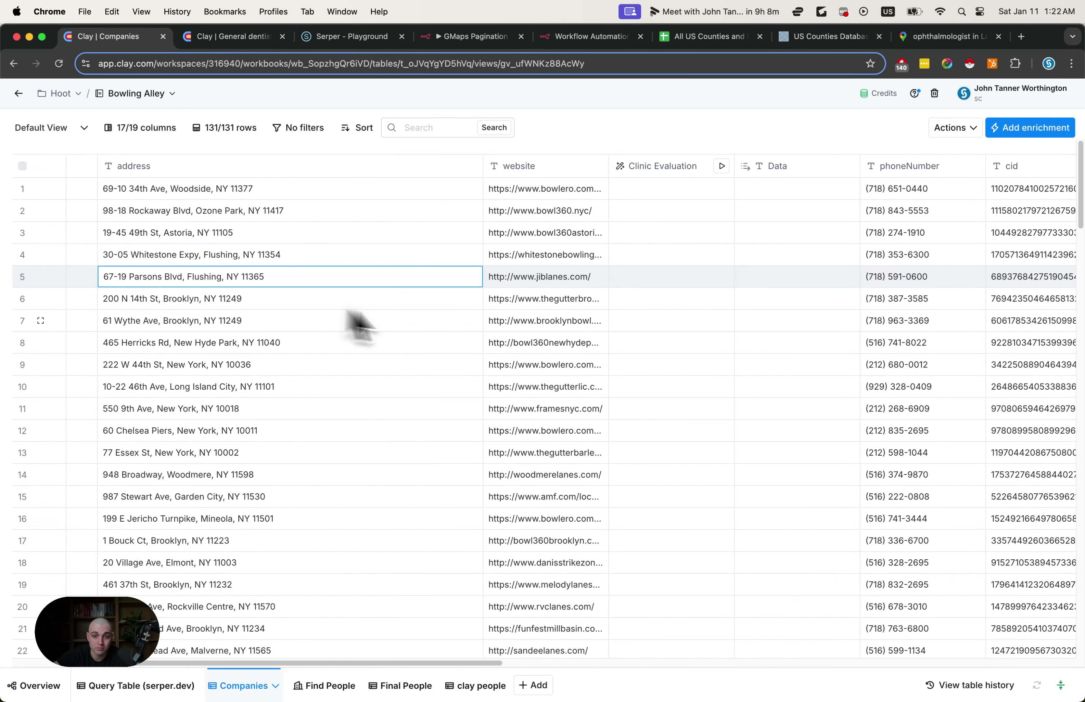
scroll(407, 332, "left", 5)
scroll(412, 319, "right", 3)
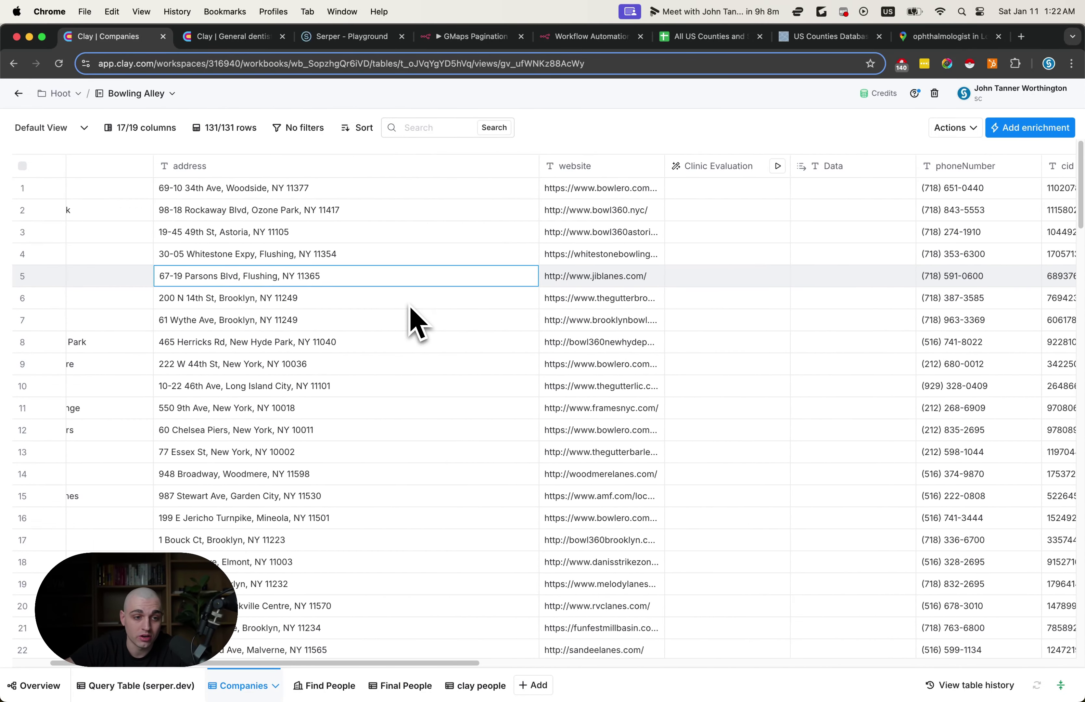
Step: Look through the titles, addresses and websites of the bowling alley records in the Companies table
scroll(416, 322, "left", 3)
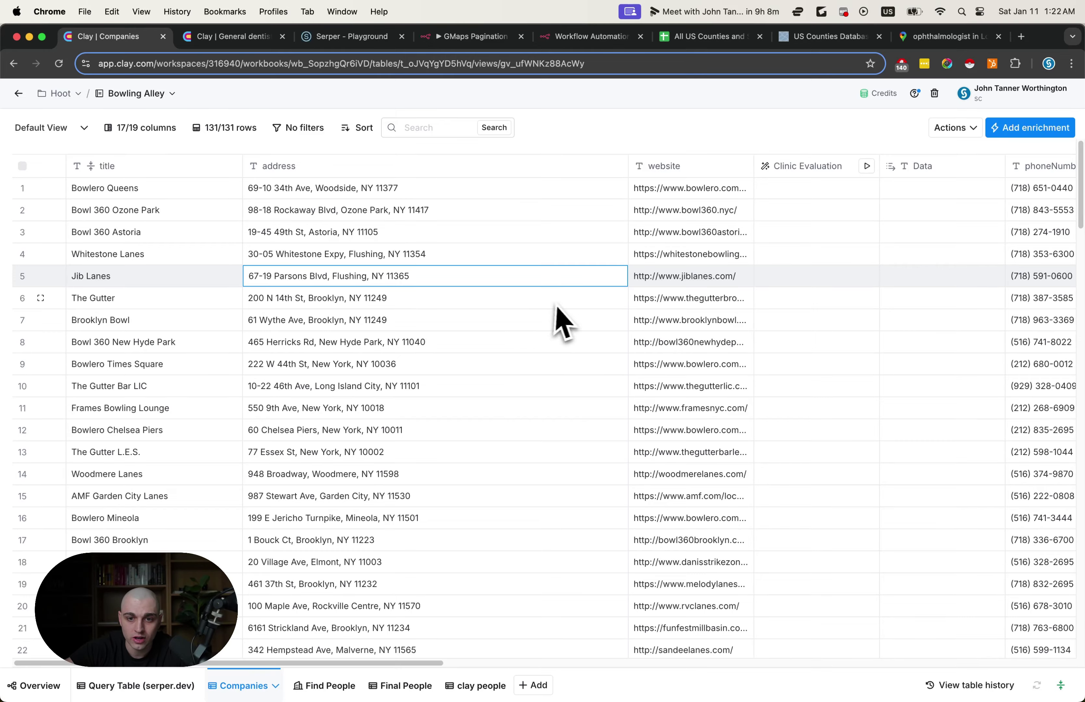
scroll(563, 322, "down", 5)
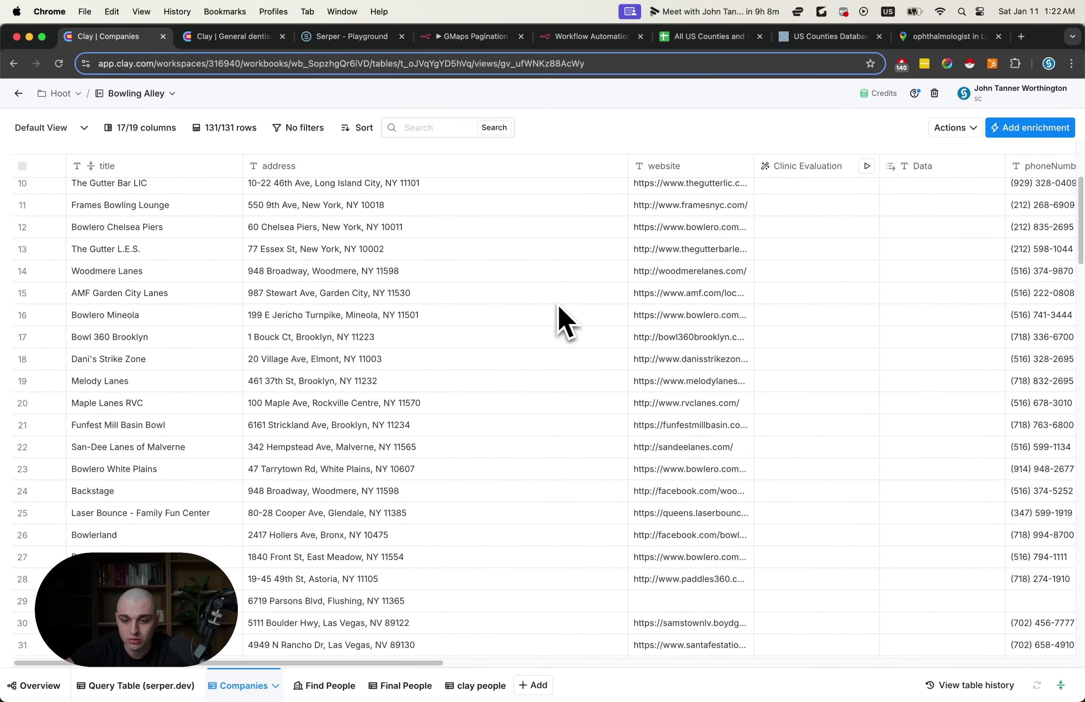
scroll(563, 319, "down", 2)
left_click(706, 410)
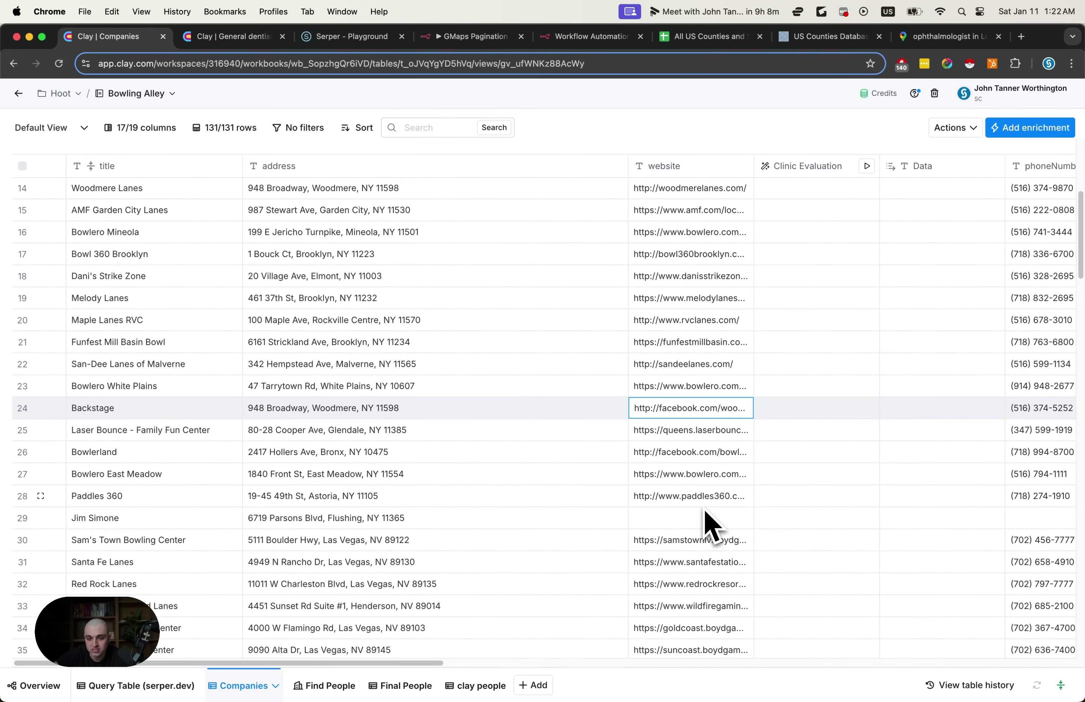
scroll(706, 524, "down", 5)
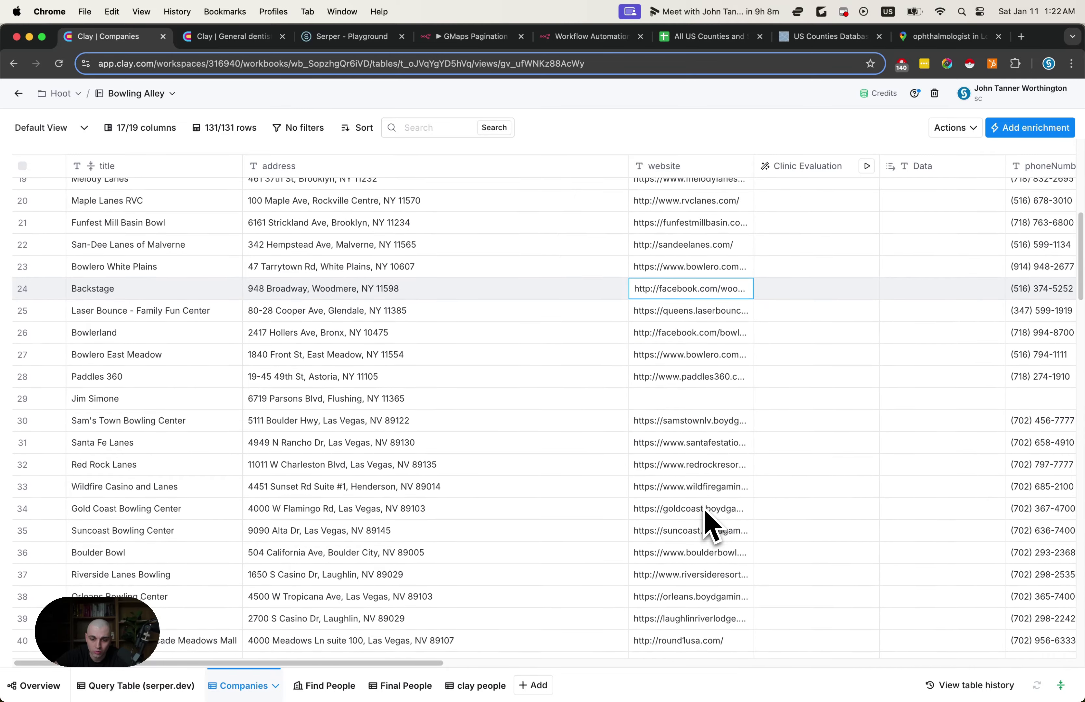
scroll(704, 513, "down", 2)
left_click(704, 501)
scroll(702, 524, "down", 4)
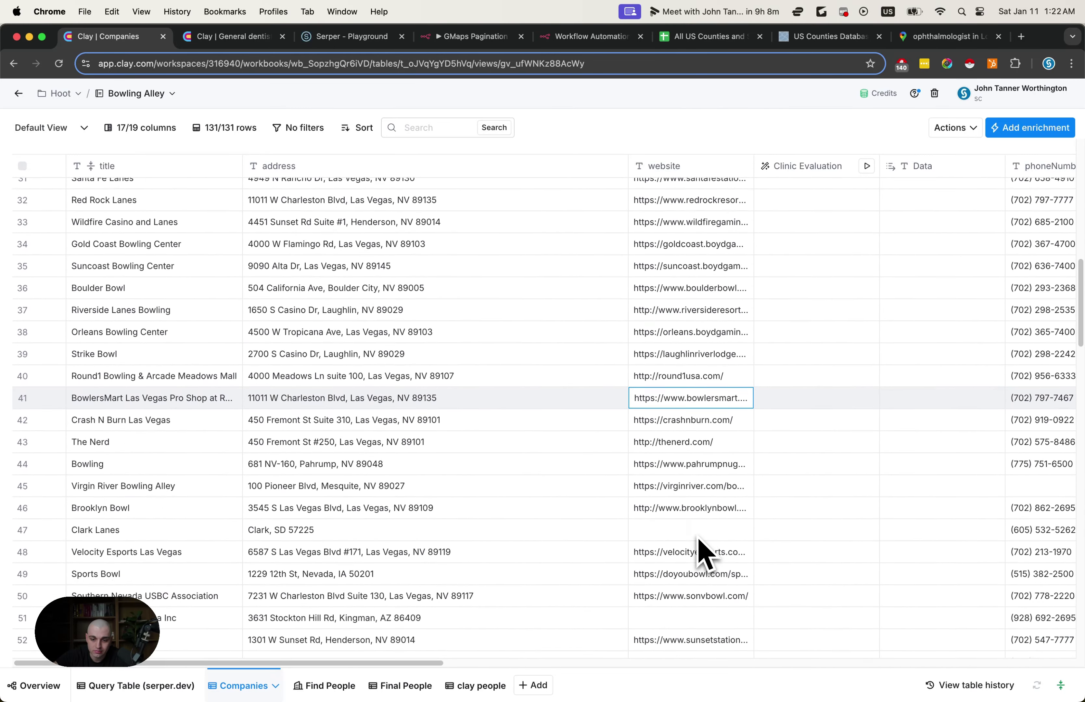
scroll(706, 558, "down", 3)
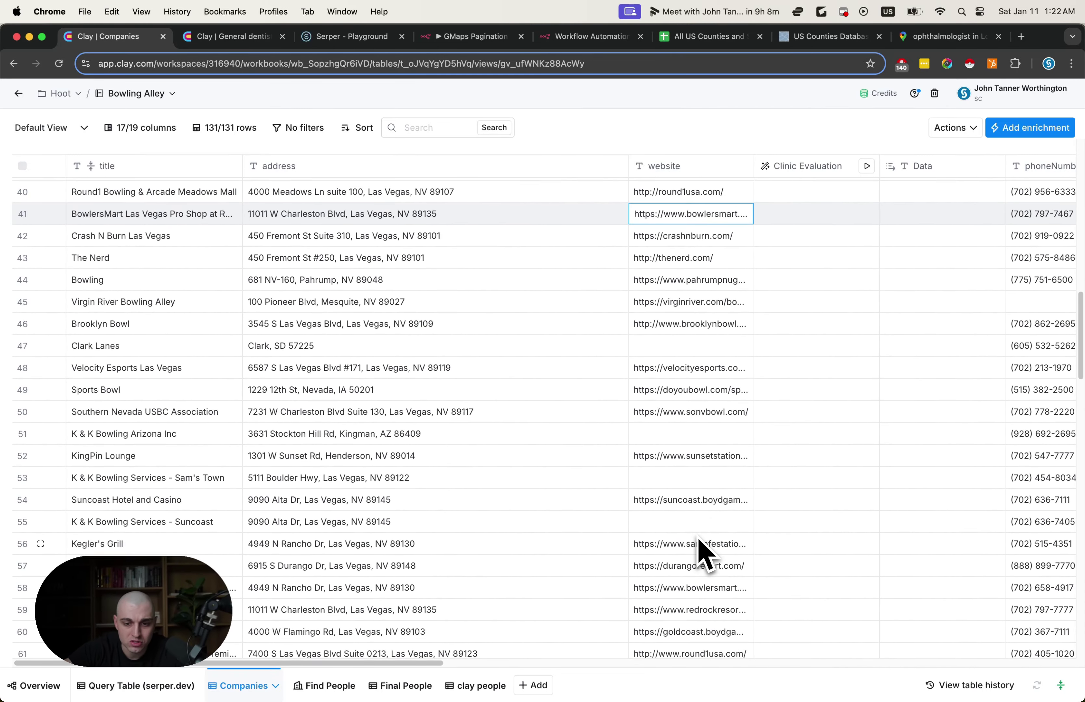
scroll(616, 345, "up", 15)
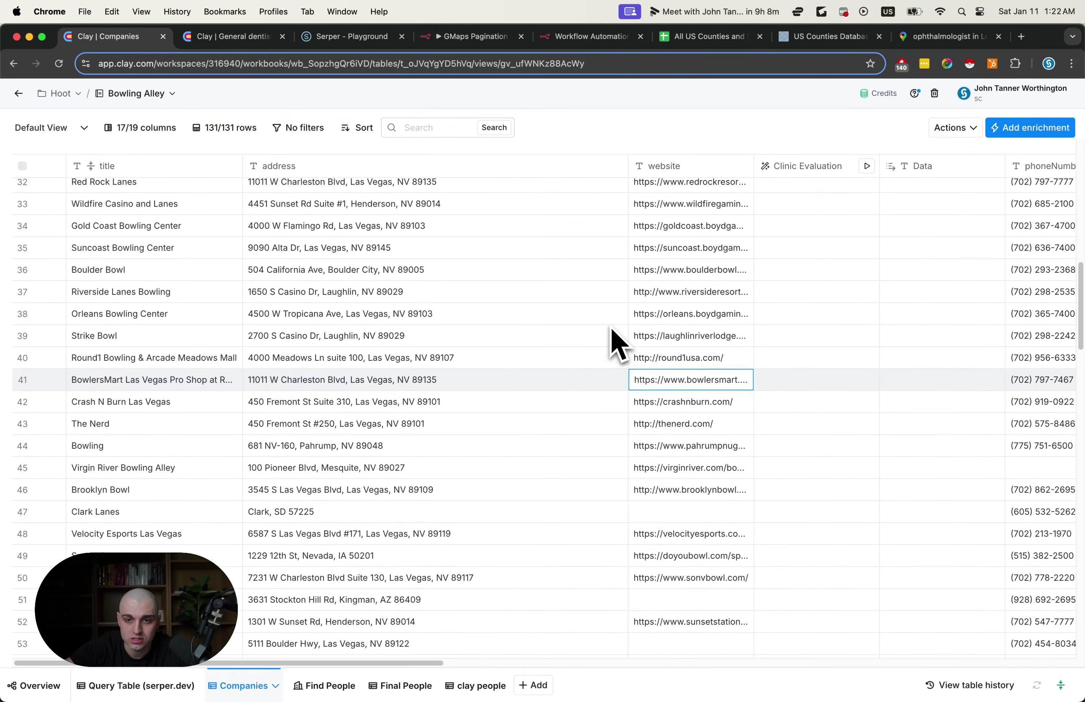
Step: Change the opening of the Clinic Evaluation column's prompt to identify if a company website represents a bowling alley
scroll(661, 310, "right", 3)
left_click(729, 170)
scroll(633, 219, "right", 4)
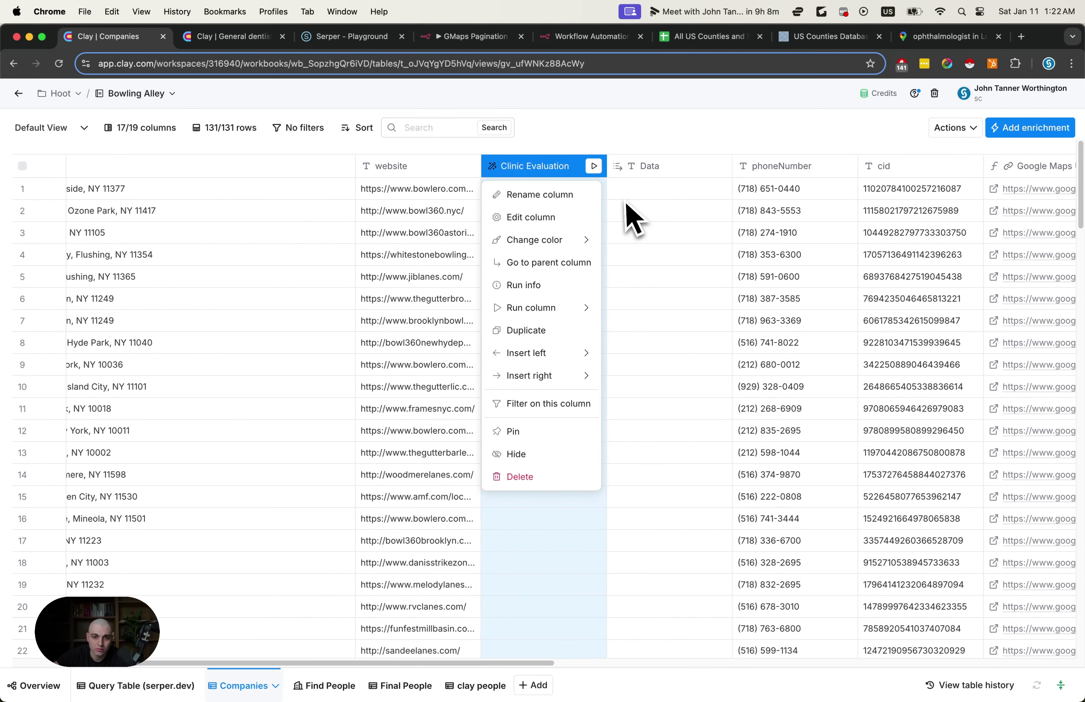
left_click(547, 217)
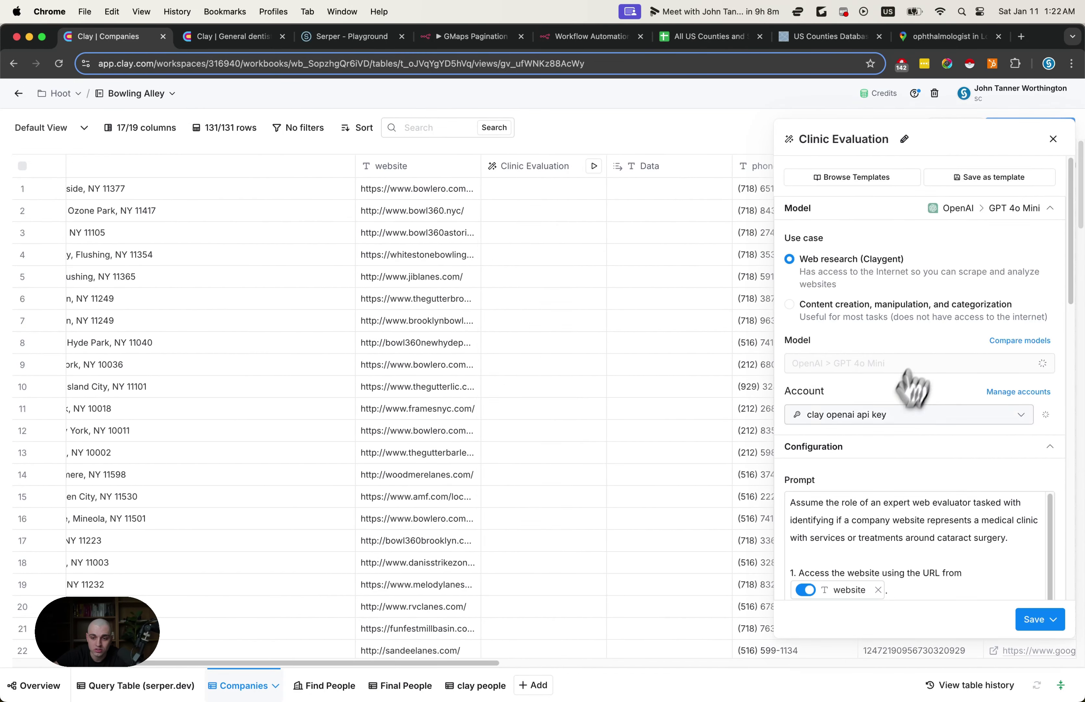
scroll(894, 535, "down", 1)
scroll(893, 536, "down", 3)
scroll(951, 471, "down", 2)
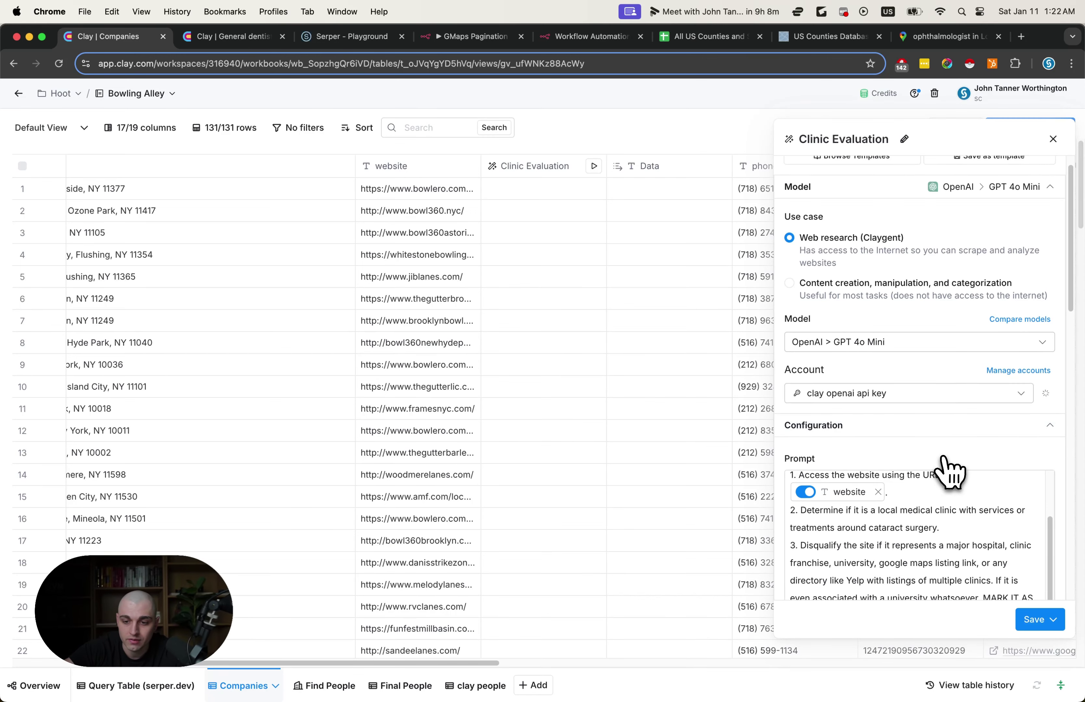
scroll(963, 411, "down", 3)
scroll(958, 410, "up", 3)
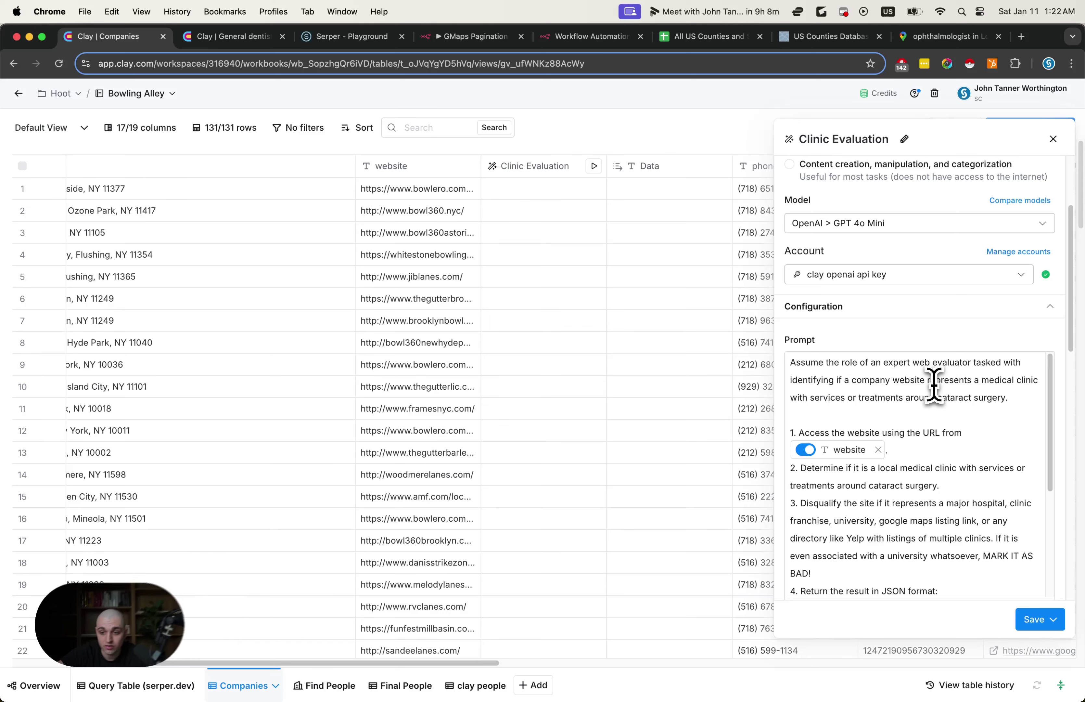
left_click_drag(953, 380, 995, 395)
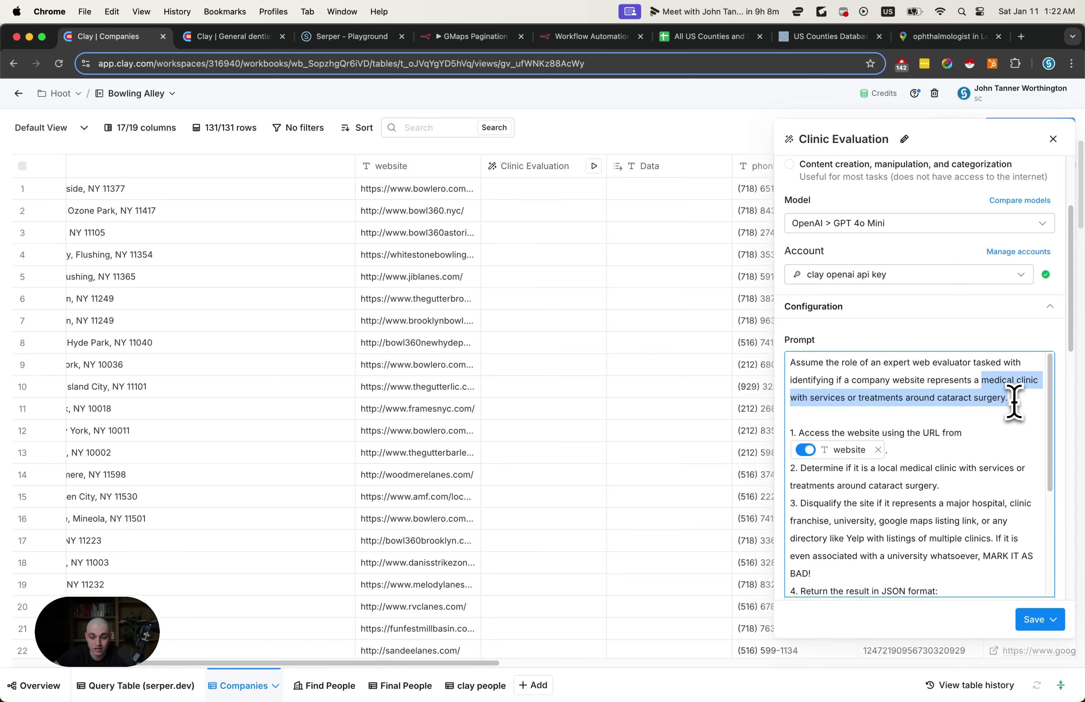
type("bpow")
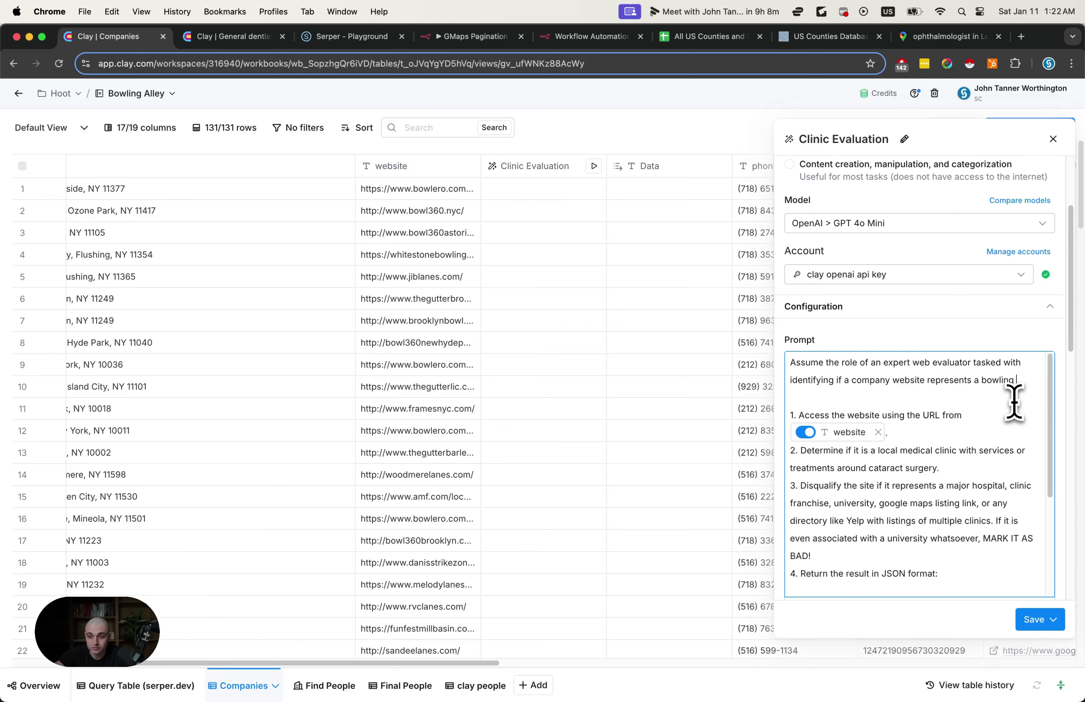
type("alley.")
mouse_move(866, 438)
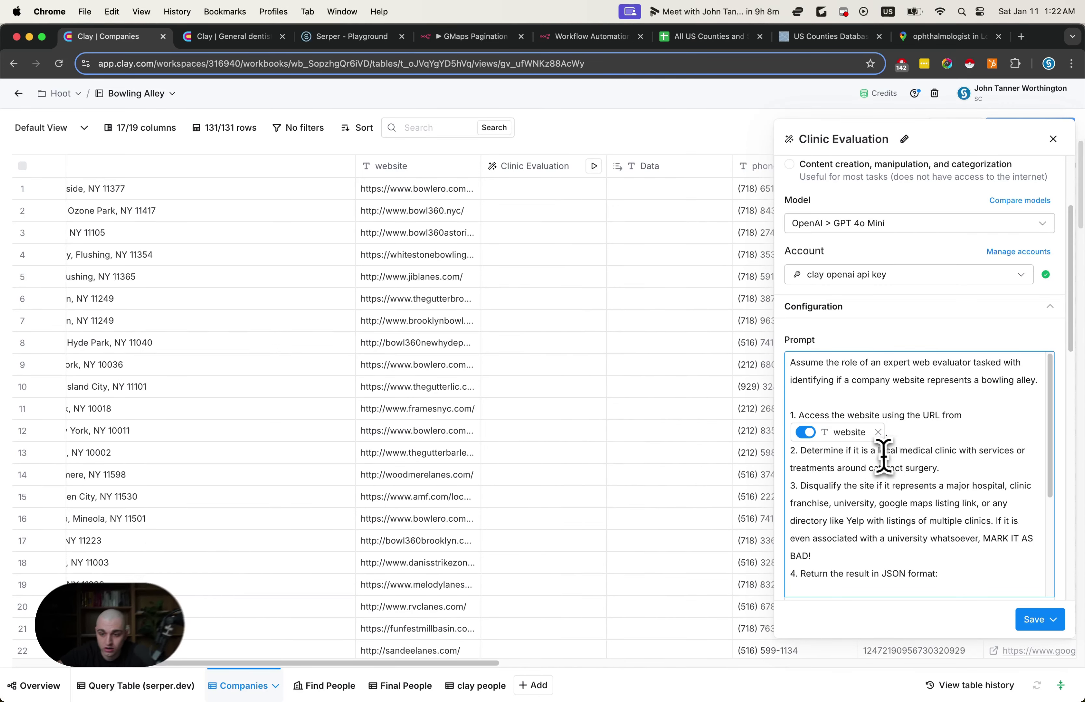
Step: Reword prompt item 2 to "Determine if it is a bowling alley." and make item 3 disqualify "a chain or a facebook listing."
left_click_drag(878, 450, 944, 468)
type("bowling alley.")
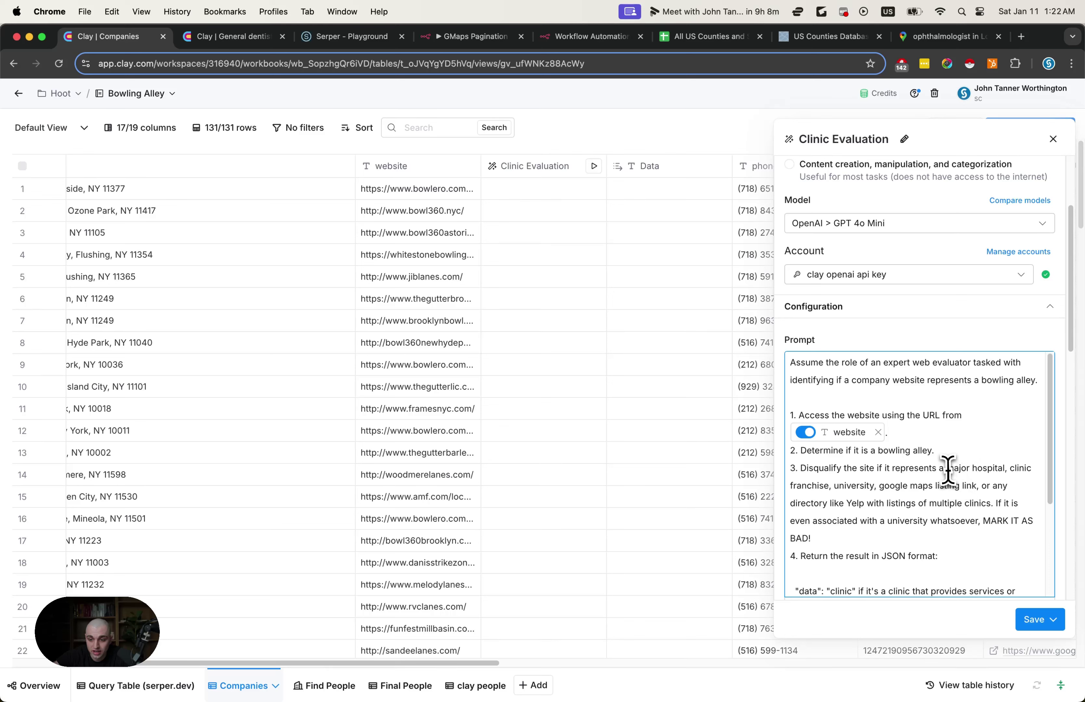
left_click_drag(948, 469, 1004, 511)
type("ch")
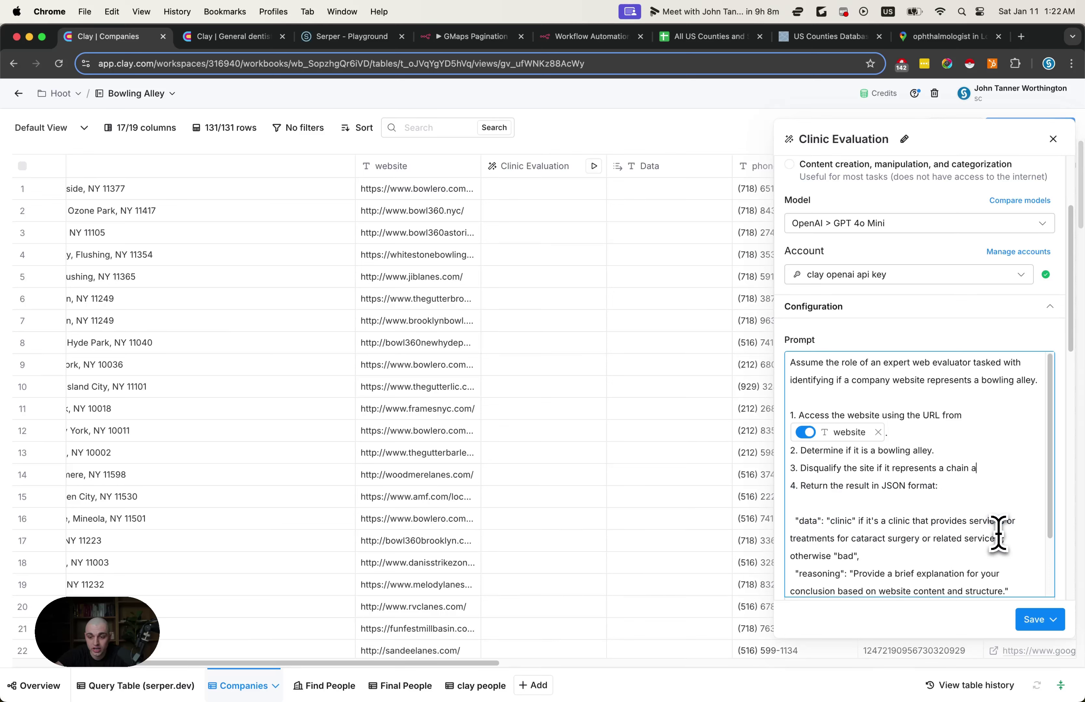
type("ain or a fa")
key("BackSpace")
type("facebook listing.")
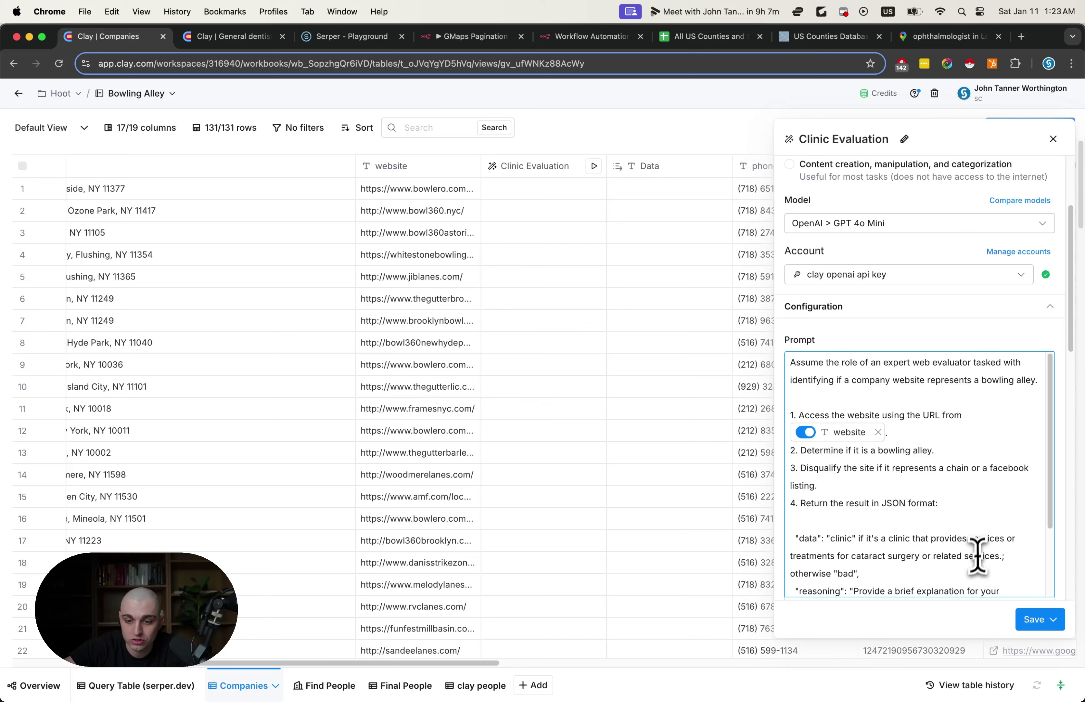
Step: In the prompt's JSON format, set the data value to "bowling alley" if it's a bowling alley instead of a clinic
scroll(977, 557, "down", 5)
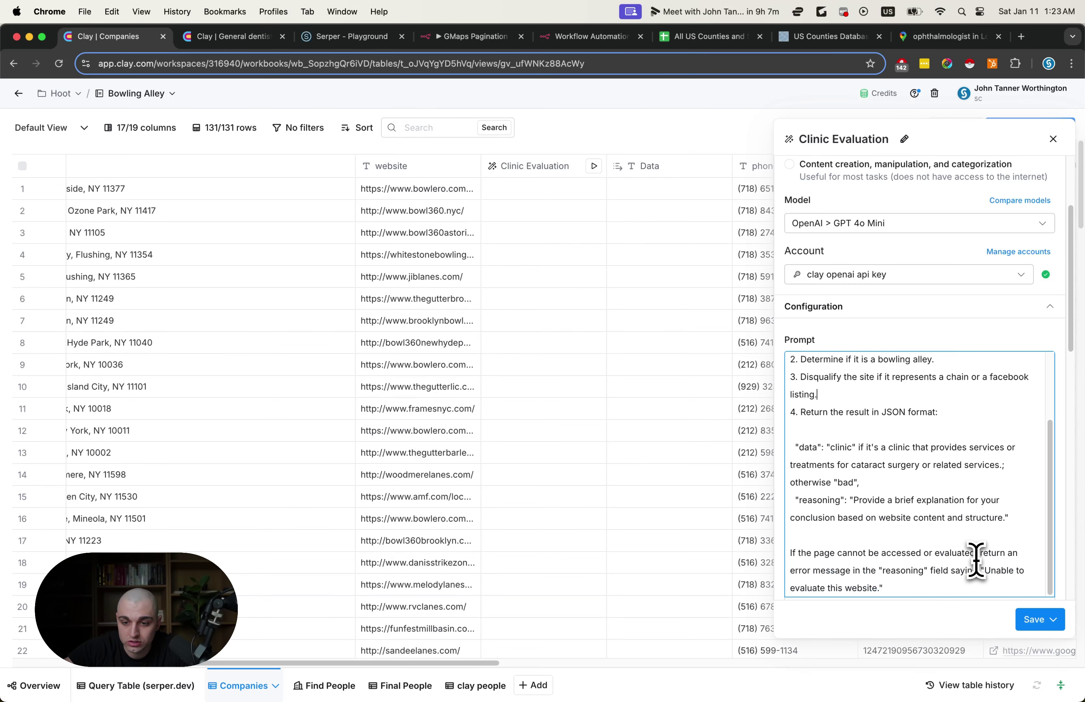
left_click_drag(851, 404, 831, 405)
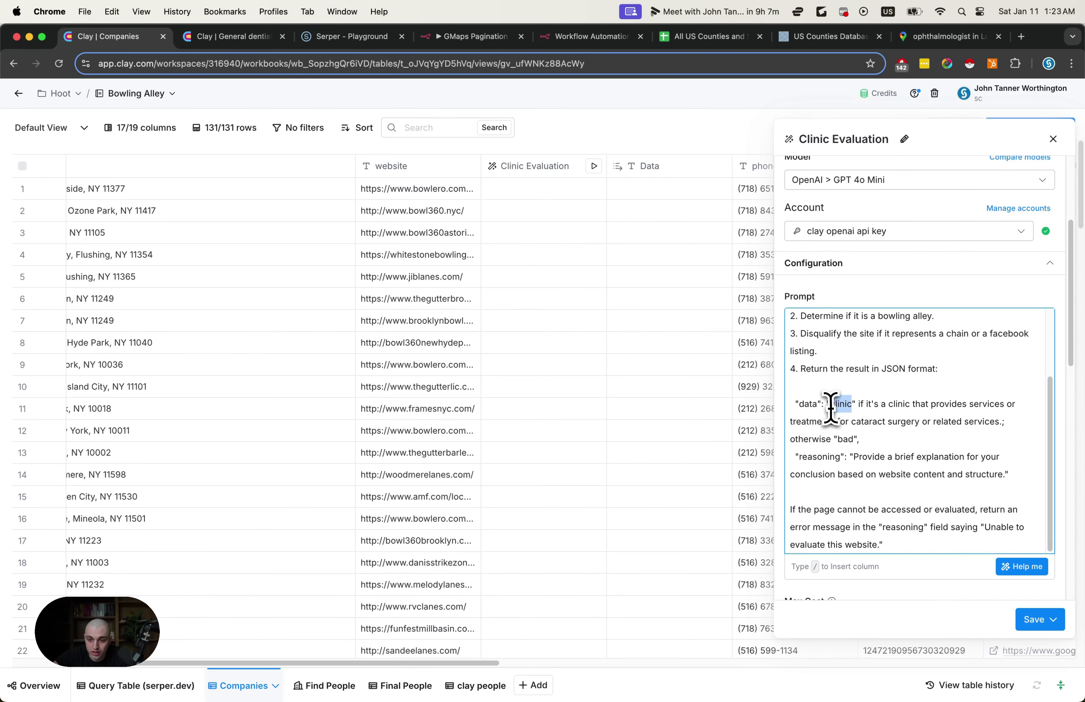
type("bowling alley\" if it's a ")
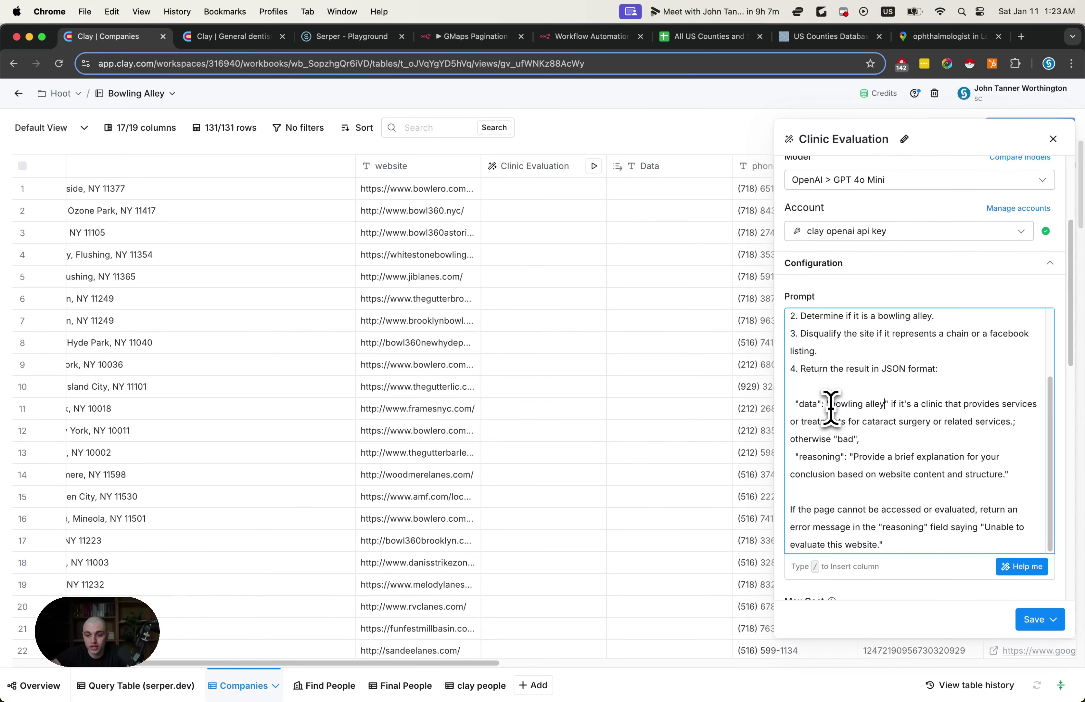
type("bowlin")
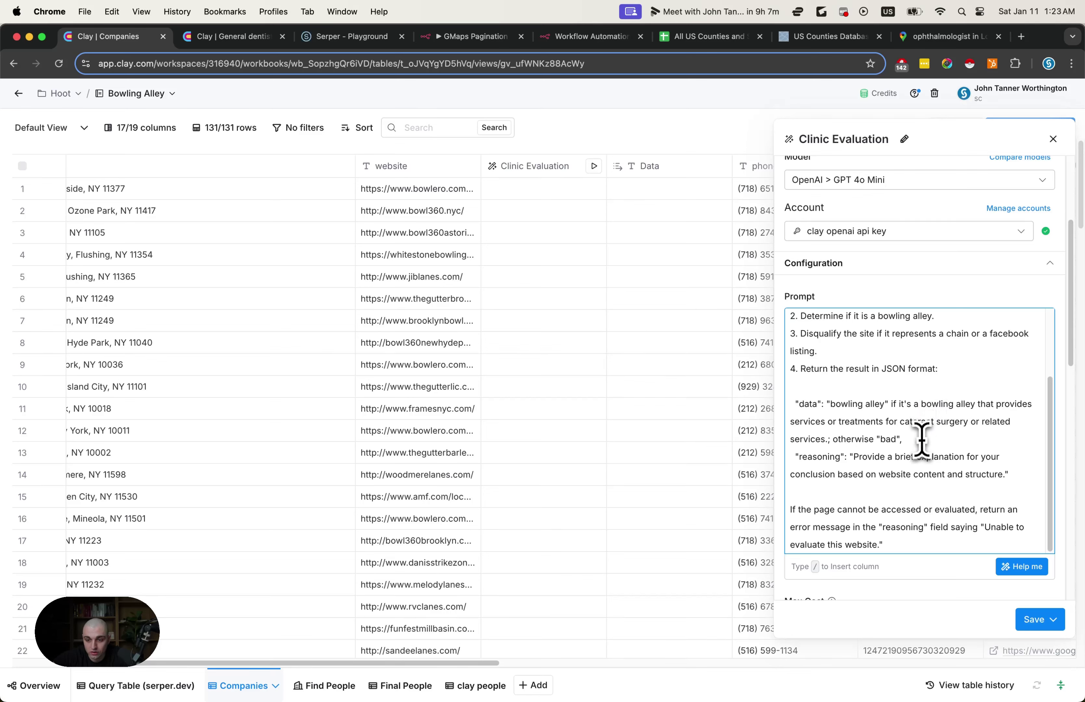
Step: Replace the cataract surgery and "bad" wording in the prompt's data line so it ends with "services around bowling."
left_click_drag(920, 443, 890, 425)
key("BackSpace")
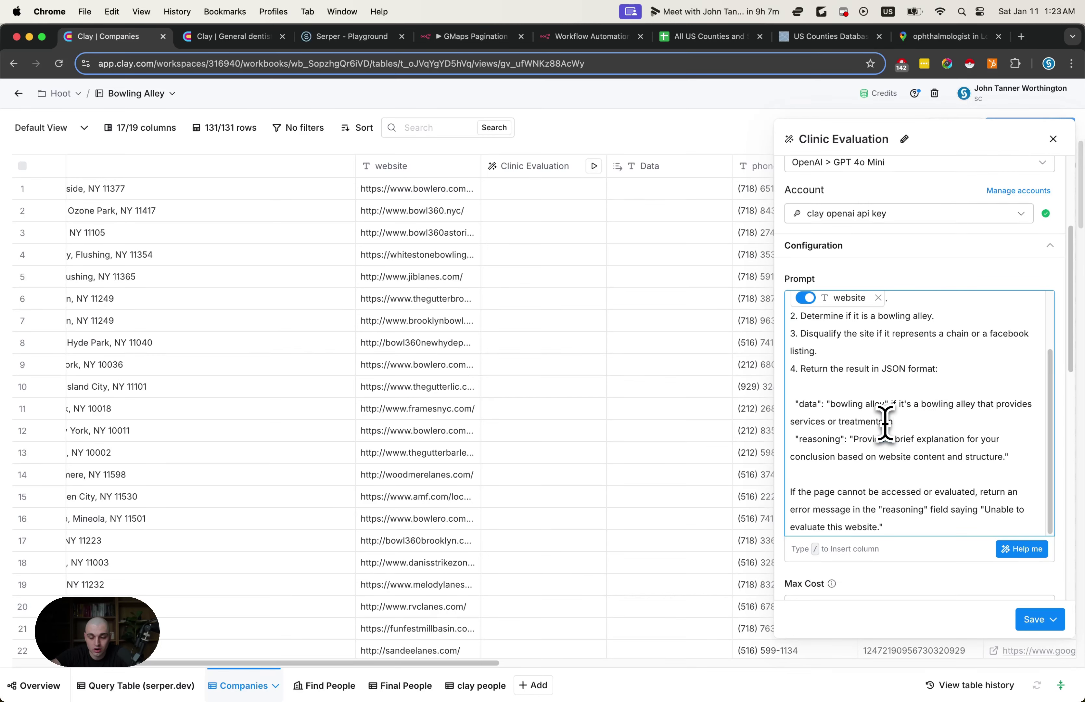
key("BackSpace")
key("BackSpace")
key("BackSpace")
key("BackSpace")
key("BackSpace")
key("BackSpace")
key("BackSpace")
key("BackSpace")
key("BackSpace")
key("BackSpace")
key("BackSpace")
key("BackSpace")
key("BackSpace")
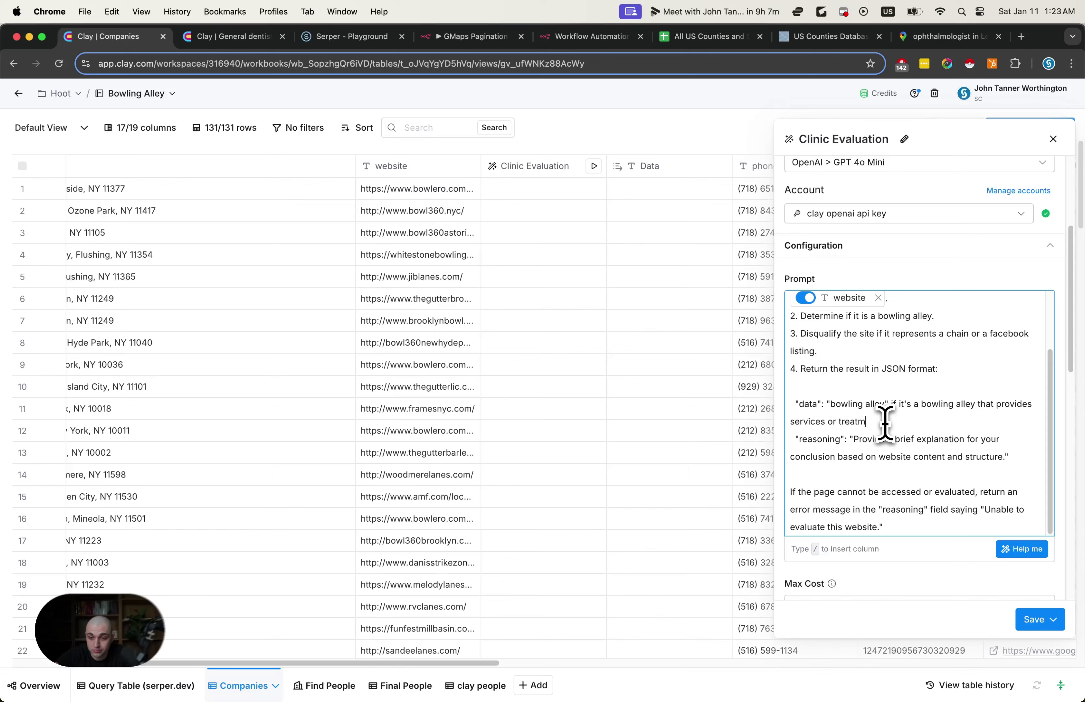
type("around")
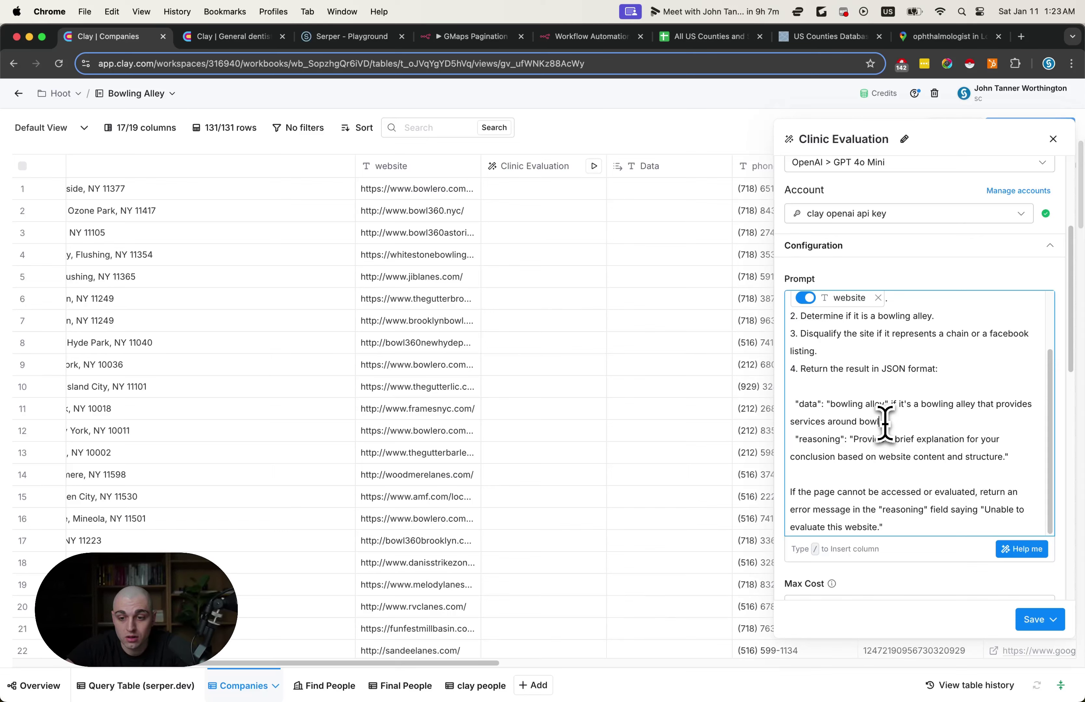
type(" bowling.")
Step: Generate the output JSON schema from the prompt, and save the Clinic Evaluation column while running it on 10 rows
scroll(912, 456, "down", 7)
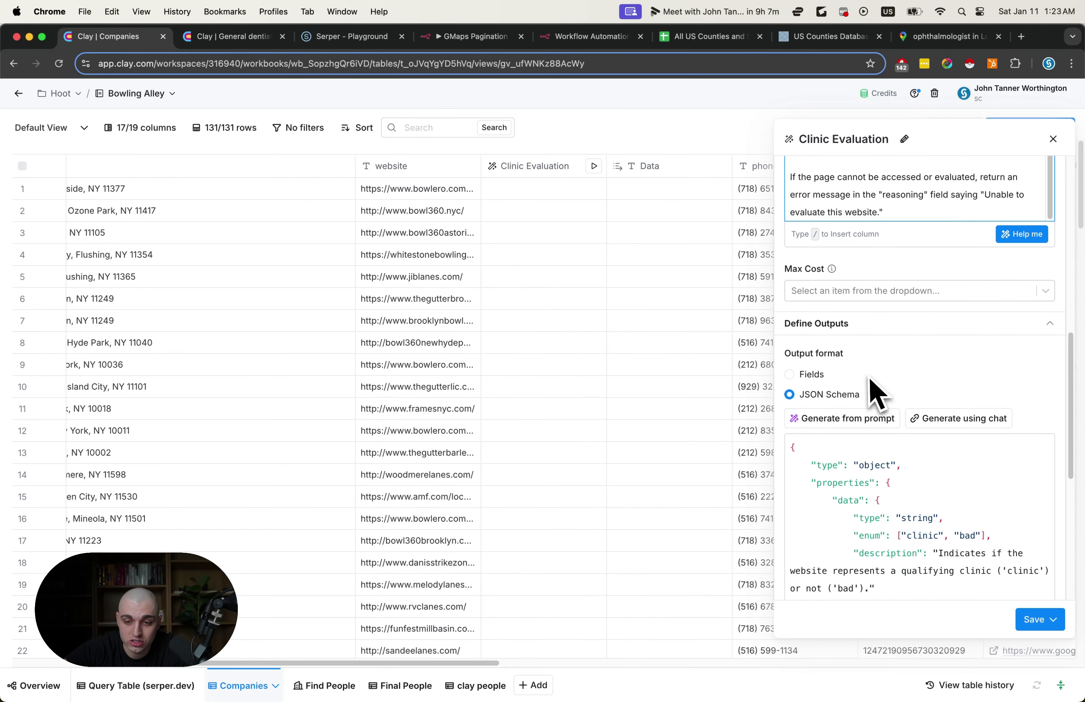
left_click(841, 419)
scroll(849, 470, "down", 1)
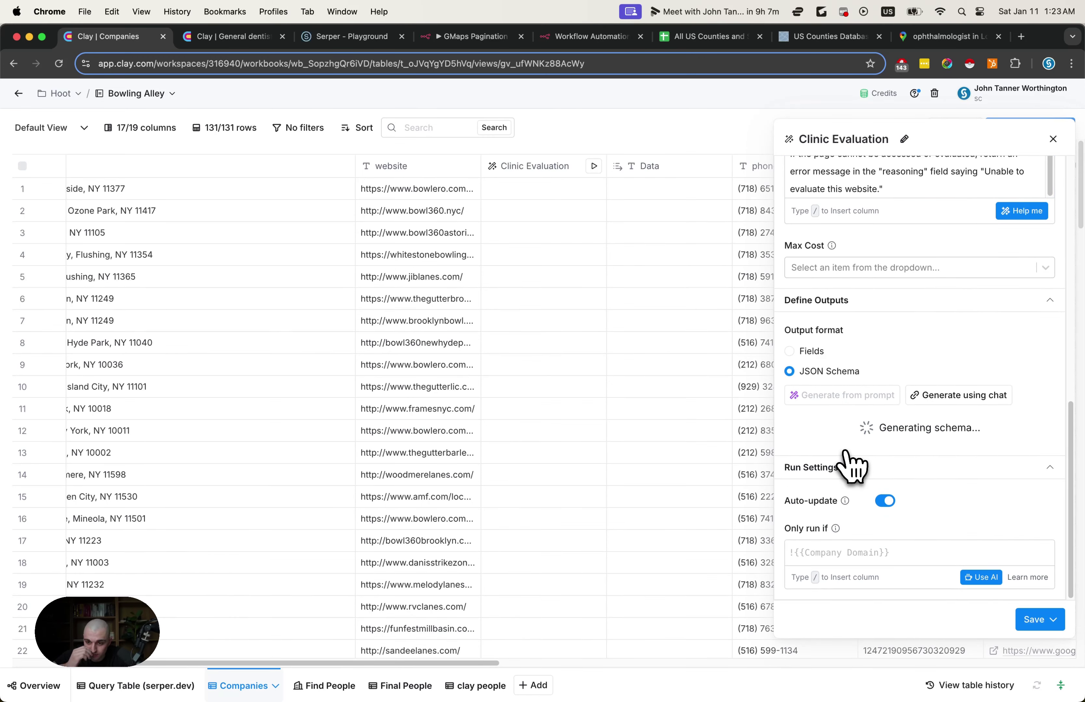
left_click(1026, 620)
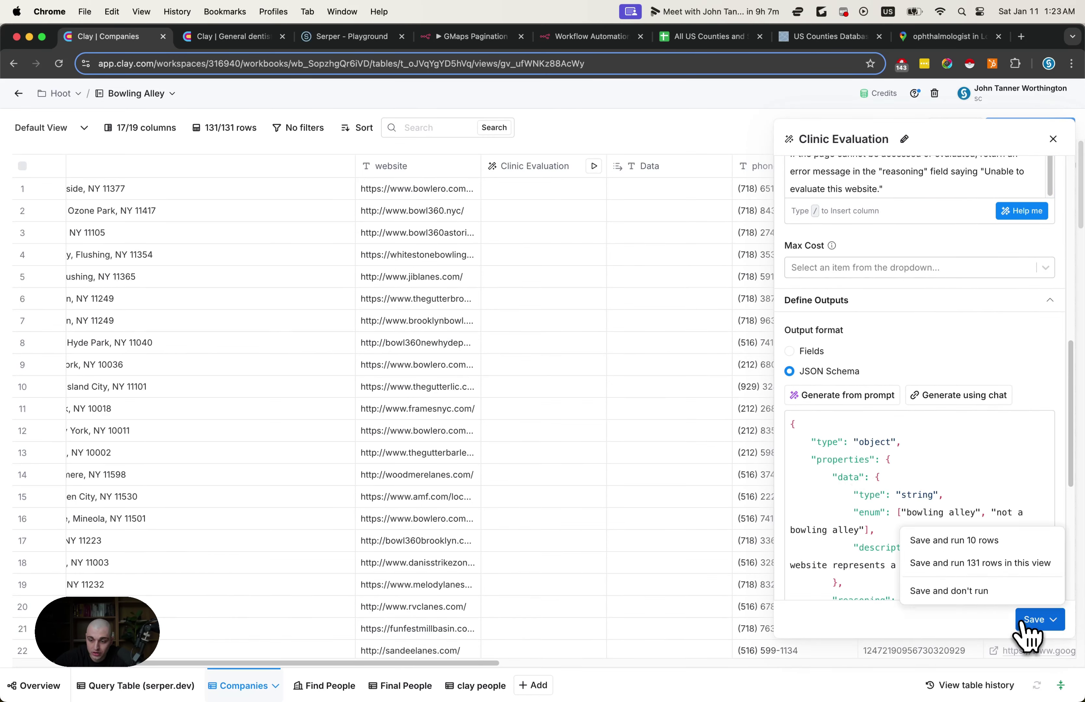
left_click(987, 546)
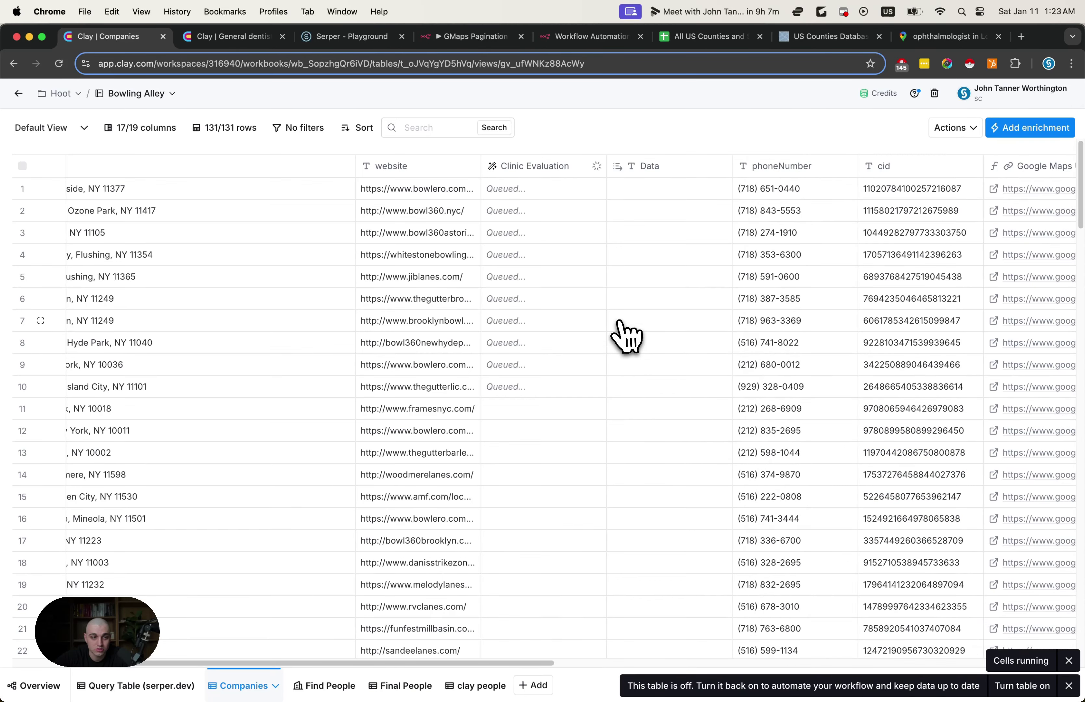
left_click(542, 216)
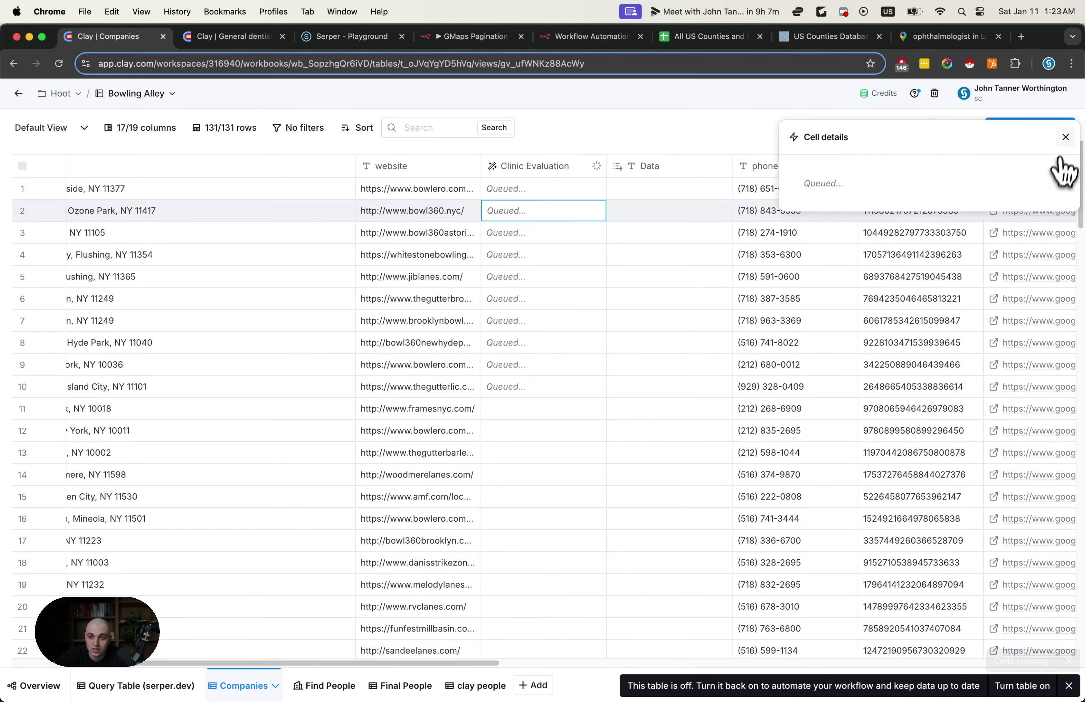
left_click(1066, 138)
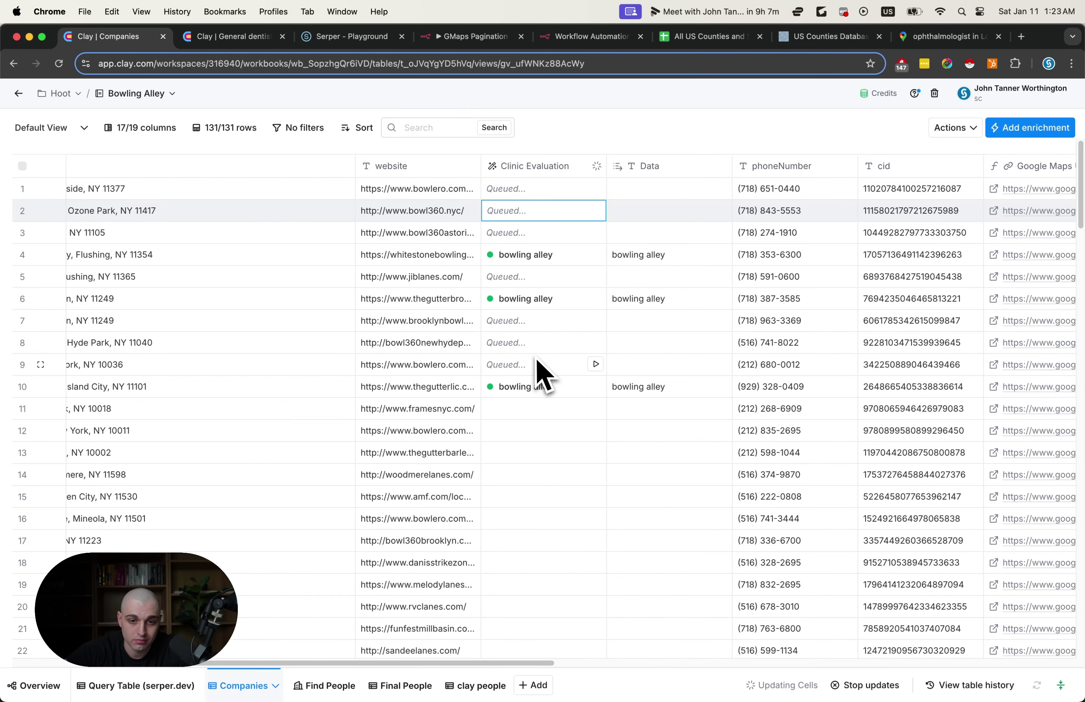
Step: Open the Write to Other Table column's configuration and examine its target table and column mappings
scroll(540, 310, "right", 10)
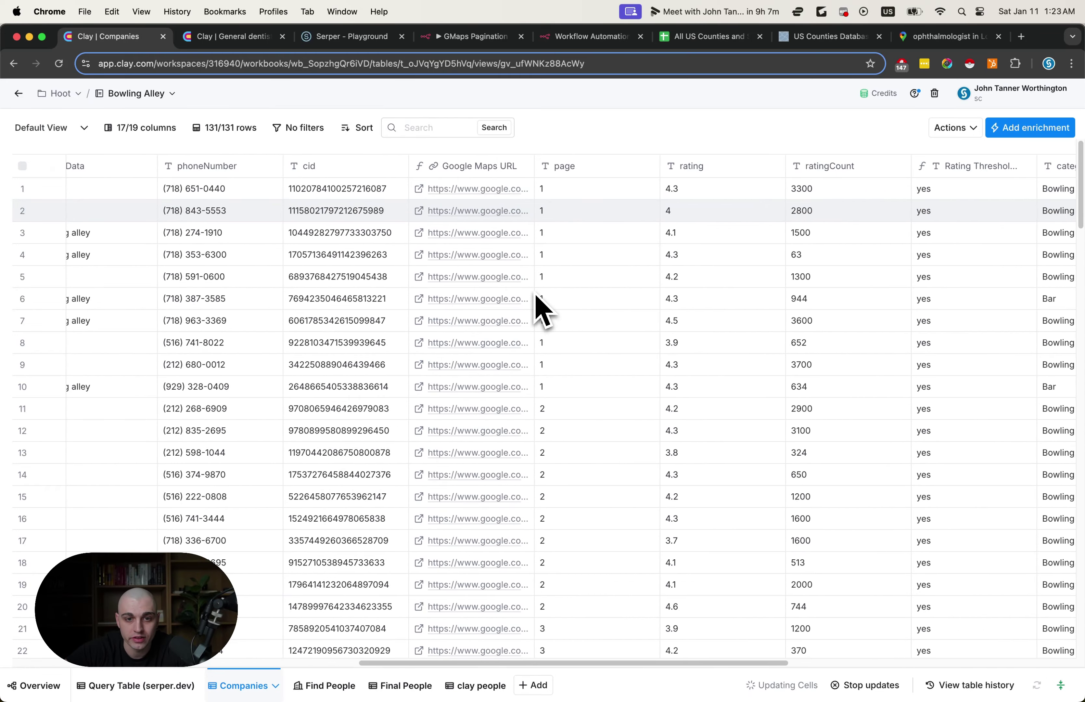
scroll(538, 304, "right", 10)
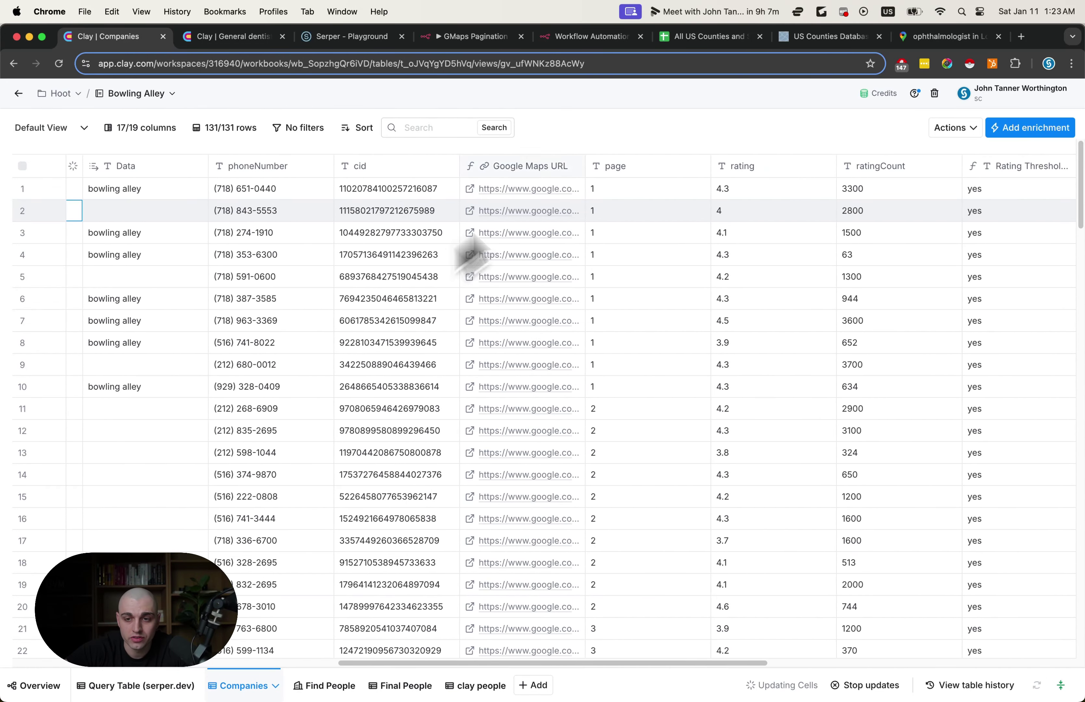
scroll(638, 310, "right", 10)
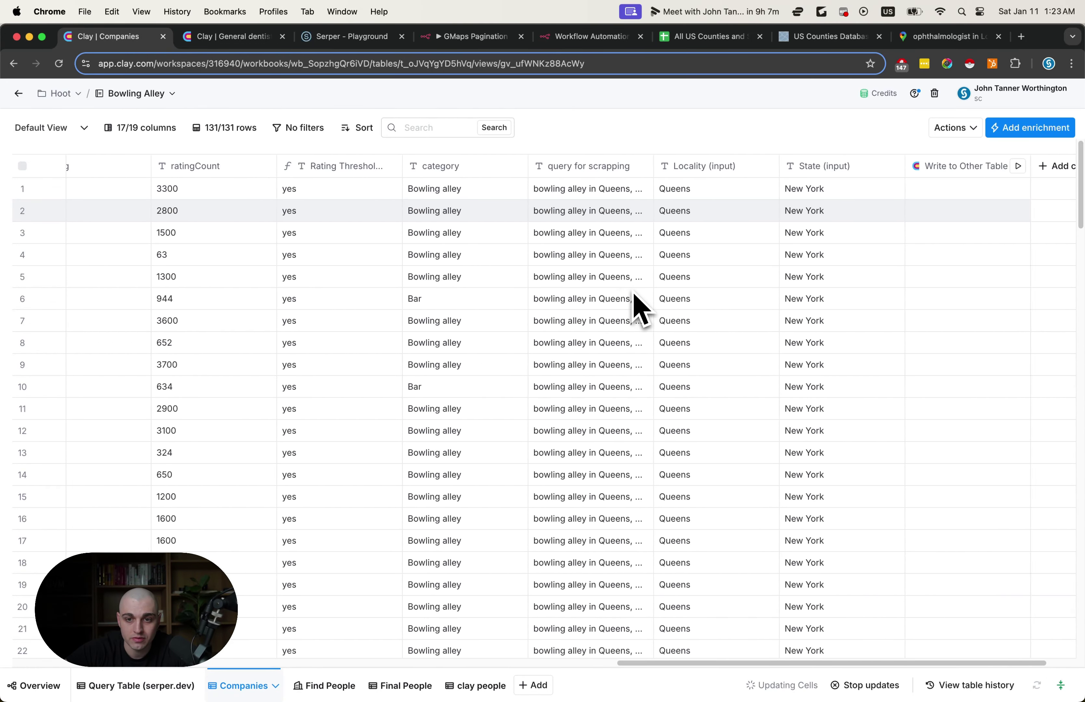
left_click(896, 166)
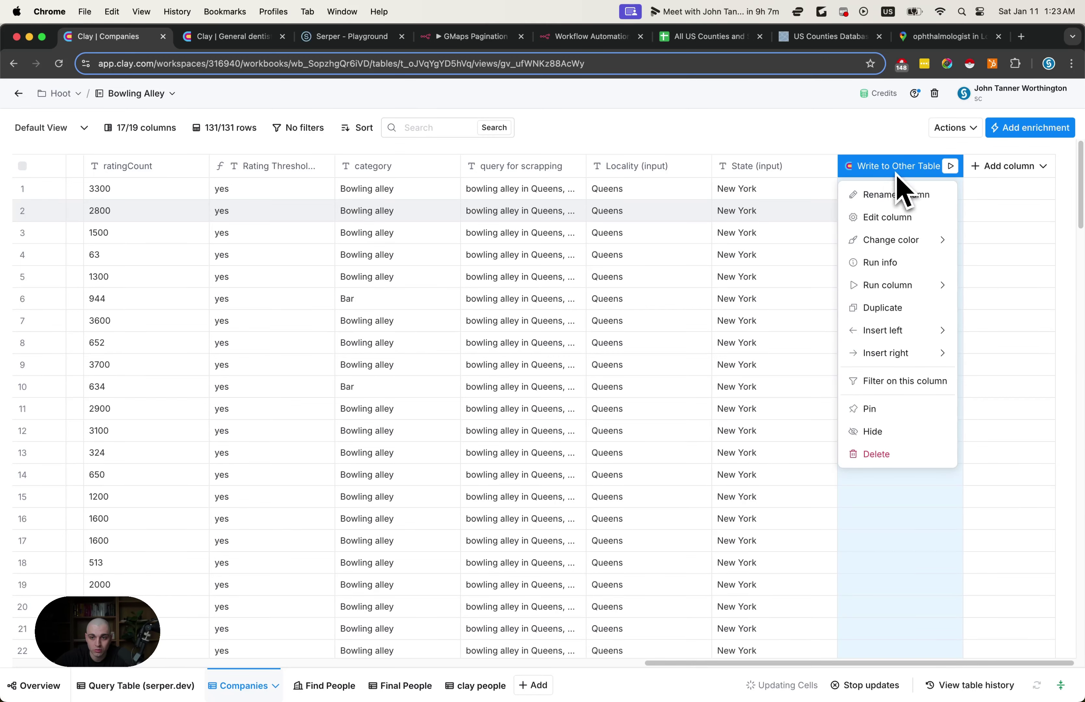
left_click(885, 218)
scroll(901, 477, "down", 3)
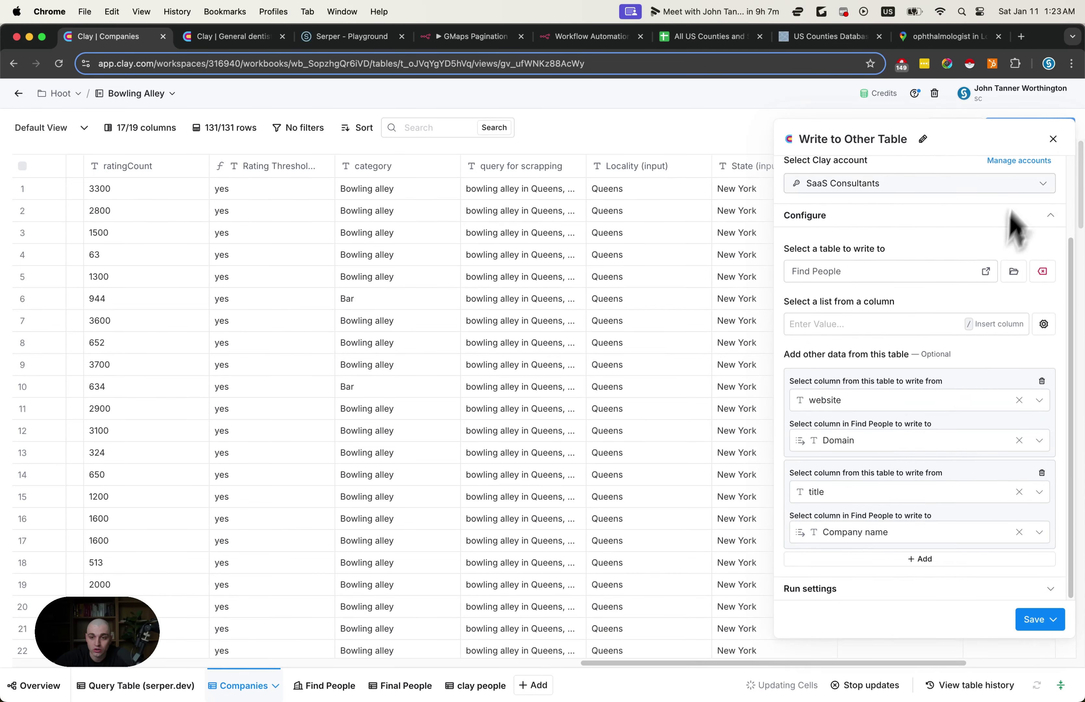
Step: Close the Write to Other Table configuration and review the Clinic Evaluation and Data results in the Companies table
left_click(1053, 139)
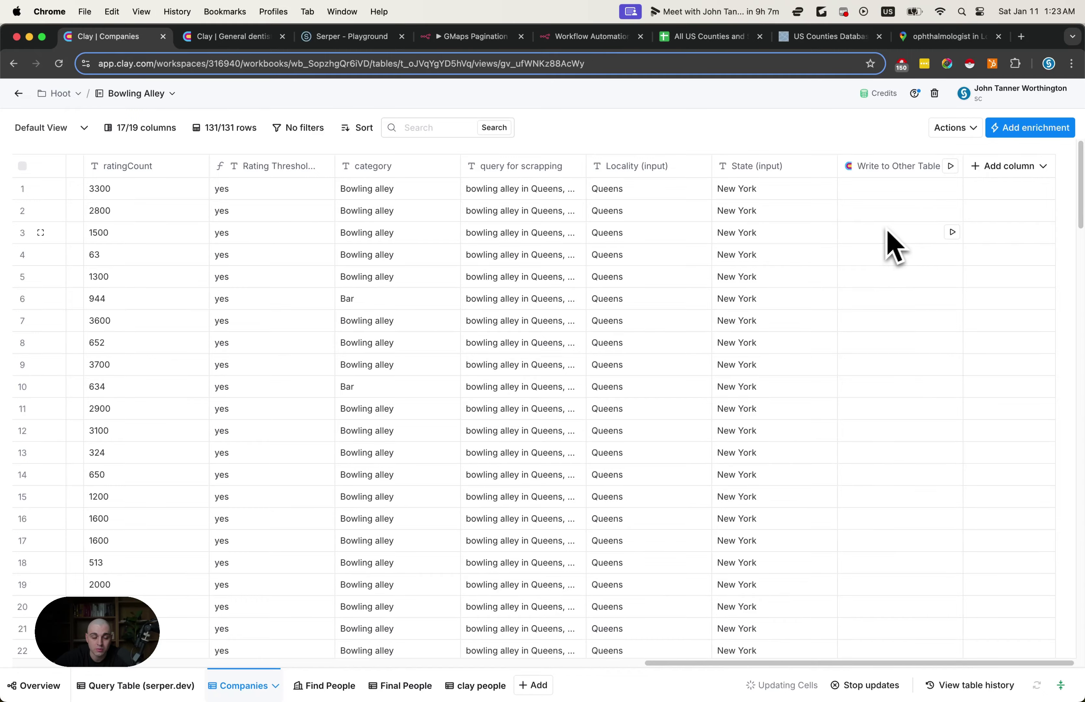
scroll(626, 336, "left", 15)
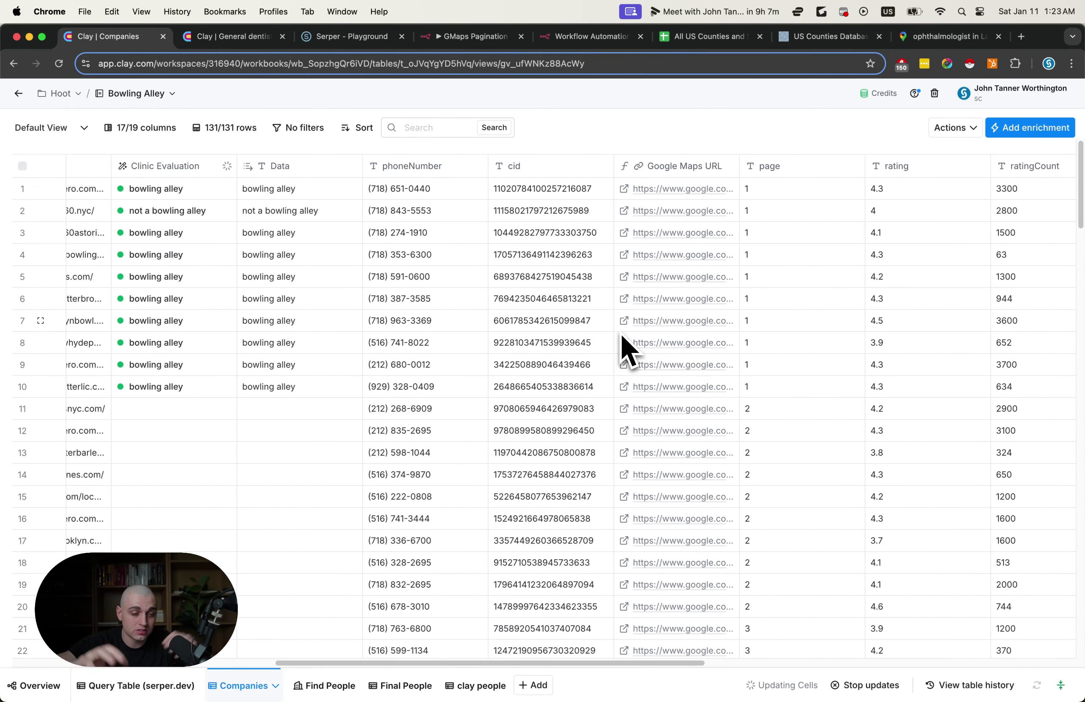
scroll(657, 371, "right", 5)
scroll(657, 371, "right", 20)
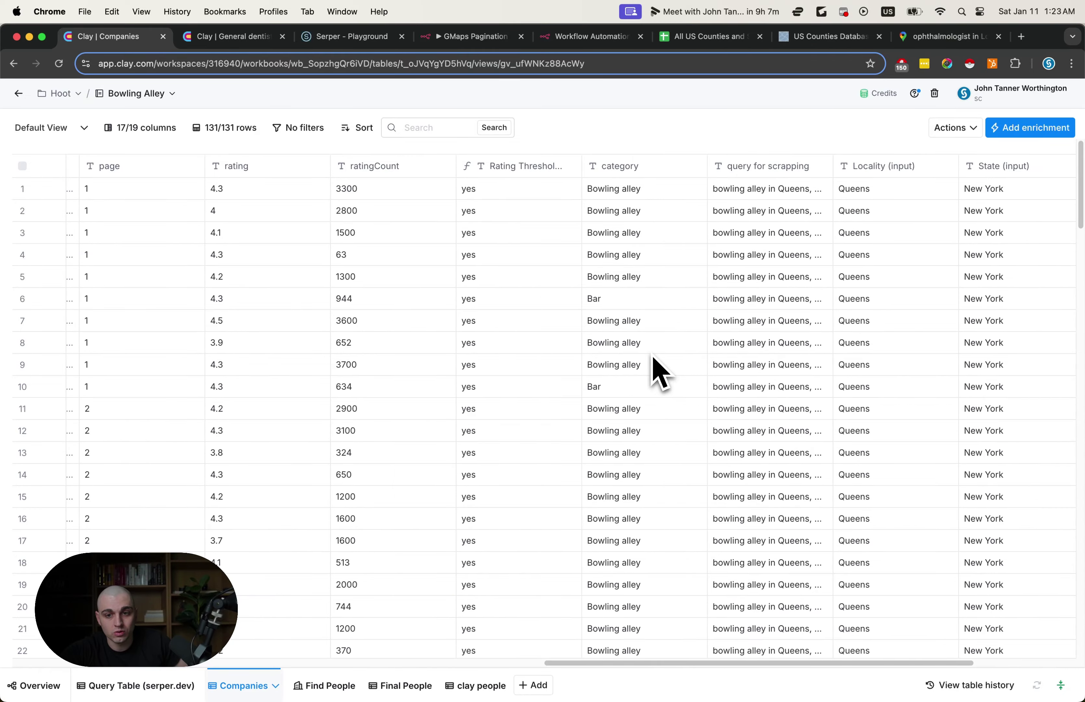
scroll(775, 259, "left", 20)
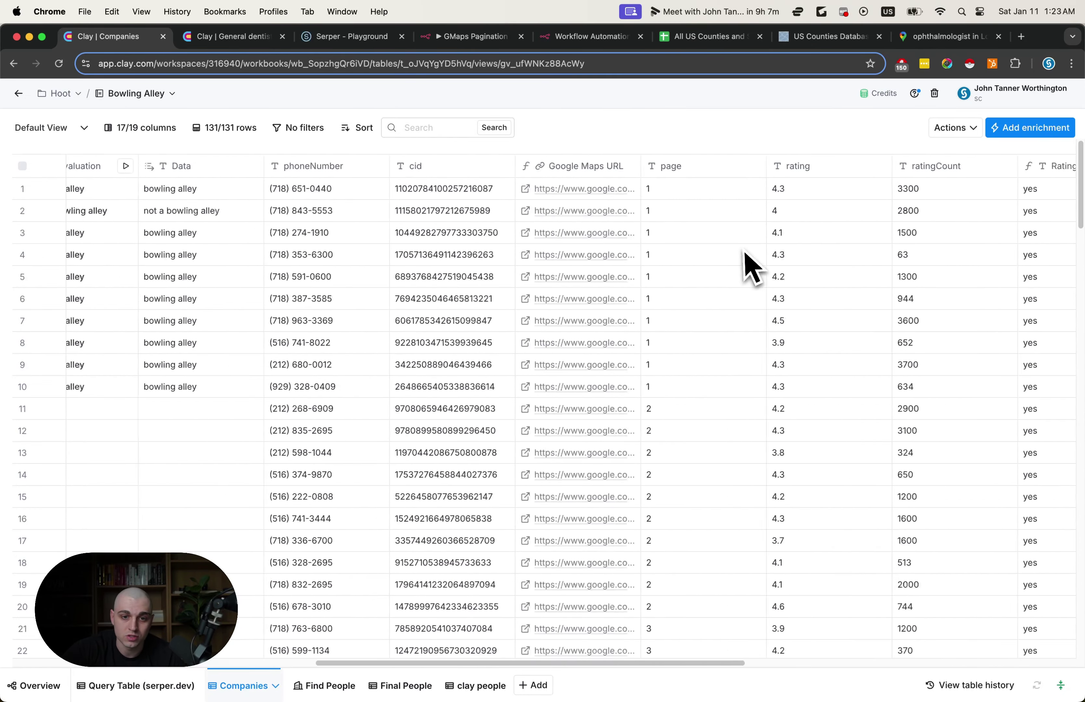
scroll(666, 230, "right", 20)
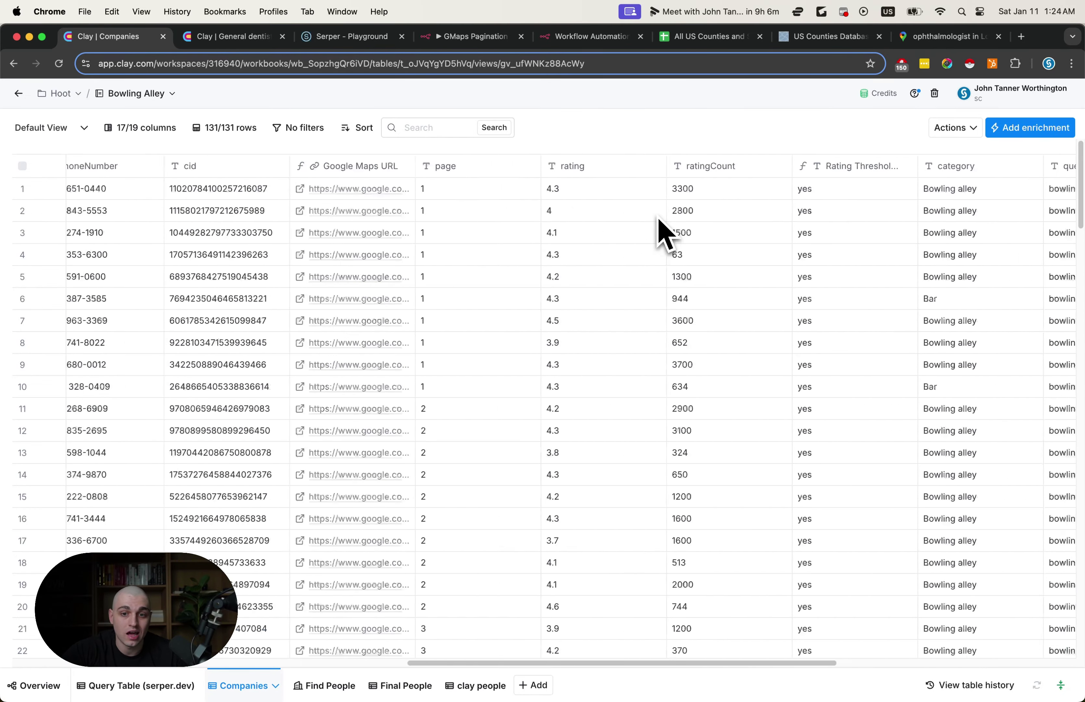
Step: For the Write to Other Table column, generate a run condition from "only run if Data is equal to "bowling alley""
left_click(883, 166)
left_click(883, 218)
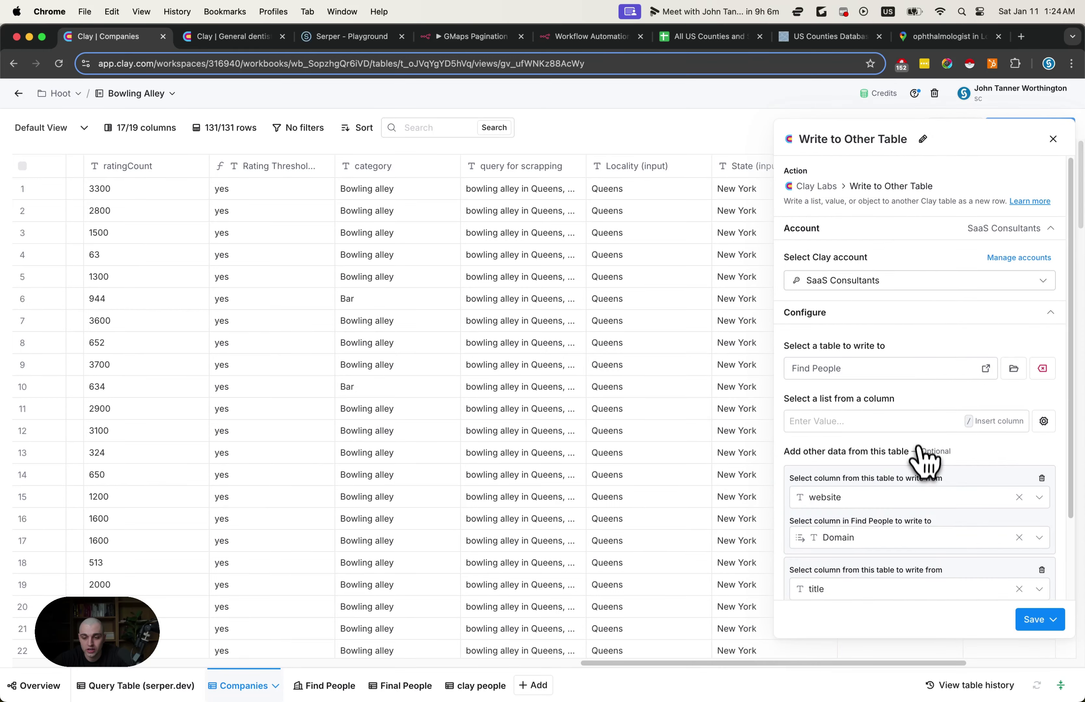
scroll(914, 502, "down", 3)
scroll(907, 592, "down", 3)
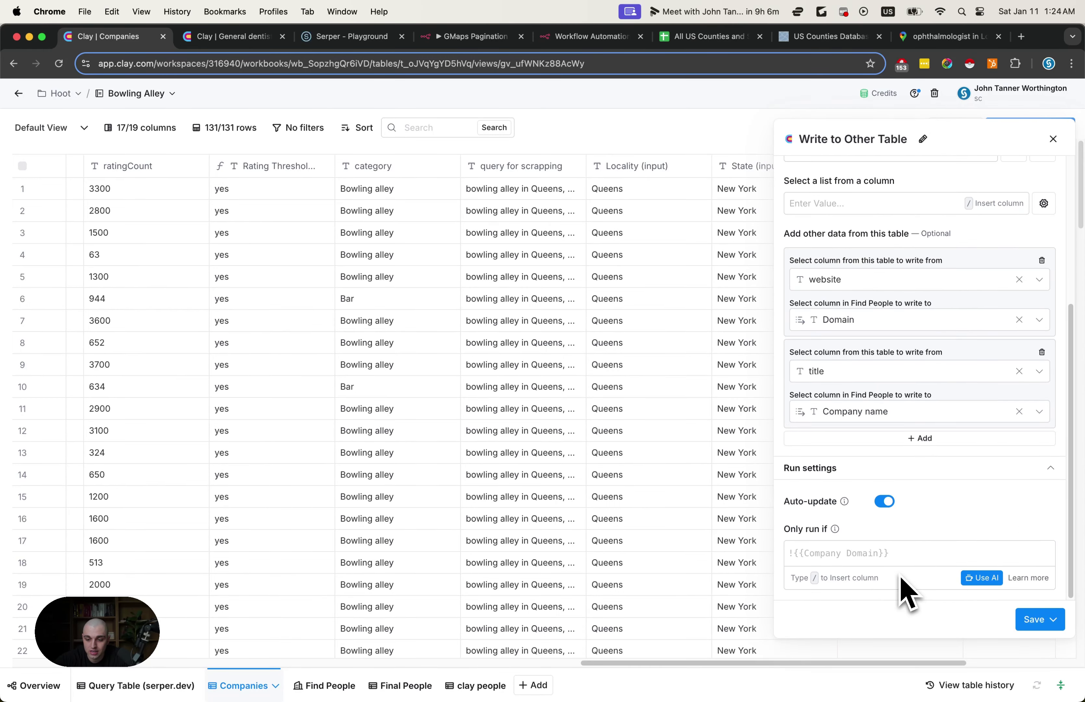
left_click(980, 578)
left_click(463, 297)
type("only run if")
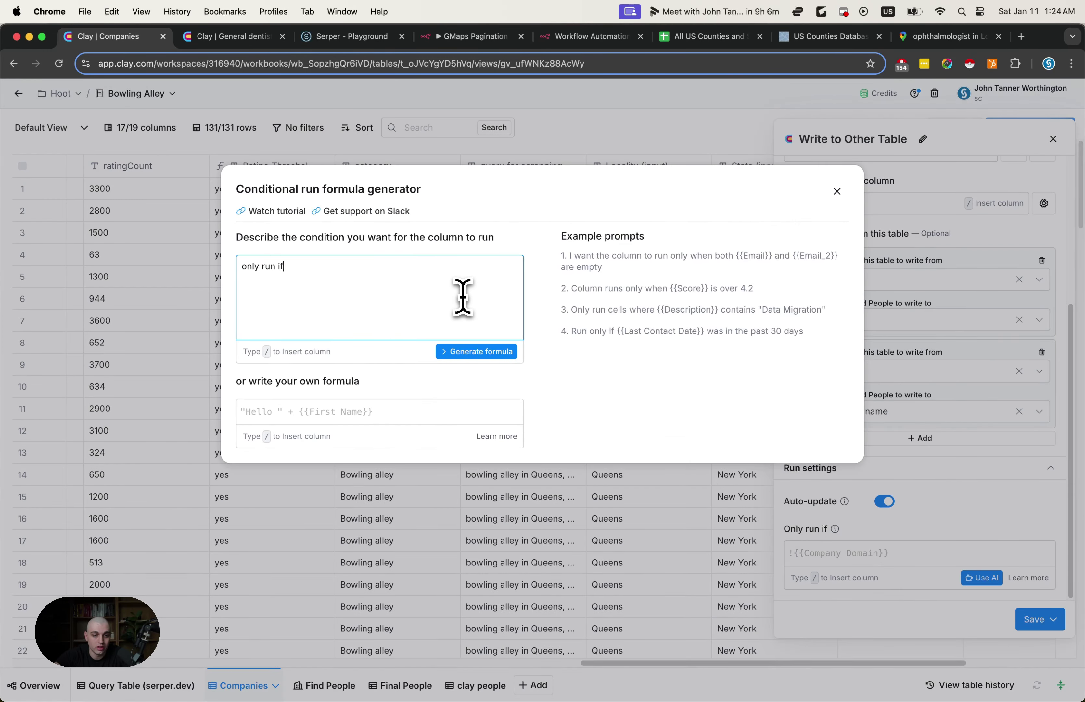
type(" /")
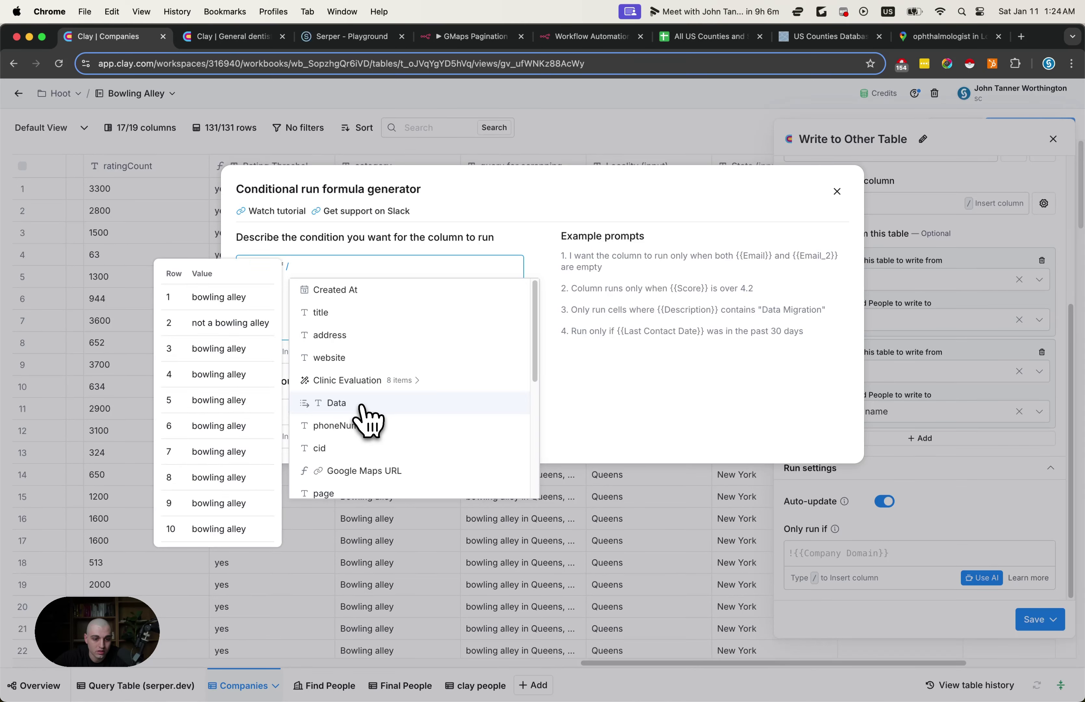
left_click(337, 403)
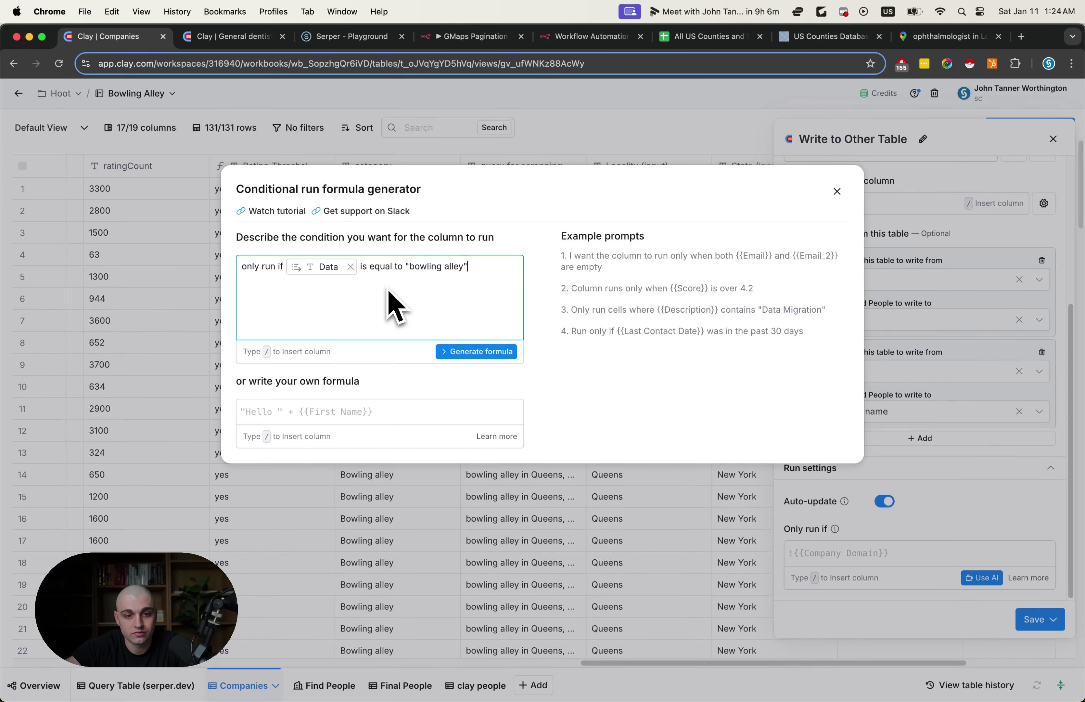
left_click(462, 352)
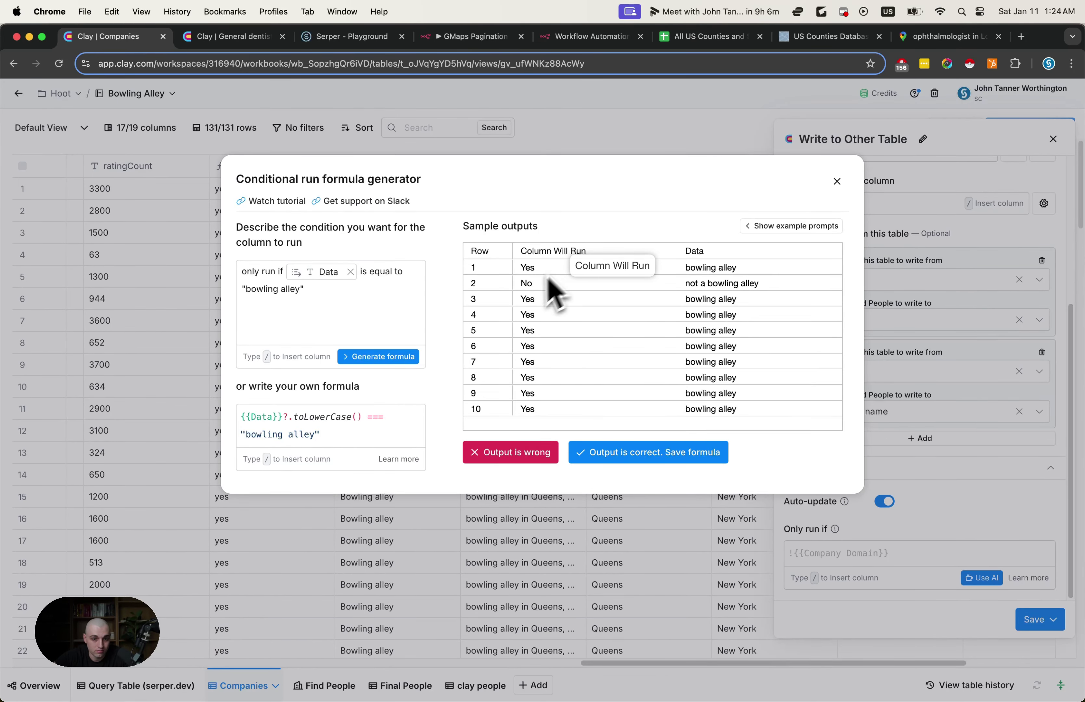
Step: Check the condition's sample outputs, accept the formula, and save the Write to Other Table column without running it
left_click_drag(540, 284, 542, 292)
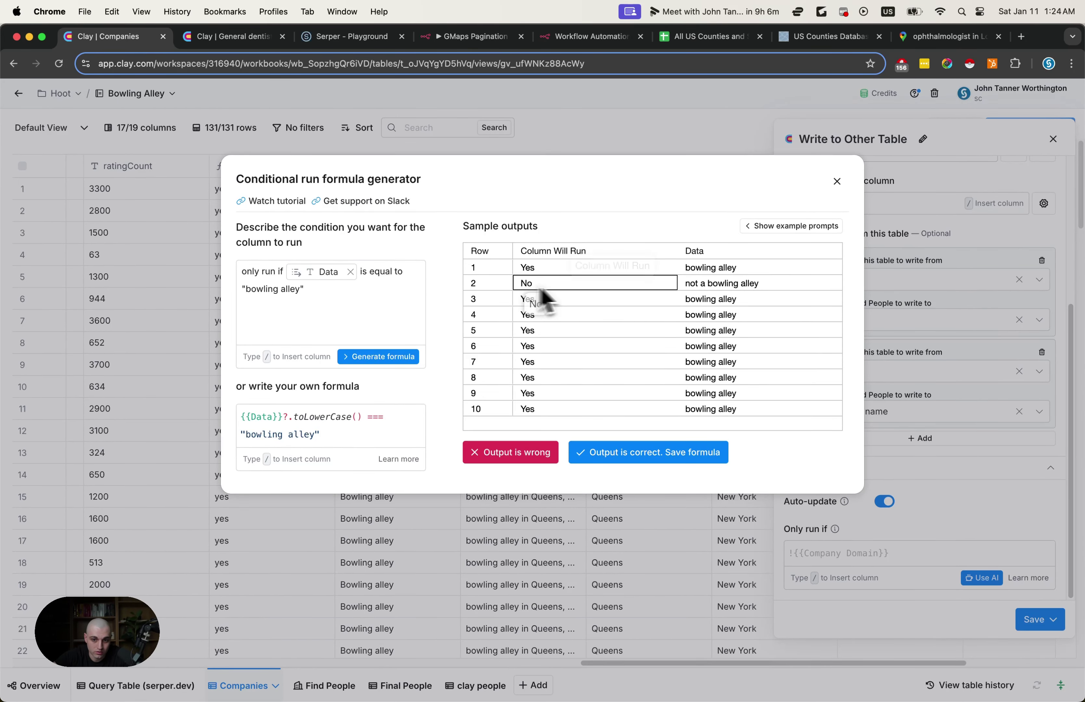
left_click(628, 456)
left_click(1028, 620)
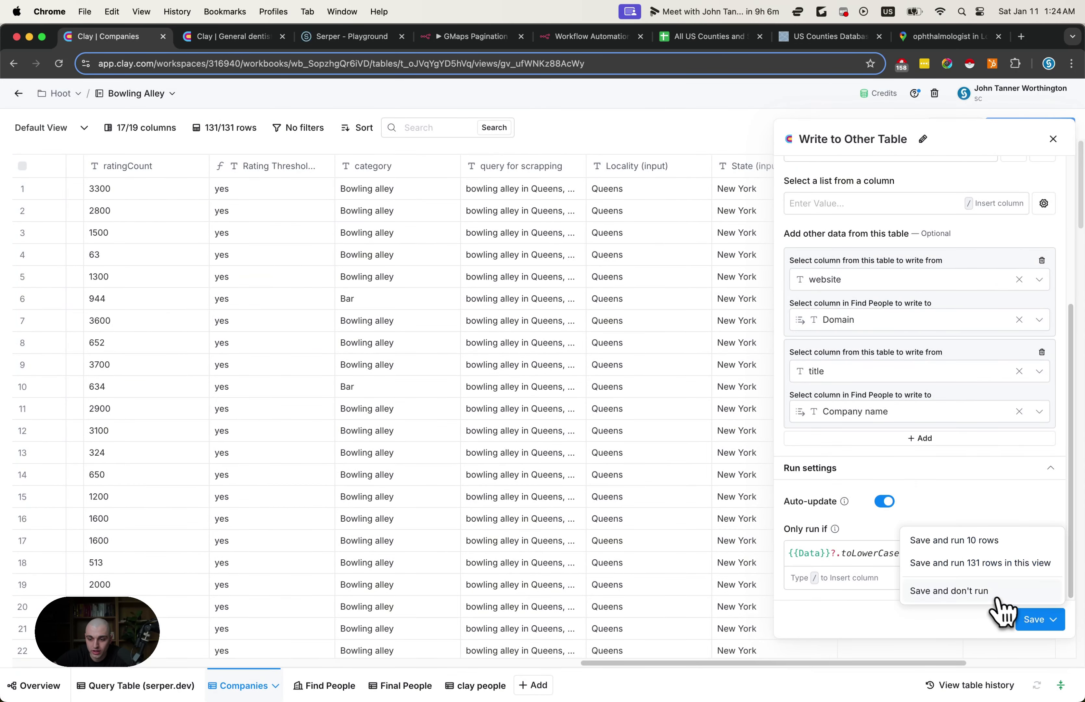
left_click(994, 592)
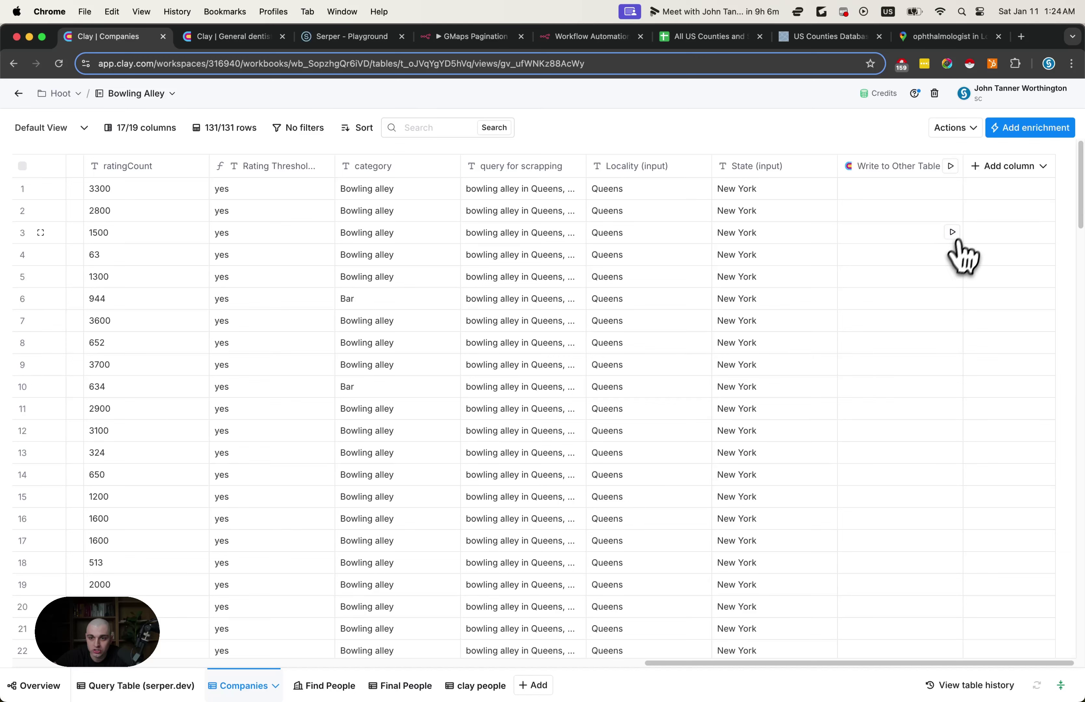
Step: Run the Write to Other Table column individually for rows 1, 2 and 3
left_click(948, 193)
left_click(1065, 137)
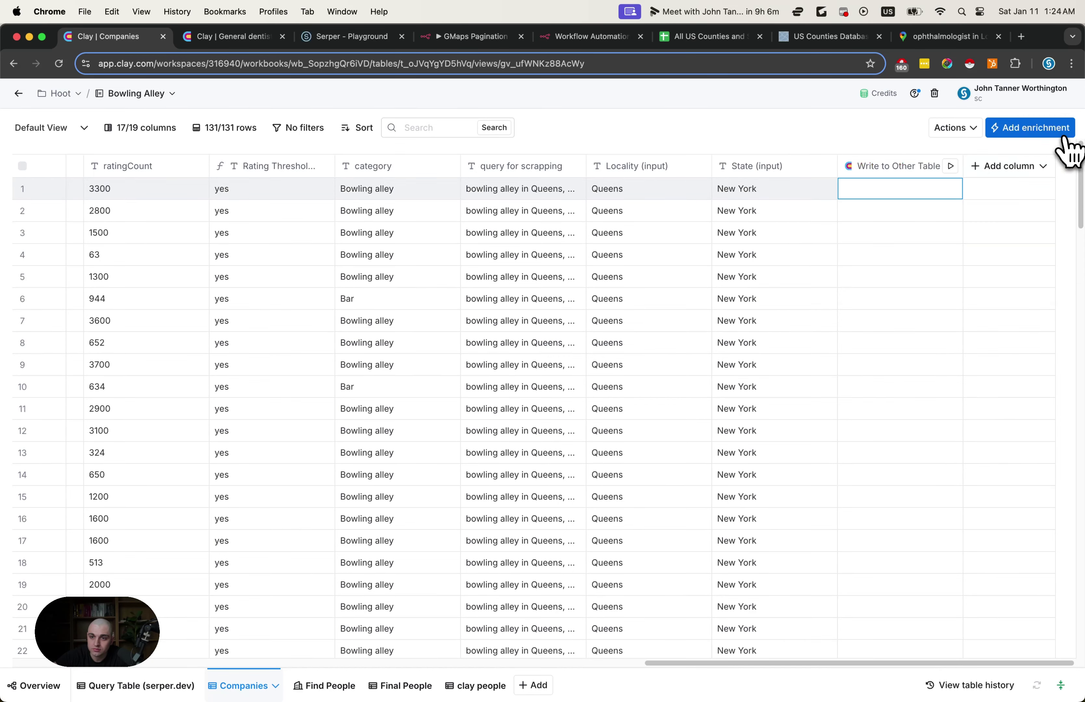
left_click(952, 188)
left_click(953, 211)
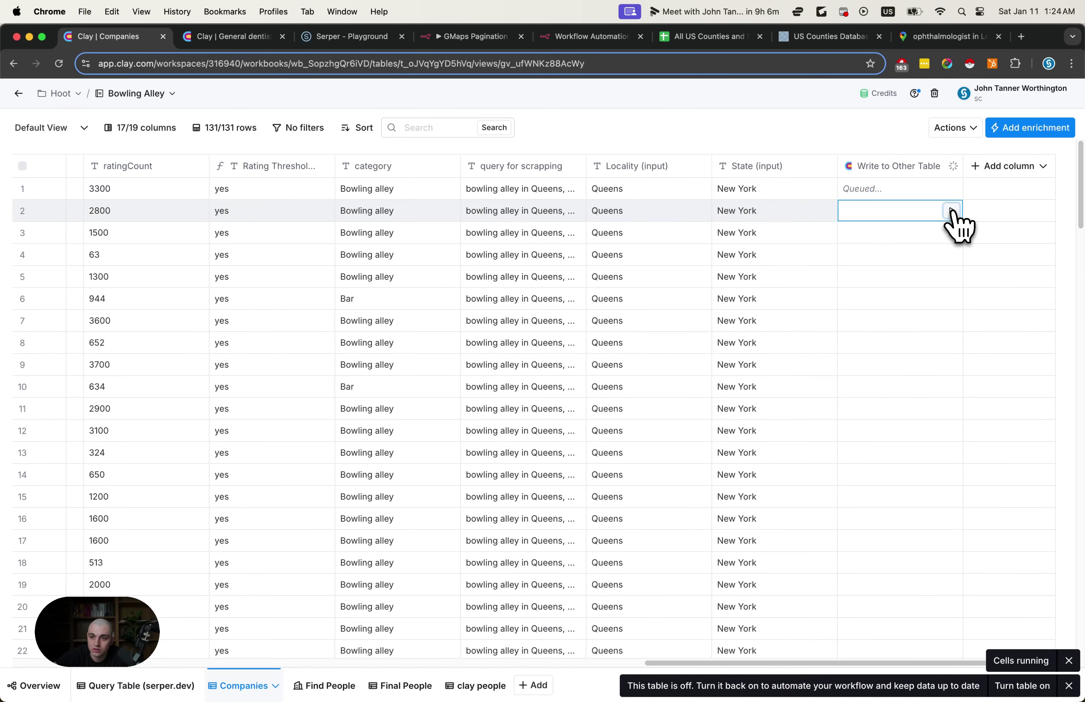
left_click(953, 233)
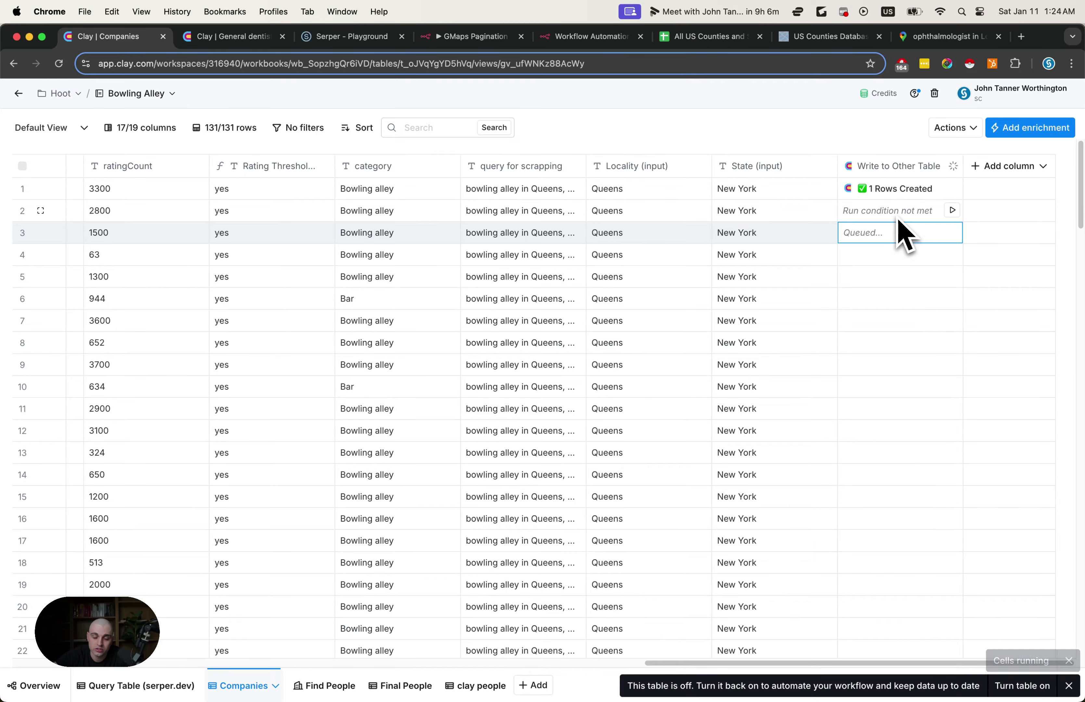
scroll(907, 234, "left", 15)
scroll(809, 206, "right", 15)
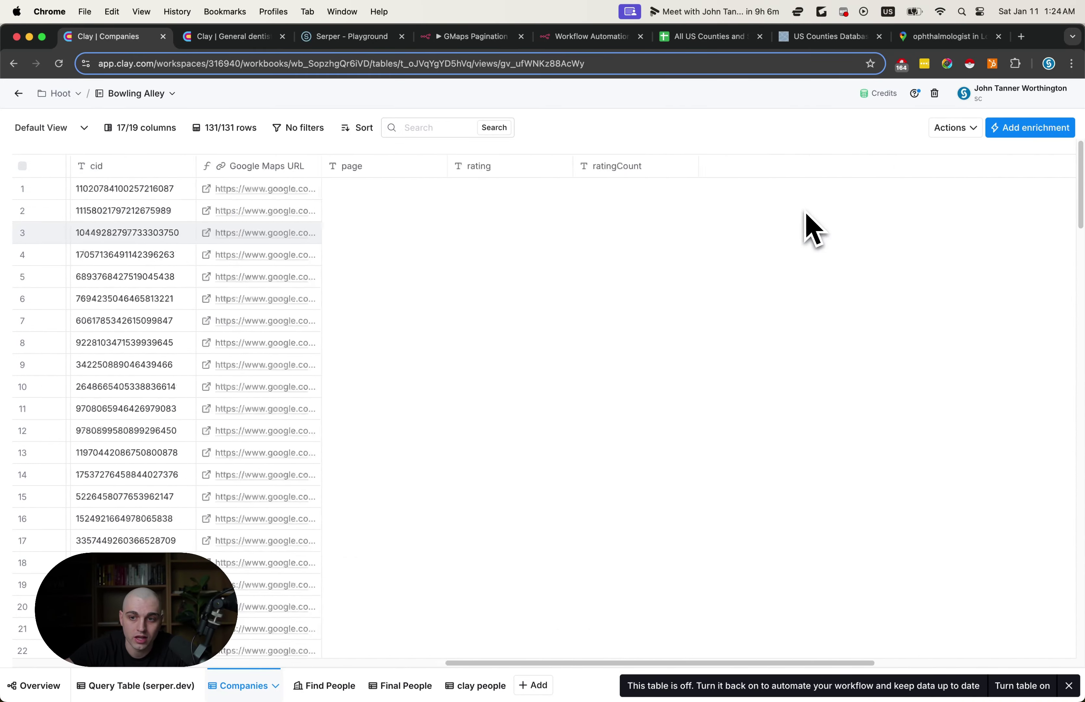
Step: Look over the Write to Other Table column's run options and compare its rows with the Clinic Evaluation results
left_click(862, 166)
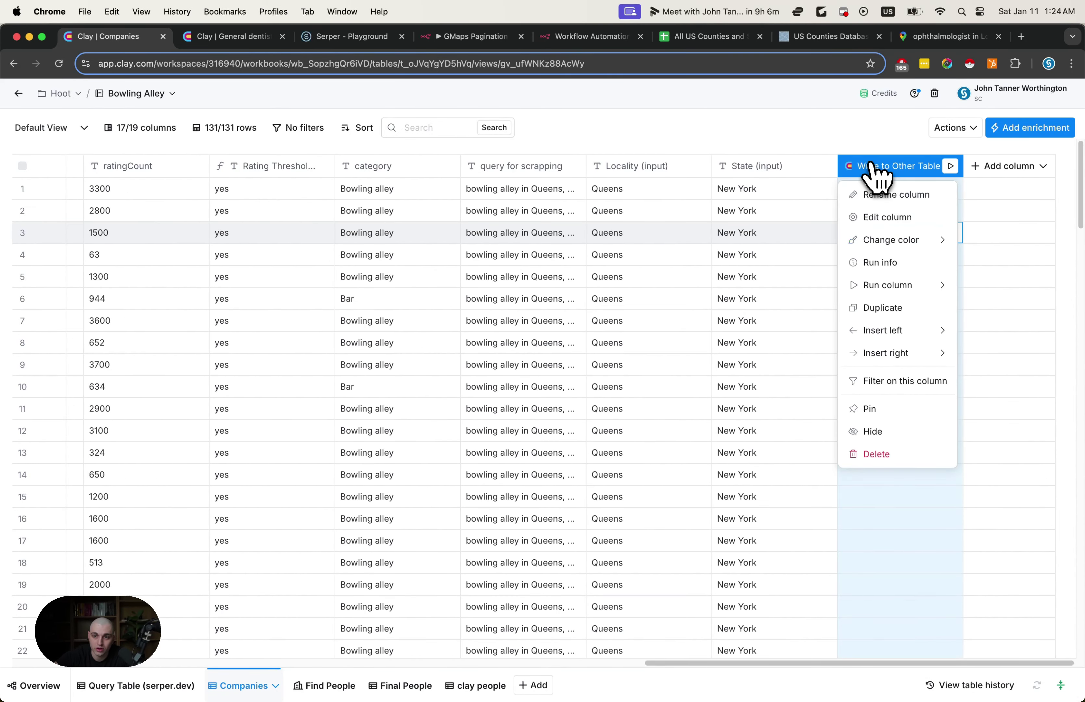
mouse_move(867, 285)
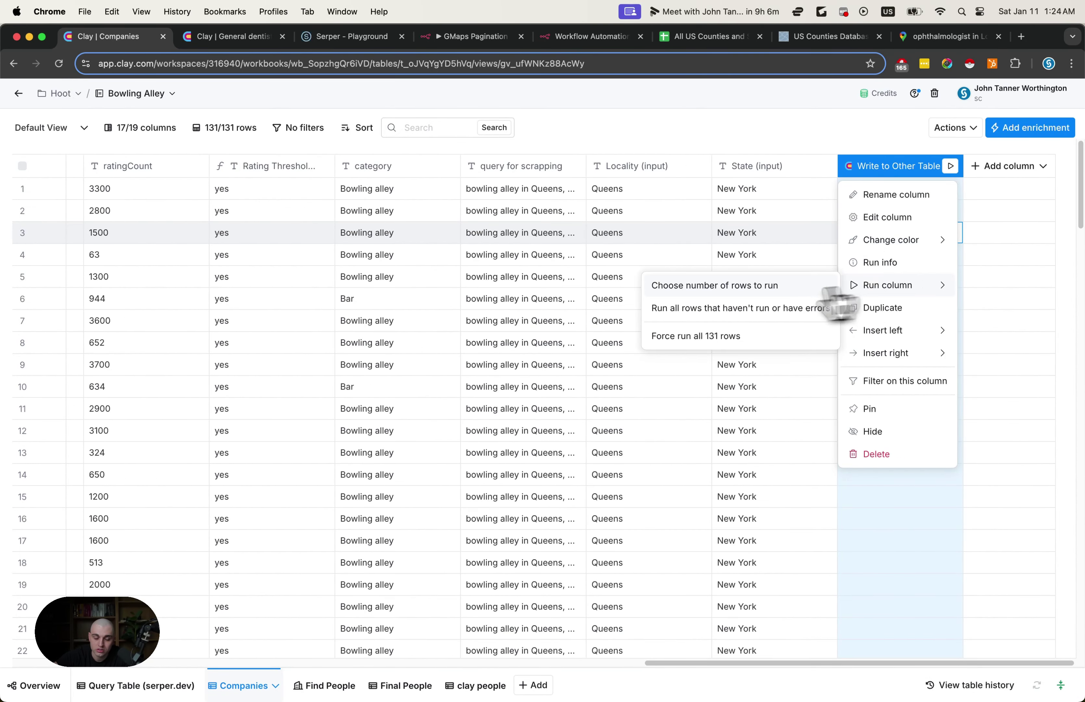
left_click(502, 322)
scroll(502, 321, "left", 10)
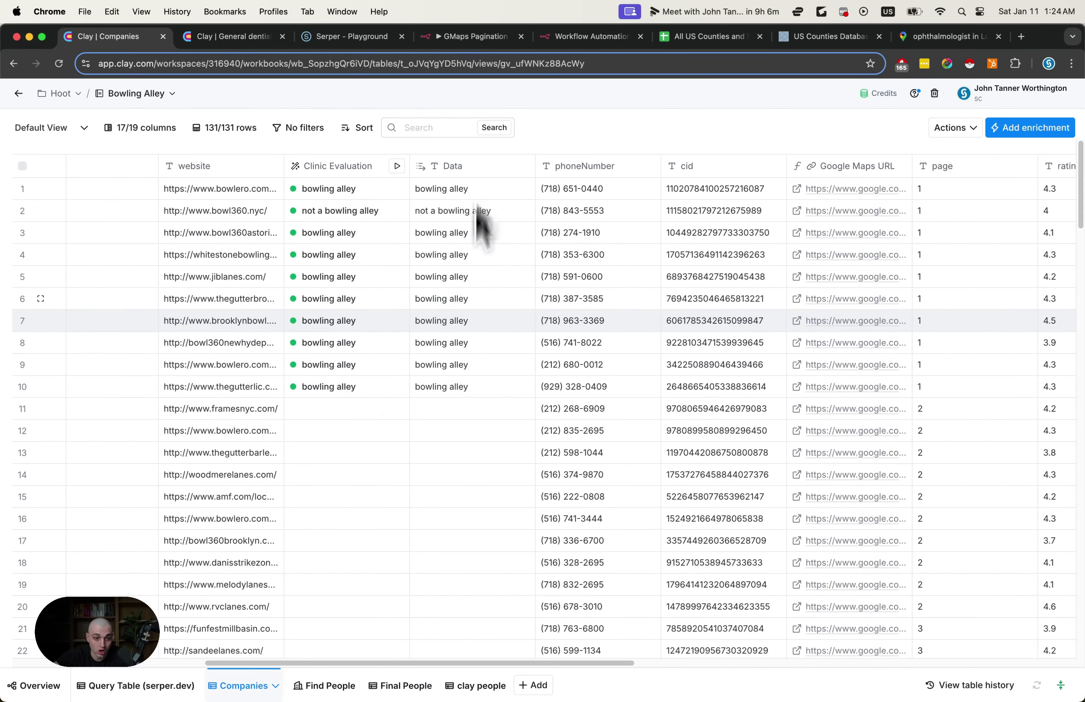
scroll(484, 351, "right", 10)
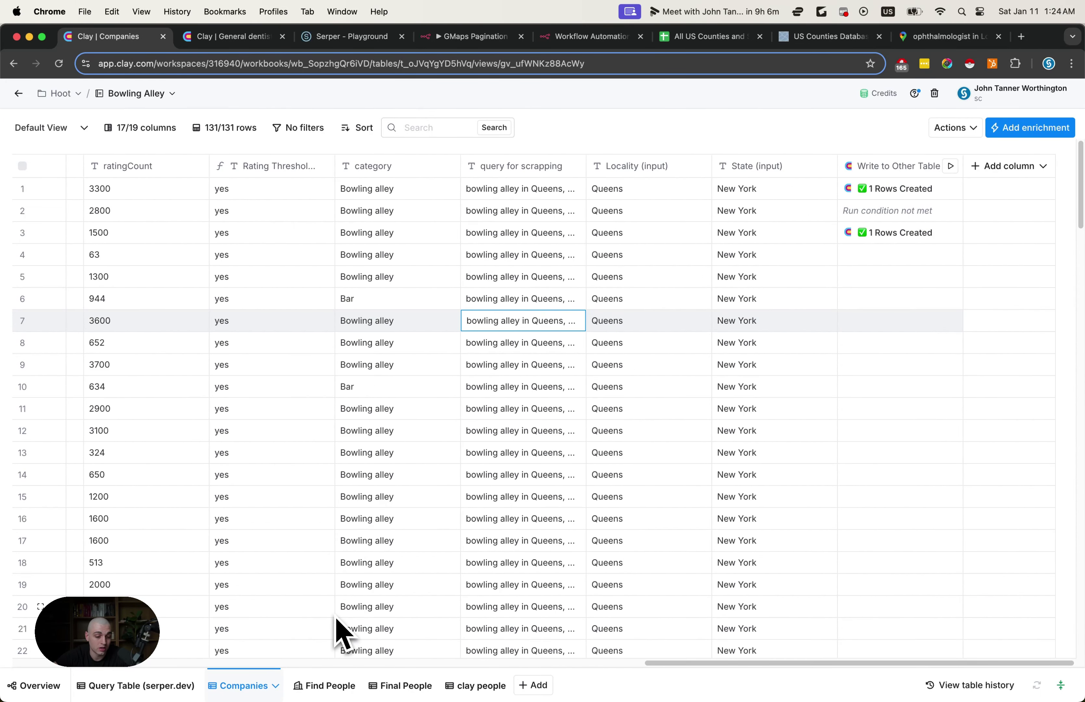
Step: Open the Find People table and check the company names and domains written to it
left_click(337, 686)
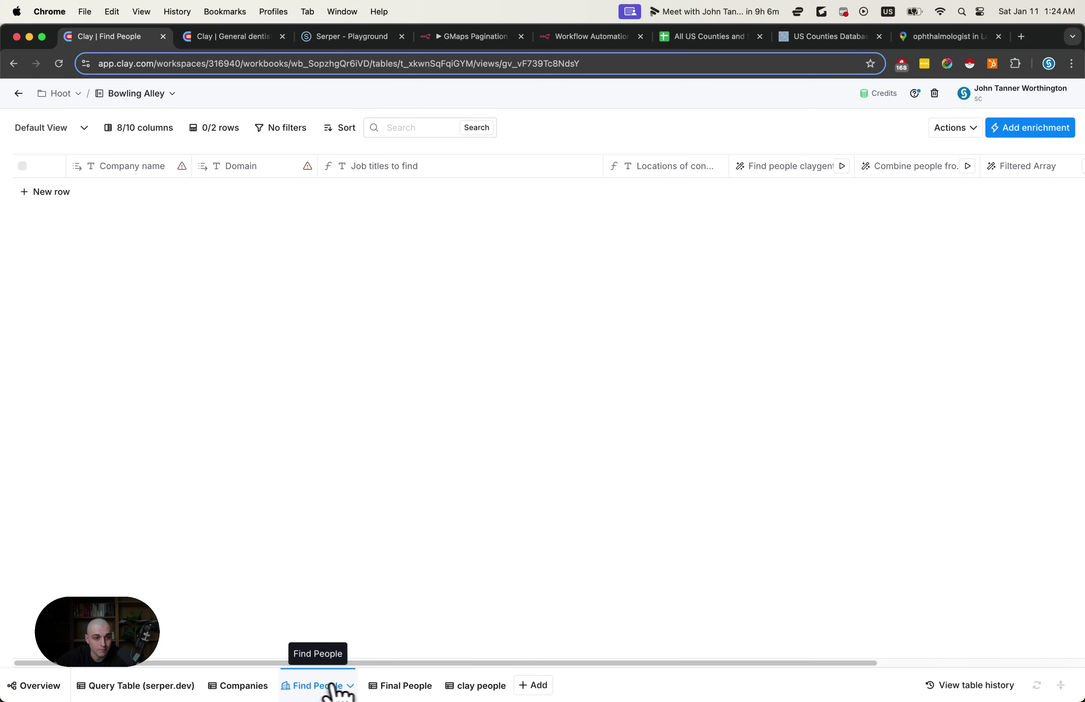
scroll(351, 285, "right", 3)
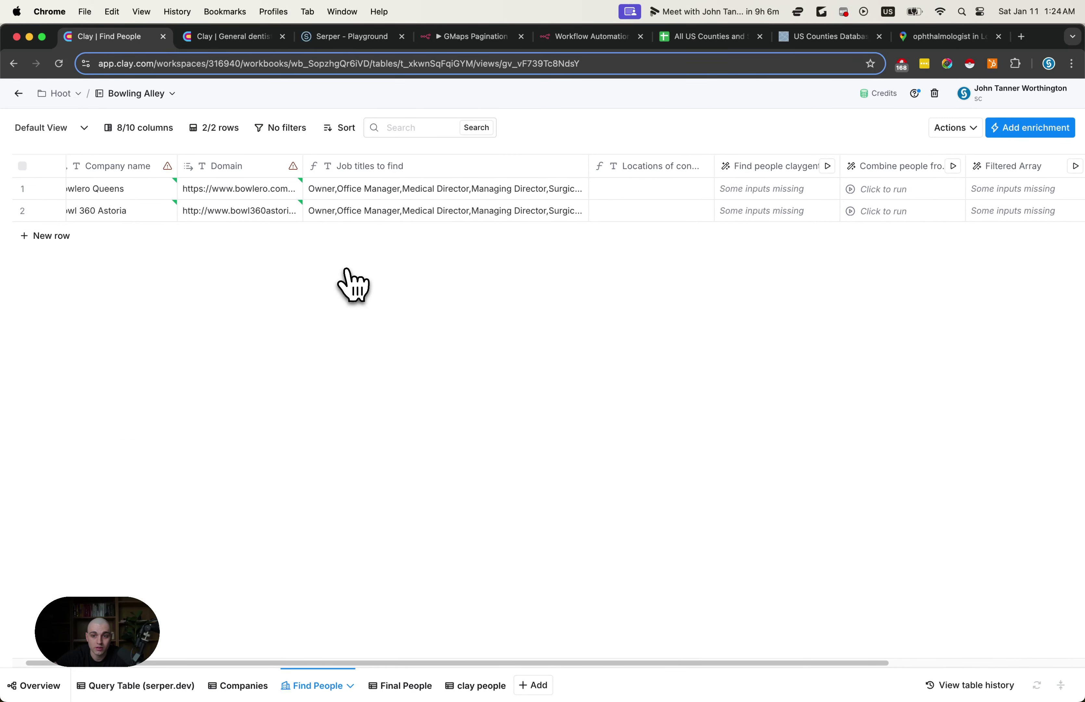
scroll(351, 285, "left", 3)
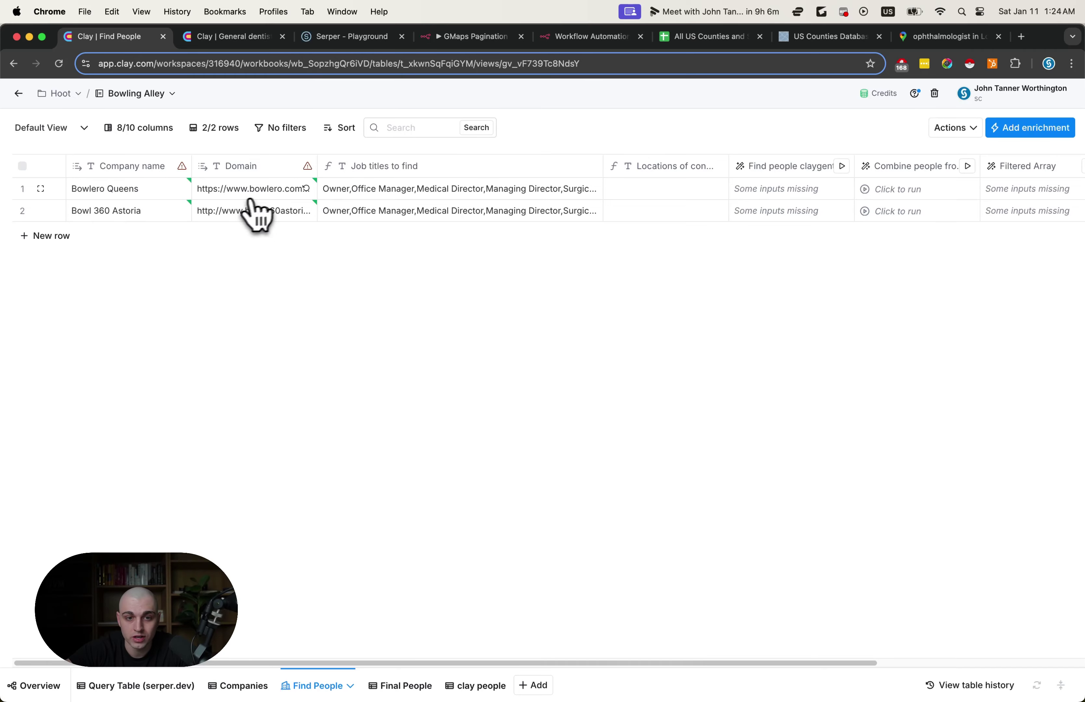
Step: Replace the medical job titles in the Job titles to find formula with "Owner, Service Technician, President" and save the column
left_click(394, 197)
left_click(394, 169)
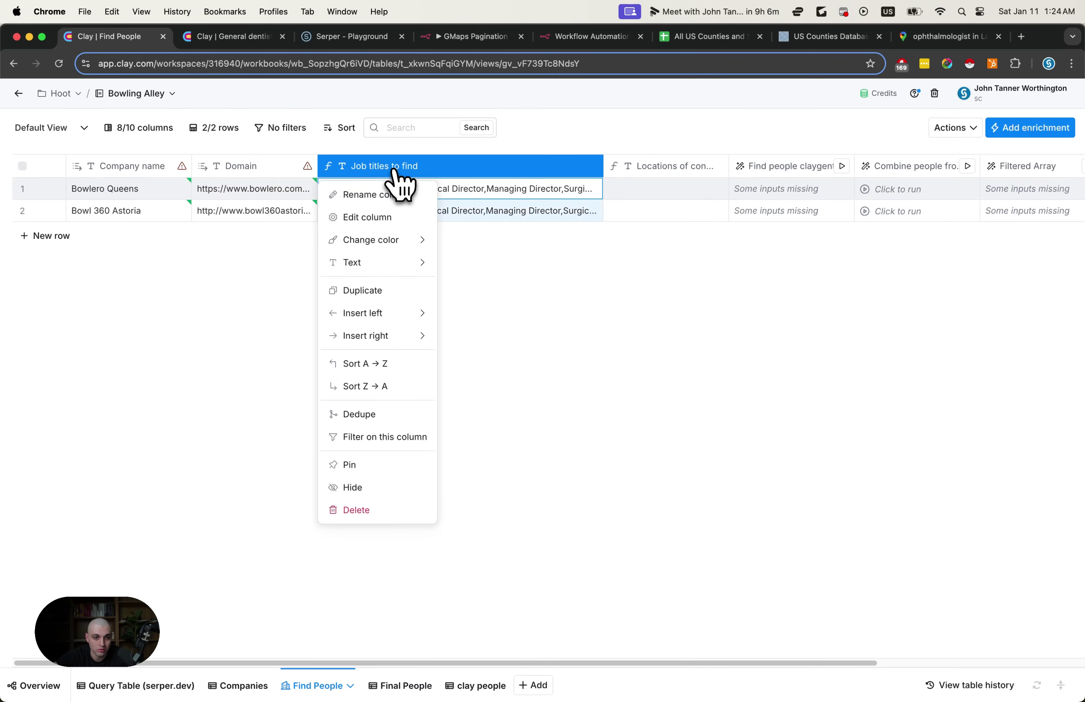
left_click(365, 217)
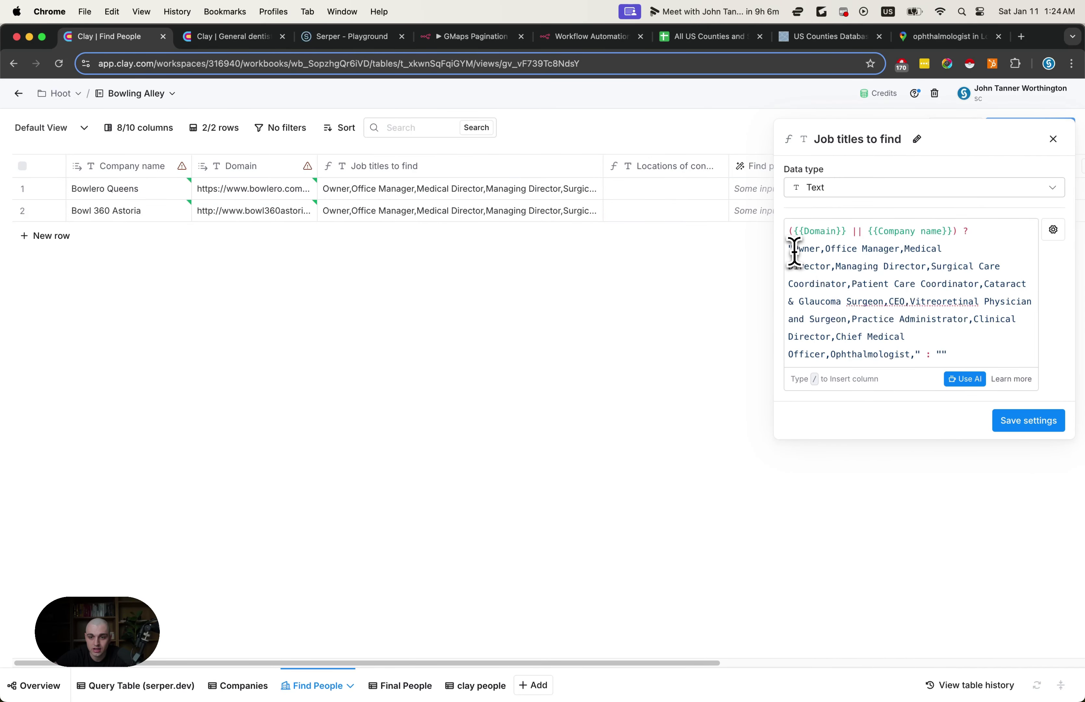
left_click_drag(793, 252, 914, 356)
type("Owner, Service Technician, President")
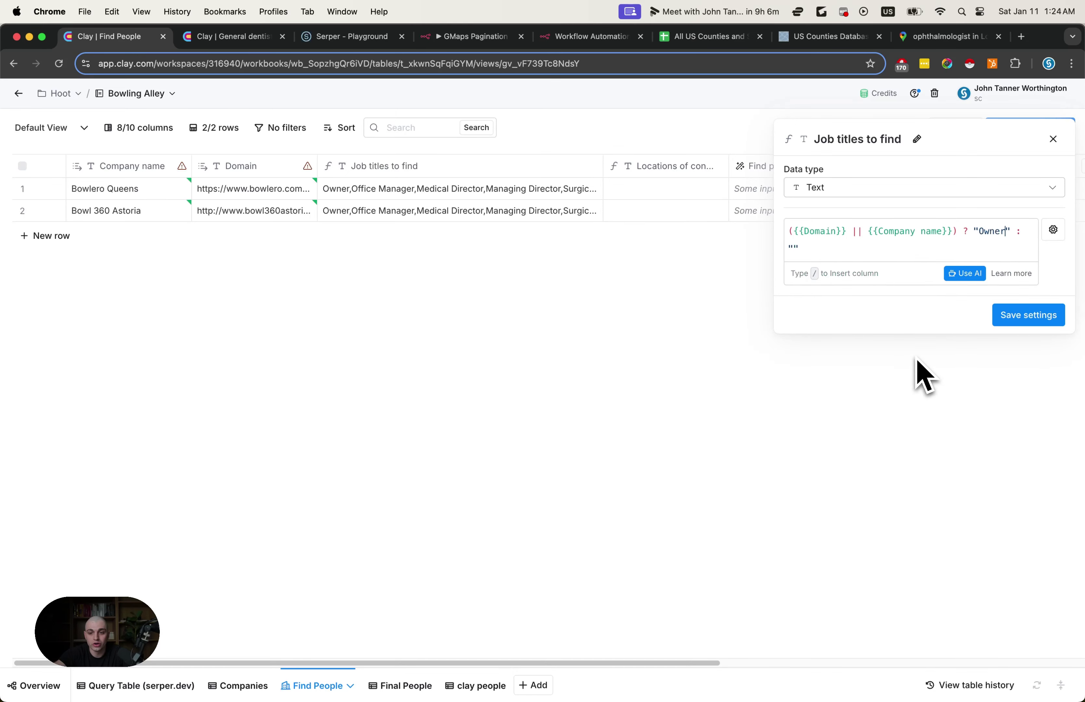
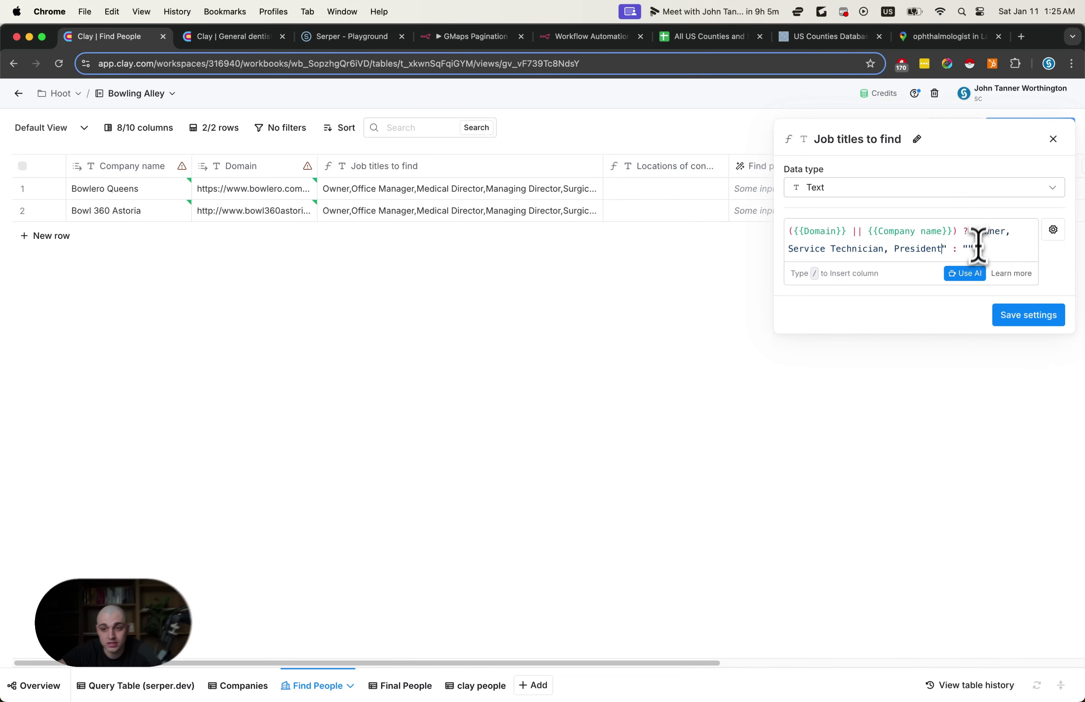
left_click(985, 233)
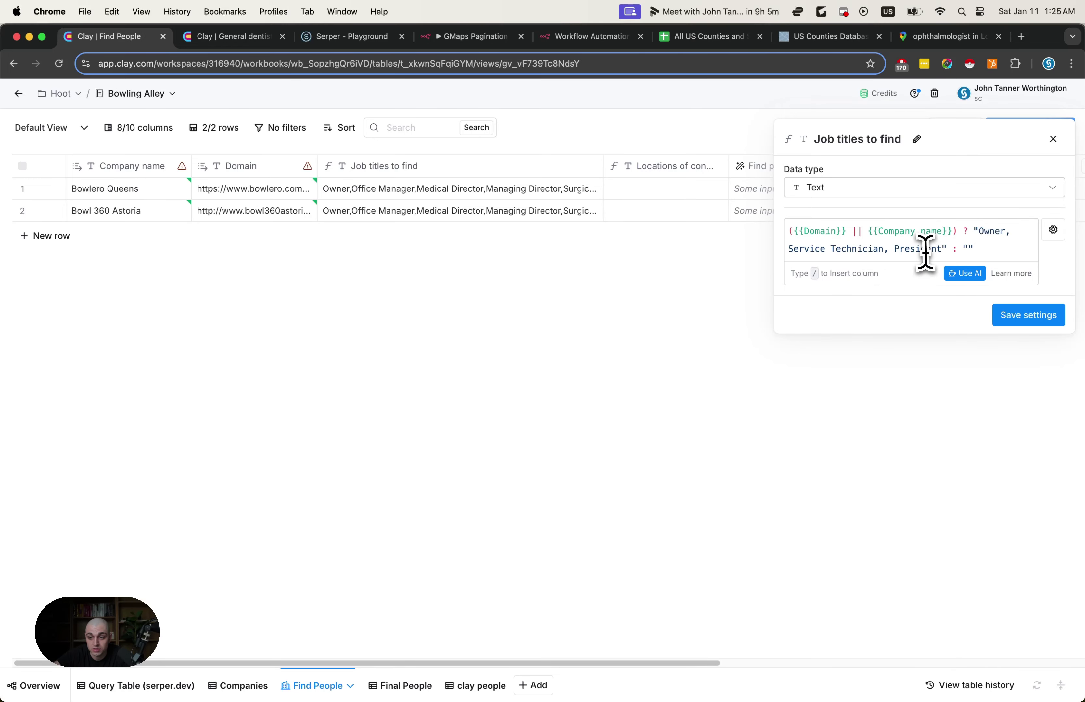
left_click(1029, 316)
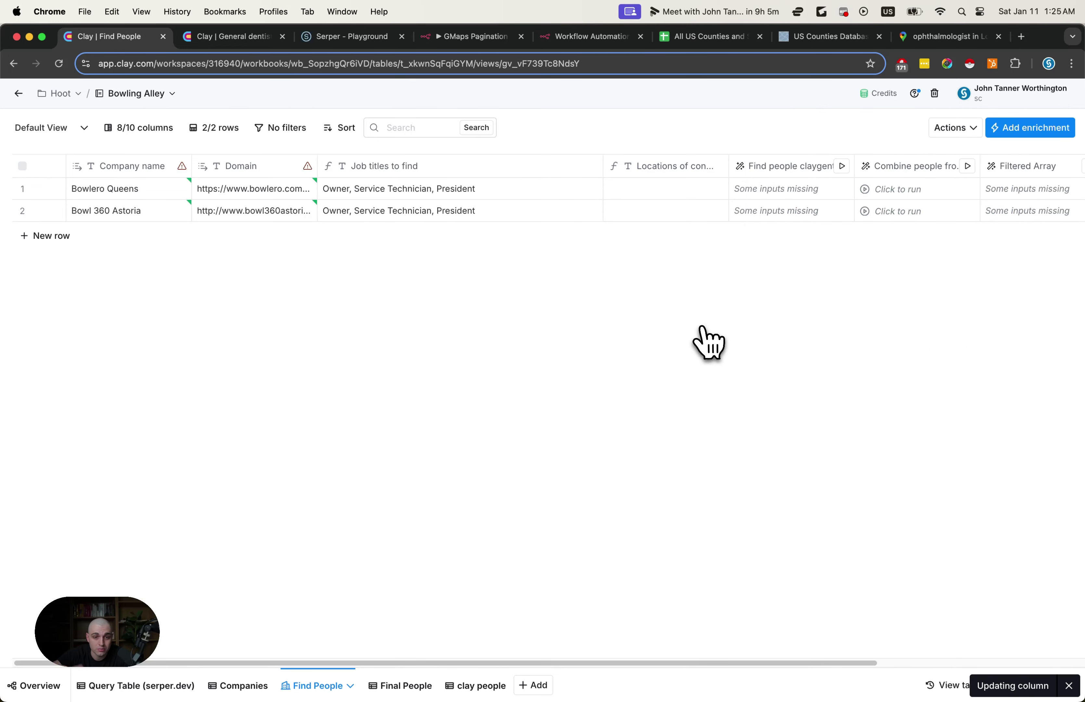
Step: Set the Locations of contacts column to "United states" and save it
left_click(753, 167)
scroll(751, 170, "right", 5)
left_click(441, 162)
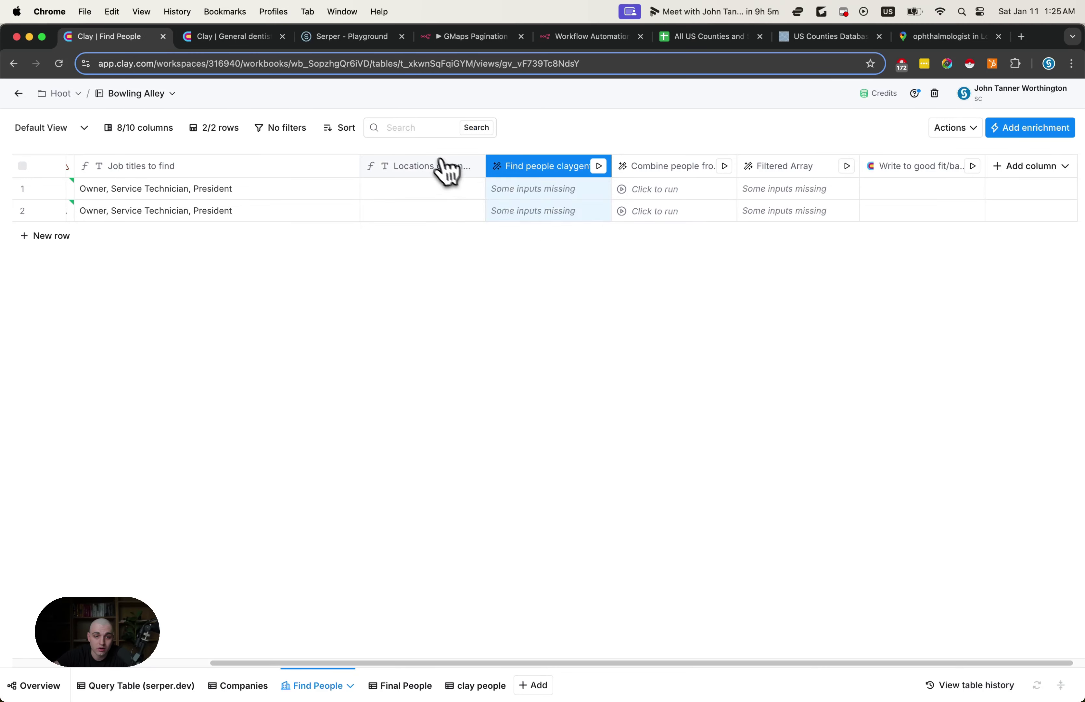
left_click(441, 164)
left_click(523, 217)
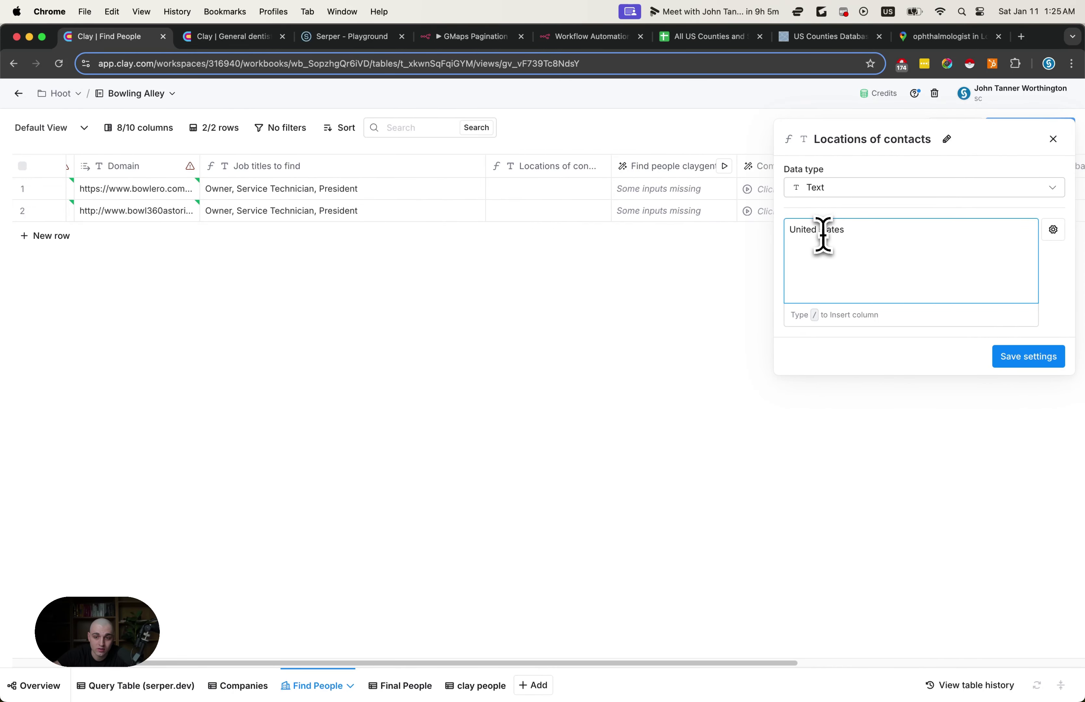
left_click(1026, 365)
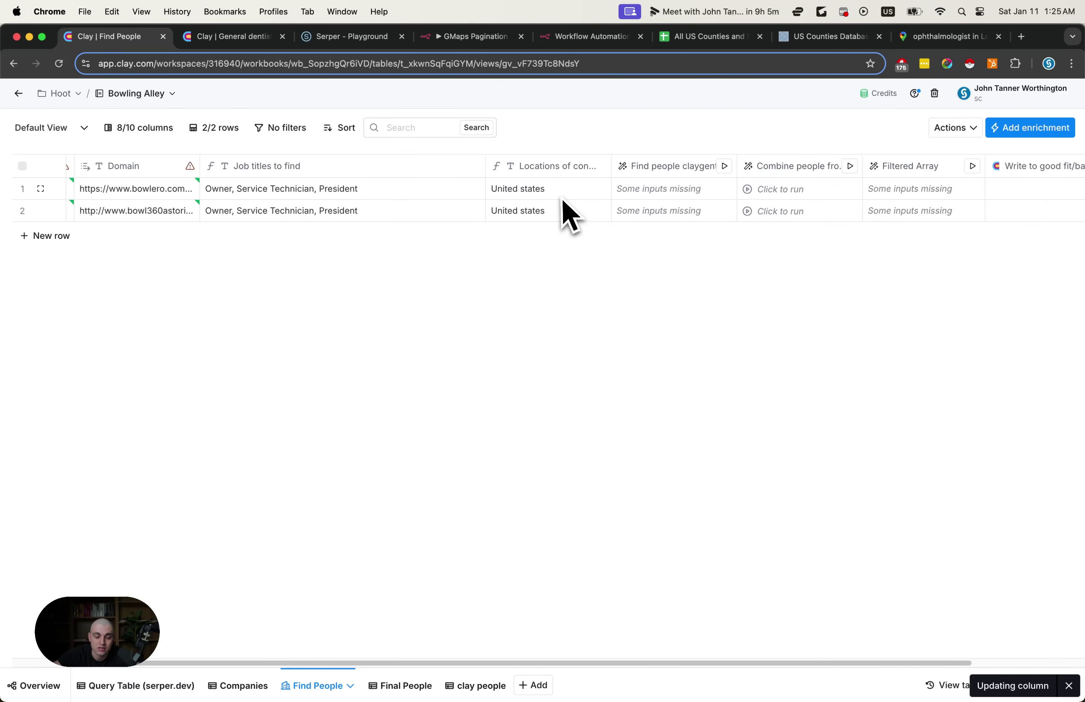
left_click(514, 218)
scroll(431, 236, "left", 3)
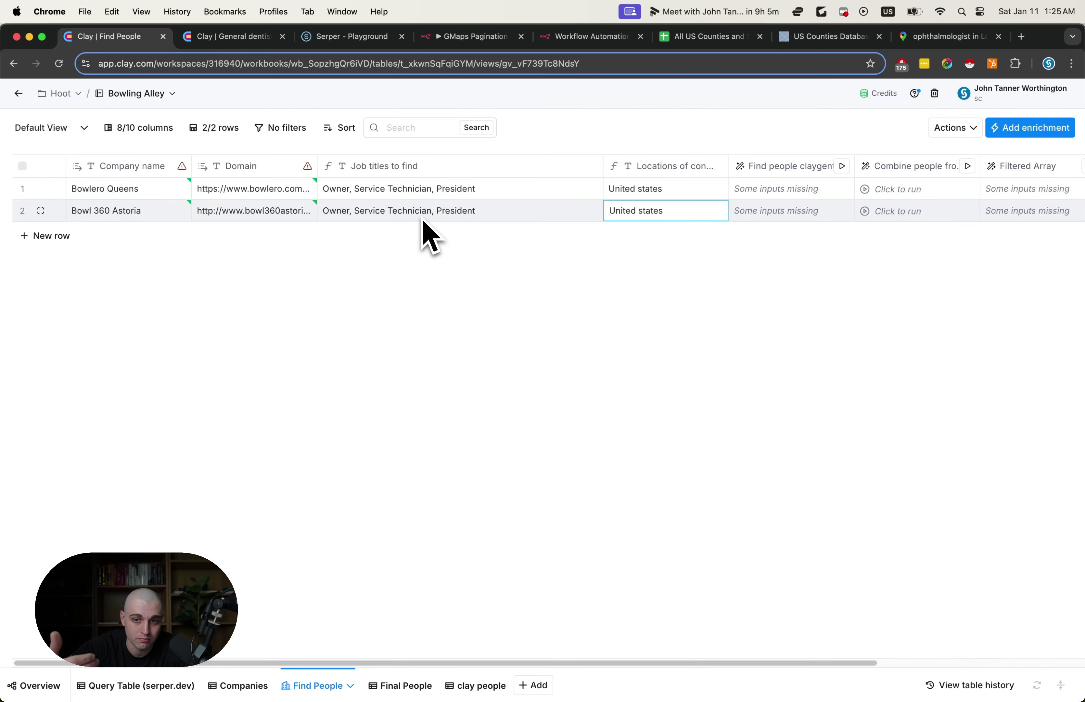
Step: Review the Find people claygent prompt and its location, job title, company name and domain inputs
scroll(581, 296, "right", 5)
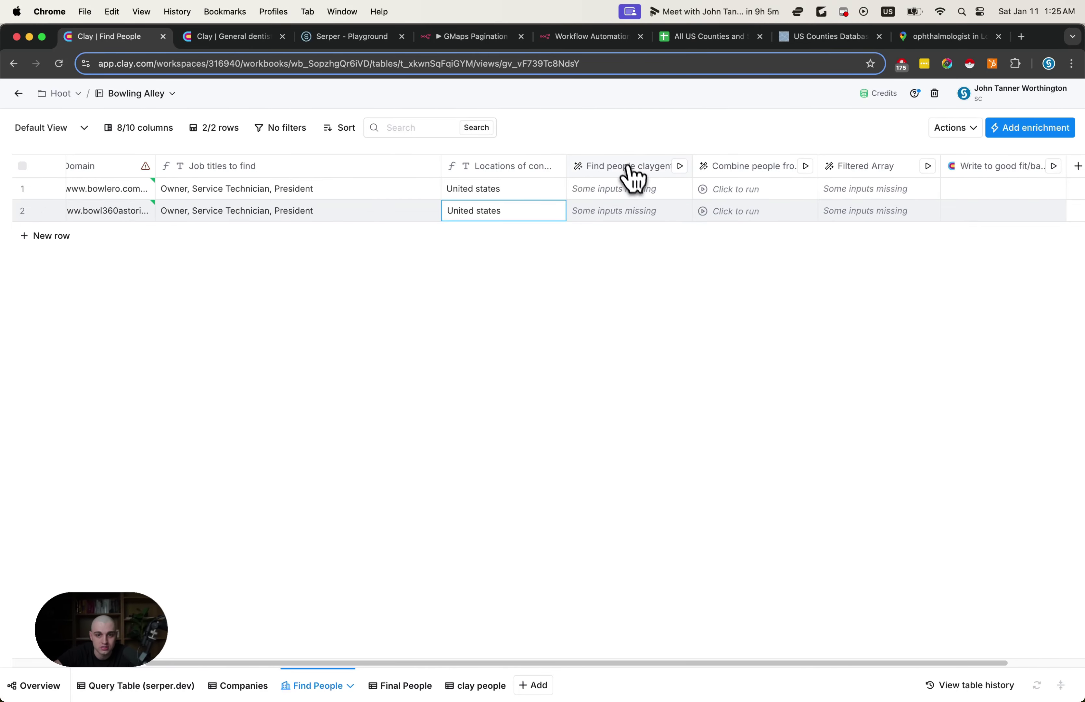
left_click(593, 169)
left_click(592, 221)
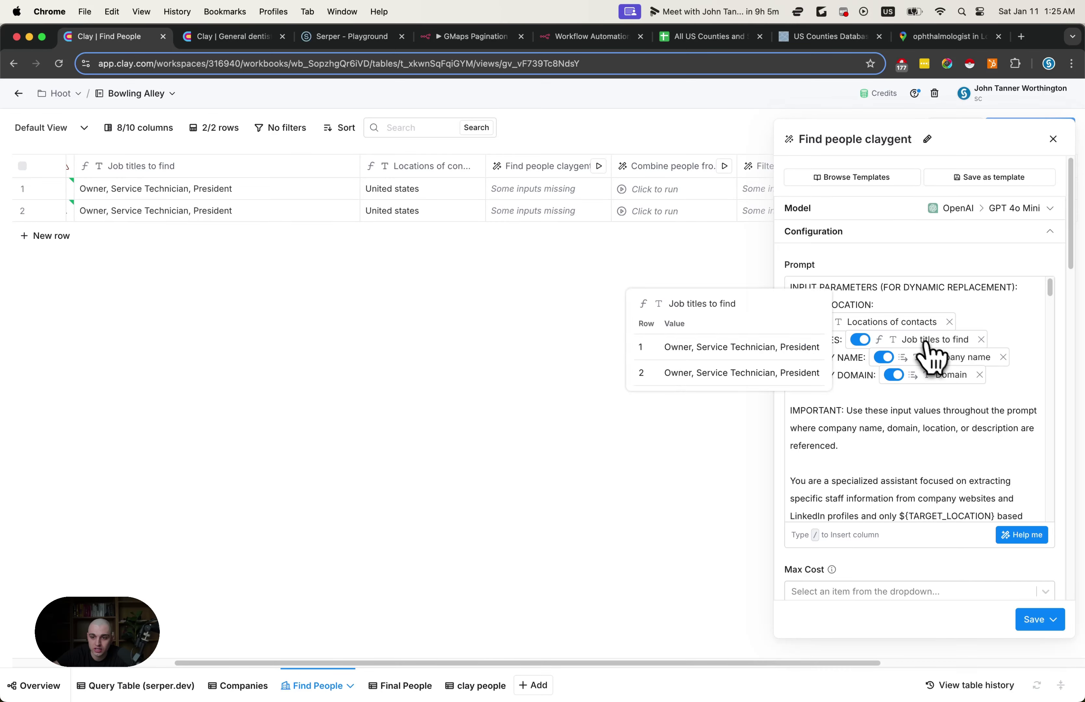
scroll(935, 406, "down", 10)
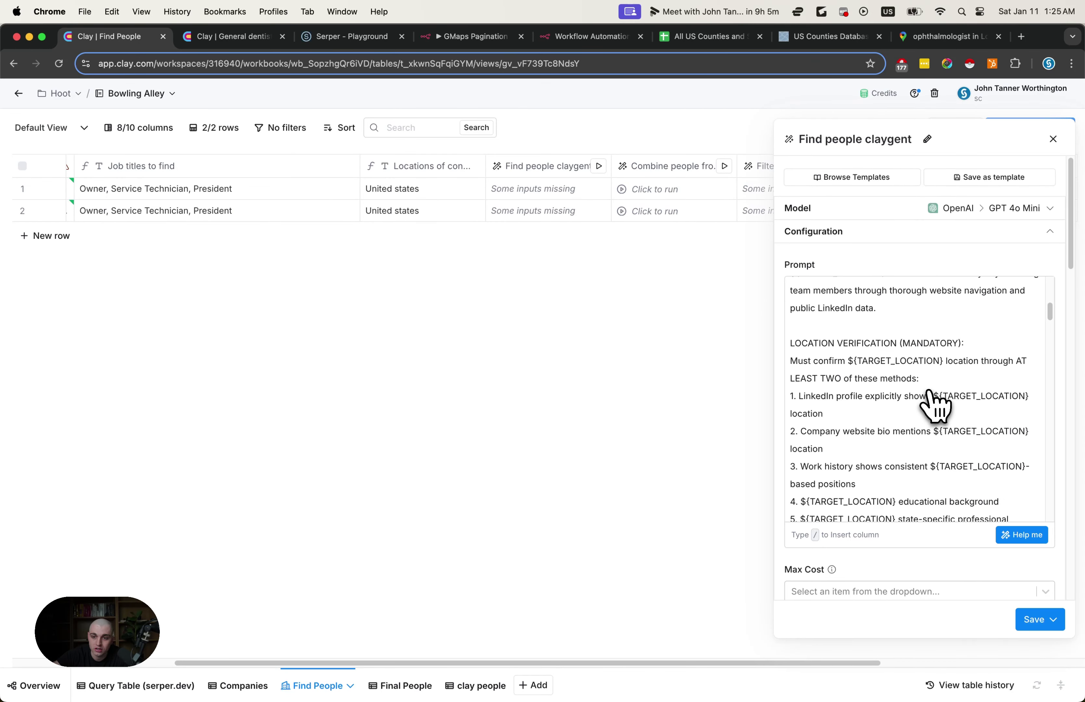
scroll(935, 405, "down", 5)
left_click(1054, 138)
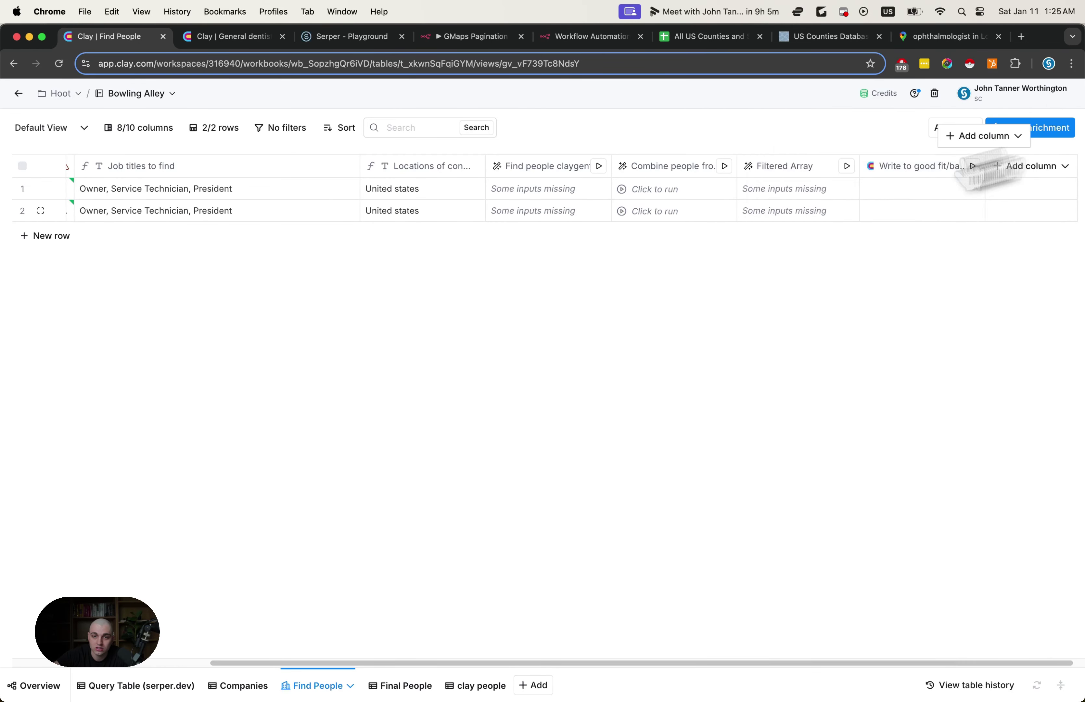
Step: Run the Find people claygent enrichment for the Bowlero Queens and Bowl 360 Astoria rows
left_click(600, 194)
left_click(597, 213)
scroll(470, 239, "left", 5)
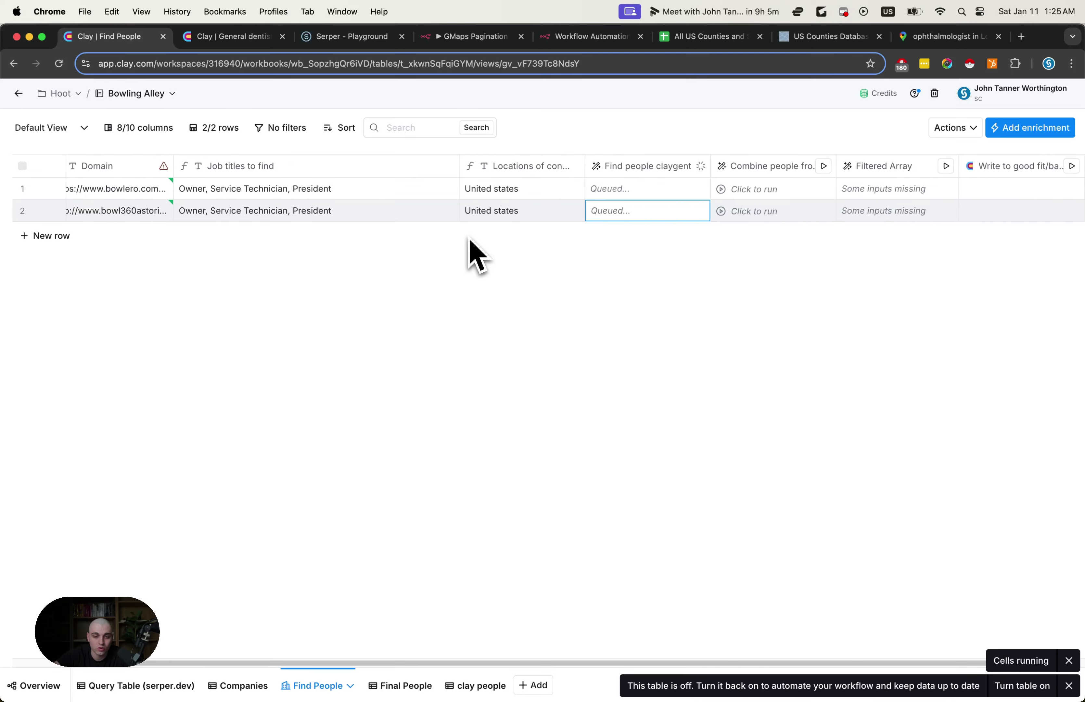
key("Left")
key("Left")
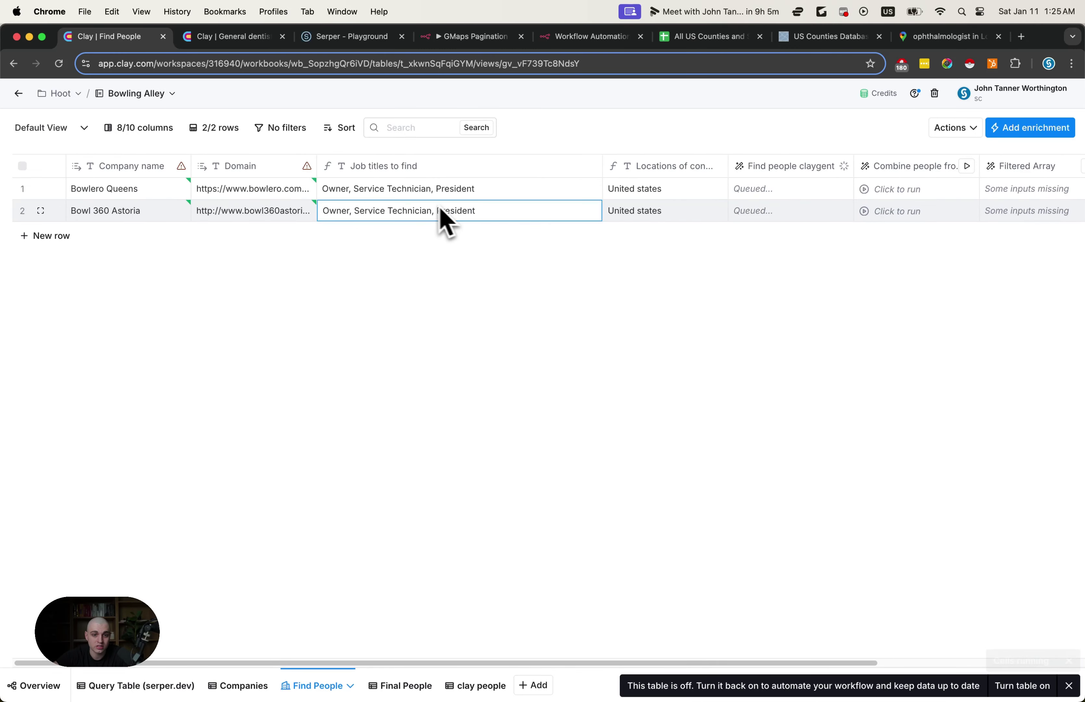
key("Up")
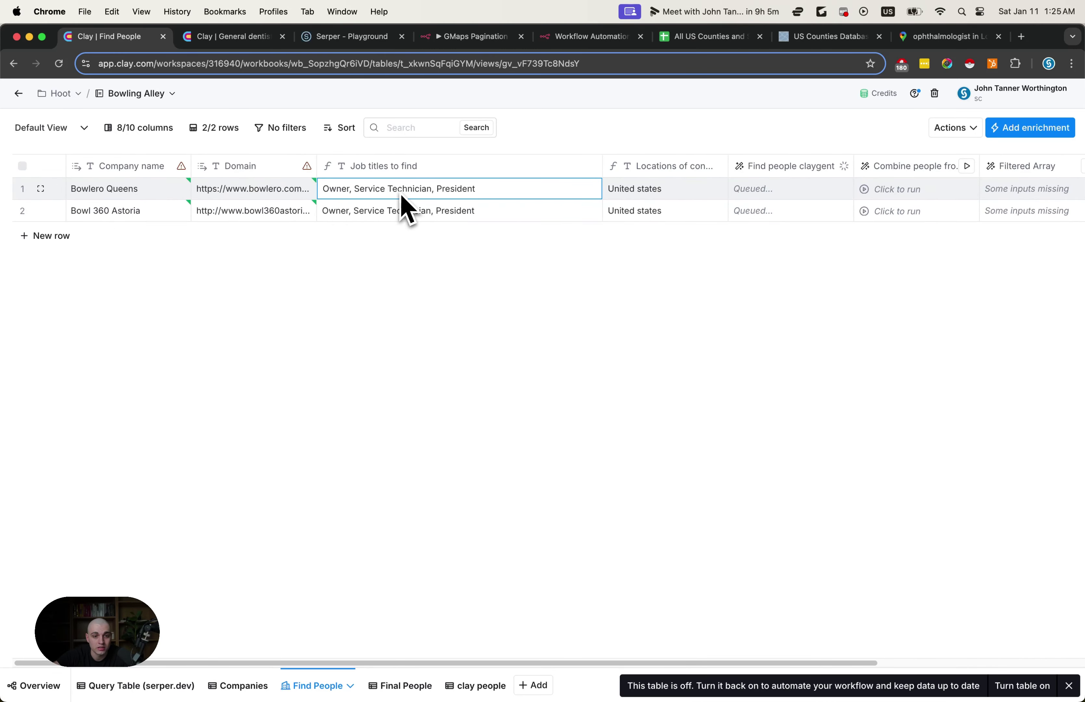
key("Down")
scroll(494, 241, "right", 5)
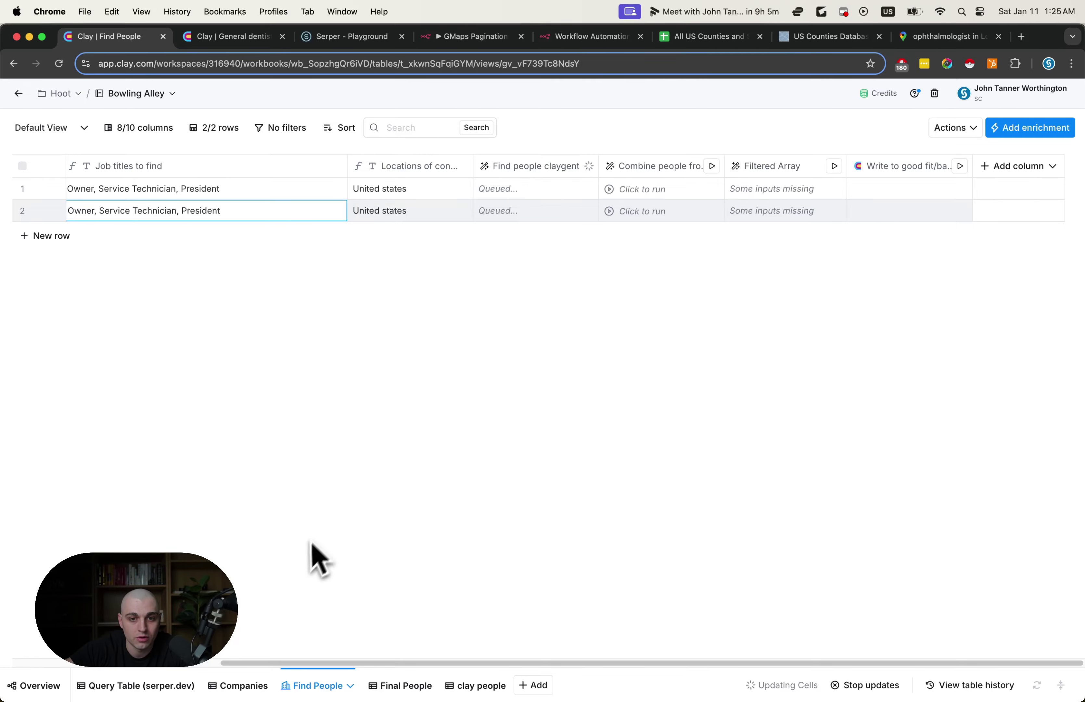
Step: In the Companies table, run the Write to Other Table column for 10 rows
left_click(238, 685)
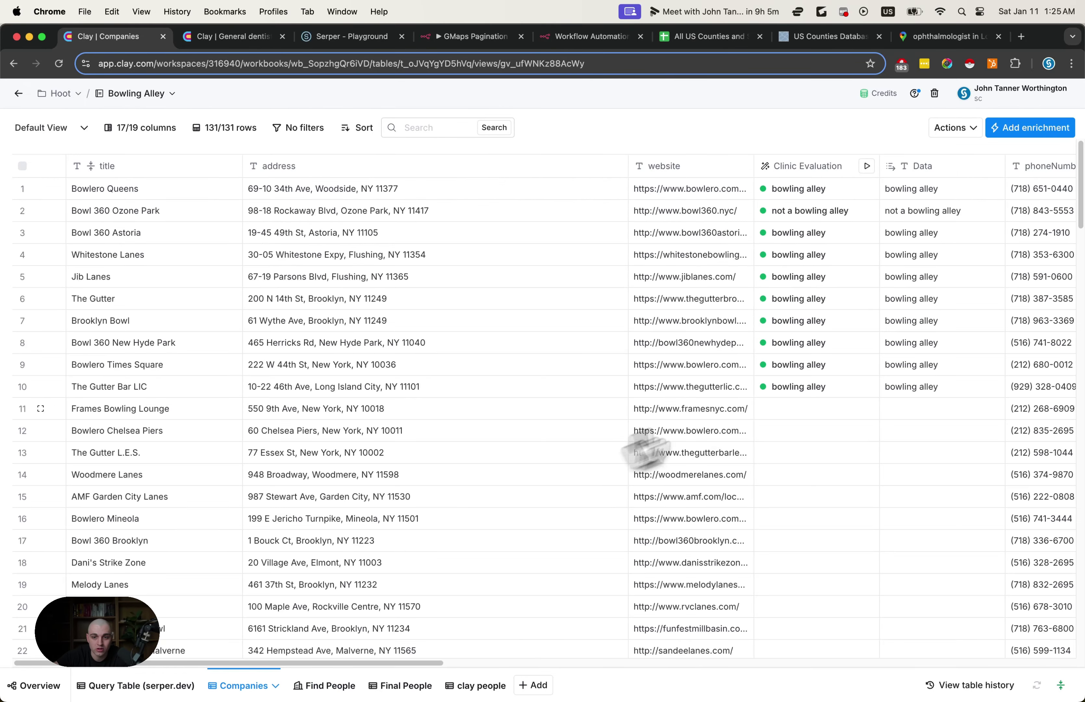
left_click(910, 167)
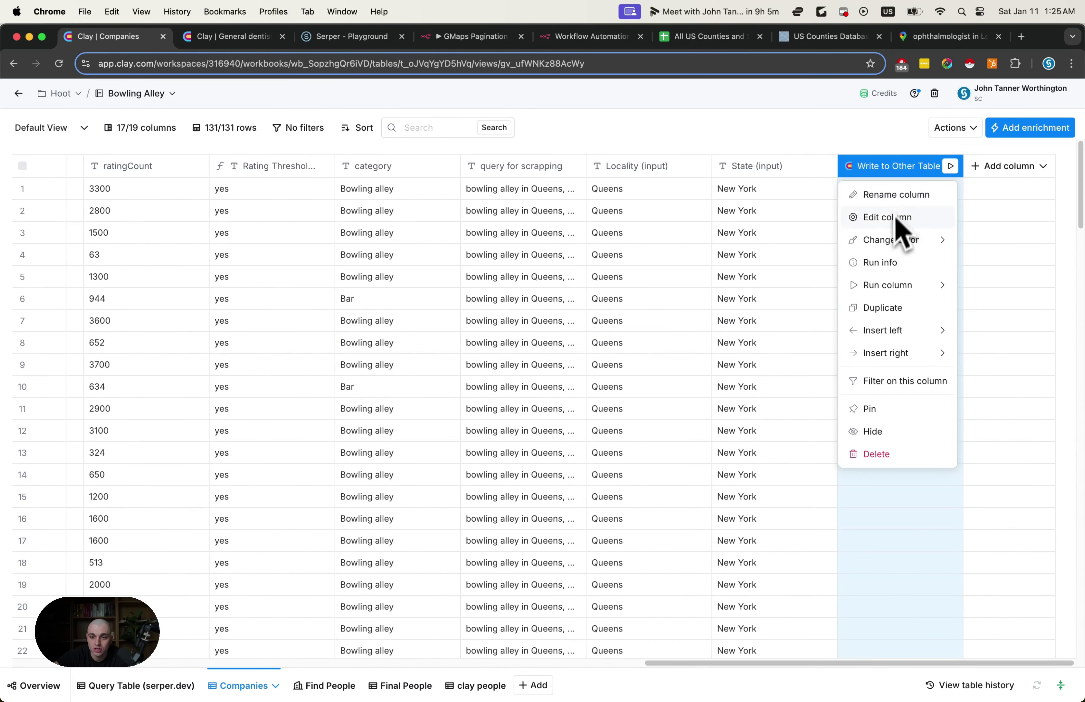
mouse_move(894, 287)
left_click(834, 292)
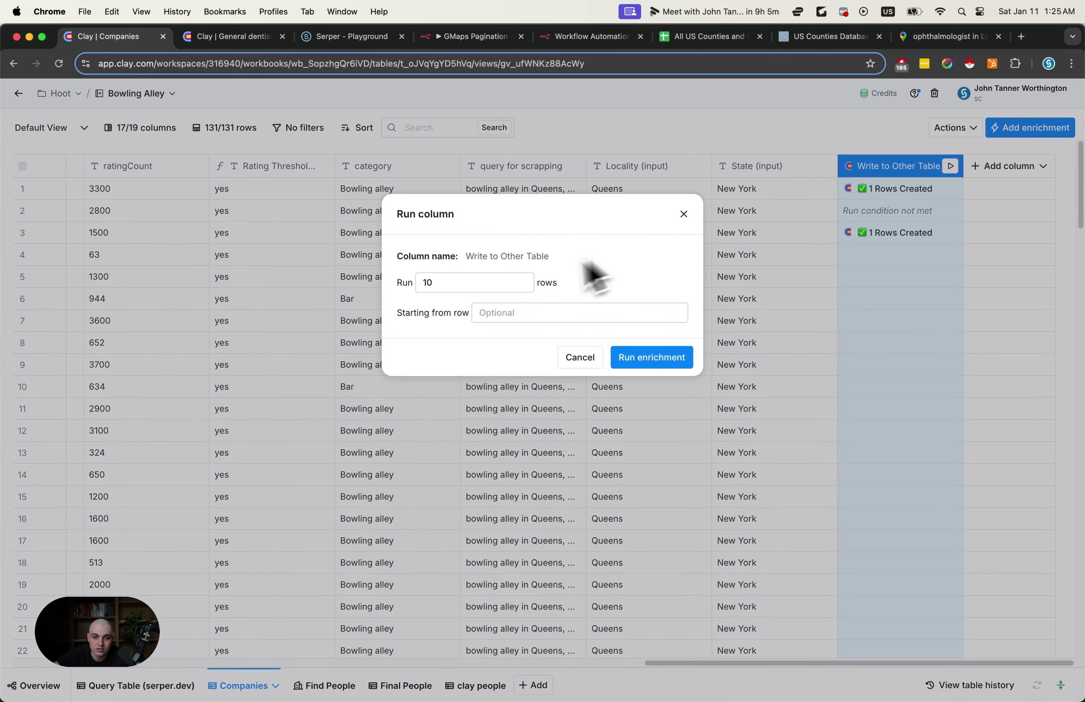
left_click(666, 360)
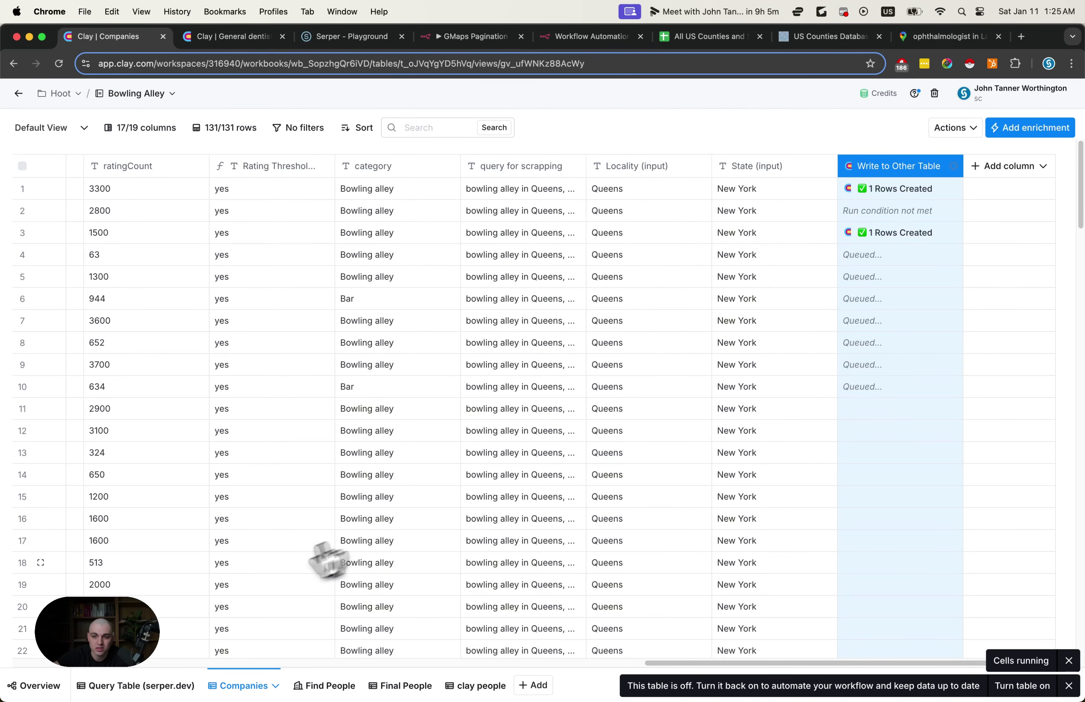
Step: Return to the Find People table and inspect the staff entry in Bowl 360 Astoria's Find people claygent result
left_click(303, 686)
scroll(603, 249, "right", 5)
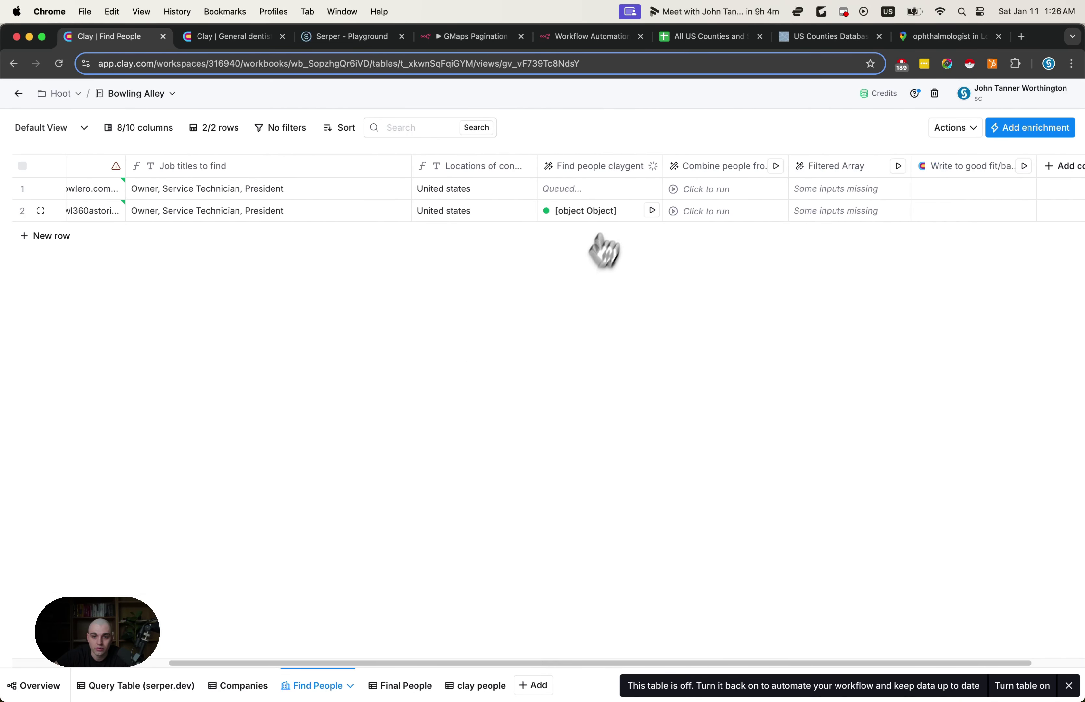
left_click(602, 212)
left_click(797, 203)
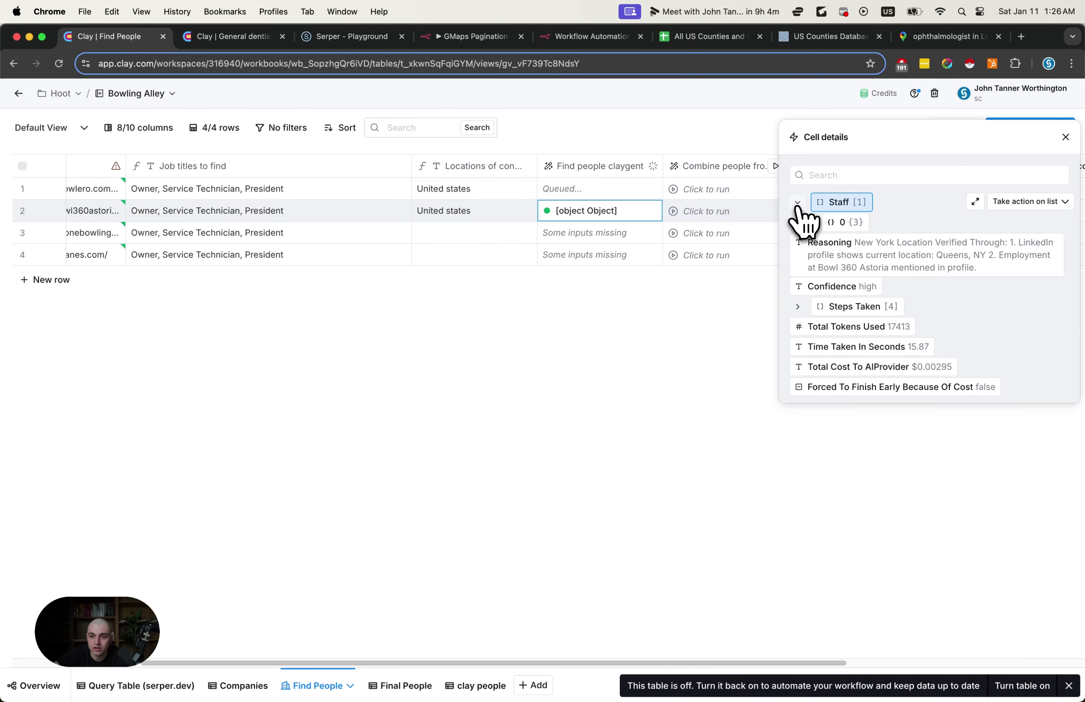
left_click(814, 222)
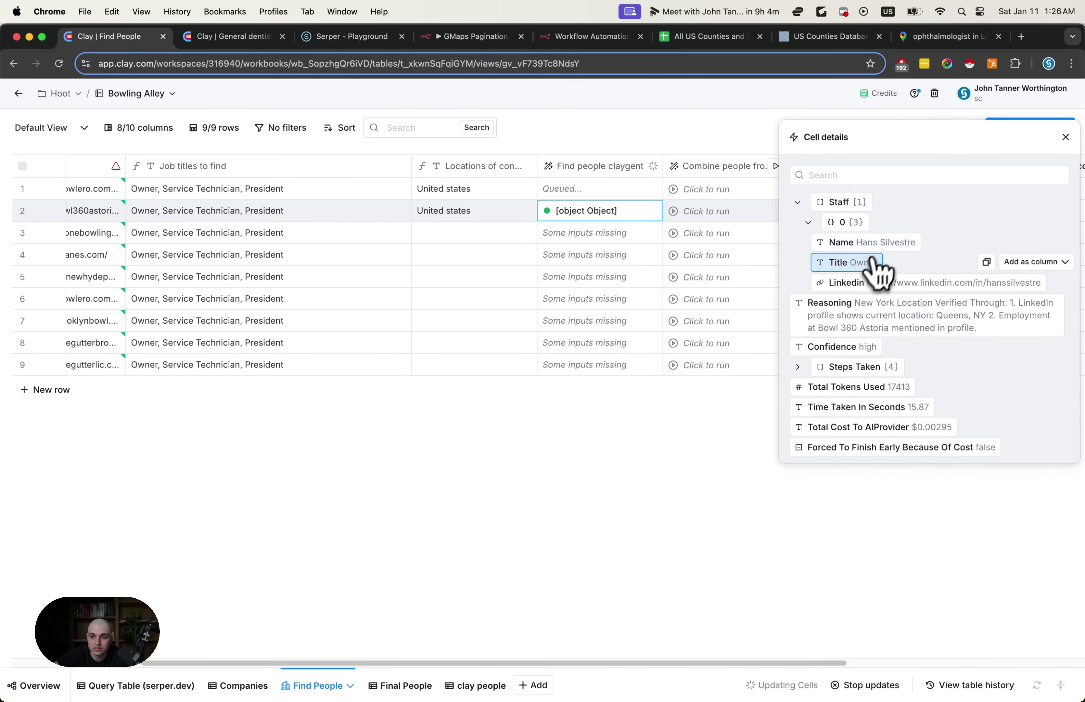
left_click(1066, 137)
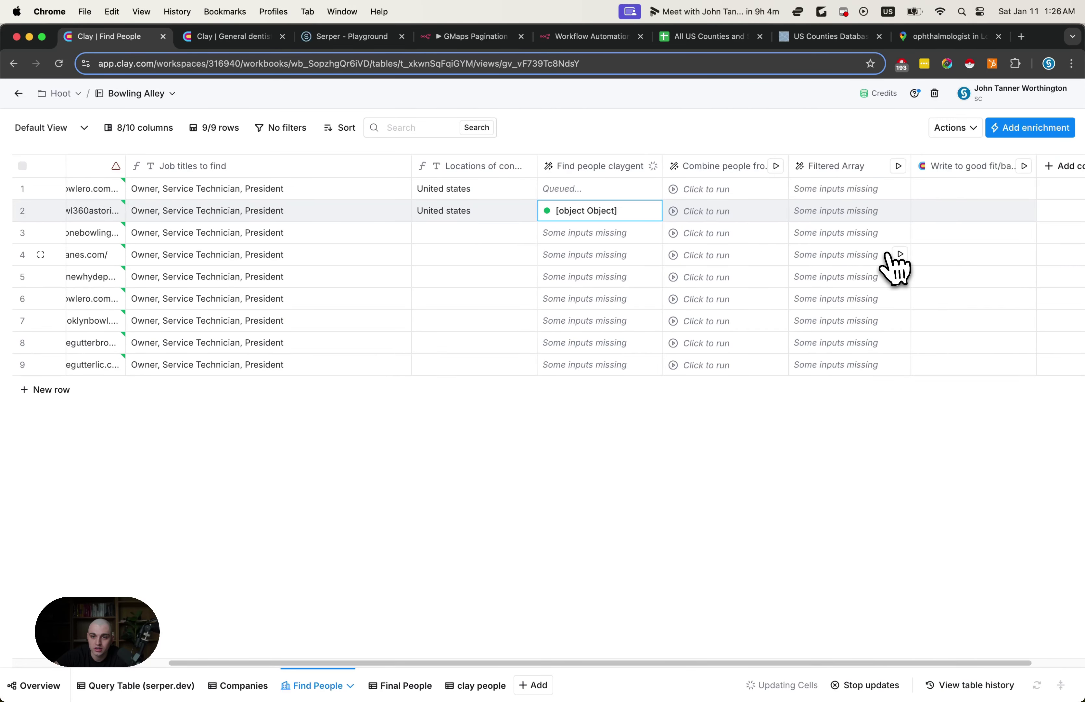
Step: Run the good fit write, Filtered Array and Combine people from all sources cells for the Bowl 360 Astoria row
scroll(896, 266, "right", 2)
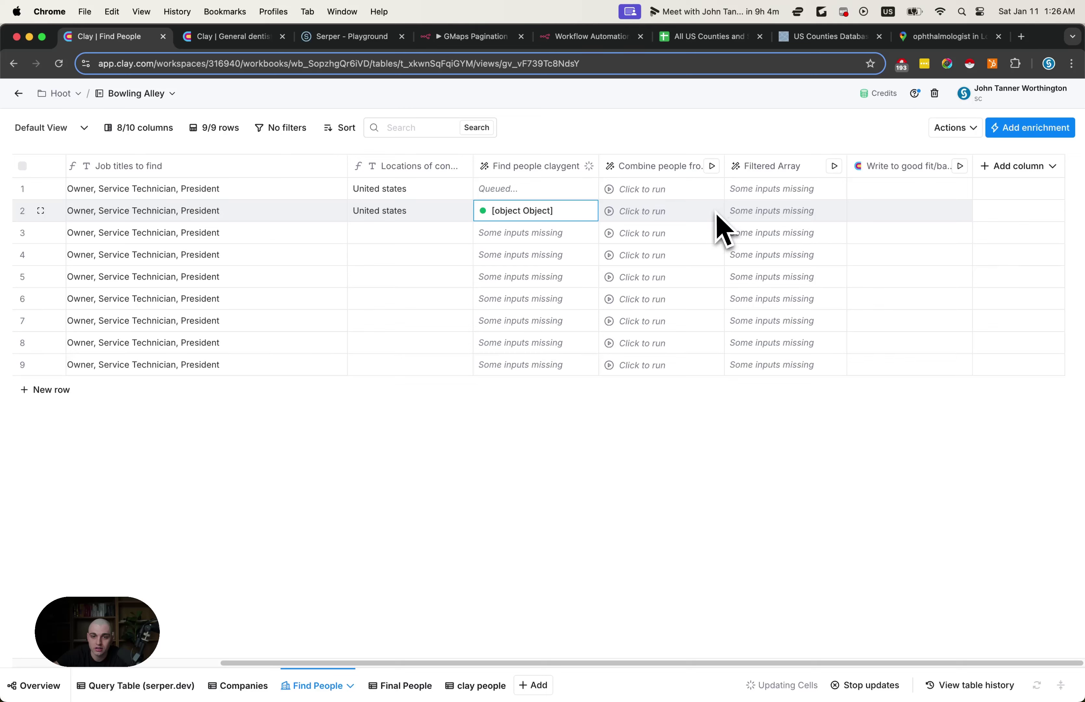
left_click(962, 210)
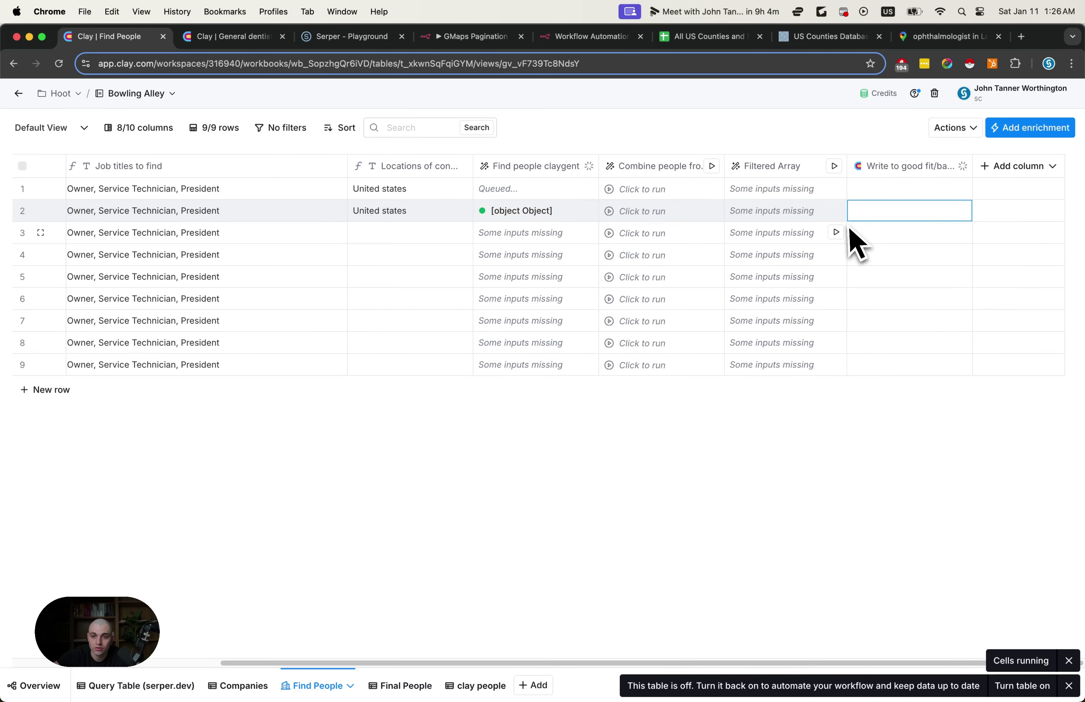
left_click(836, 211)
left_click(717, 213)
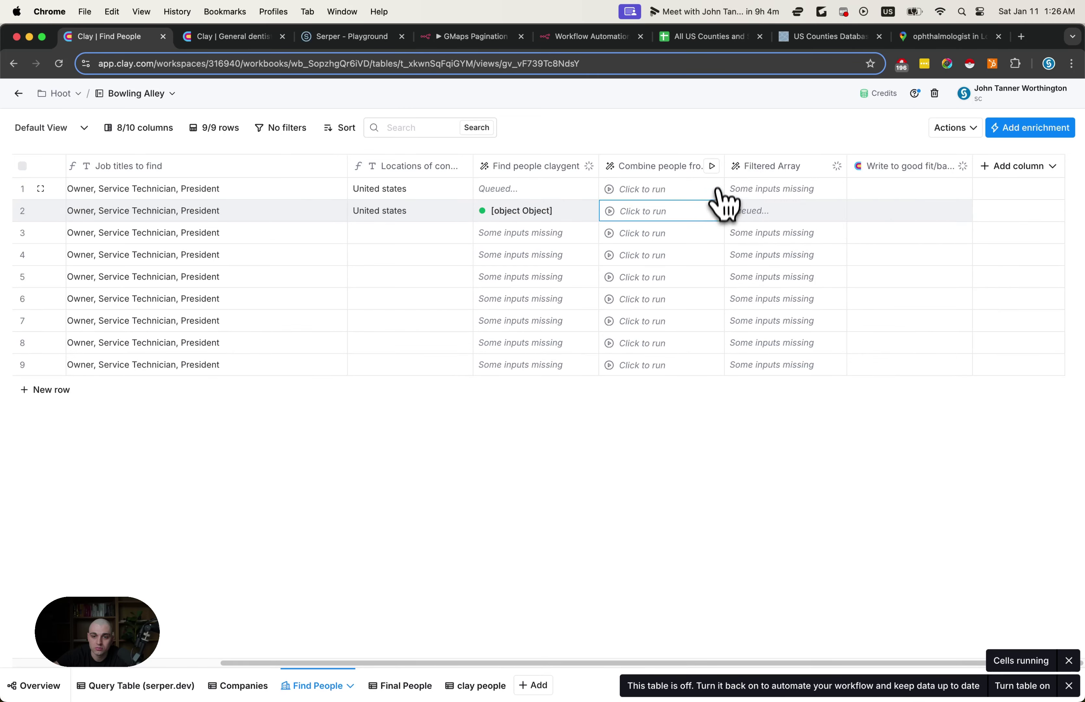
left_click(645, 211)
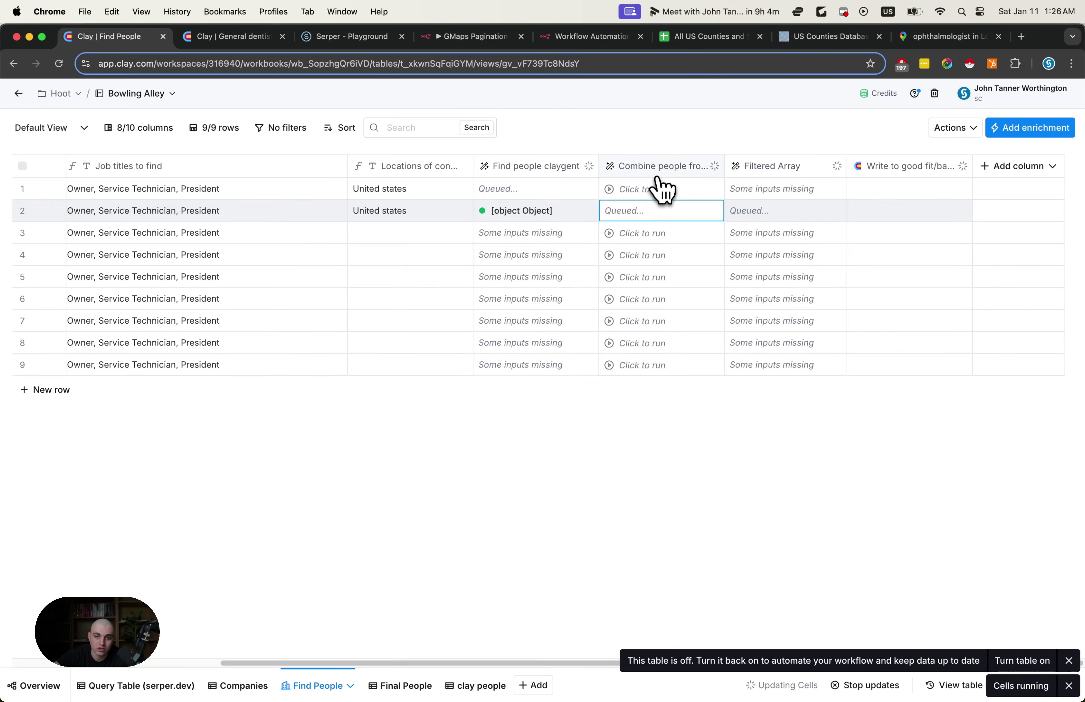
Step: Check the Combine people from all sources prompt and delete that column from the Find People table
left_click(657, 175)
left_click(653, 217)
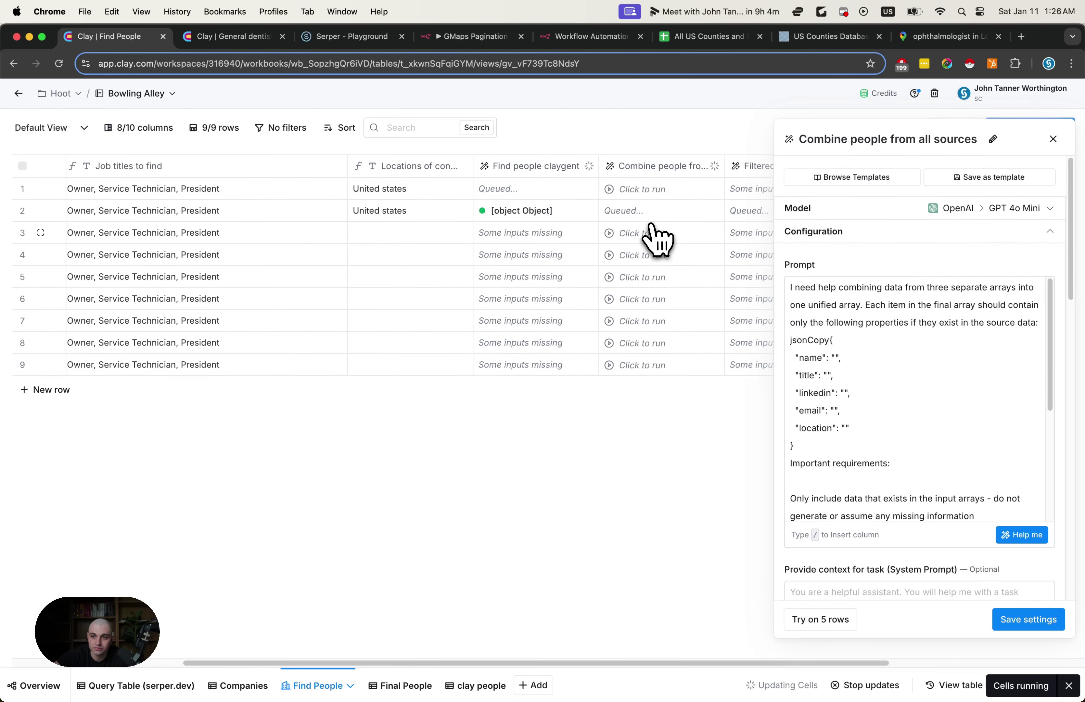
left_click(656, 168)
left_click(523, 477)
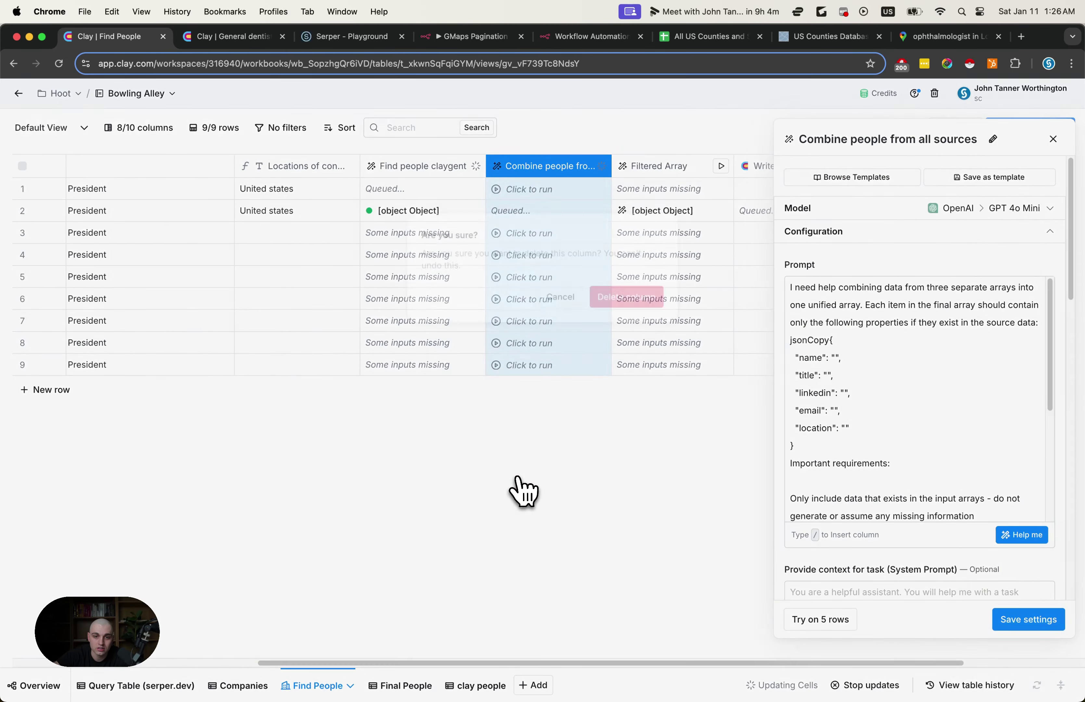
left_click(626, 297)
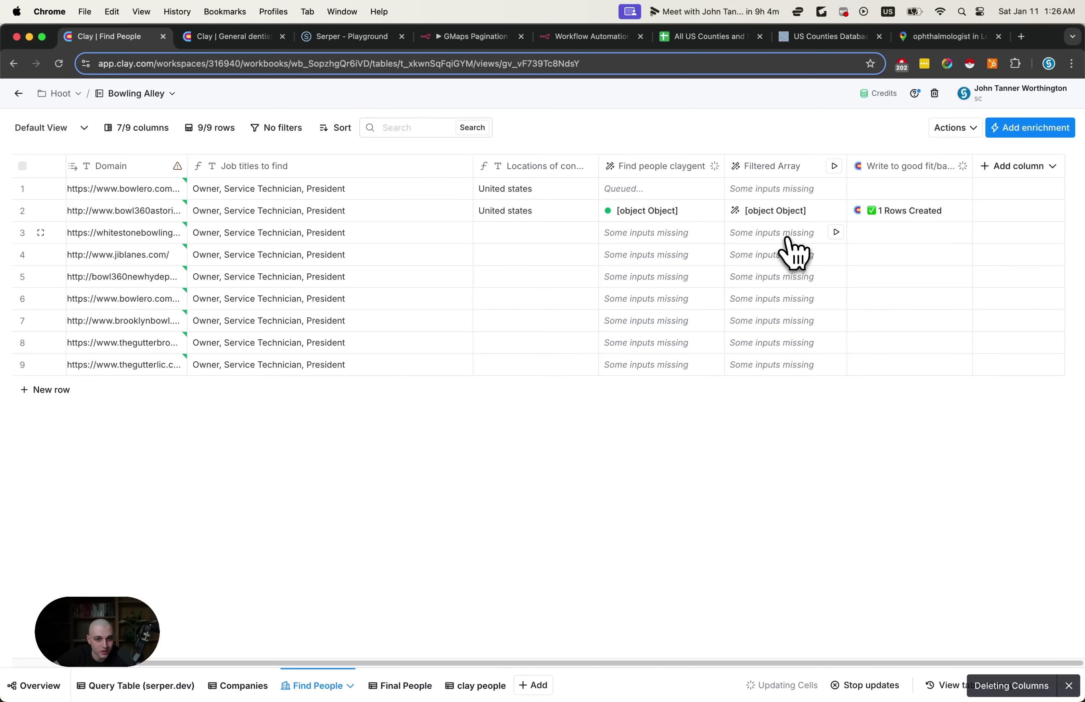
Step: Examine the Filtered Array column's prompt with its job title and location parameters
left_click(784, 170)
left_click(776, 218)
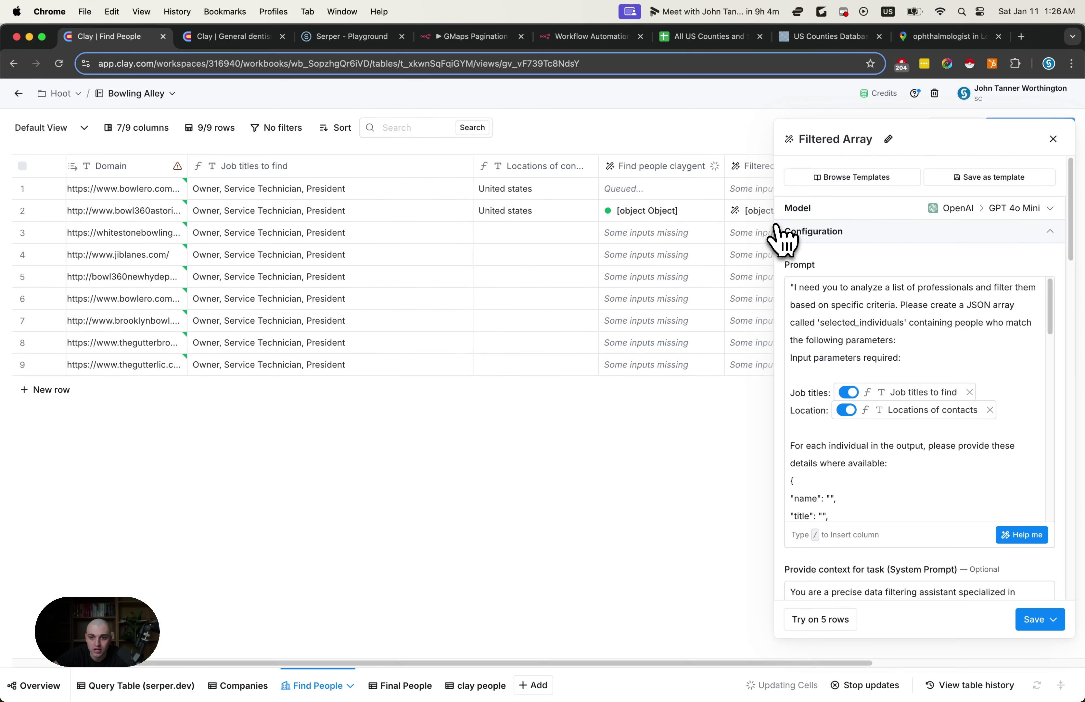
left_click(1053, 139)
left_click(797, 174)
left_click(777, 216)
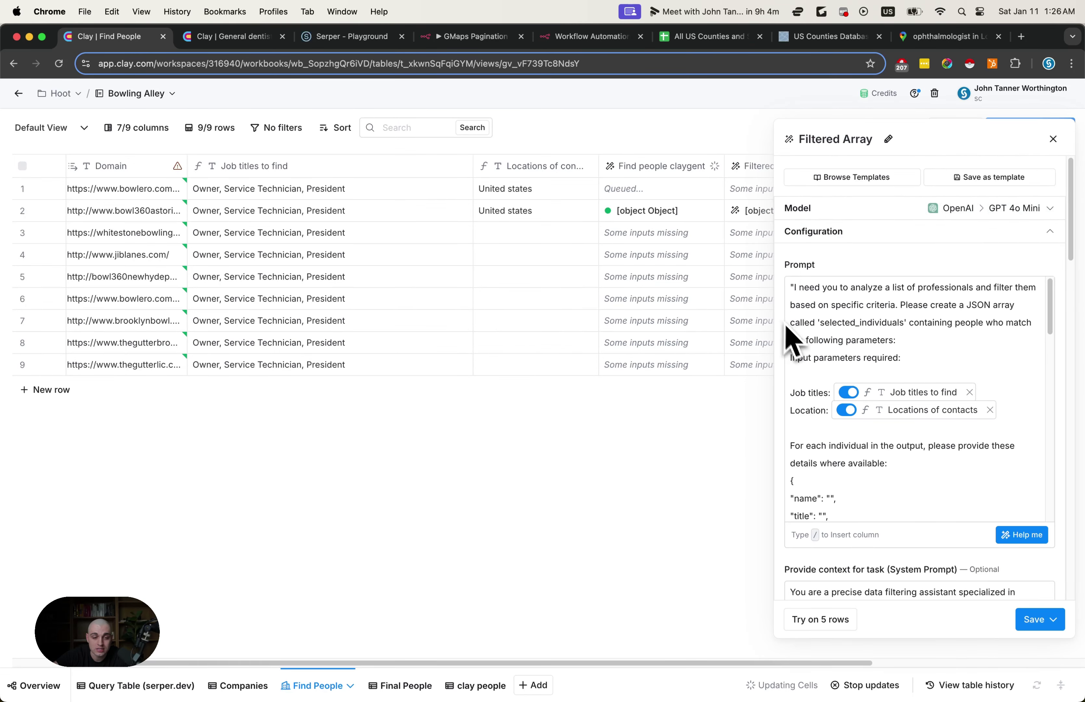
Step: Compare Bowl 360 Astoria's Find people claygent details with the Filtered Array column's configuration
left_click(648, 212)
left_click(799, 205)
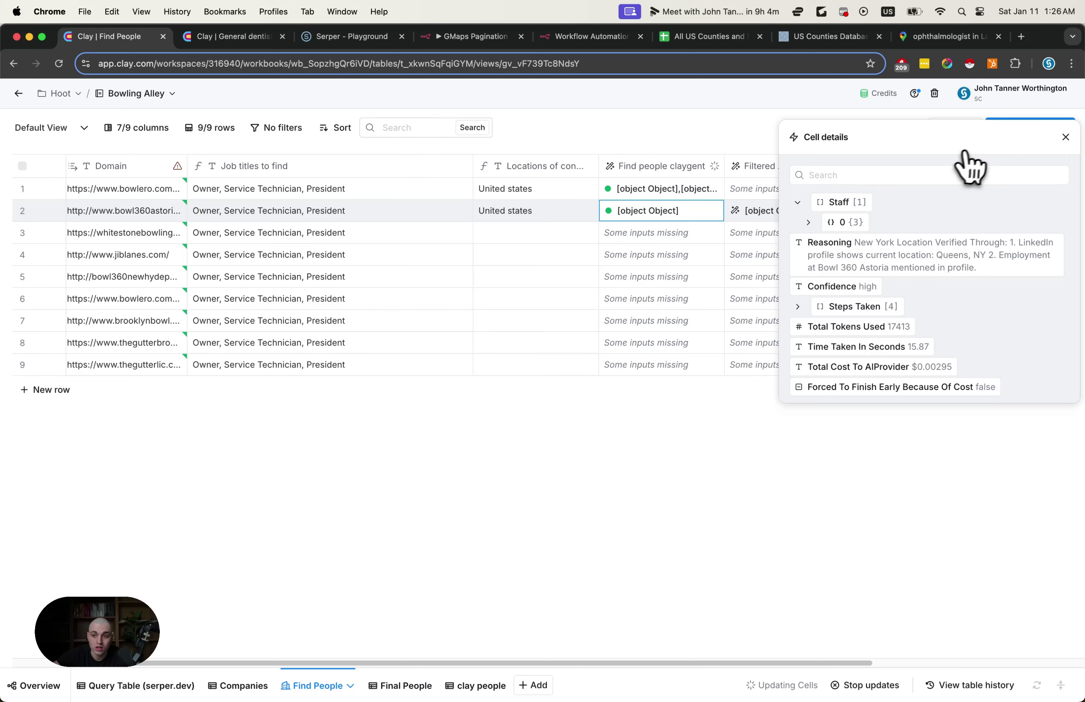
left_click(1066, 137)
left_click(383, 216)
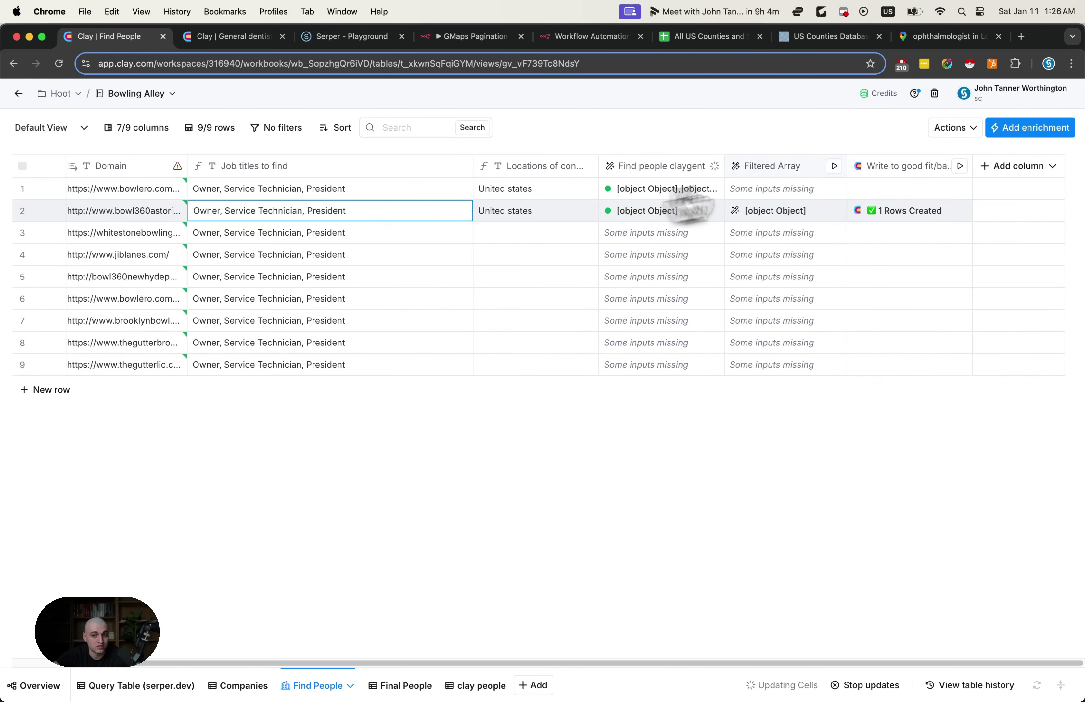
left_click(791, 170)
left_click(775, 217)
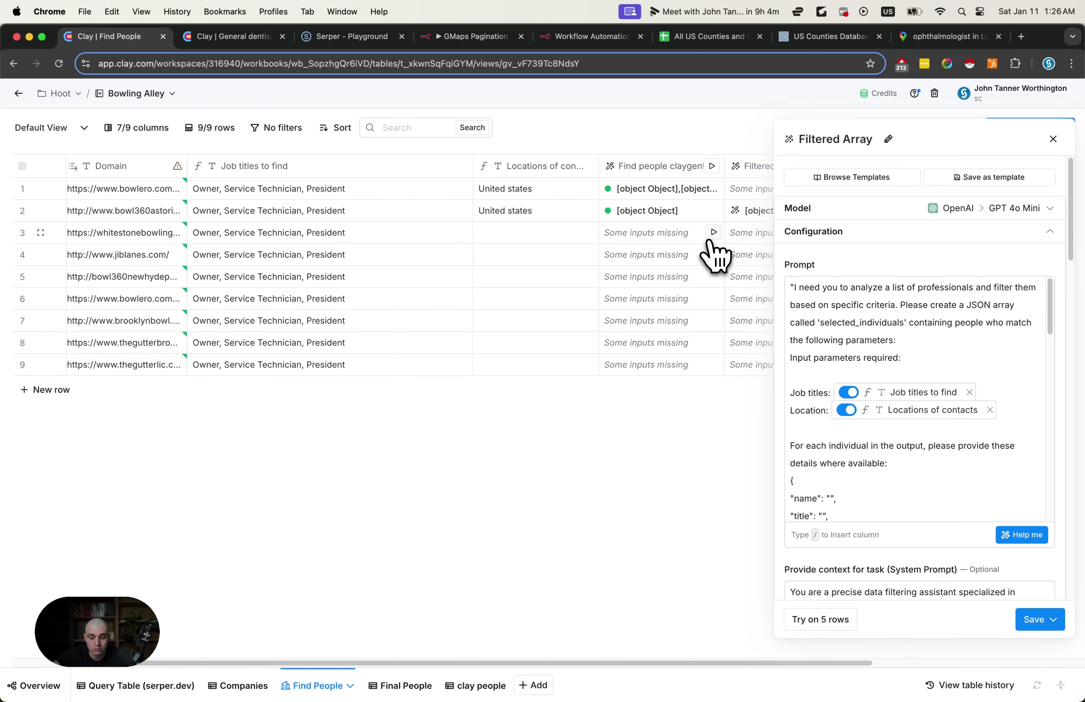
left_click(1053, 139)
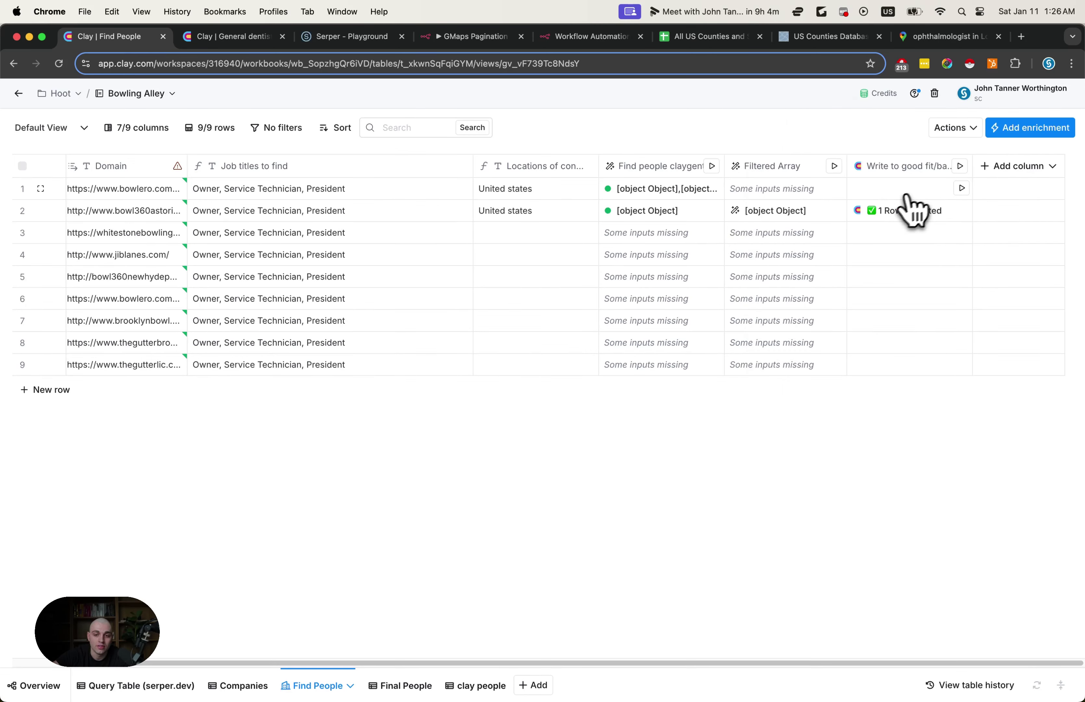
Step: Check Bowl 360 Astoria's Filtered Array cell and run Filtered Array for the Bowlero Queens row
left_click(796, 210)
left_click(1058, 139)
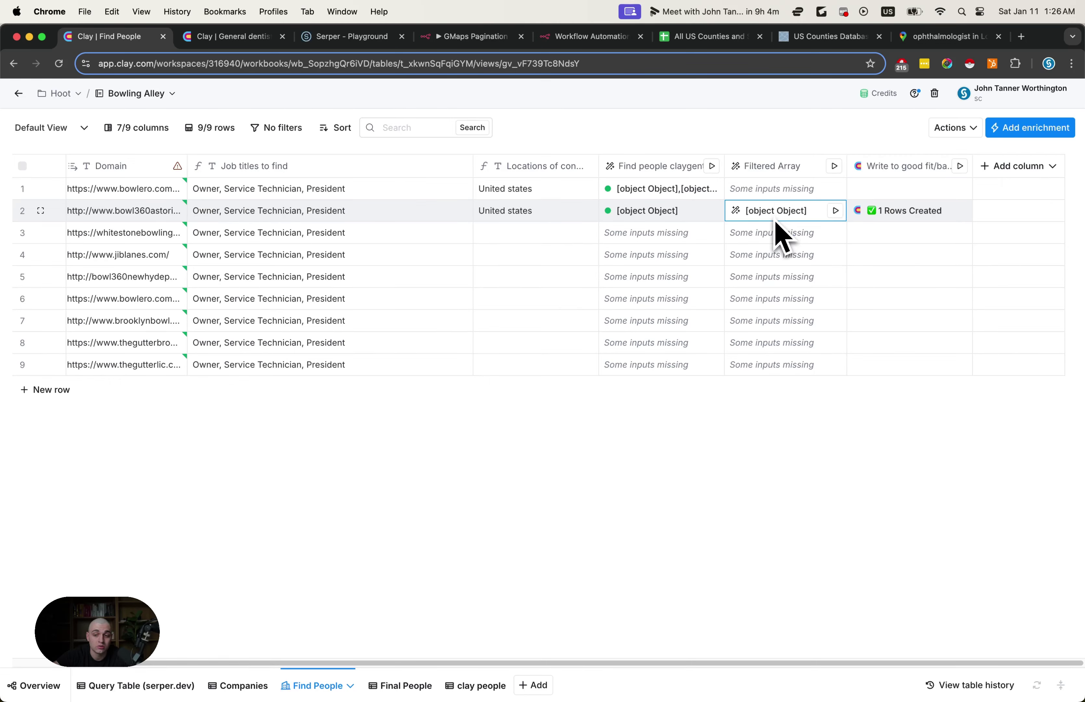
left_click(835, 188)
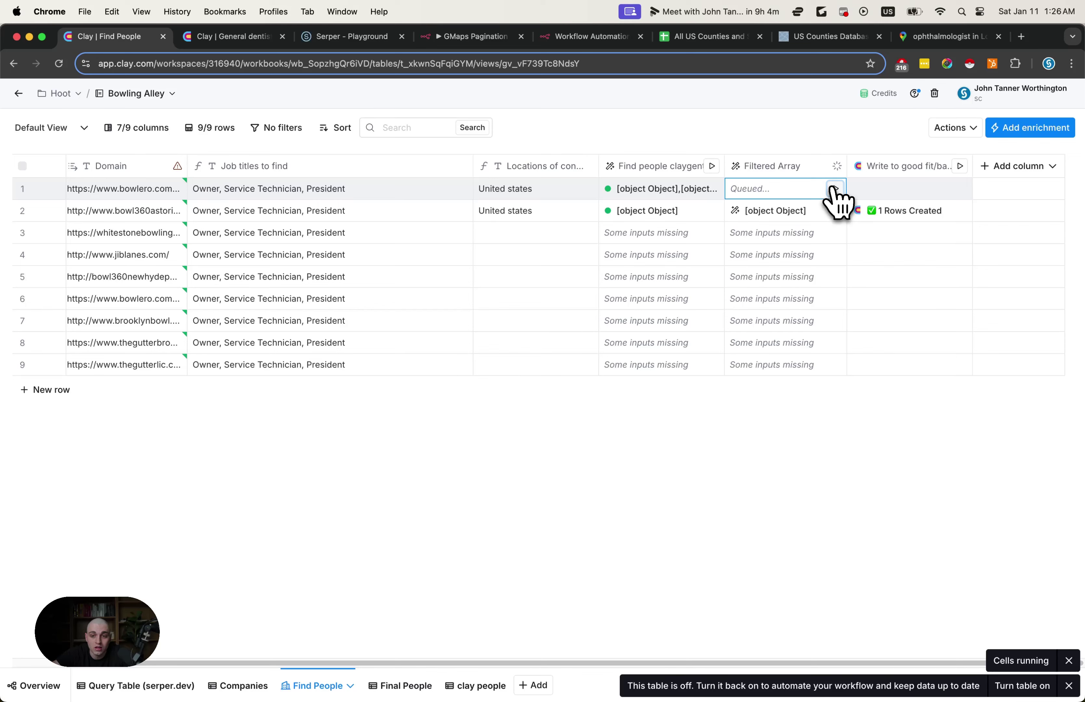
left_click(885, 191)
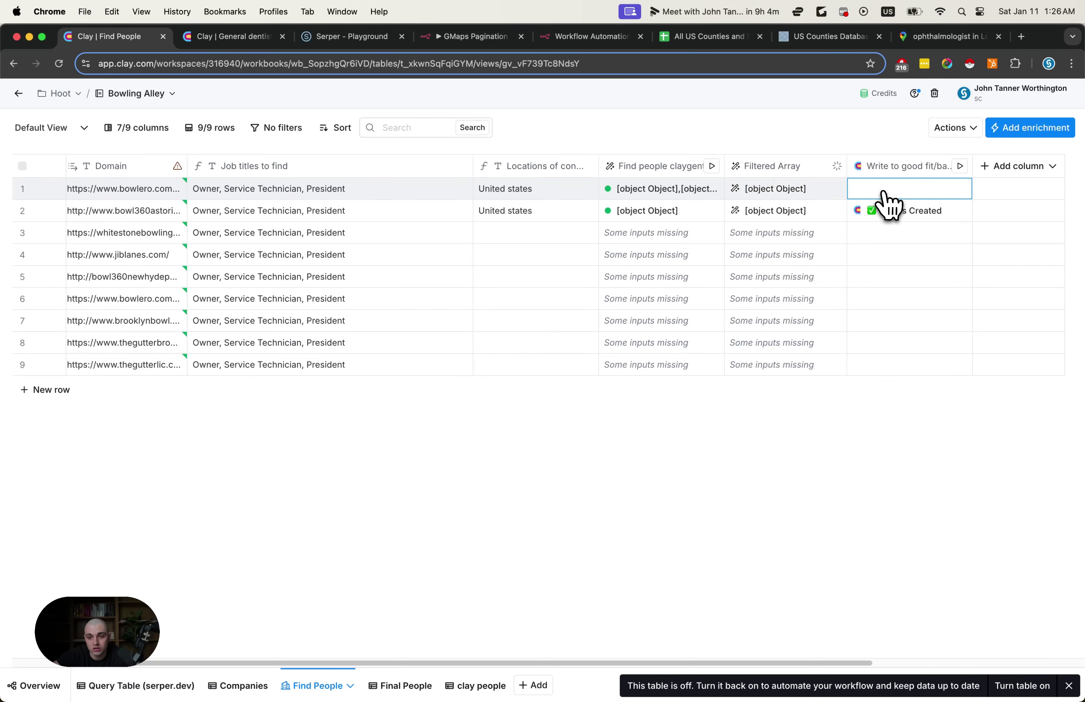
left_click(1066, 137)
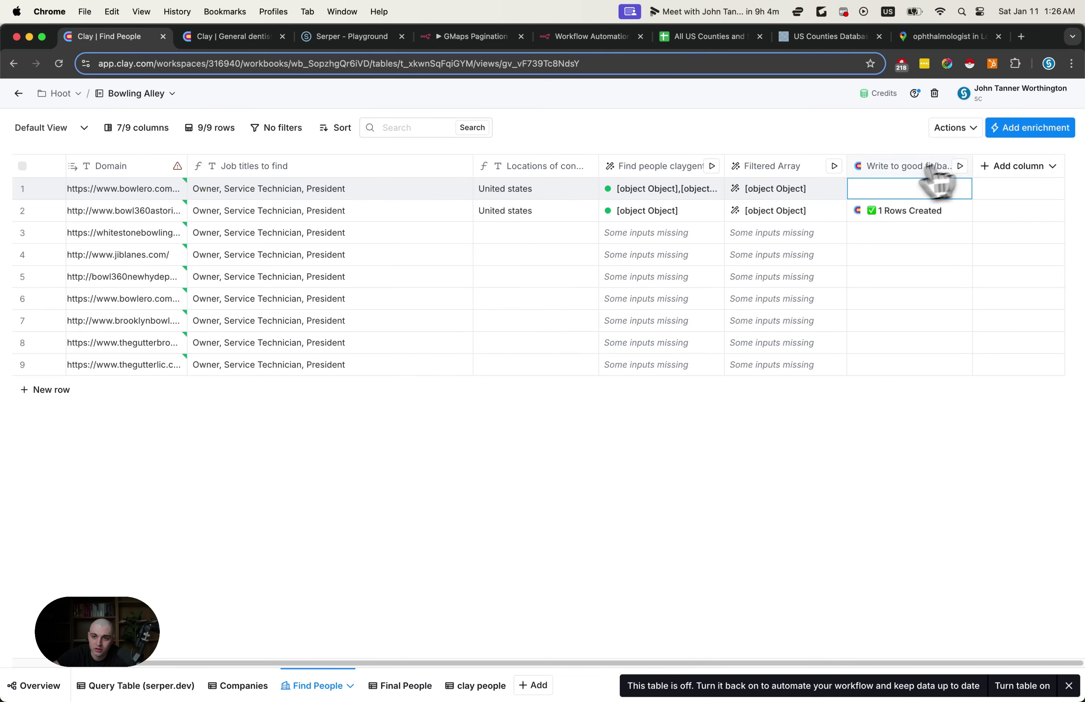
Step: Open the Final People table and check the contact record written for Bowl 360 Astoria
left_click(413, 686)
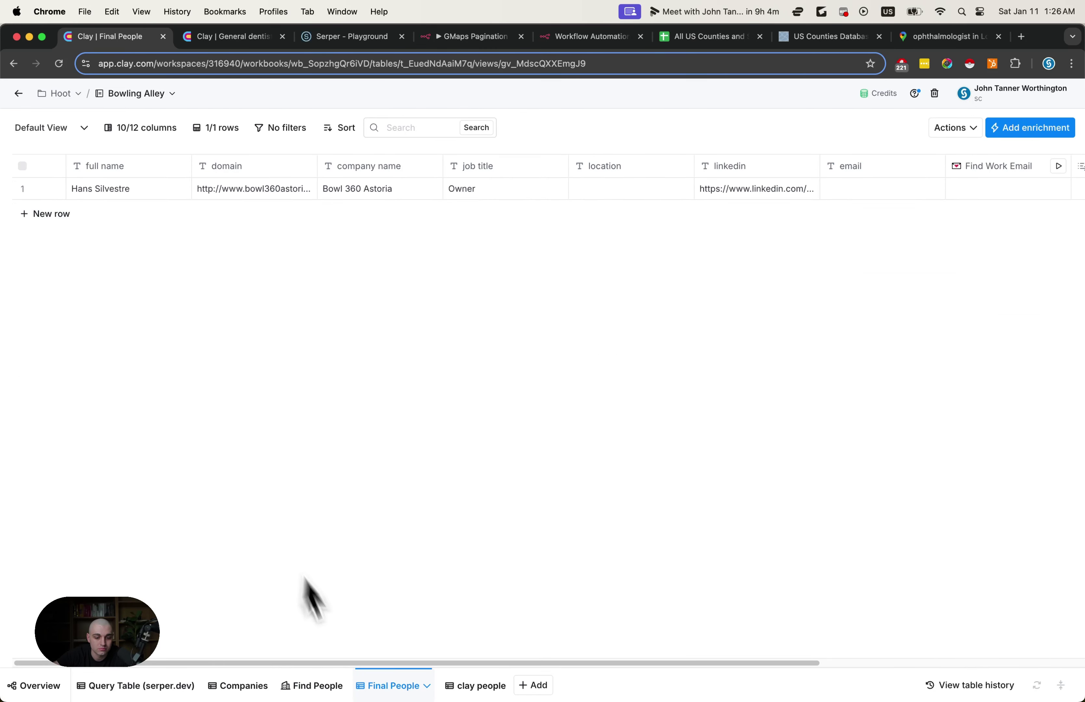
left_click(165, 197)
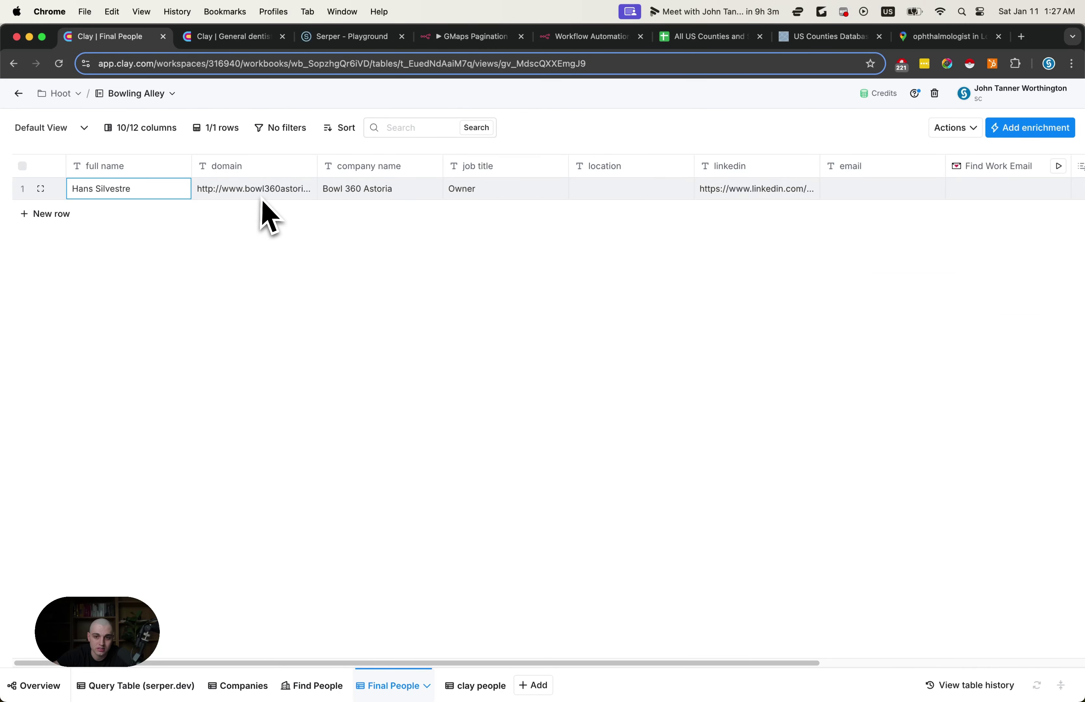
Step: Check the domain, company name, job title and LinkedIn values in the Bowl 360 Astoria contact record
left_click(240, 199)
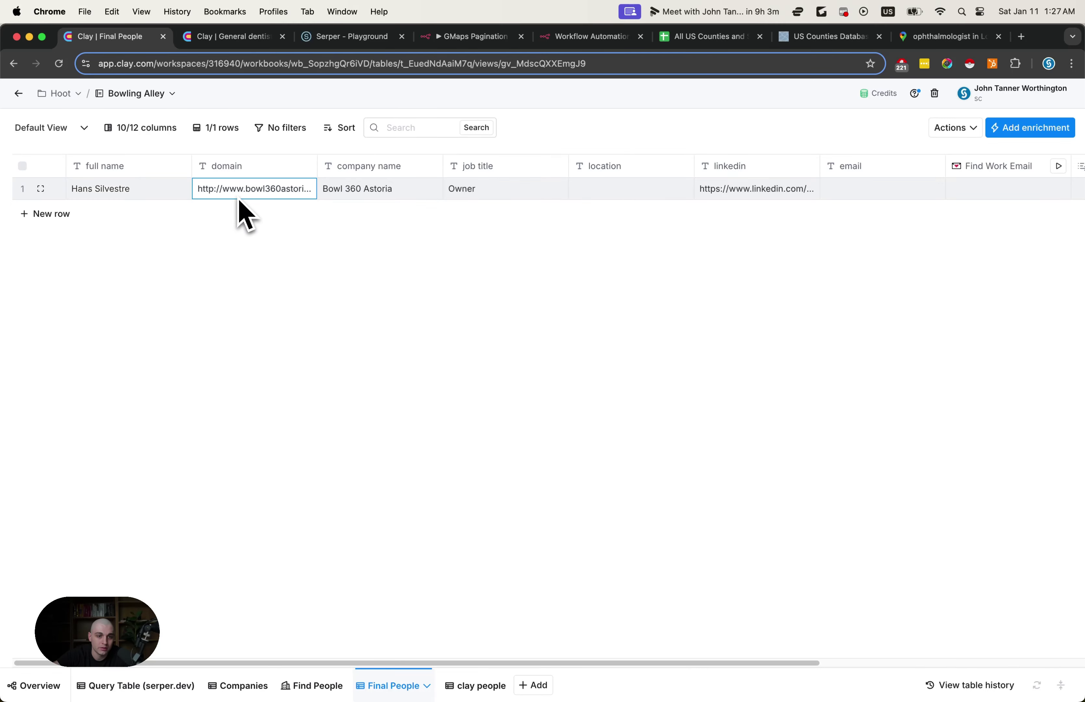
left_click(371, 196)
left_click(277, 188)
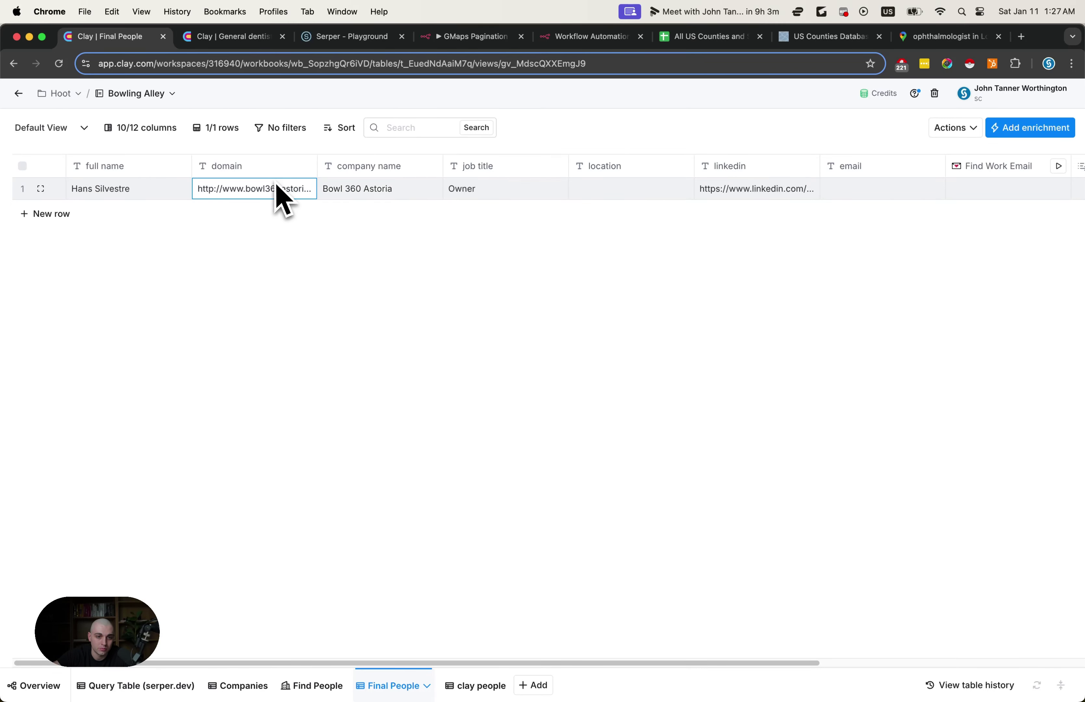
left_click(462, 187)
scroll(559, 207, "right", 3)
left_click(602, 192)
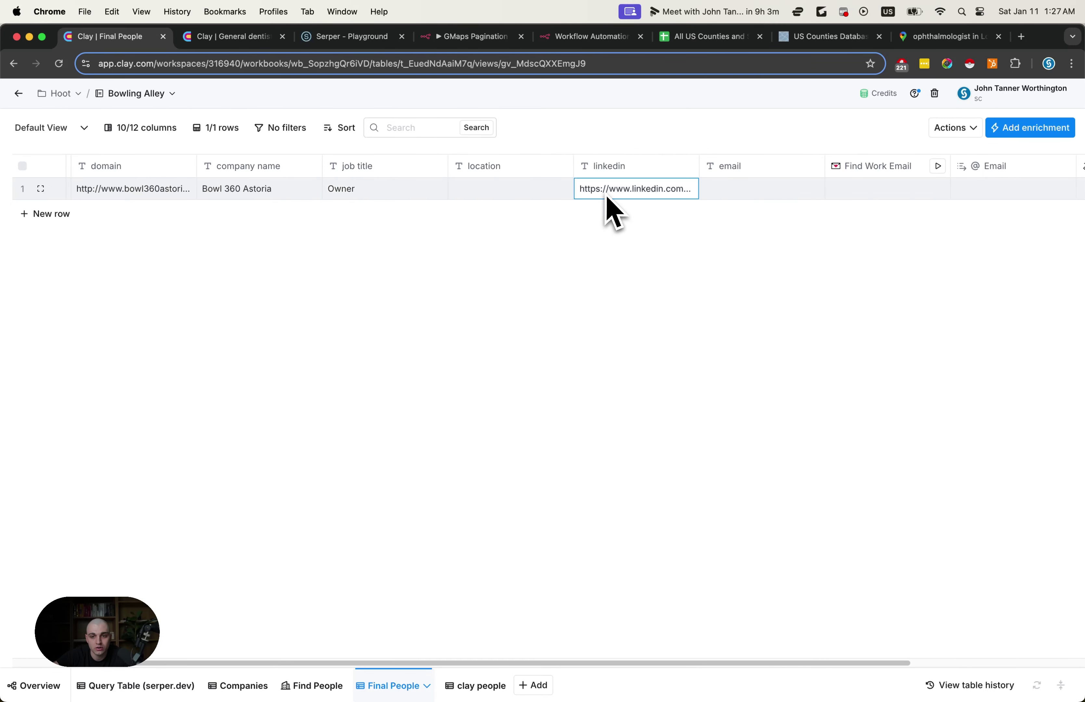
Step: Review the Find Work Email column's configuration and run the enrichment for the Bowl 360 Astoria contact
scroll(607, 197, "right", 5)
left_click(659, 169)
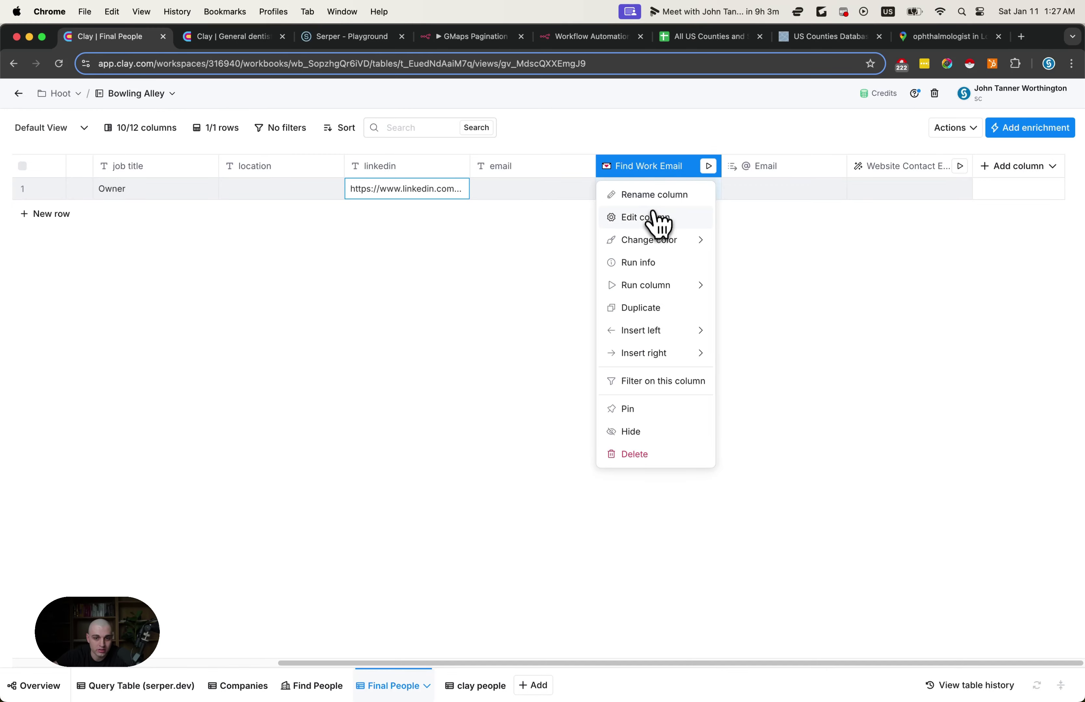
left_click(656, 215)
left_click(1053, 139)
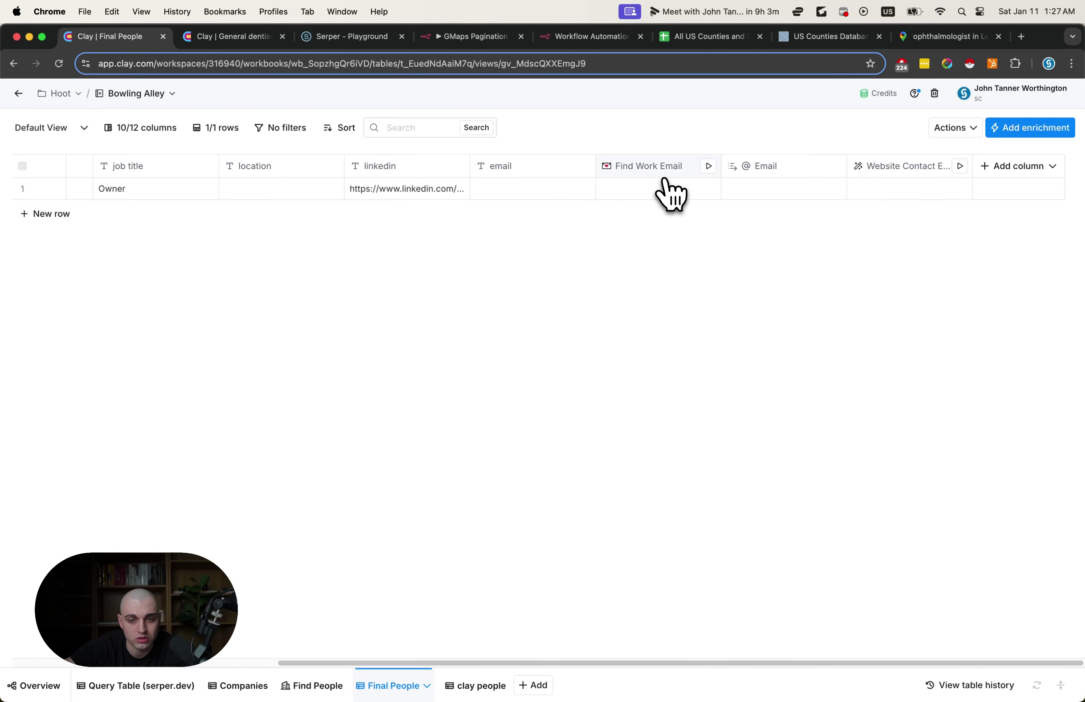
left_click(710, 189)
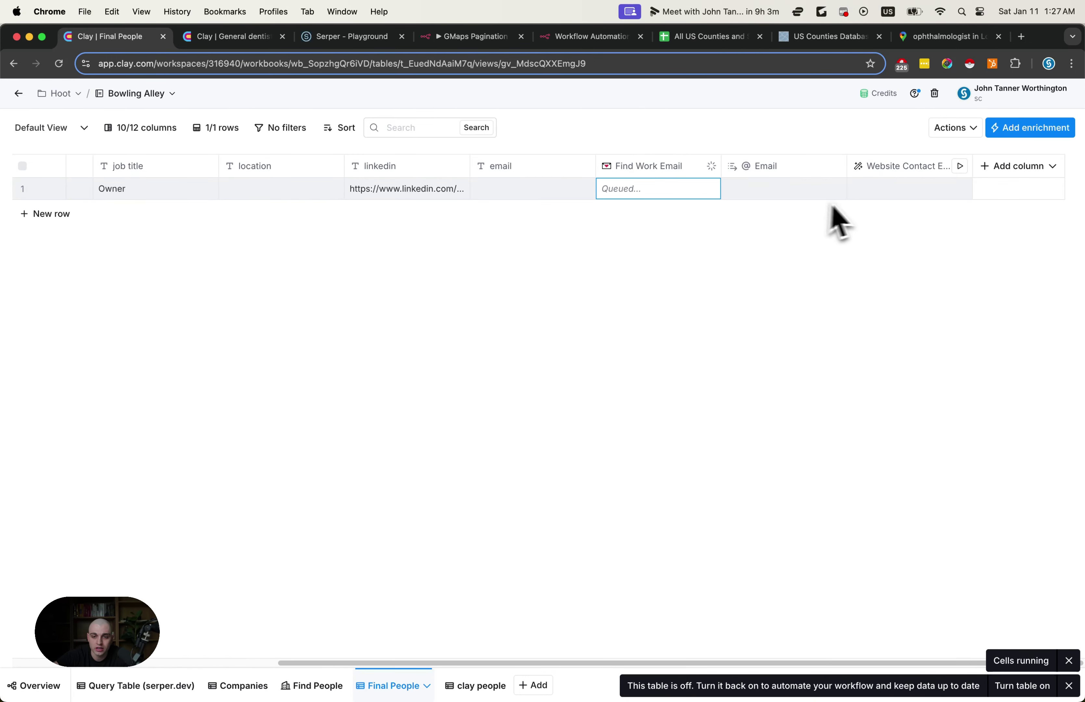